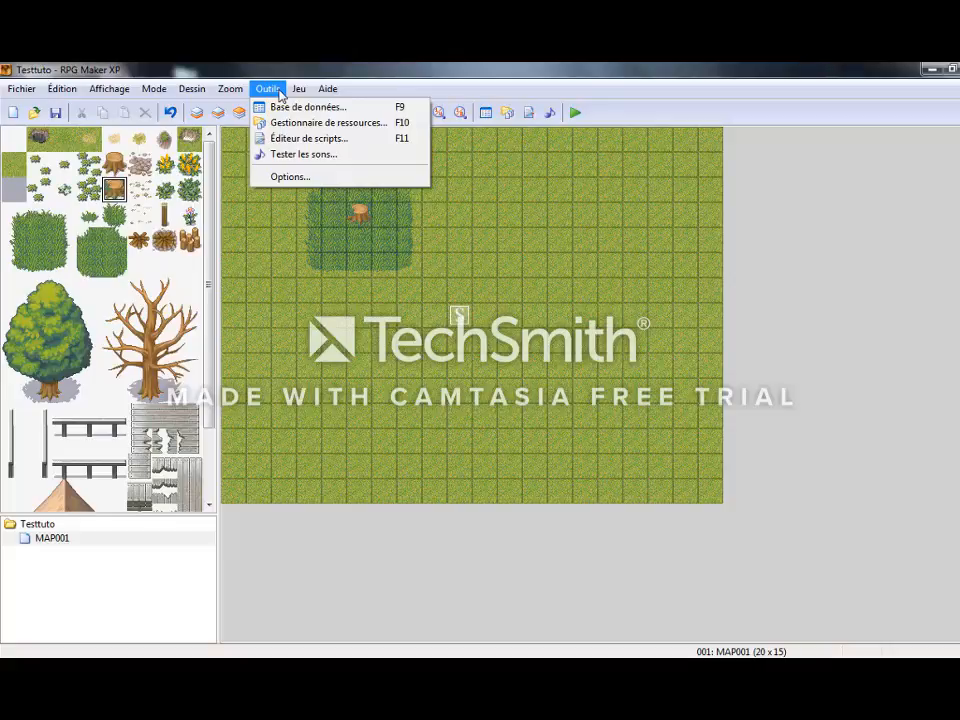
Save the project changes, launch a playtest and start a new game (Nouvelle Partie).
mouse_move(298, 89)
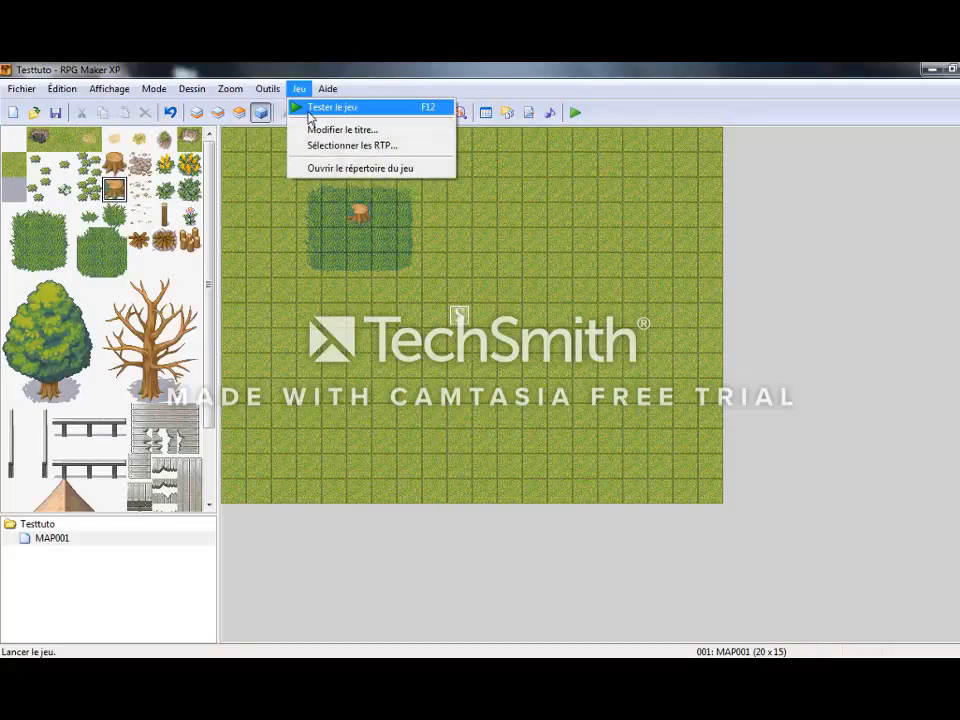
left_click(310, 108)
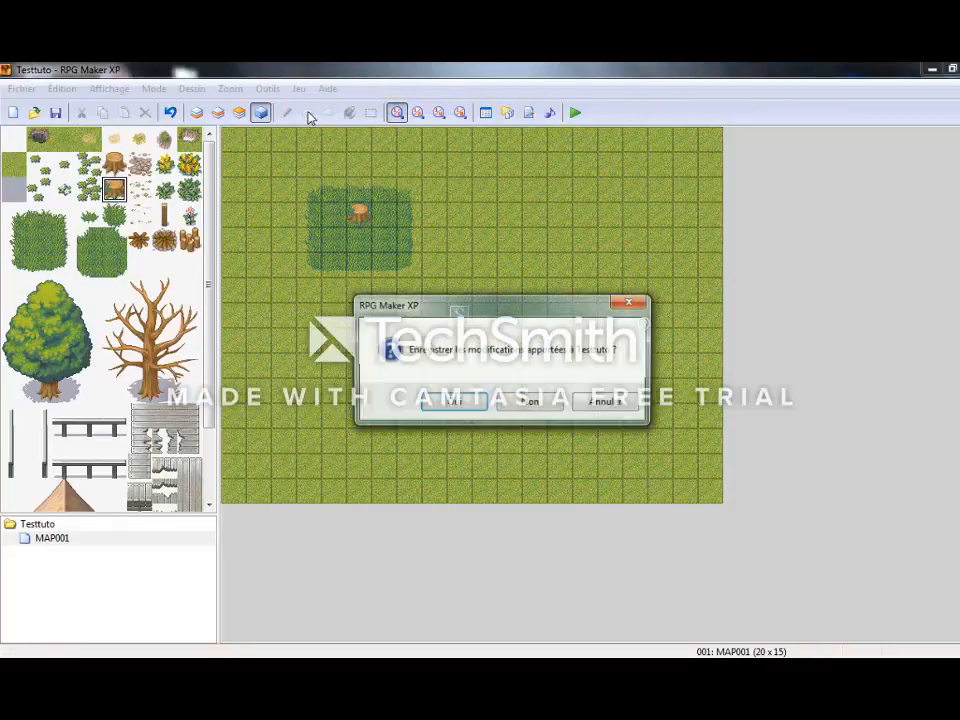
left_click(441, 405)
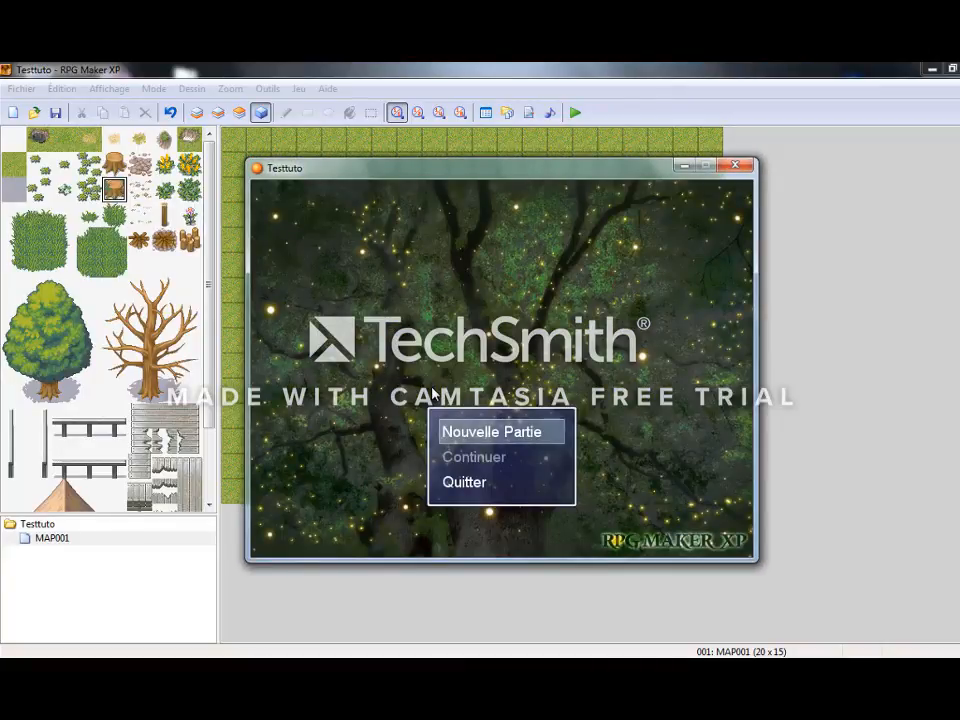
key("Return")
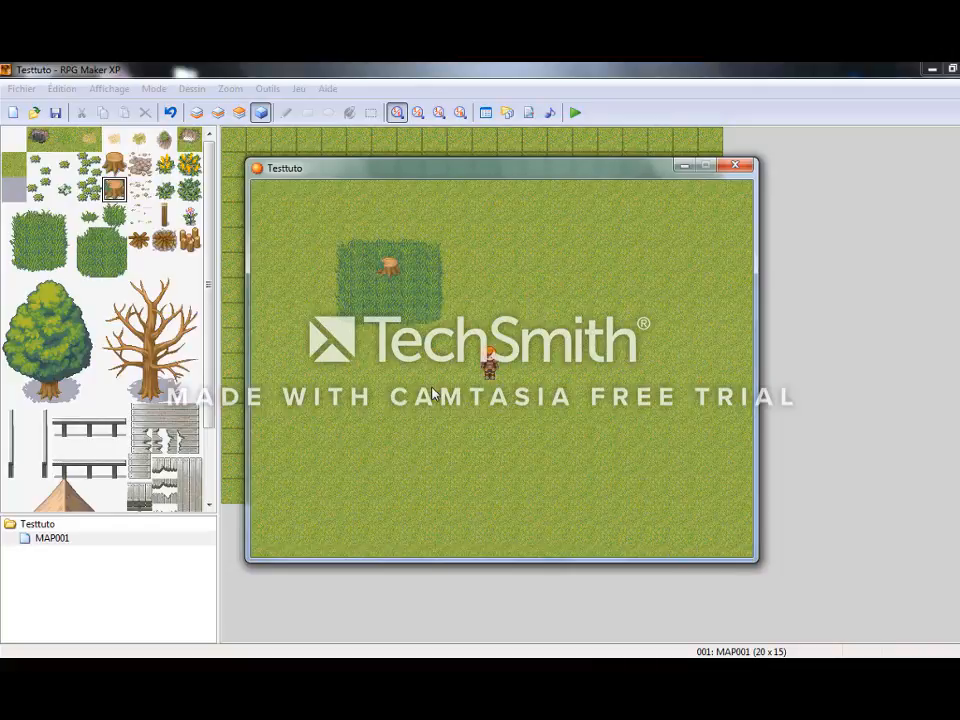
Walk the hero around and against the tree stump in the tall grass to test its collision.
key("Left")
key("Up")
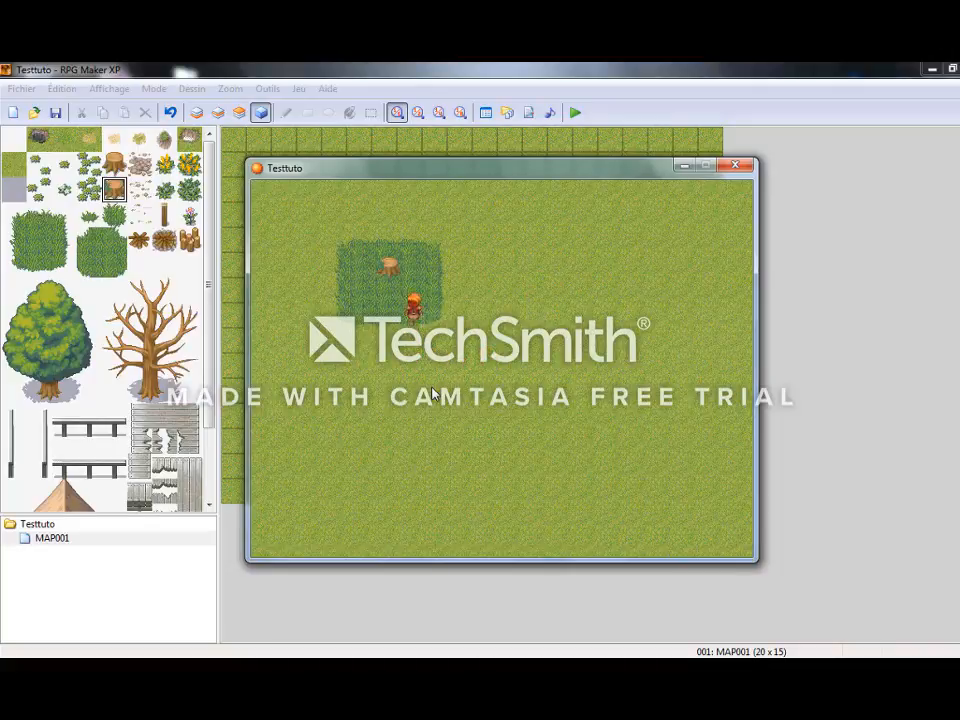
key("Left")
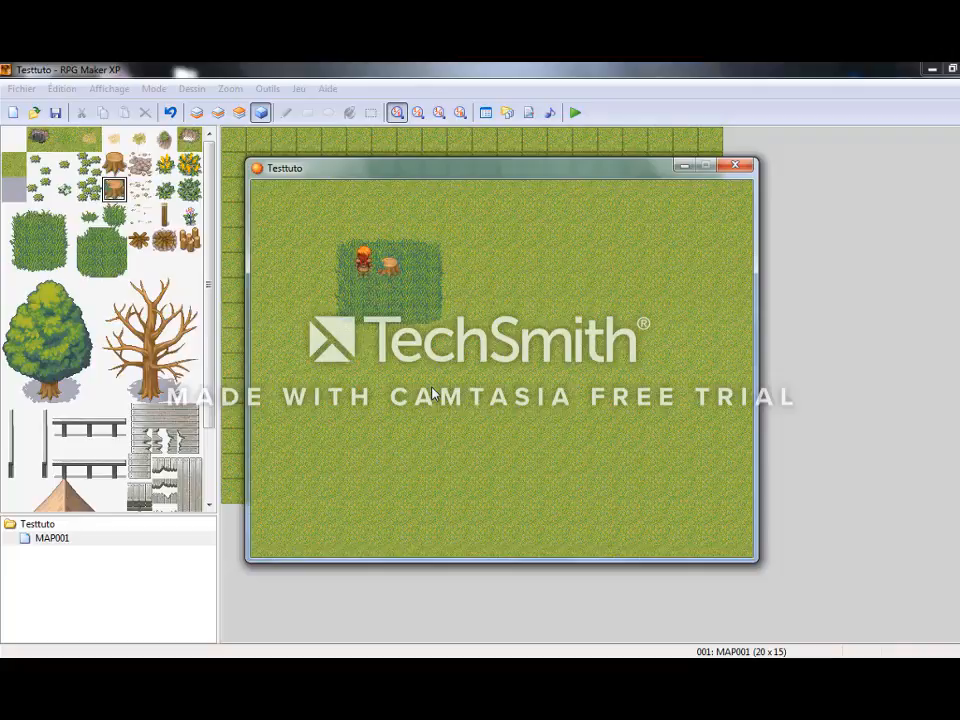
key("Up")
key("Right")
key("Right")
key("Down")
key("Left")
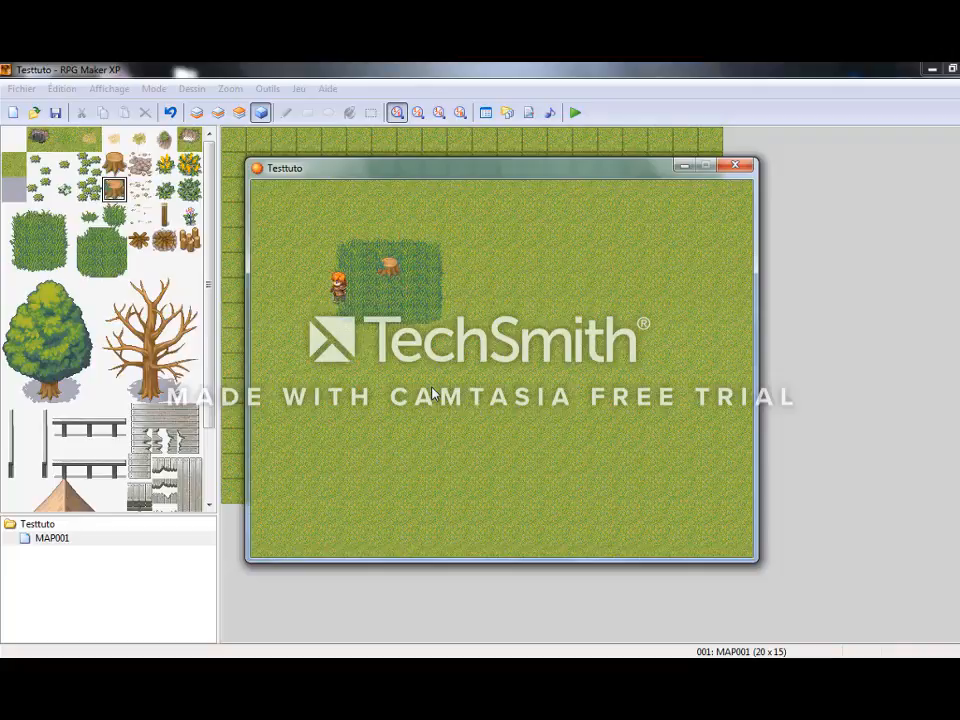
key("Right")
key("Down")
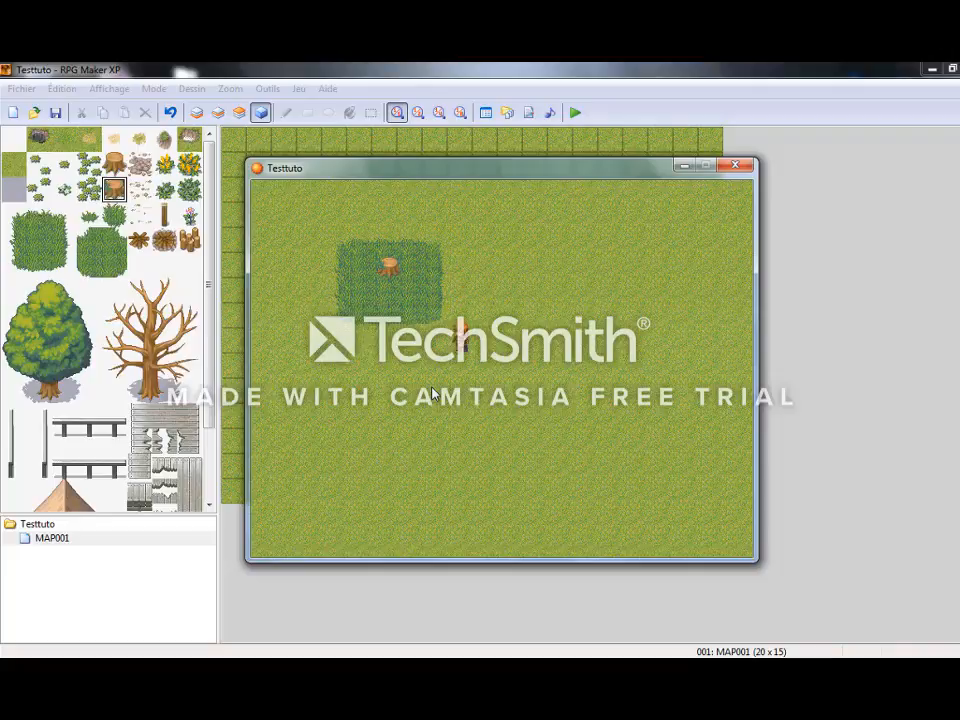
key("Left")
key("Up")
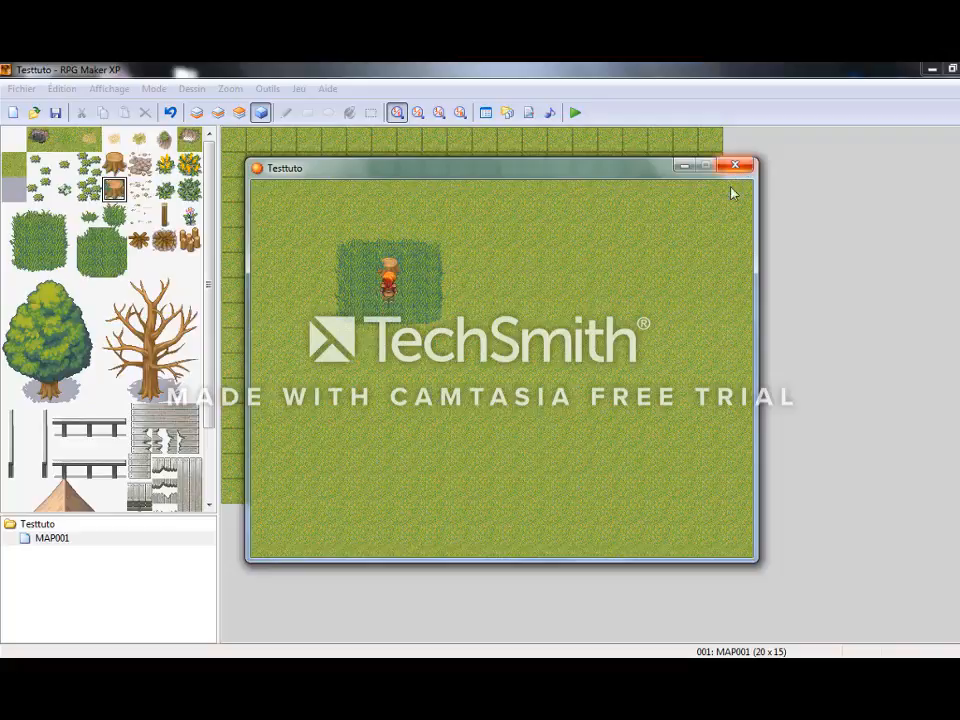
Save the running game to Fichier 1 with the party menu's Sauvegarder option.
key("Escape")
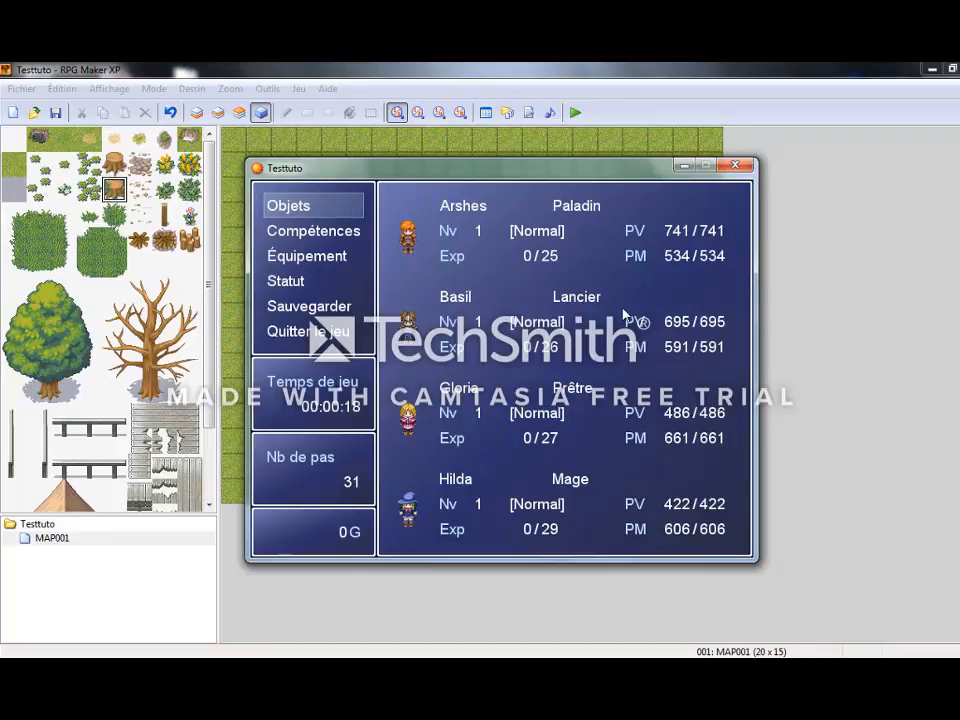
key("Down")
key("Down")
key("Down")
Quit the test game with Quitter le jeu and the Quitter option to return to the editor.
key("Down")
key("Return")
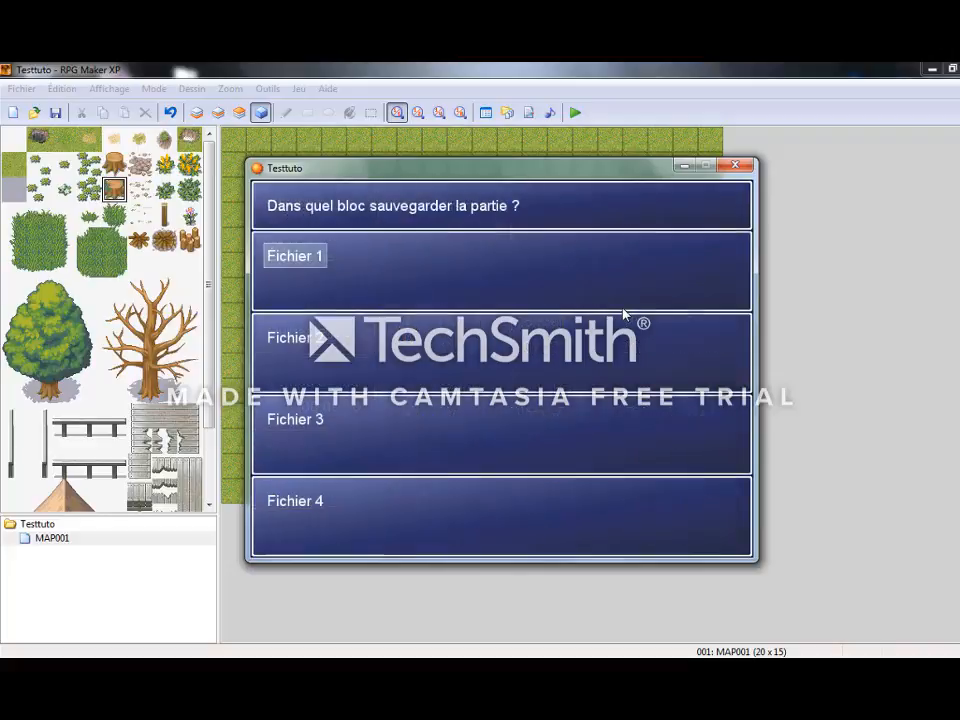
key("Escape")
key("Down")
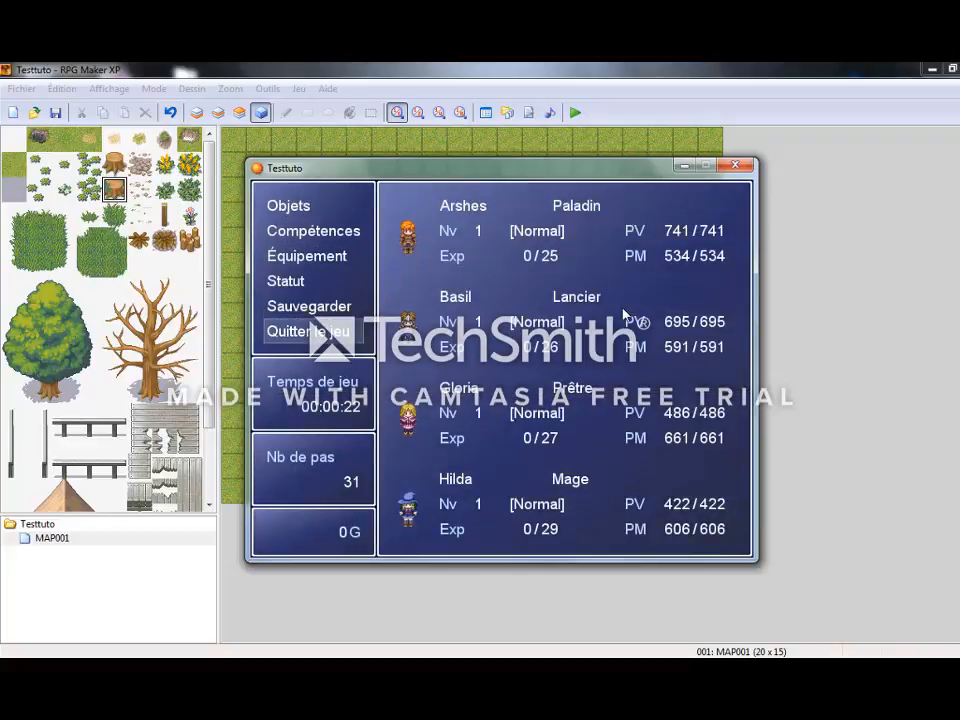
key("Return")
key("Down")
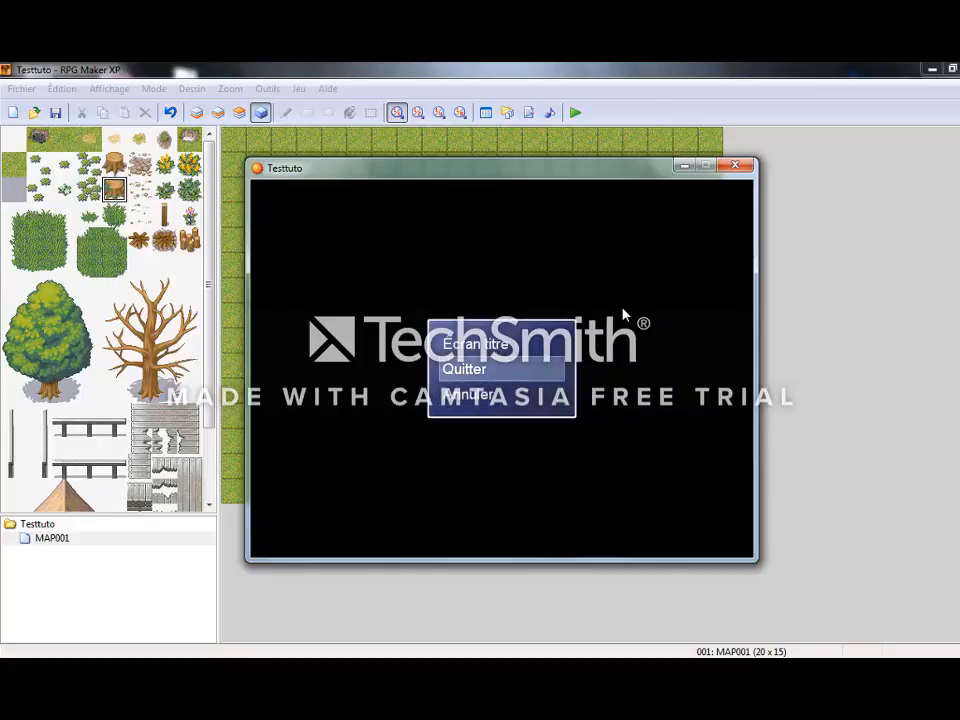
key("Return")
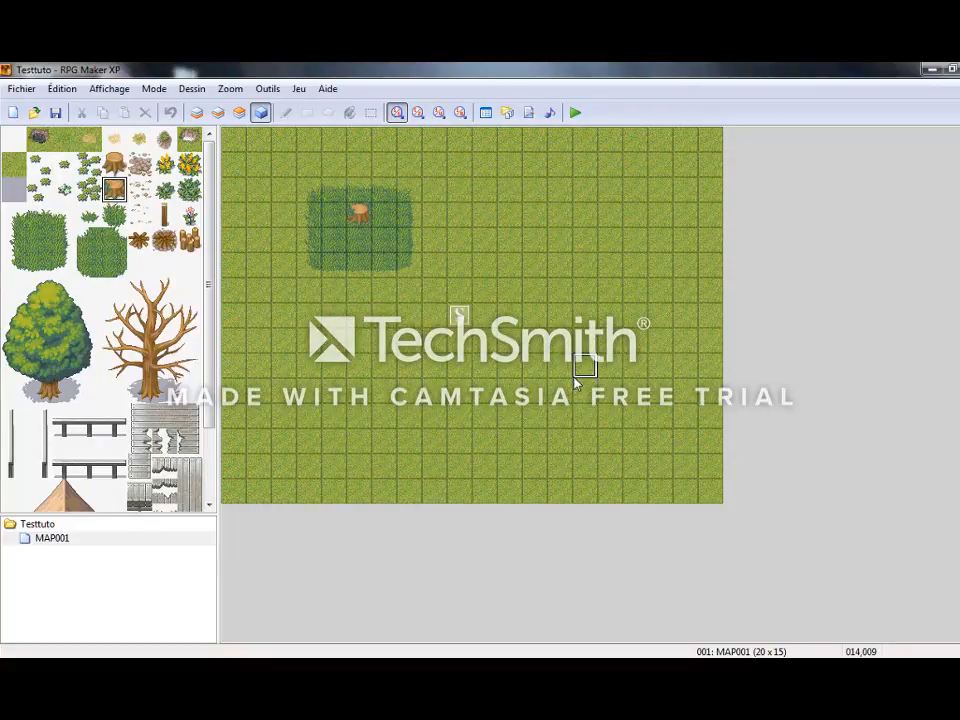
double_click(358, 218)
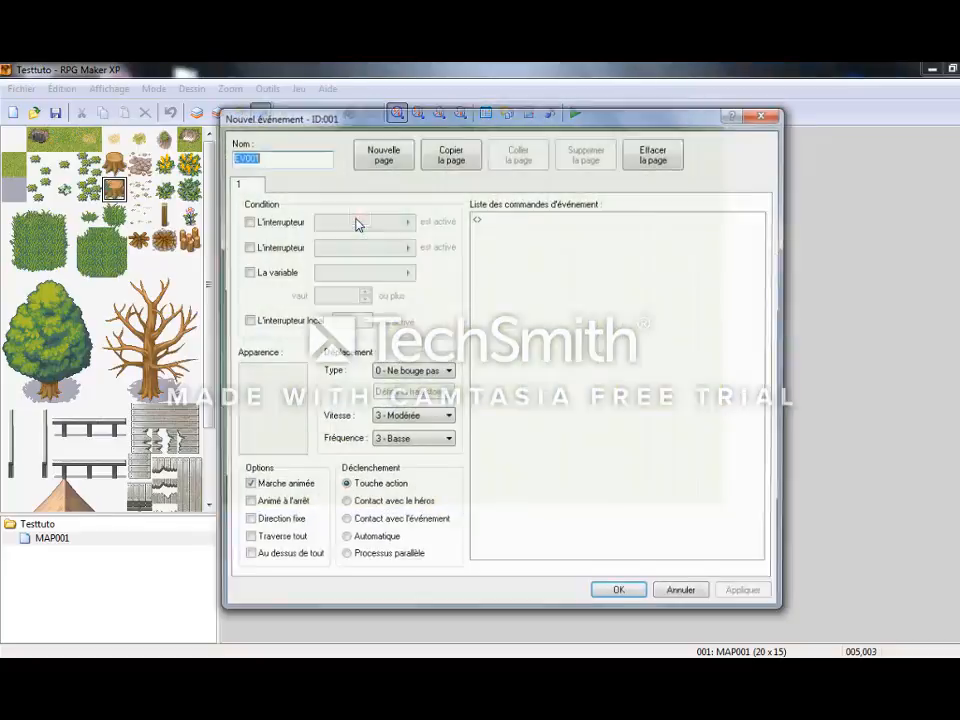
double_click(529, 218)
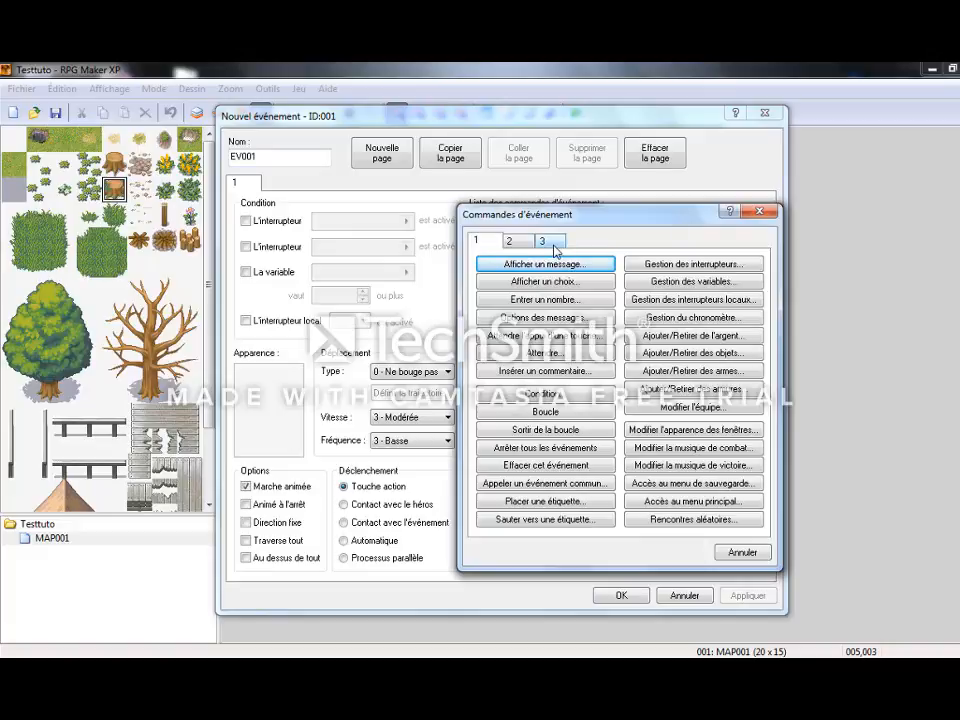
left_click(560, 264)
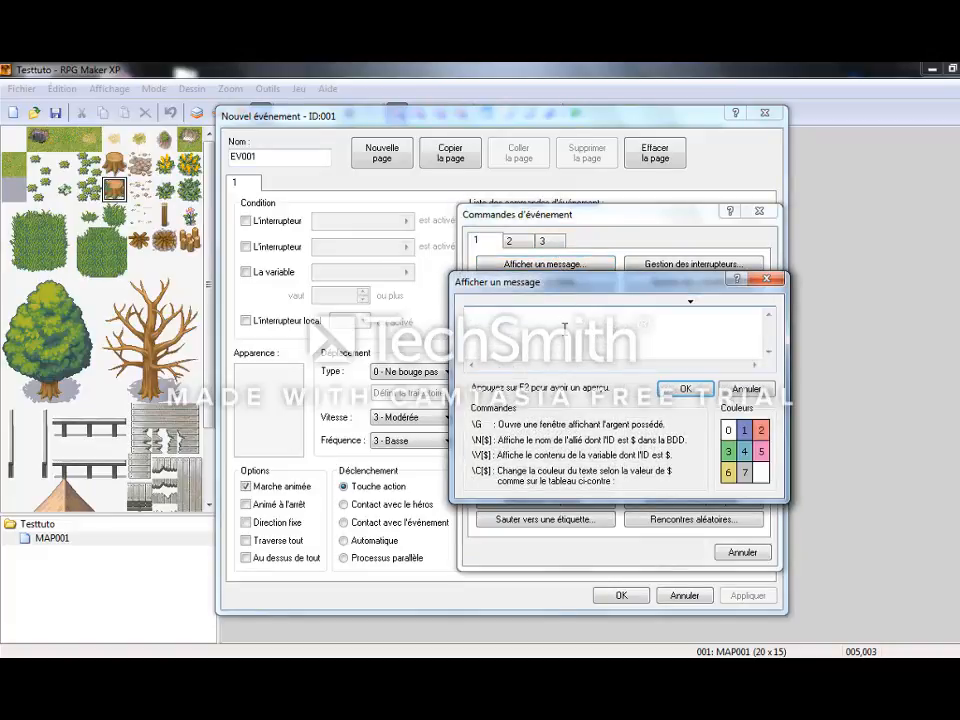
left_click(766, 279)
left_click(759, 211)
left_click(766, 114)
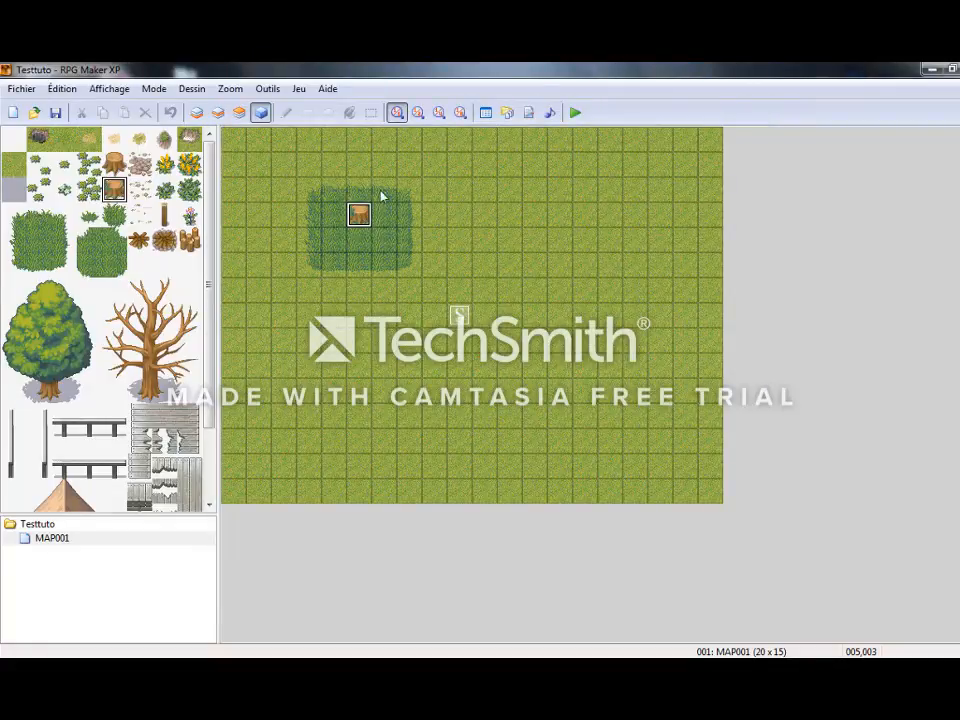
Create a new event on the tree stump tile with a message command reading "Je suis un arbre".
double_click(358, 216)
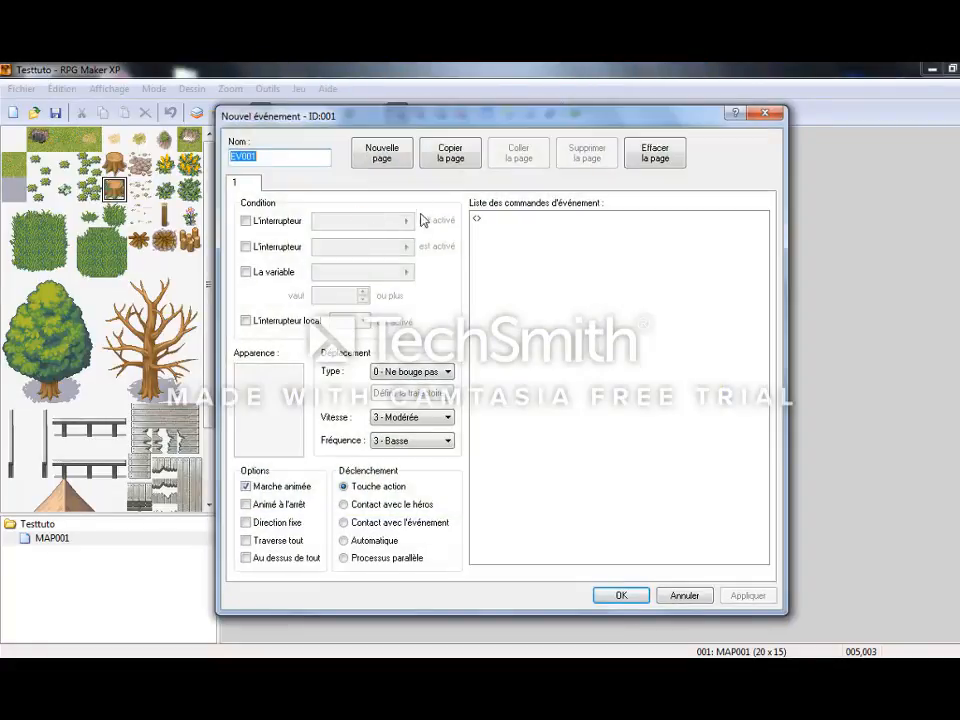
left_click(517, 219)
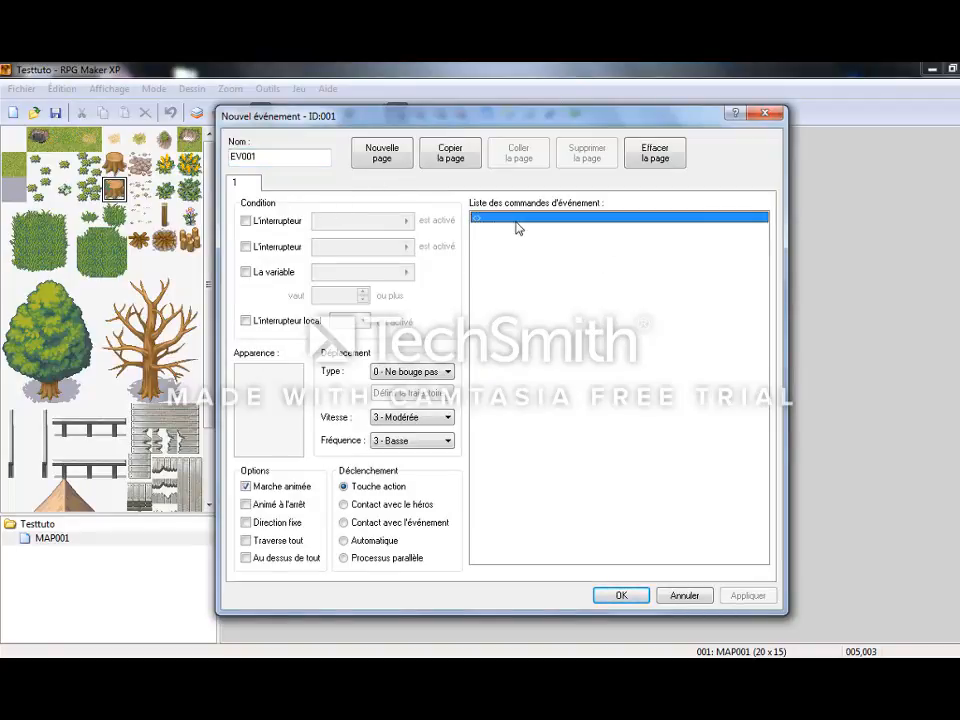
double_click(520, 226)
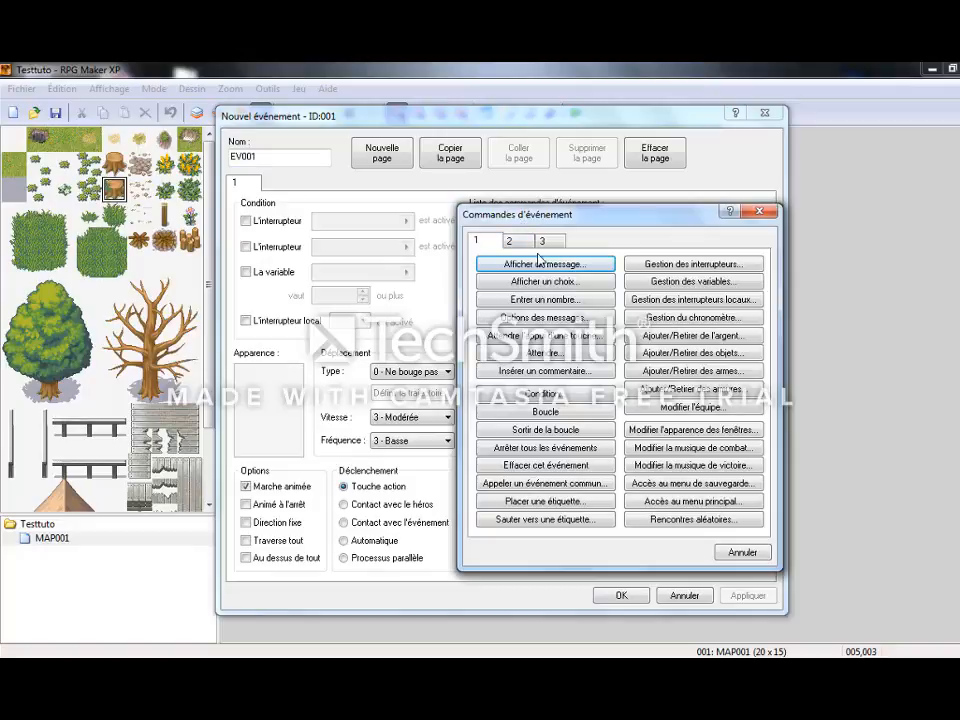
left_click(546, 266)
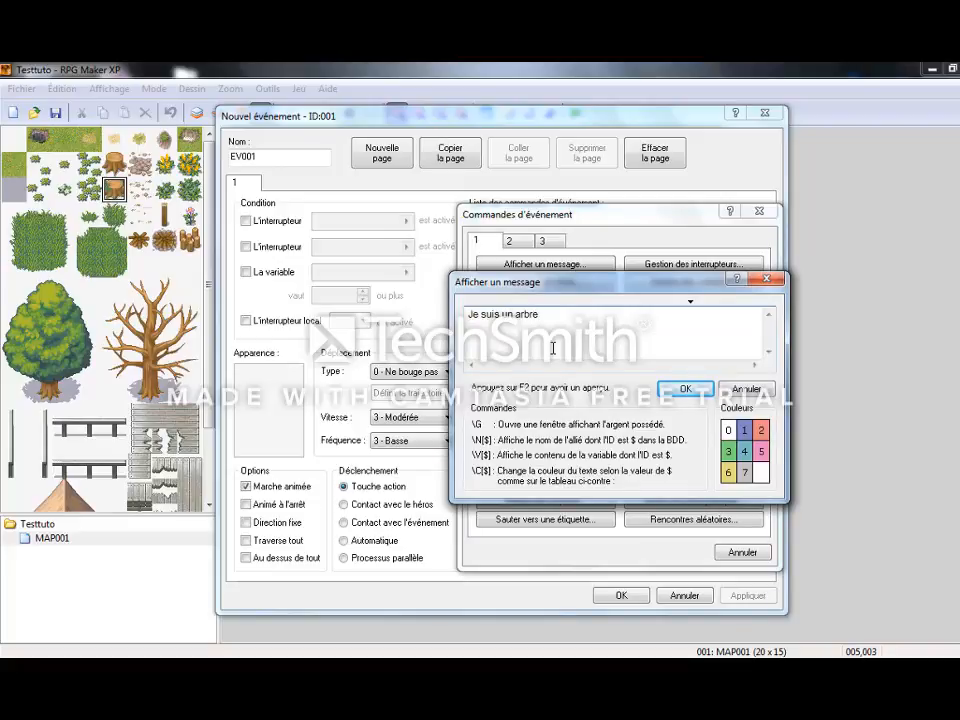
left_click(686, 389)
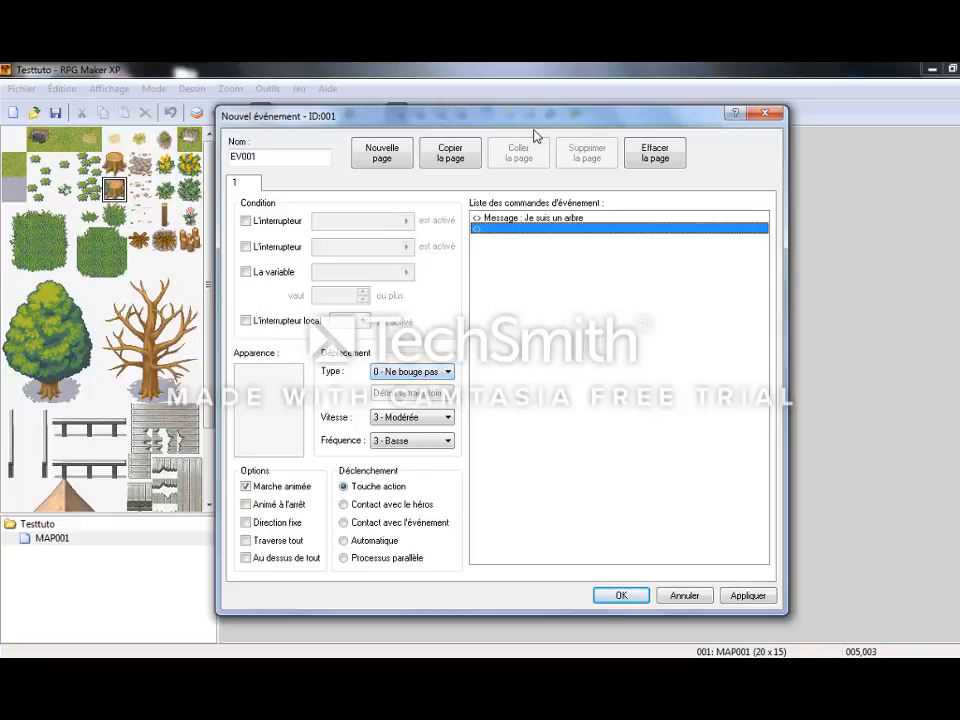
Move the event dialog off the stump and set the event's appearance to the 010-Lancer02 graphic.
left_click_drag(534, 120, 722, 152)
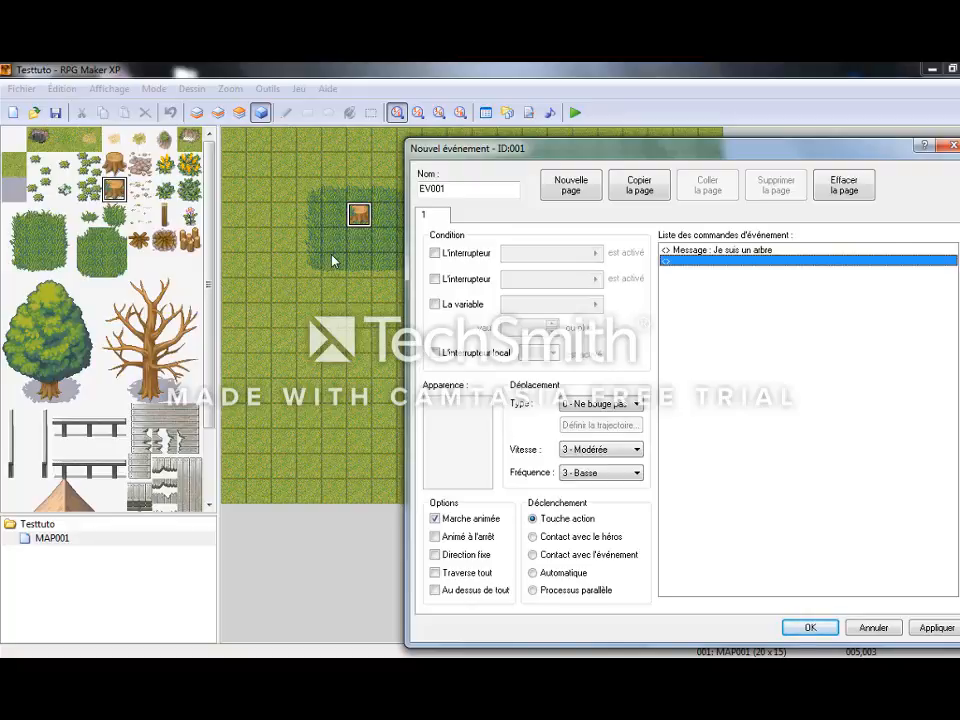
double_click(432, 436)
double_click(517, 331)
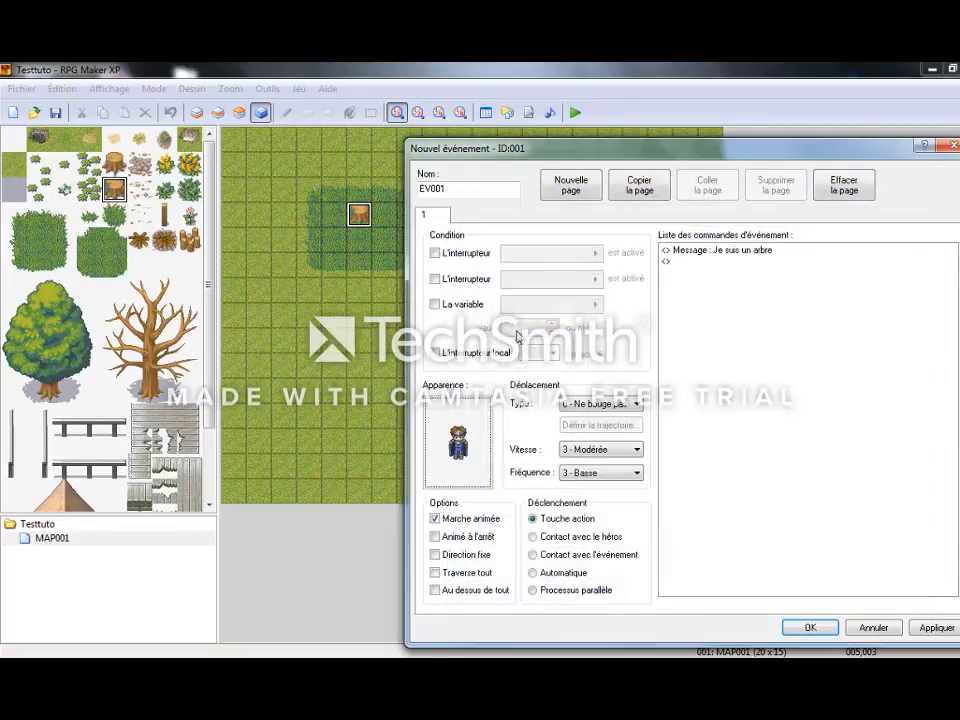
Try the Soustraction blend mode on the event's graphic and set it back to Normal.
double_click(441, 432)
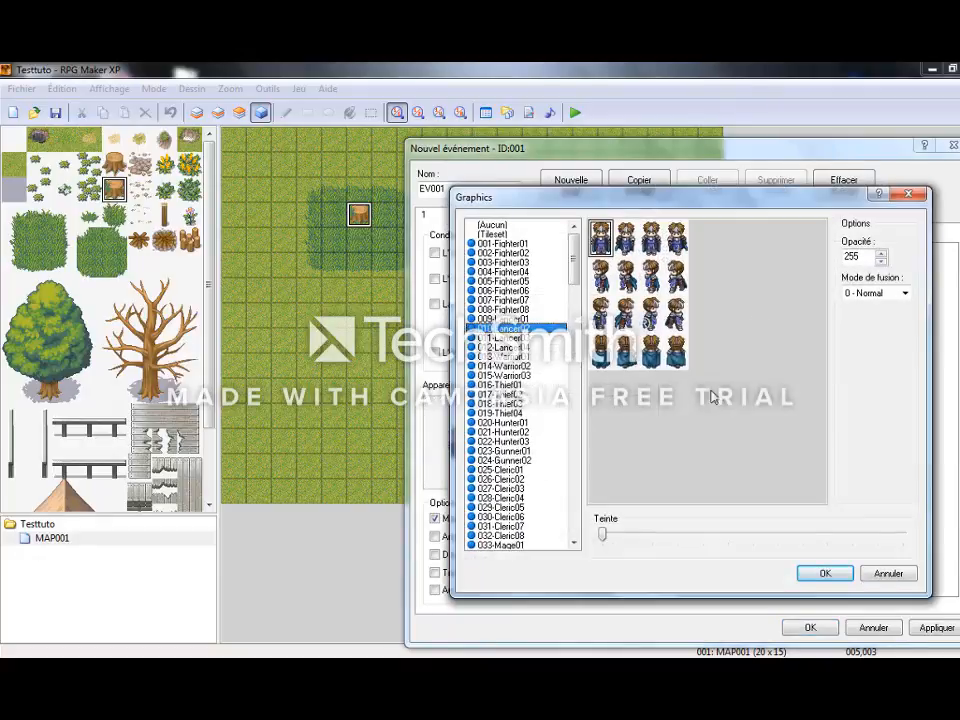
mouse_move(602, 533)
left_mouse_down()
mouse_move(838, 544)
mouse_move(602, 533)
left_mouse_up()
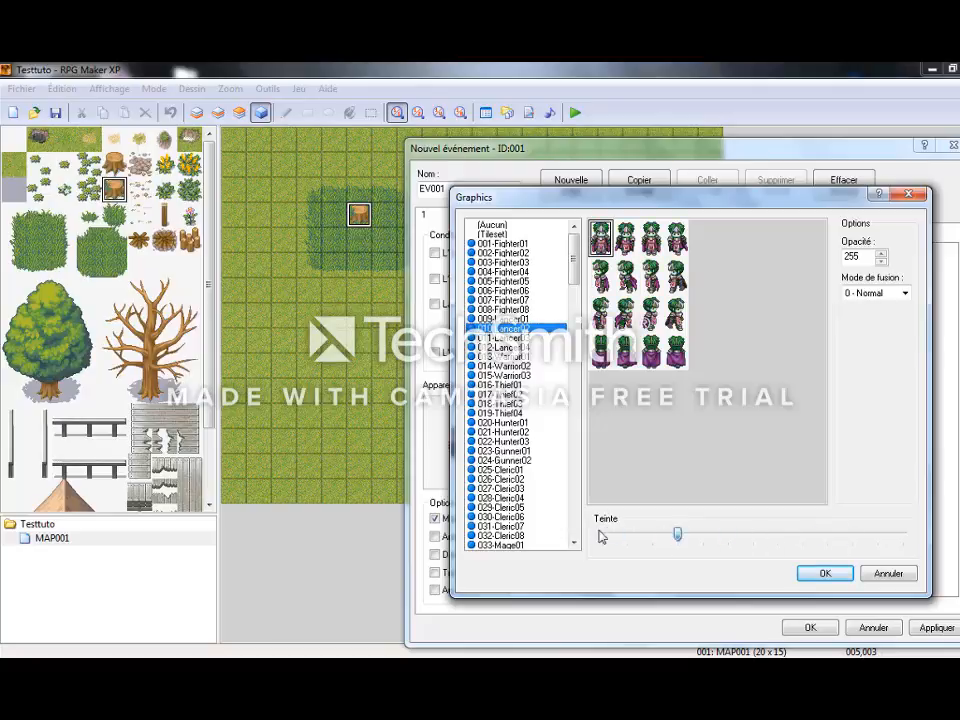
left_click(876, 293)
left_click(866, 326)
left_click(876, 293)
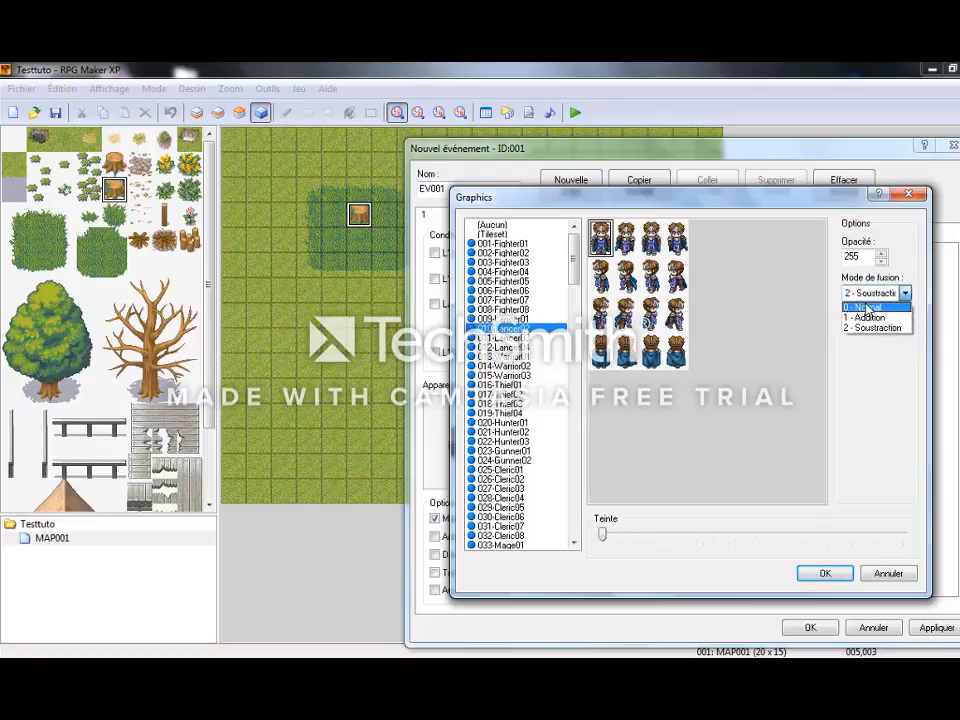
left_click(866, 304)
left_click(824, 572)
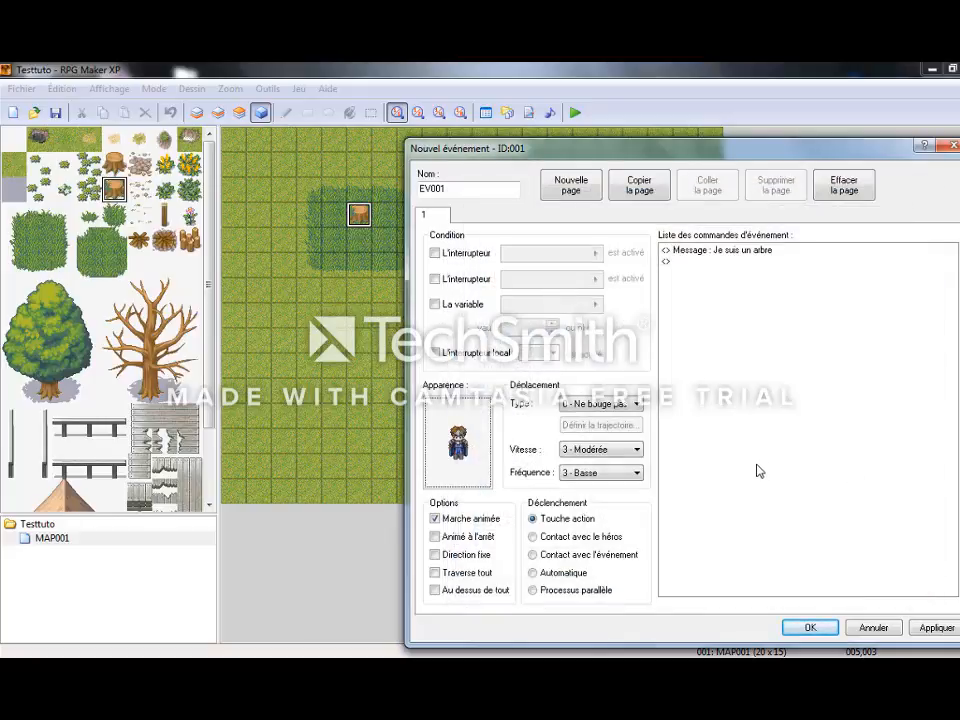
Confirm the new event, and reopen it from the stump tile to check its settings.
left_click(809, 628)
left_click(467, 376)
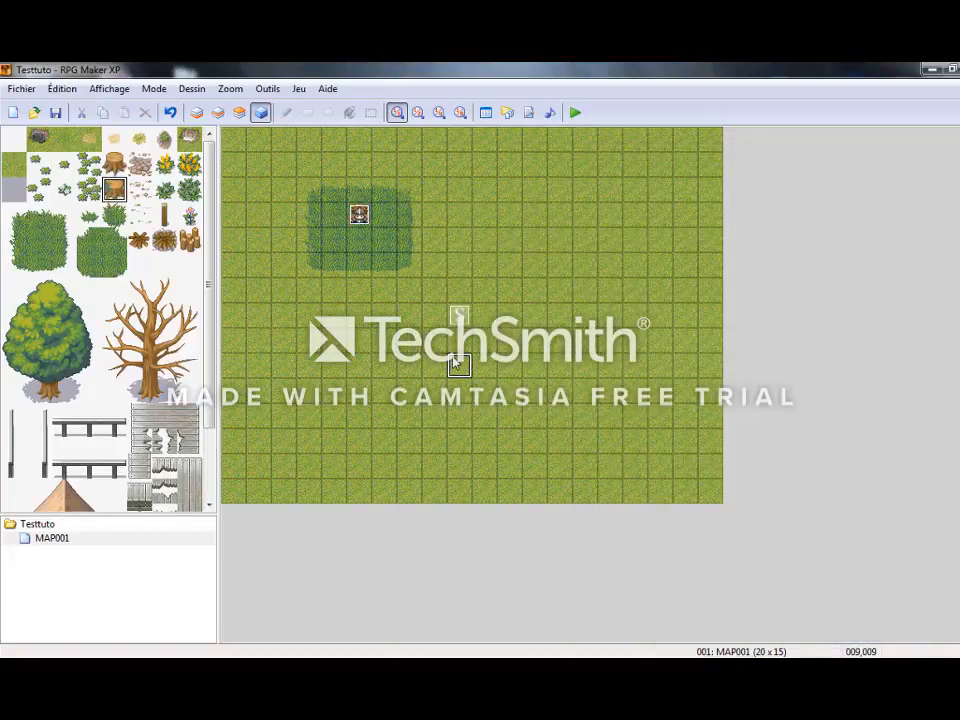
left_click(359, 216)
left_click_drag(362, 244, 360, 218)
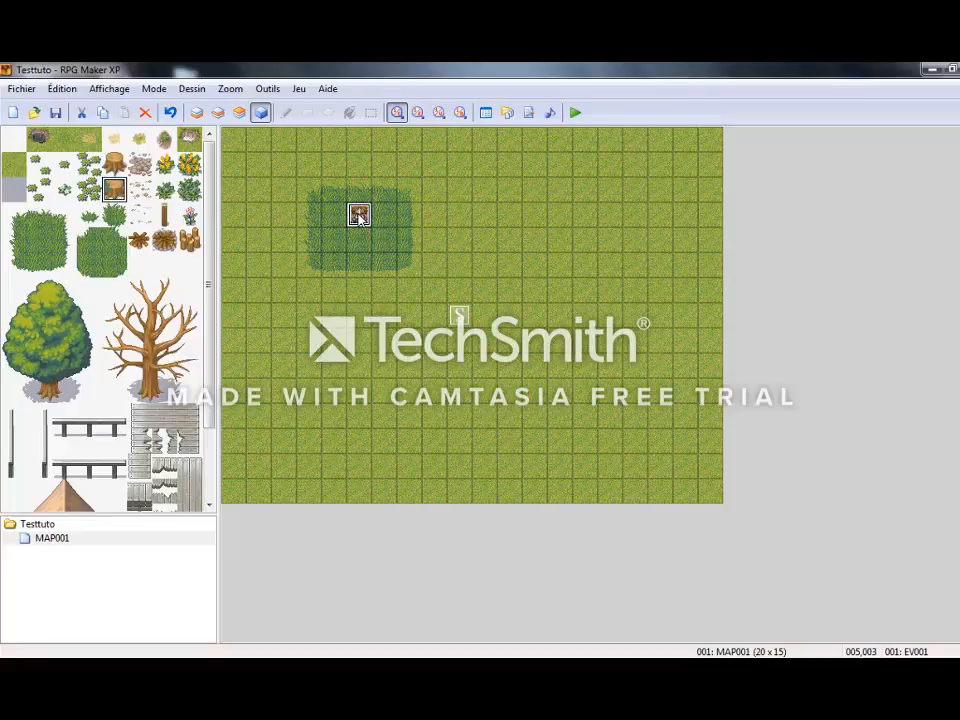
double_click(359, 216)
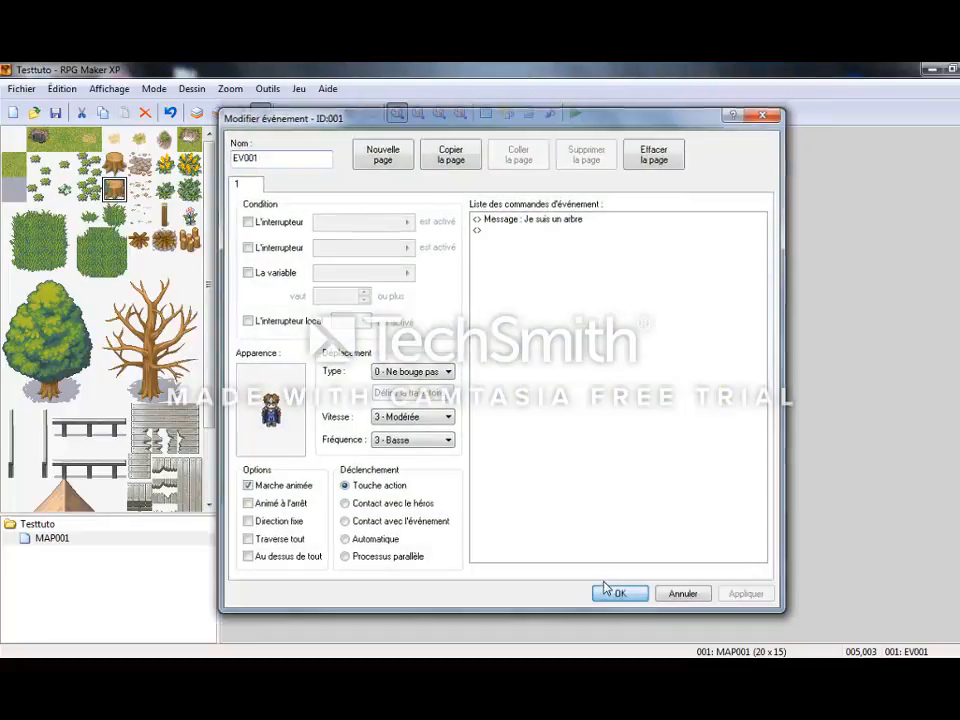
left_click(618, 593)
Launch a playtest and continue from the game saved in Fichier 1.
key("F12")
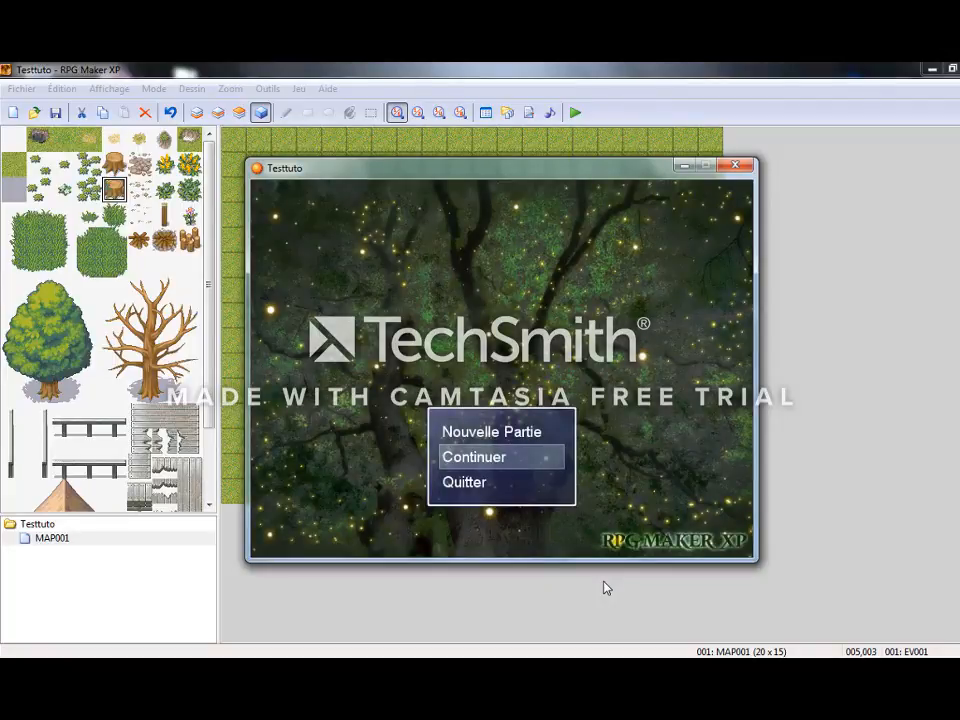
key("Return")
Walk the hero beside the new character and talk to it to trigger its message.
key("Return")
key("Left")
key("Left")
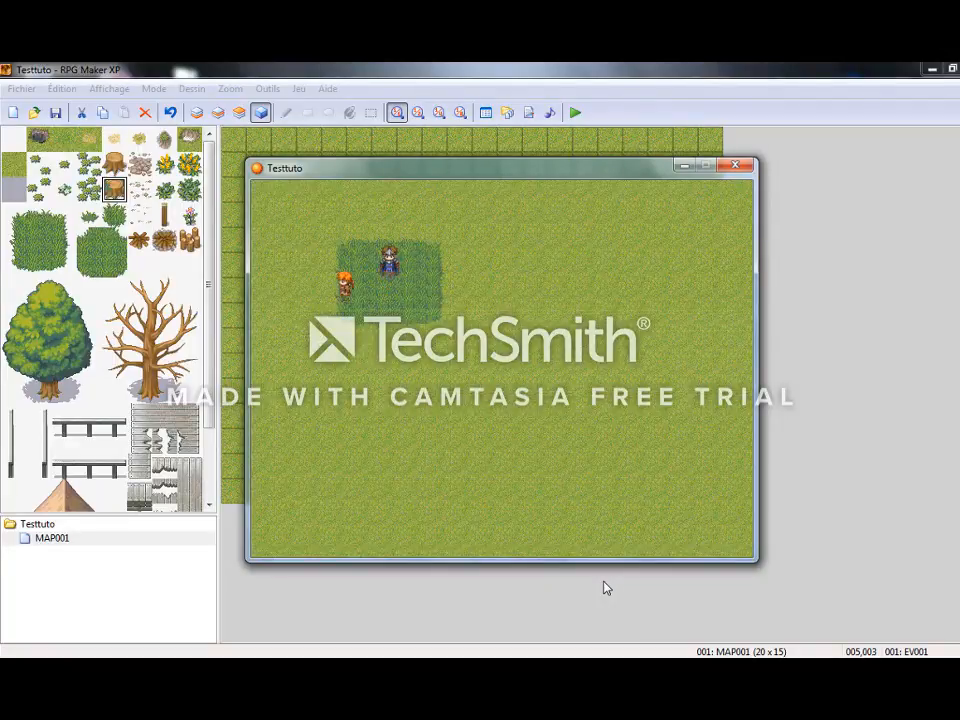
key("Up")
key("Right")
Dismiss the message, walk the hero around the character to talk to it from its other side, and close the playtest.
key("Return")
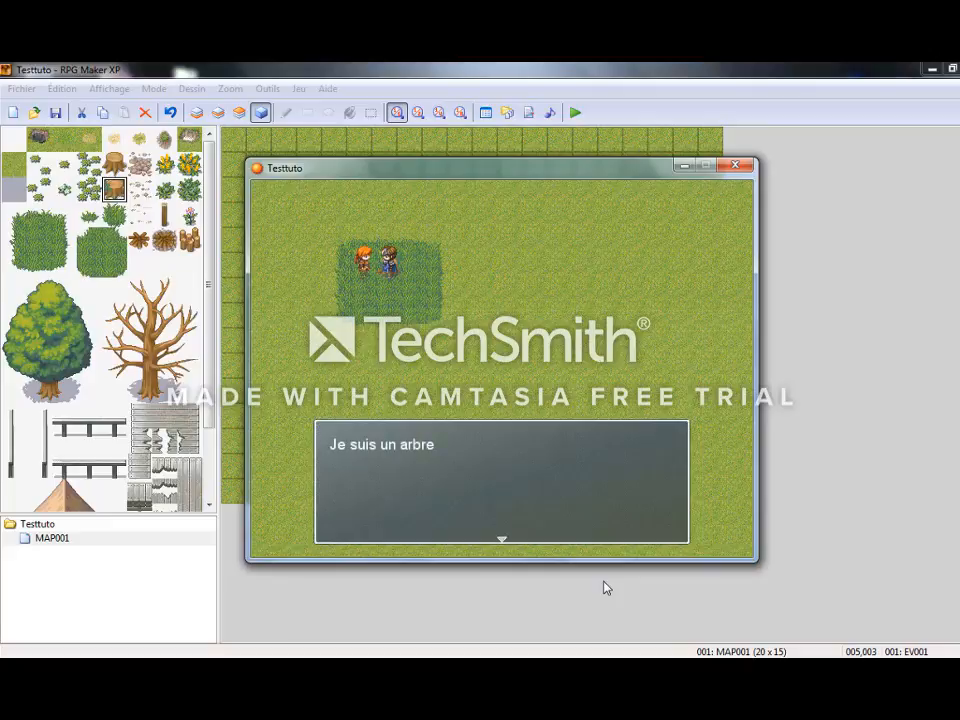
key("Return")
key("Return")
key("Return")
key("Down")
key("Right")
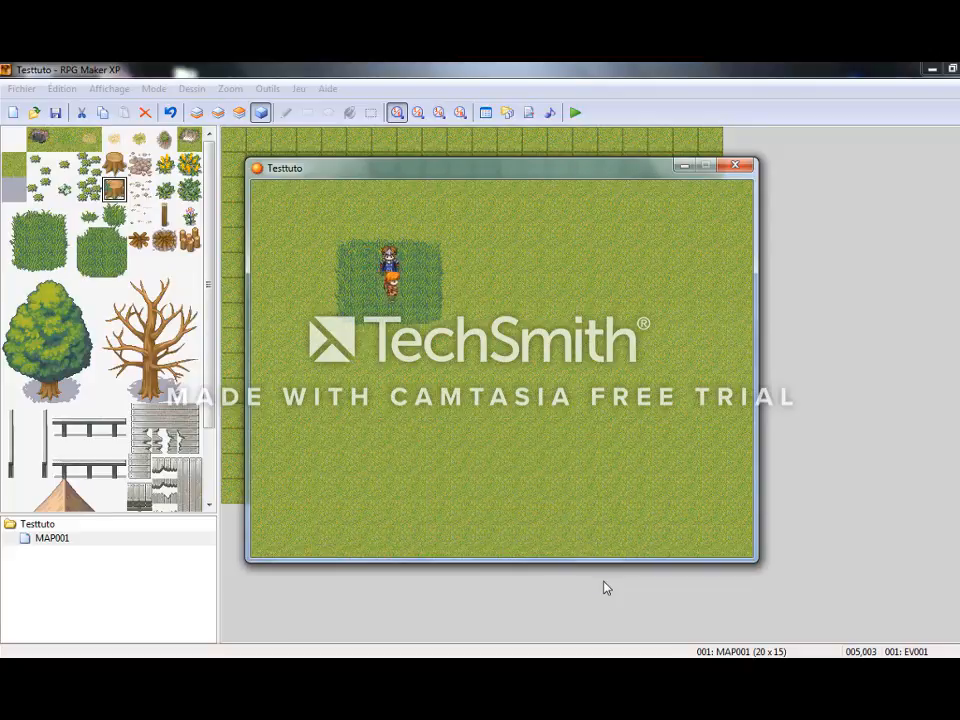
key("Right")
key("Up")
key("Left")
key("Return")
key("Return")
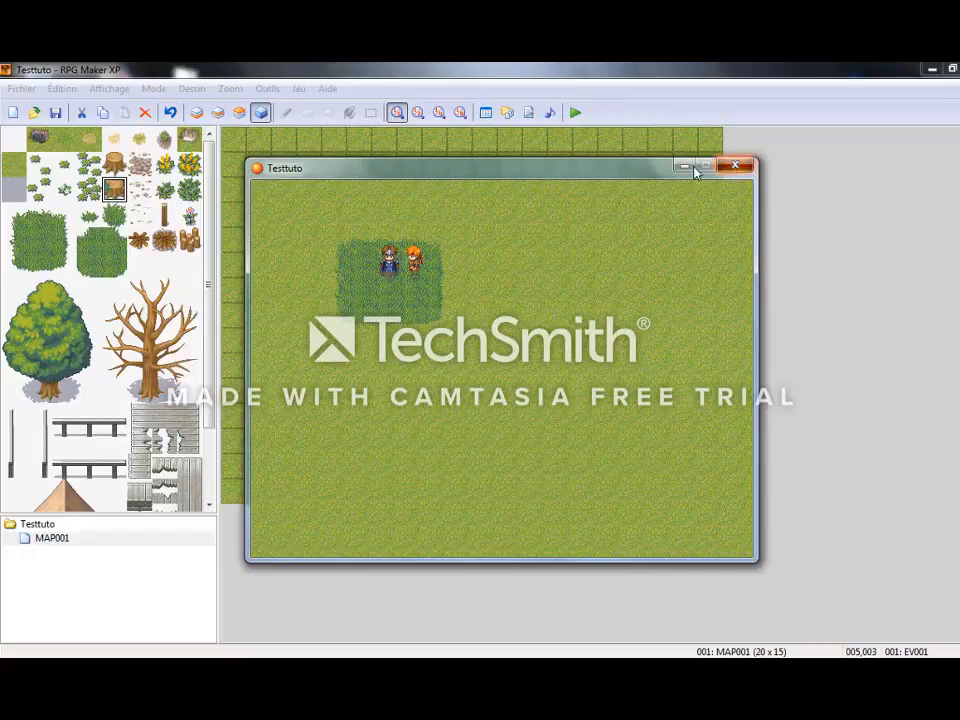
left_click(734, 166)
Change the stump event's graphic to 011-Lancer03, confirm it, and move the event to map tile 003,008.
mouse_move(356, 216)
left_mouse_down()
mouse_move(355, 267)
mouse_move(358, 214)
left_mouse_up()
double_click(358, 214)
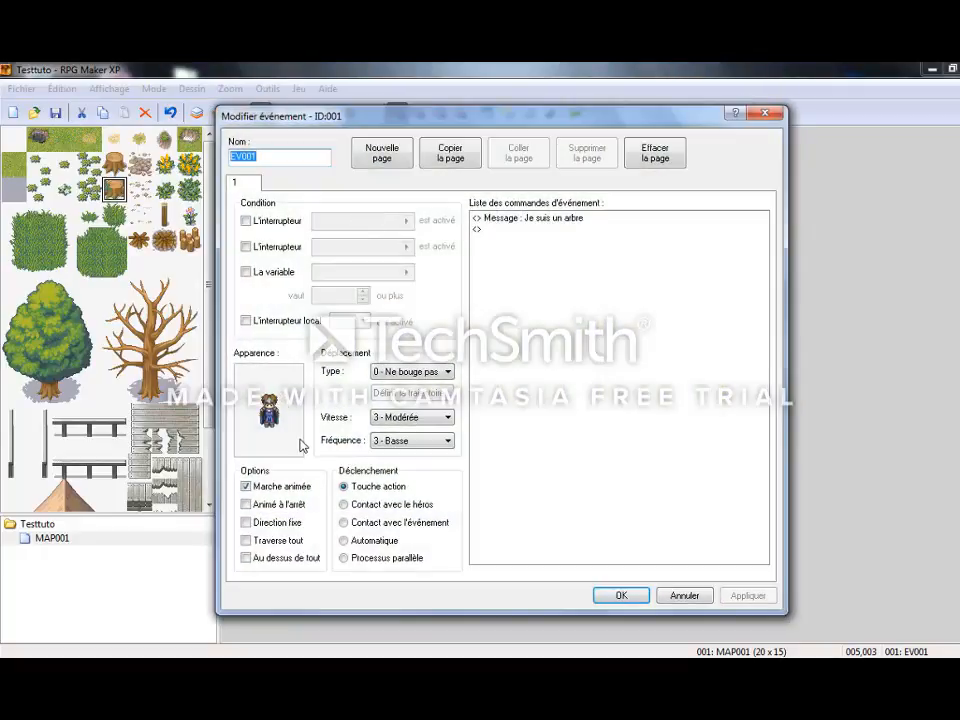
double_click(277, 428)
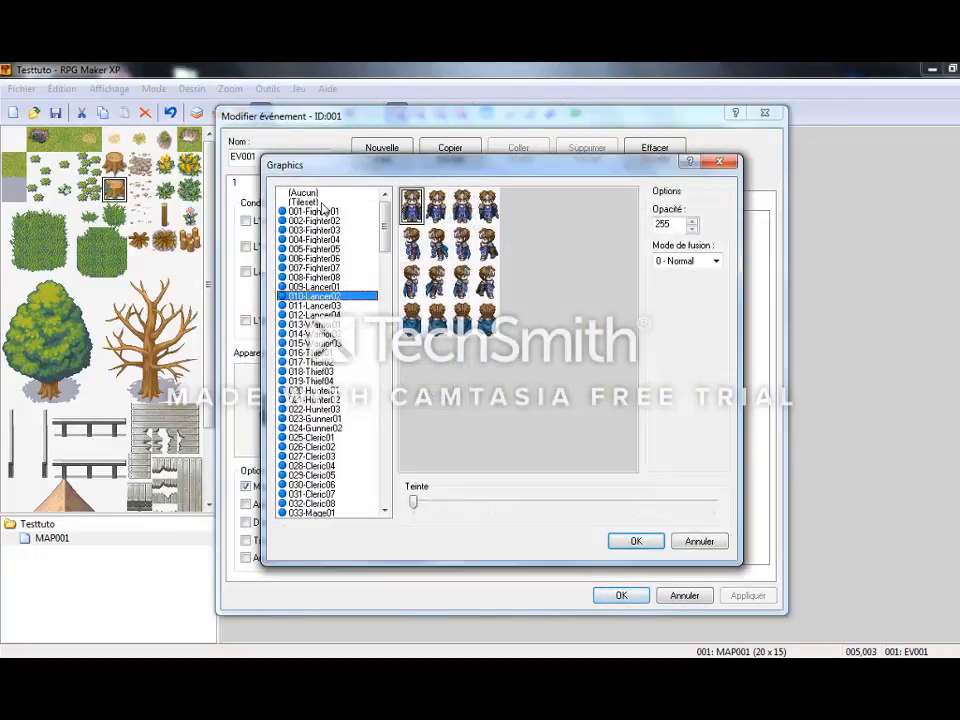
double_click(305, 193)
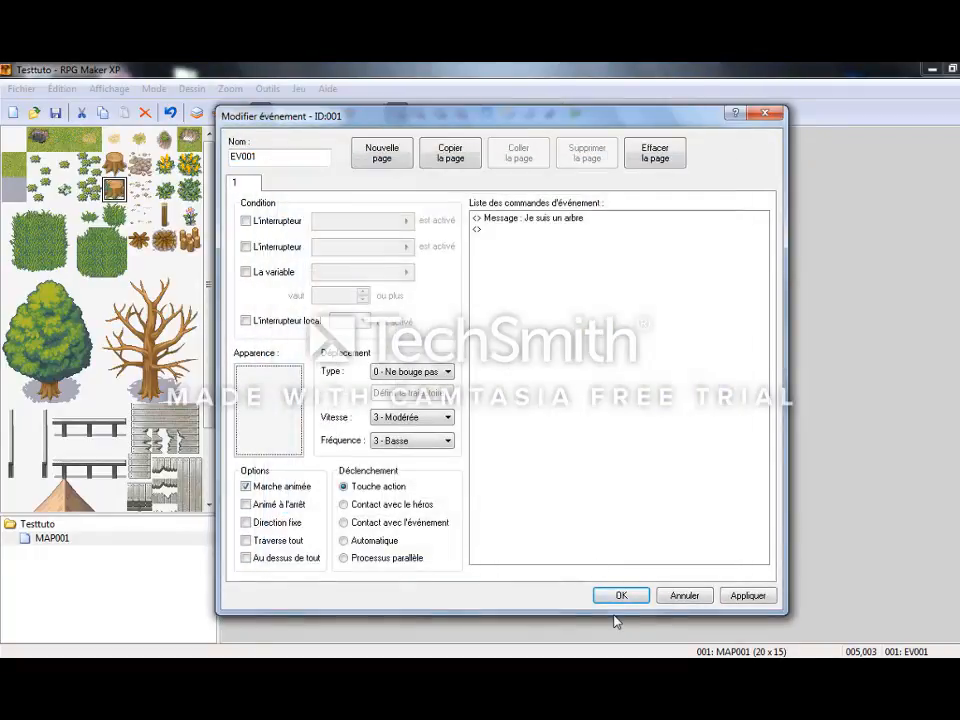
double_click(264, 402)
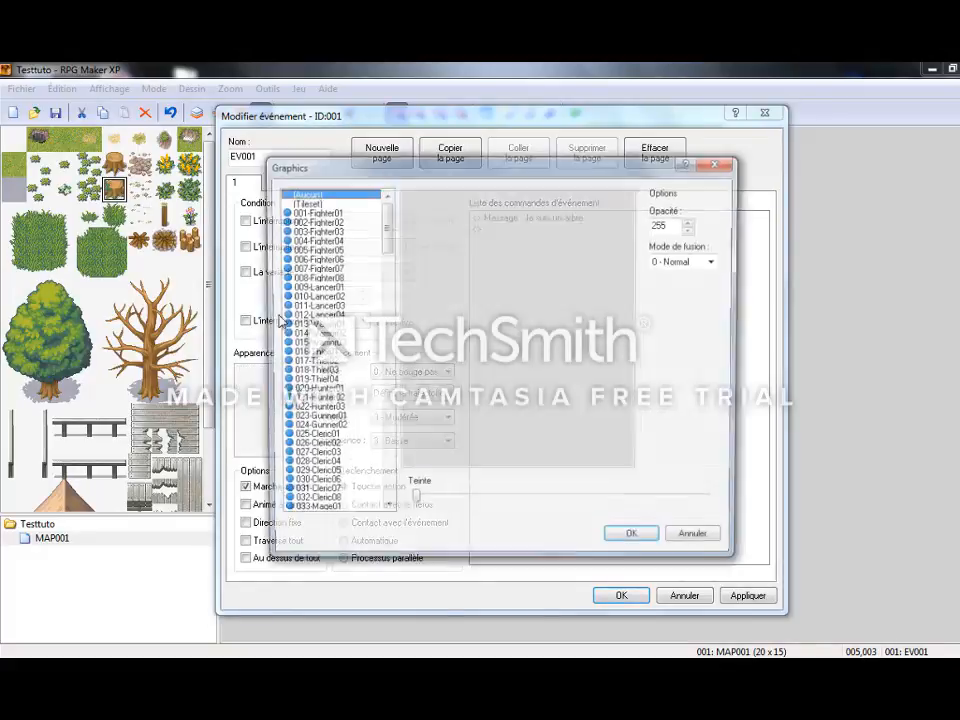
double_click(317, 308)
left_click(745, 595)
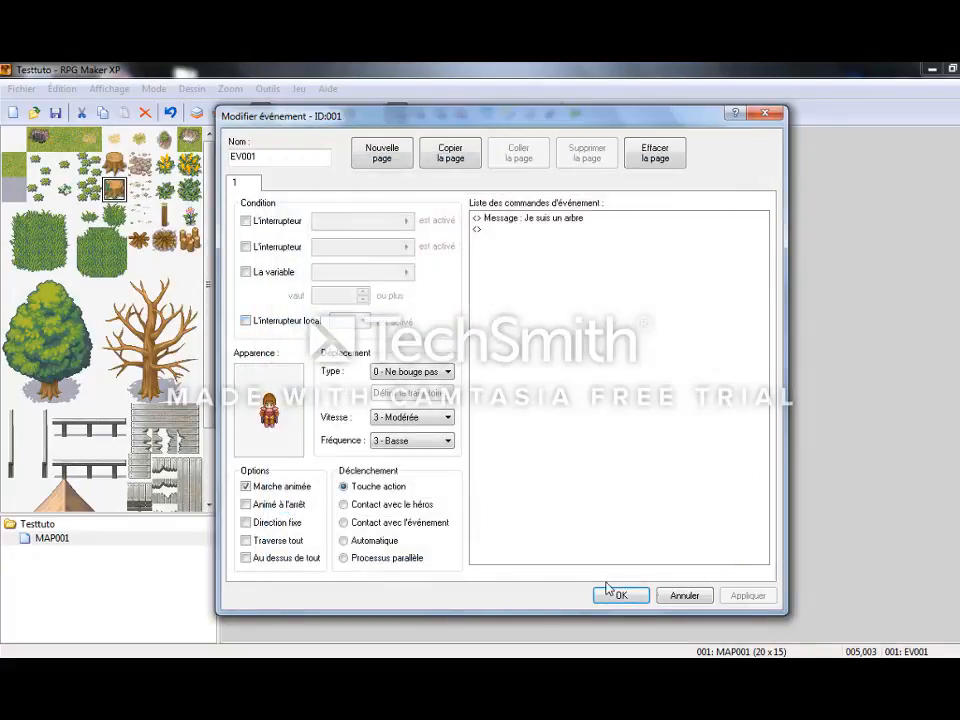
left_click(612, 595)
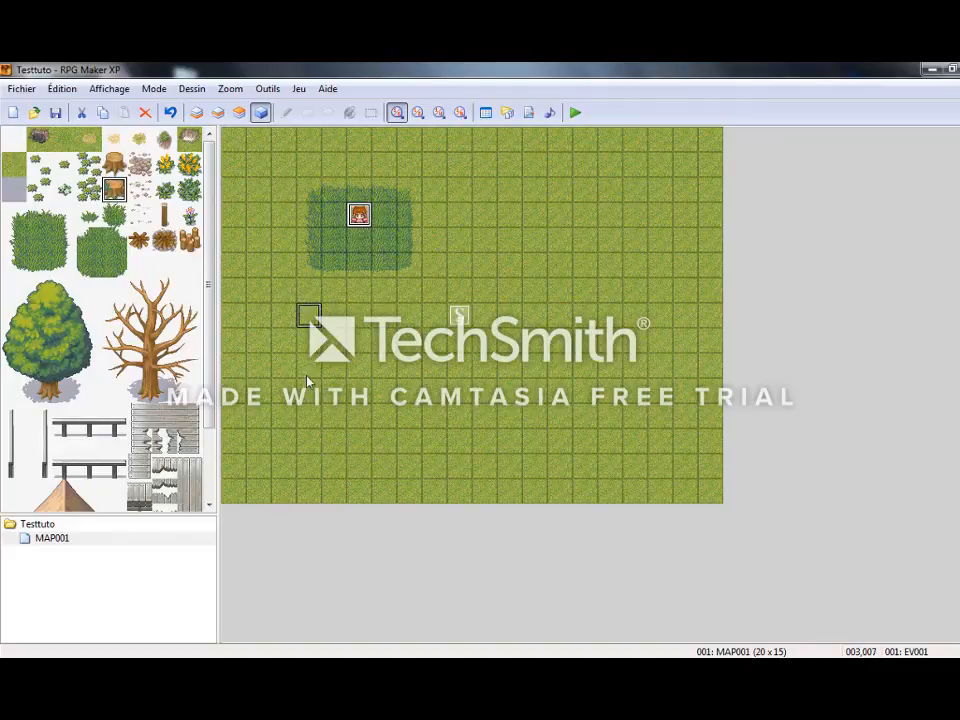
left_click_drag(307, 382, 311, 345)
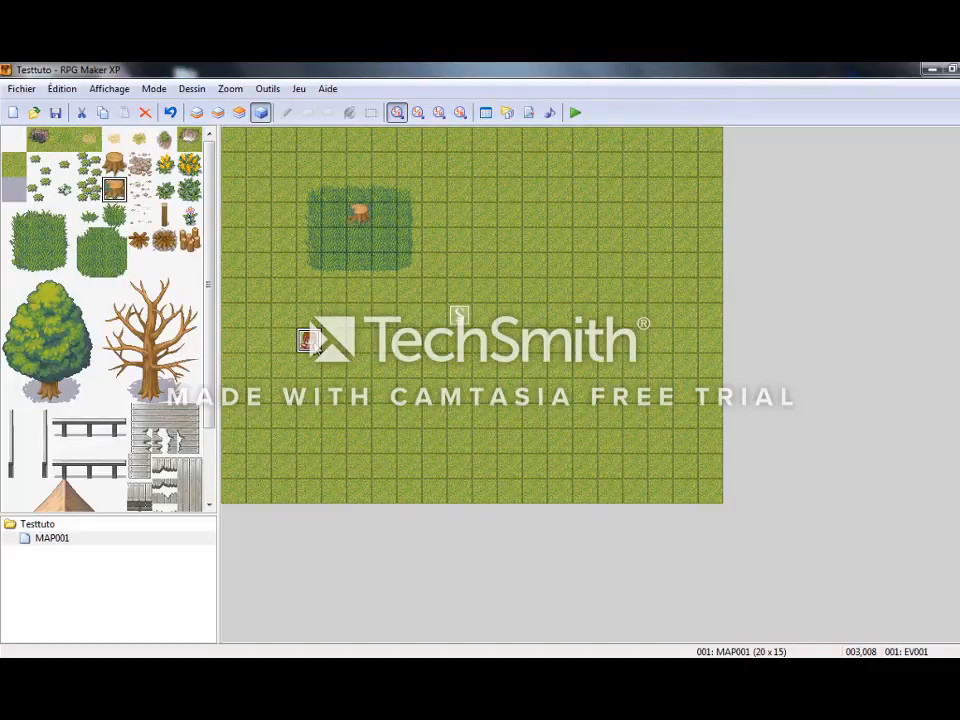
Reopen the moved event and set its movement type to 3 - Personnalisé.
double_click(309, 340)
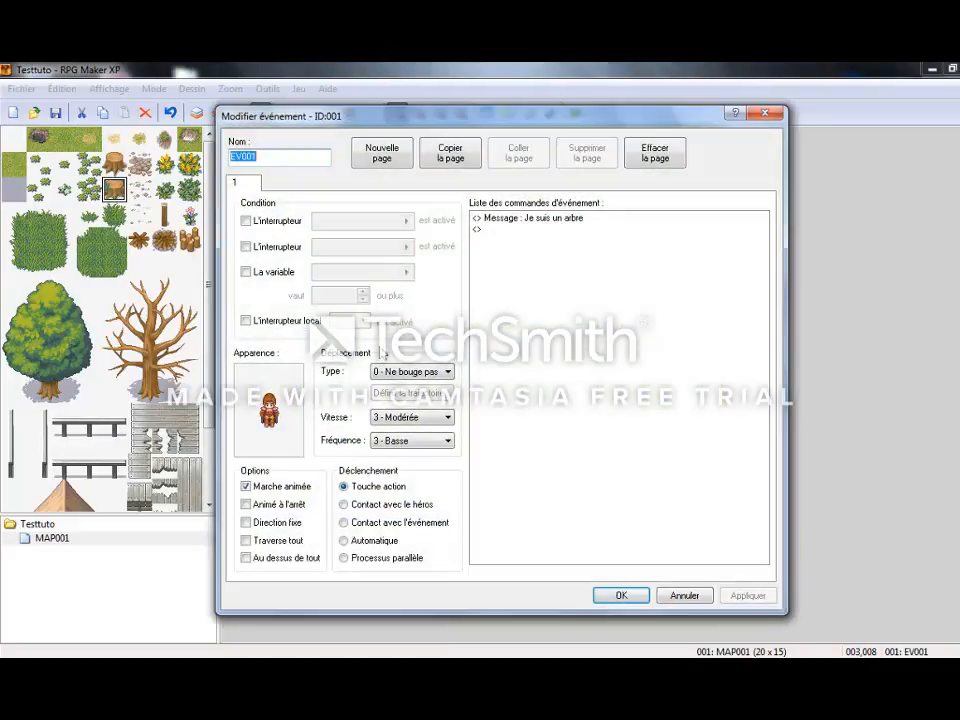
left_click(447, 372)
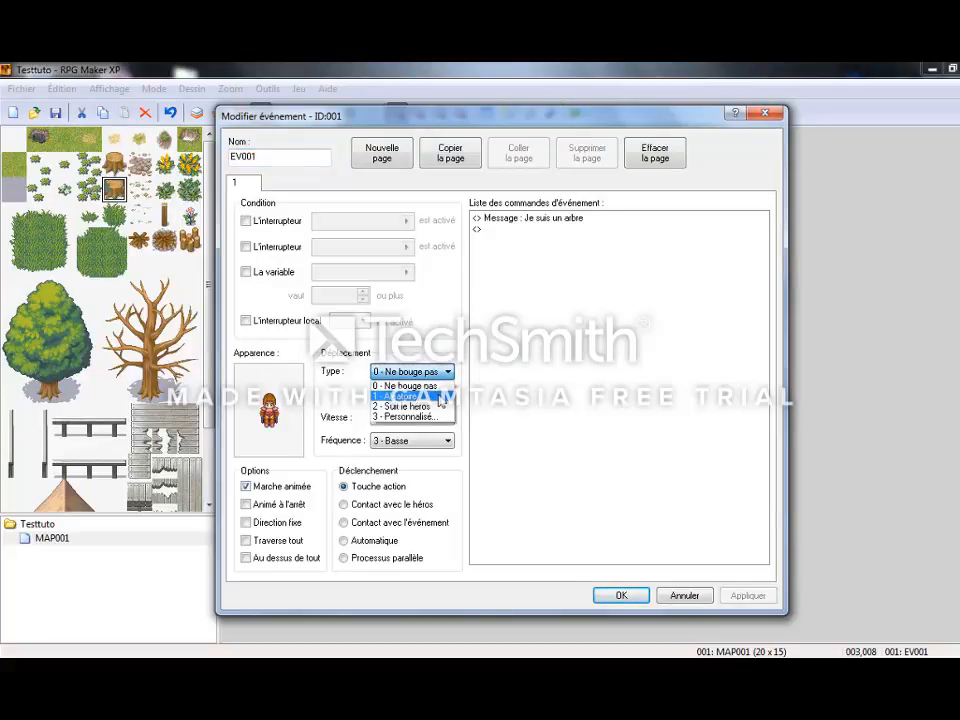
left_click(429, 416)
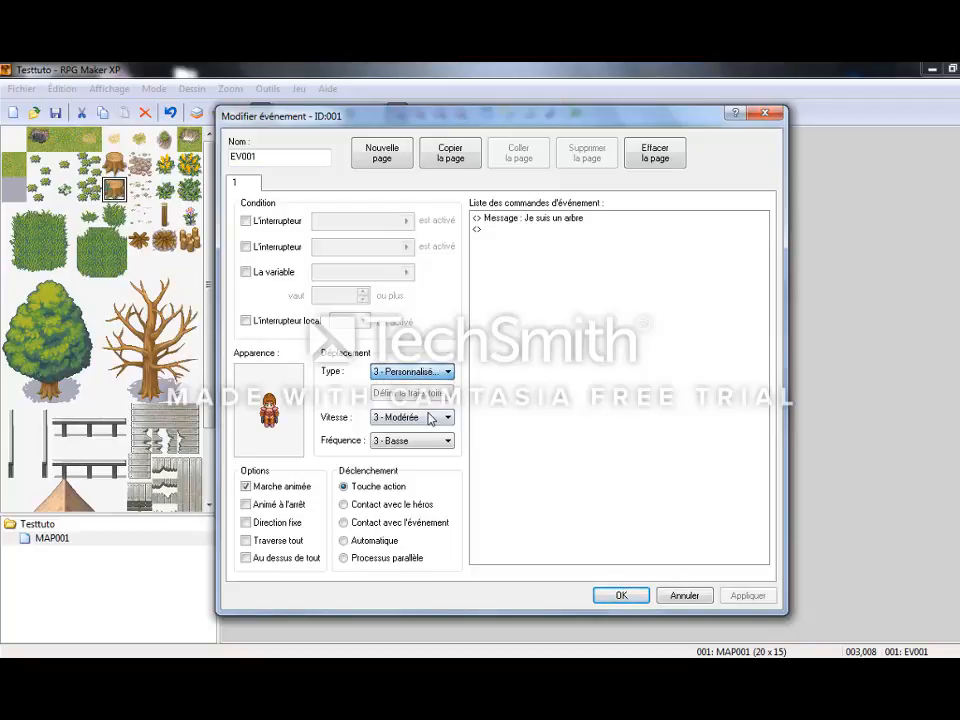
Define the event's route with one step each bas, gauche, droite and haut, followed by two bas/gauche steps.
left_click(427, 392)
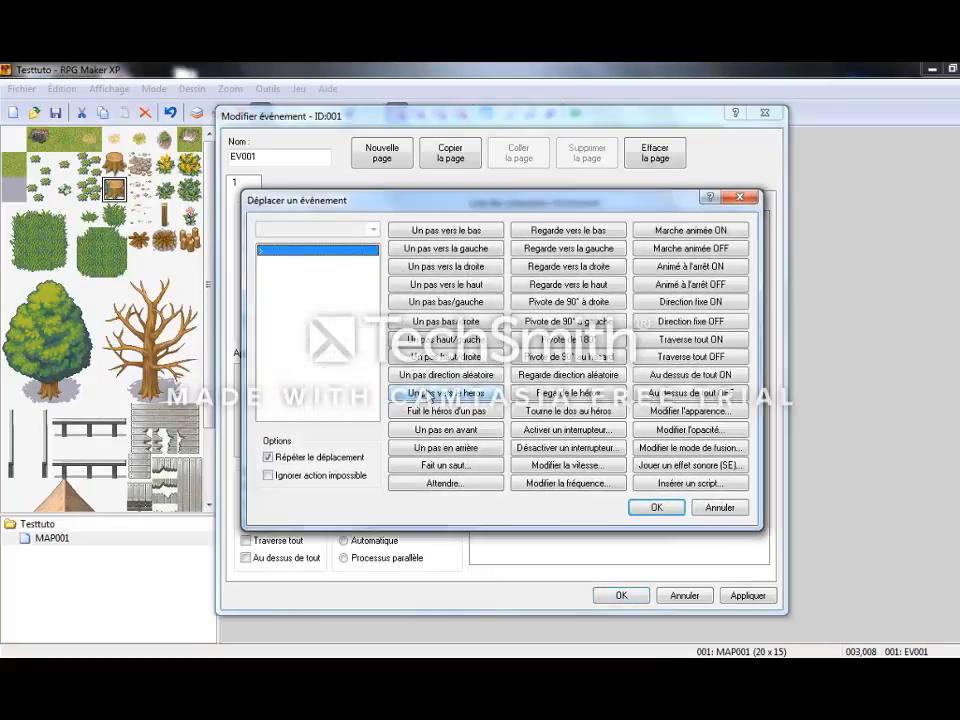
left_click(461, 233)
left_click(458, 248)
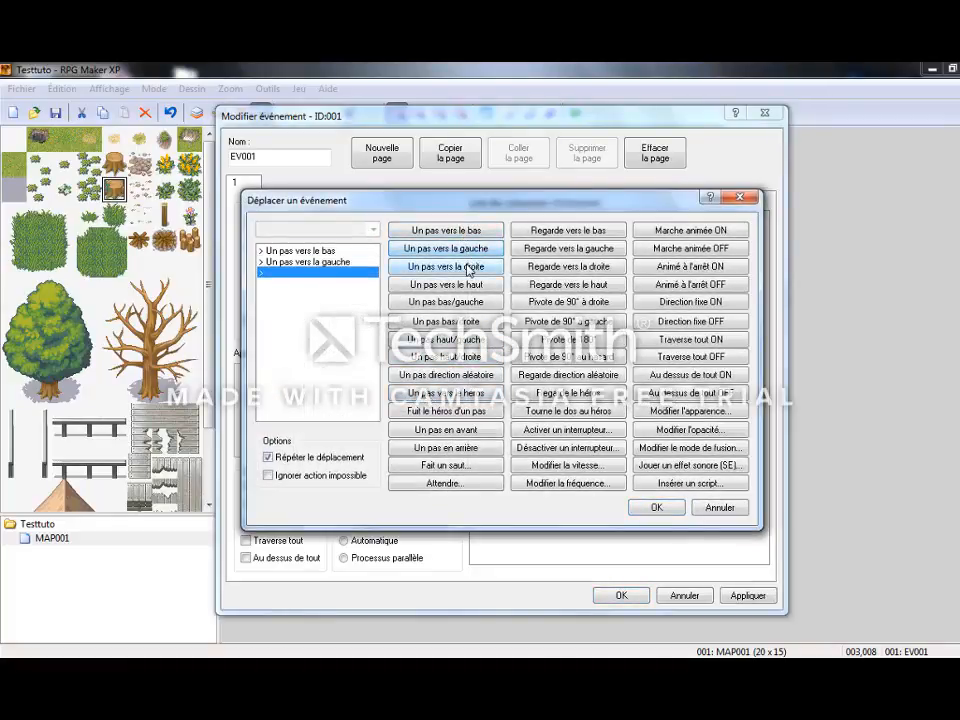
left_click(467, 268)
left_click(475, 284)
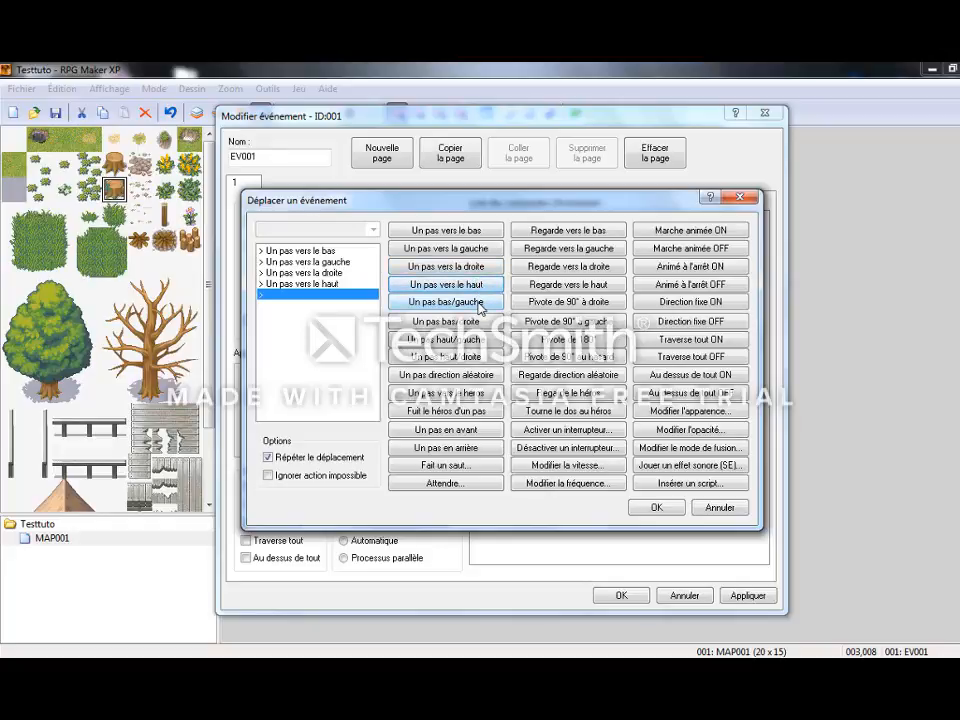
left_click(478, 305)
left_click(478, 305)
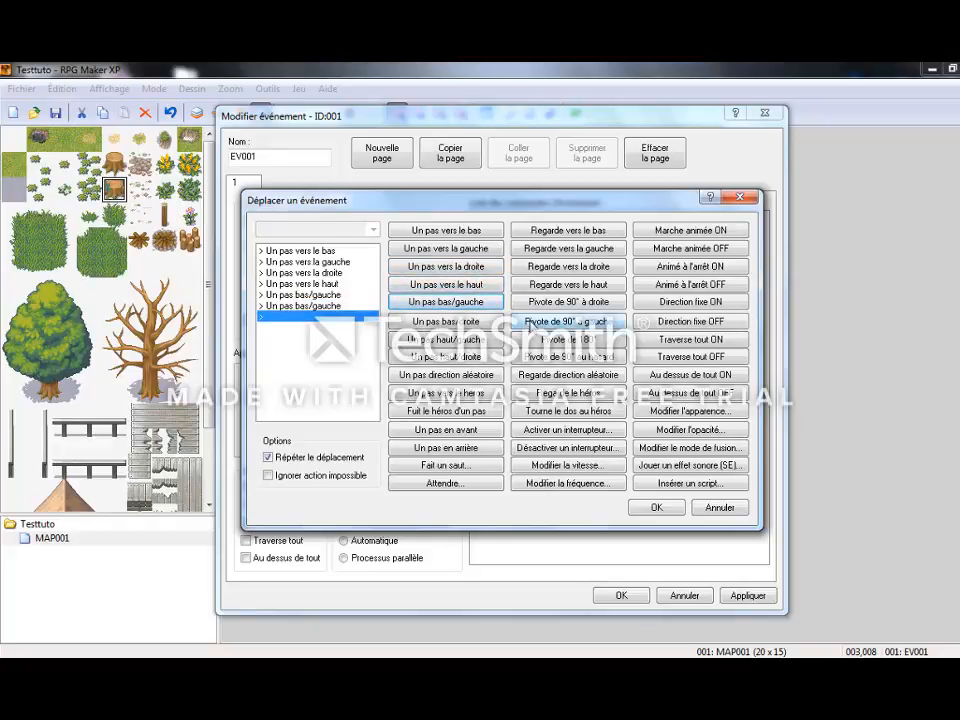
Add a frequency change to 6 - La plus haute at the end of the route and confirm the route.
left_click(568, 483)
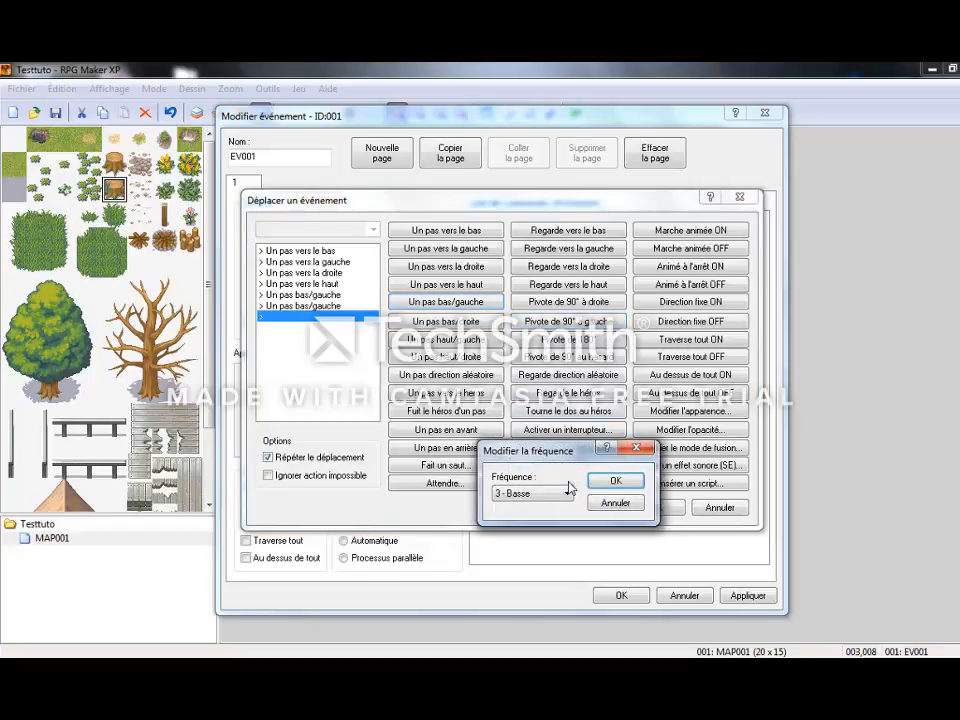
left_click(567, 494)
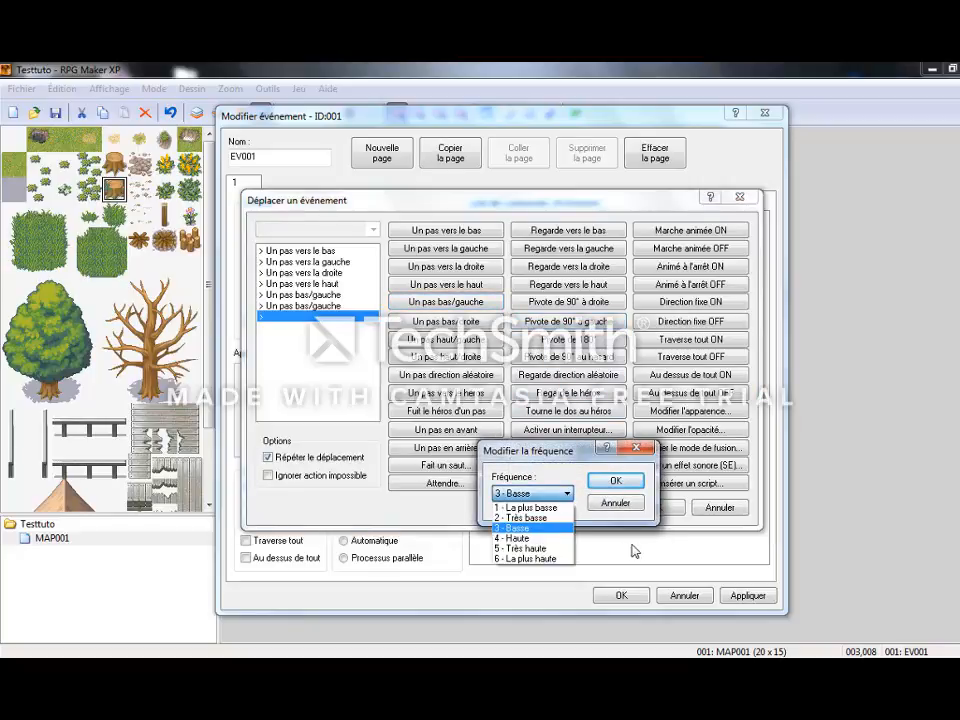
left_click(553, 558)
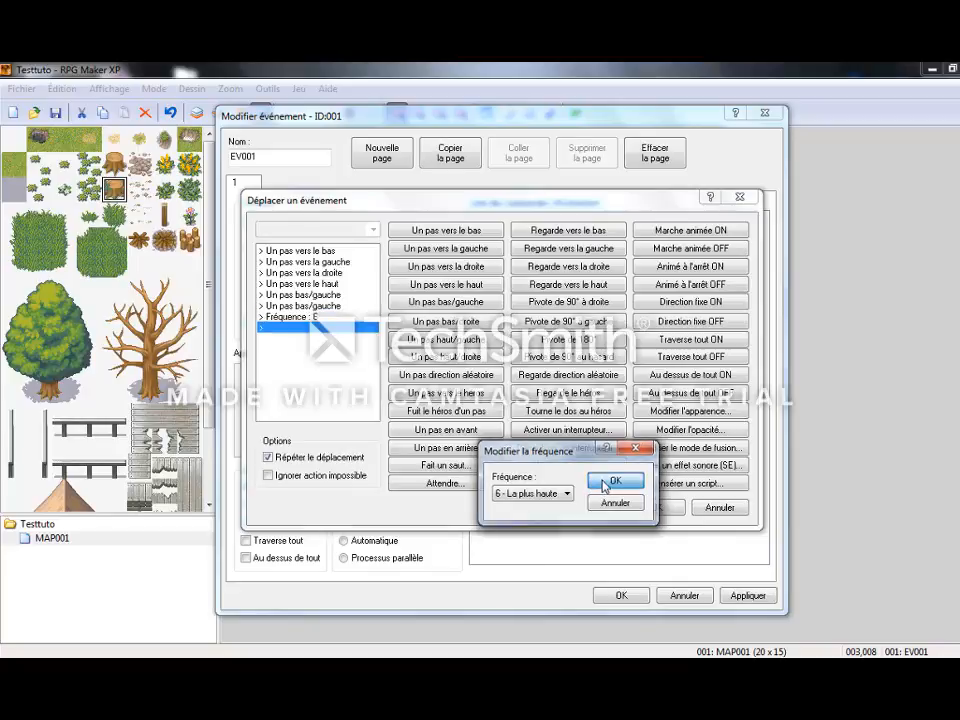
left_click(616, 480)
left_click(648, 507)
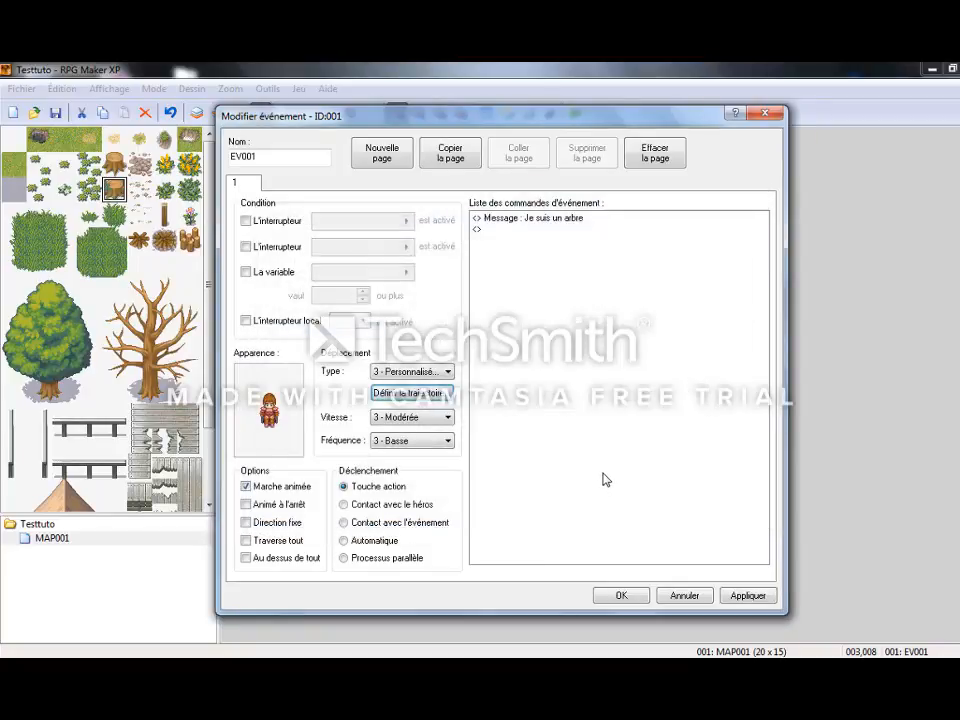
Check the event's speed options, set its movement frequency to 6 - La plus haute, and save the event.
left_click(438, 418)
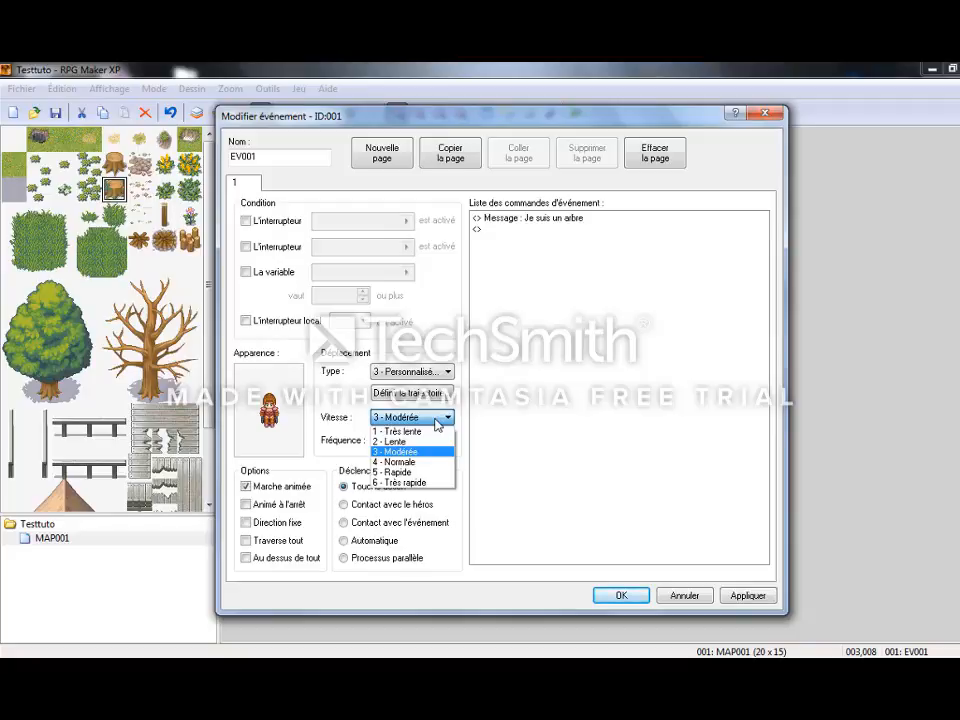
left_click(437, 424)
left_click(438, 445)
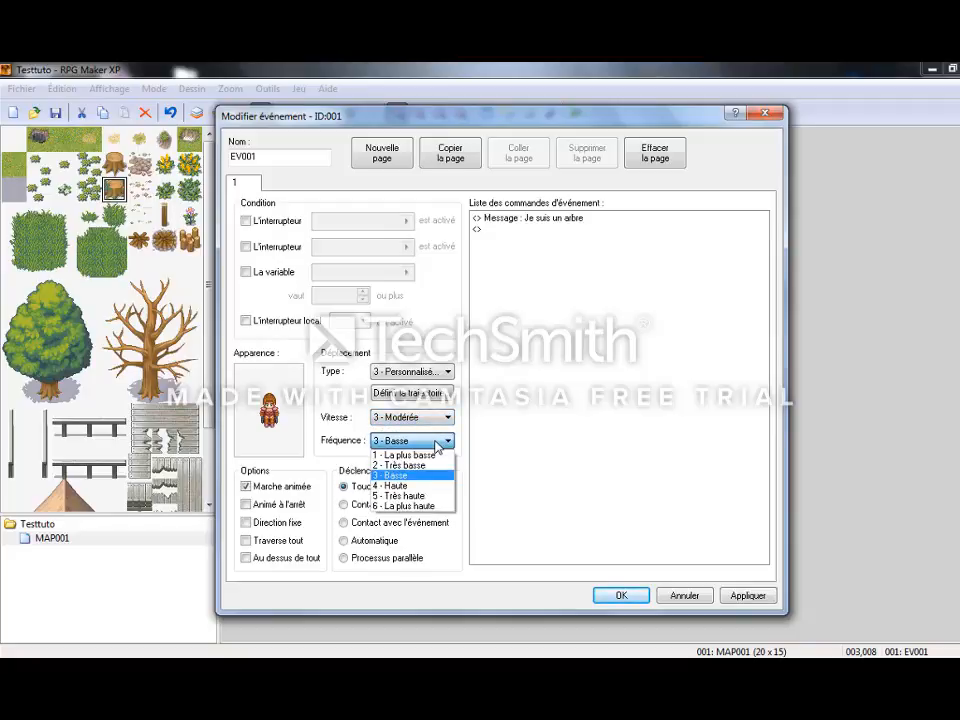
left_click(420, 505)
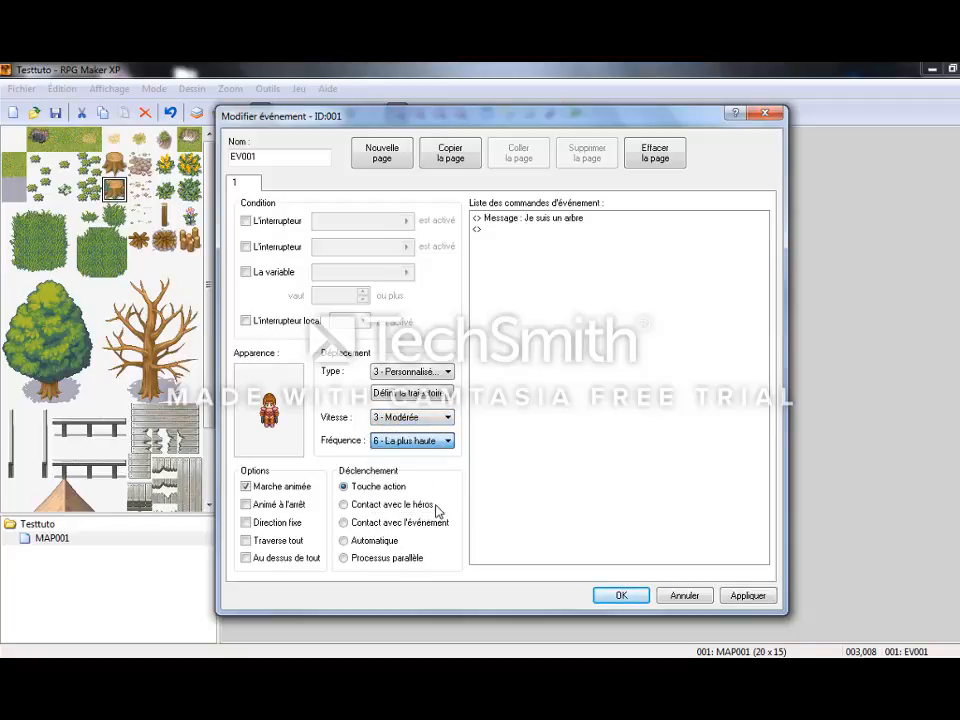
left_click(746, 595)
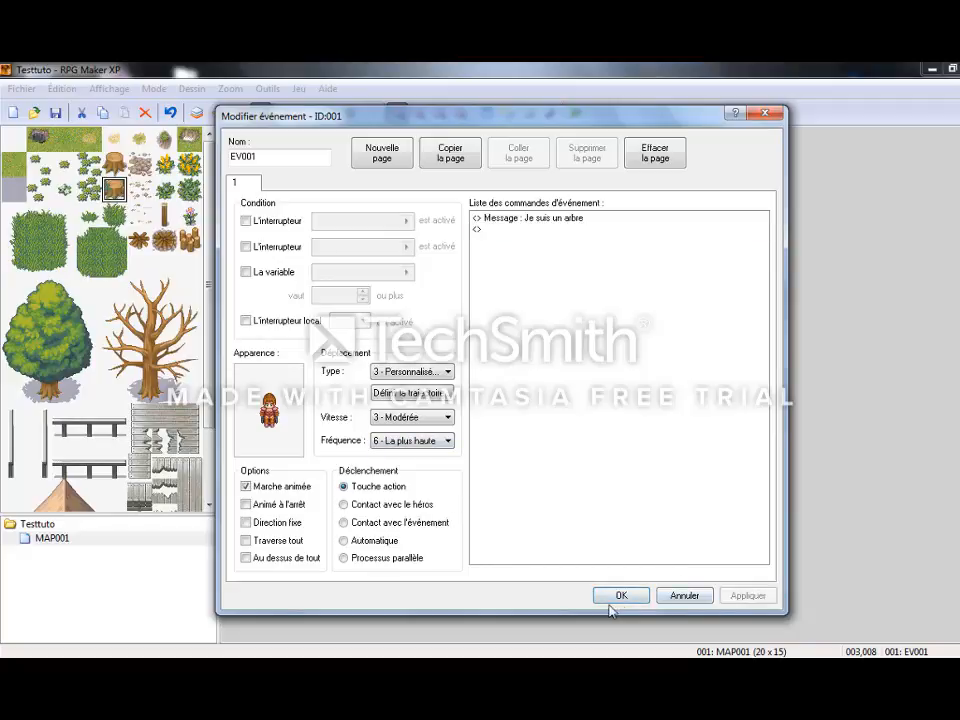
left_click(617, 596)
Launch a new playtest and continue from the saved game.
key("F12")
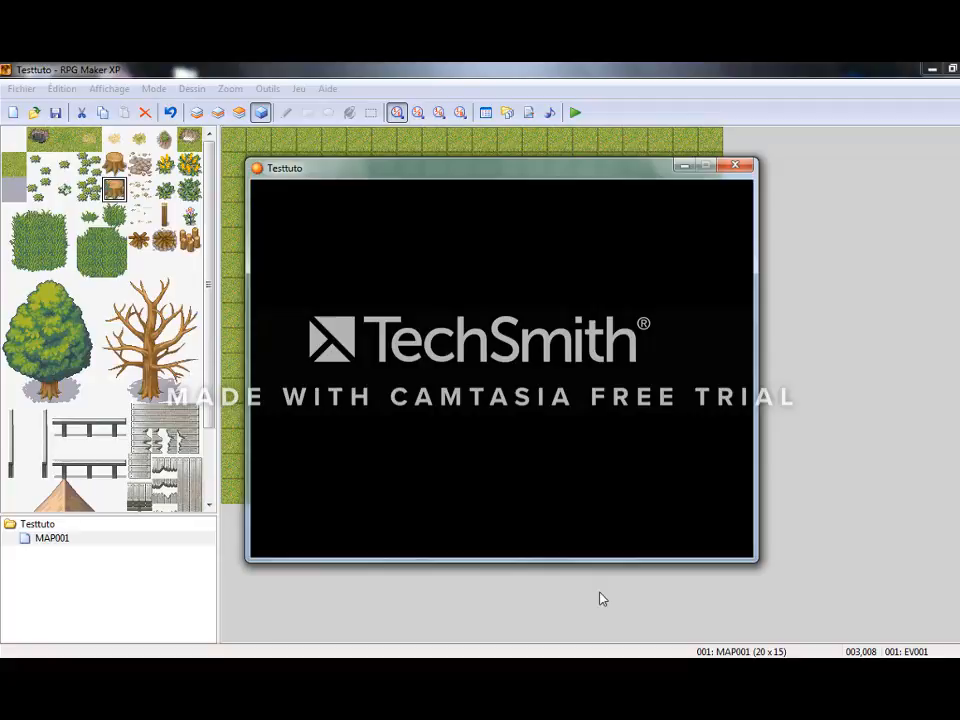
key("Return")
key("Return")
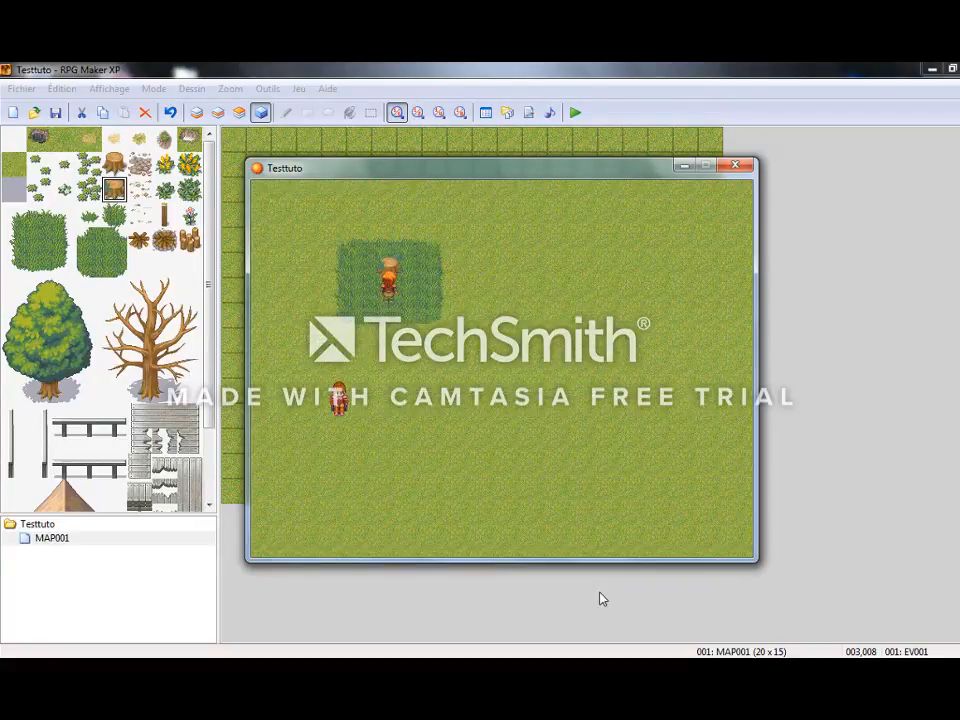
Walk the hero to the moving character from below, talk to it, and dismiss its message.
key("Right")
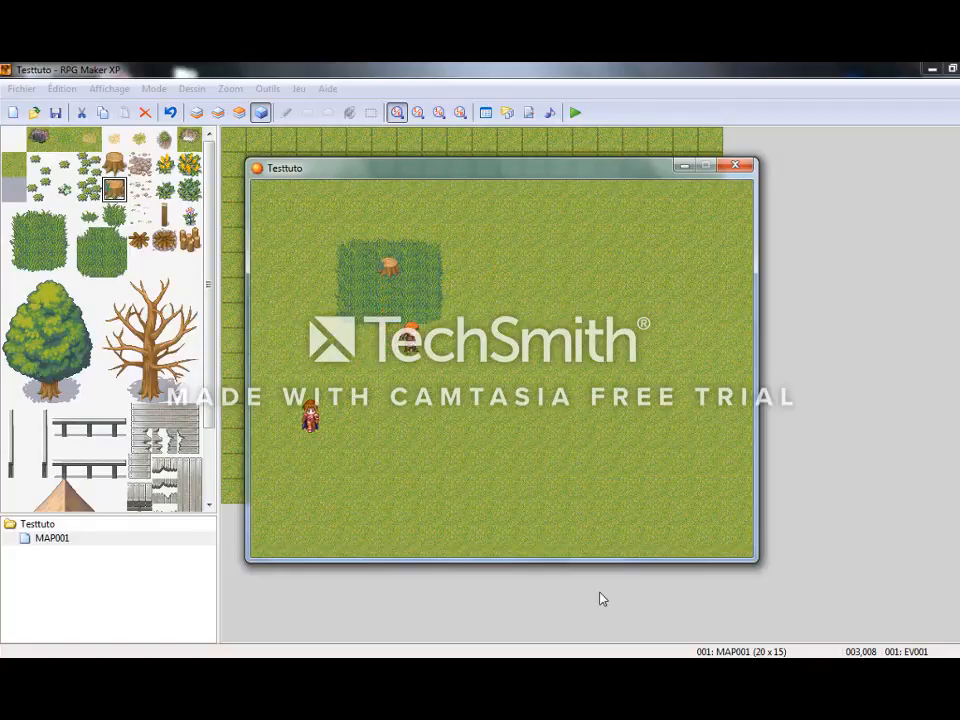
key("Down")
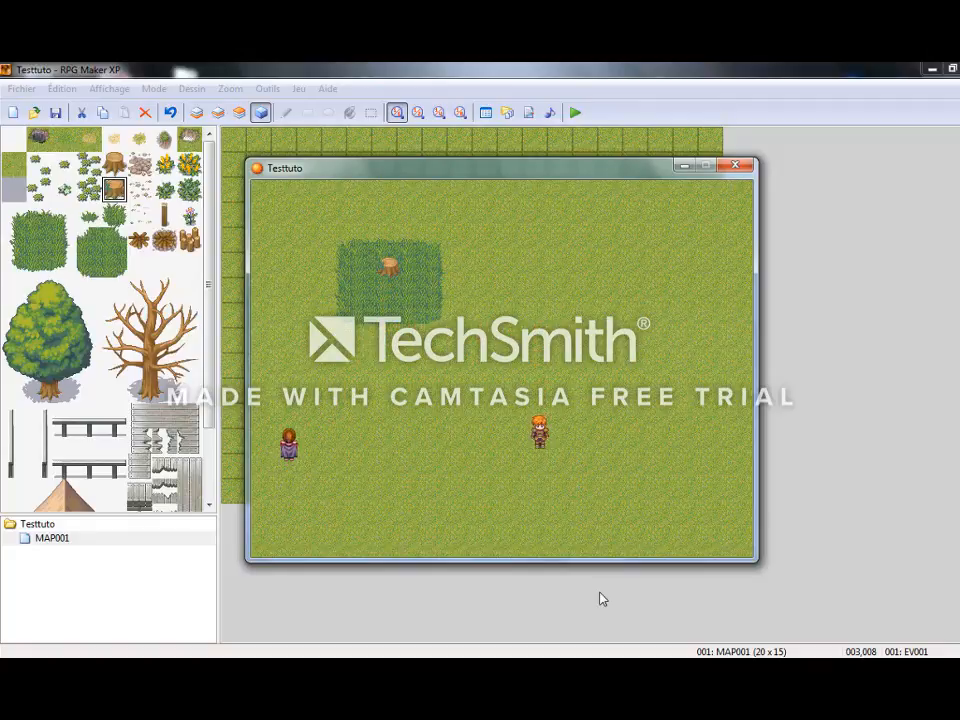
key("Left")
key("Left")
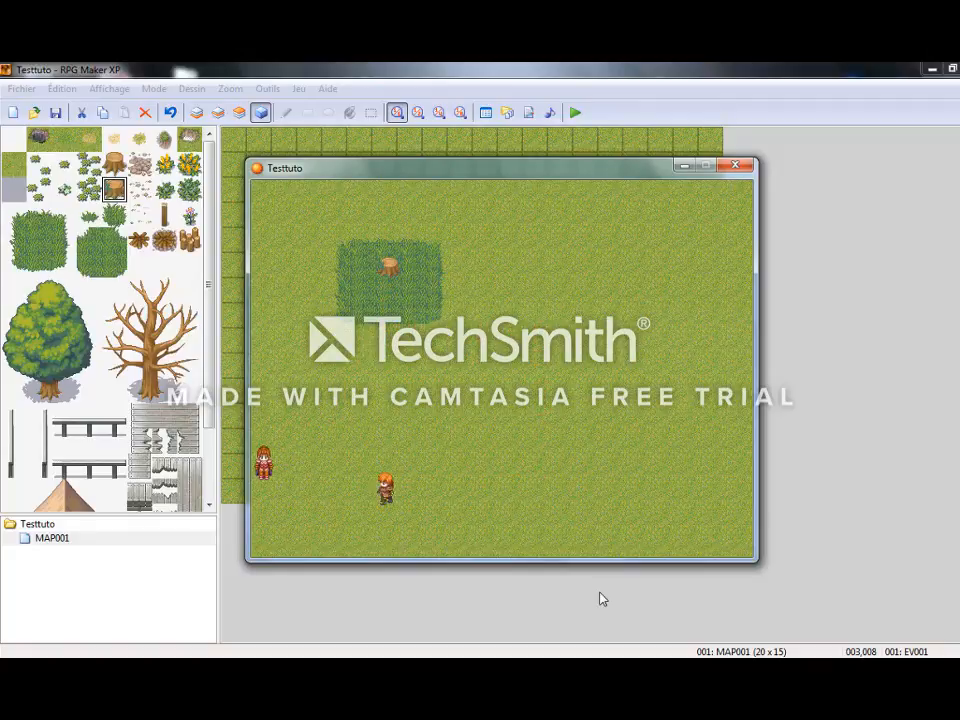
key("Return")
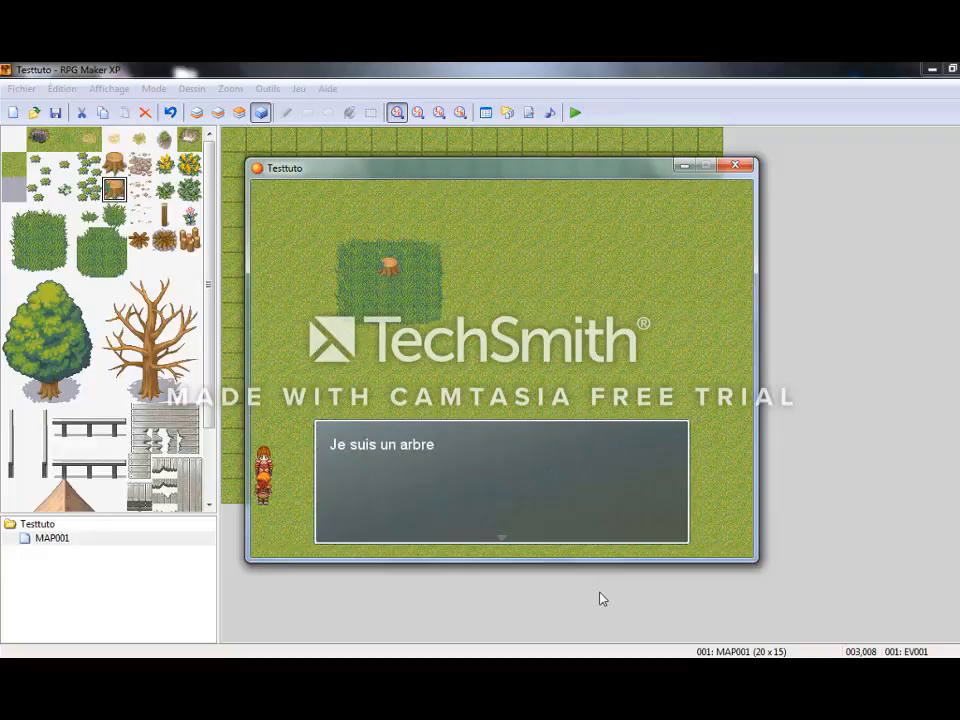
key("Return")
Walk the hero away and back to the tile above the character, and close the playtest.
key("Right")
key("Right")
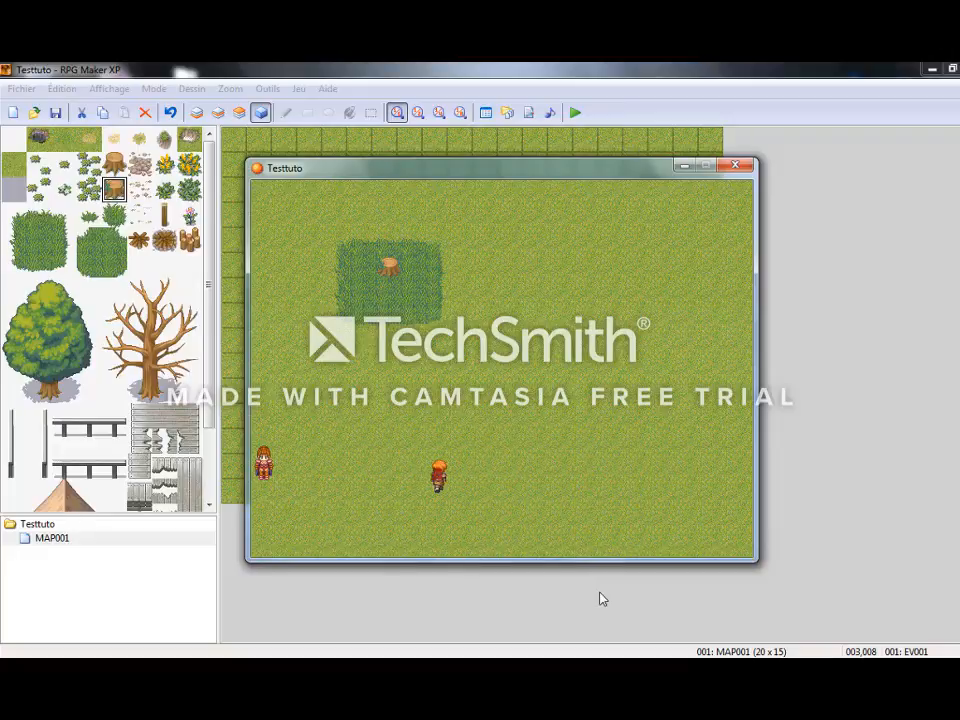
key("Up")
key("Left")
key("Left")
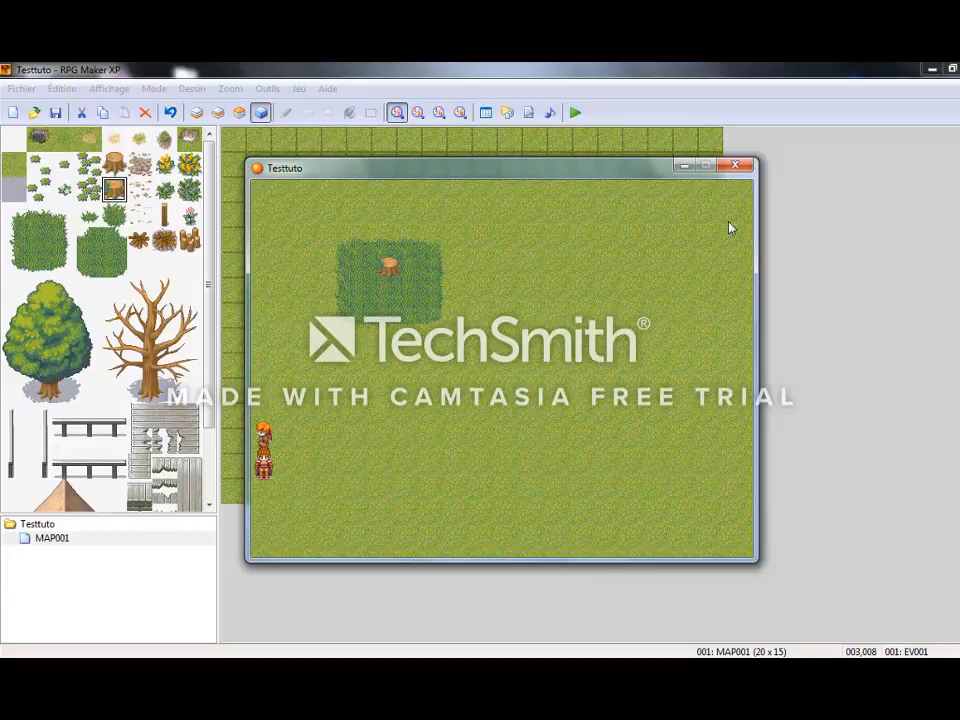
left_click(734, 167)
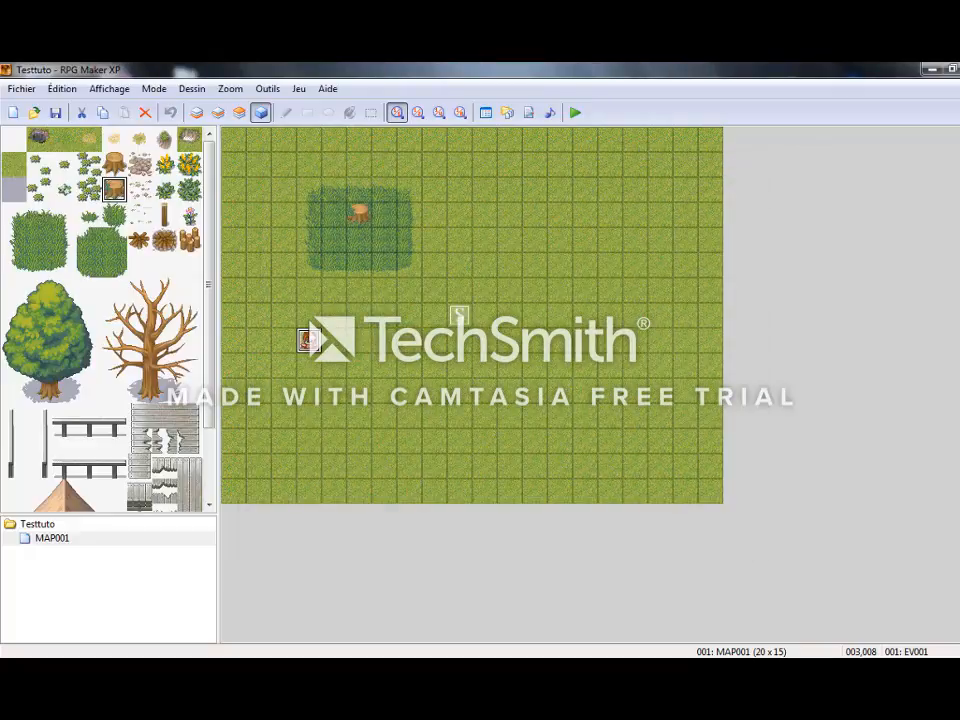
Set the trigger of event EV001 to Processus parallèle and save the event.
double_click(308, 340)
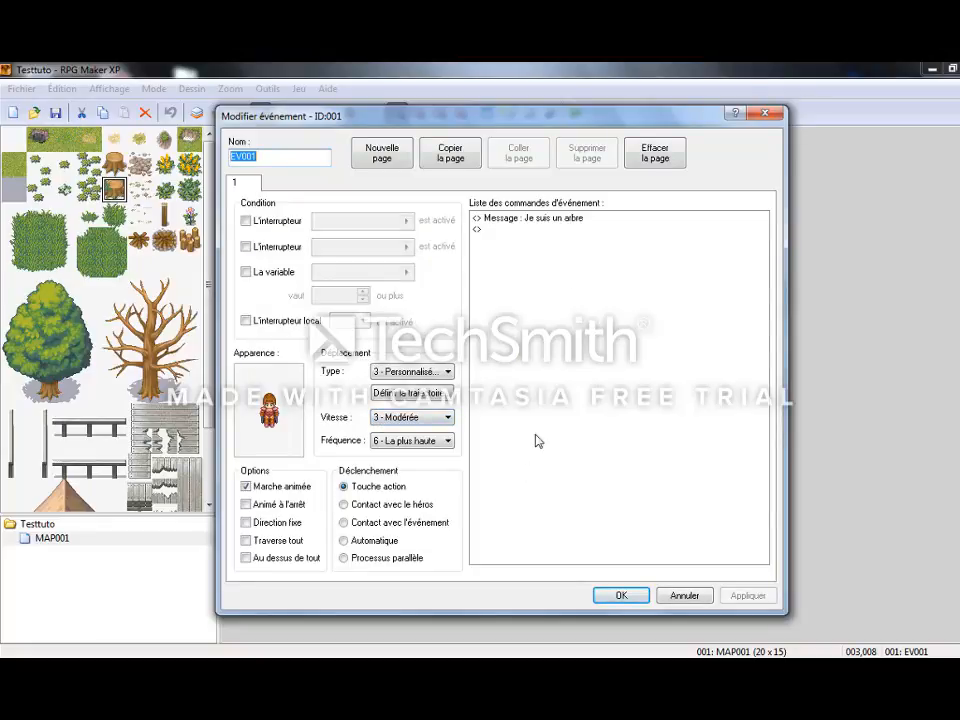
left_click(413, 557)
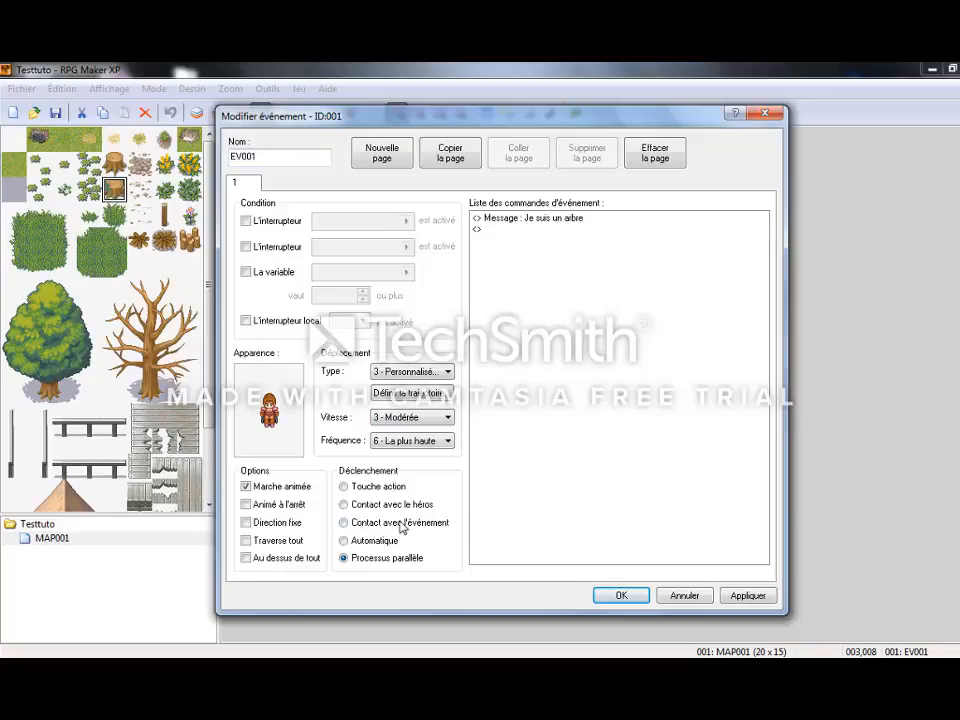
left_click(402, 564)
left_click(750, 596)
left_click(620, 595)
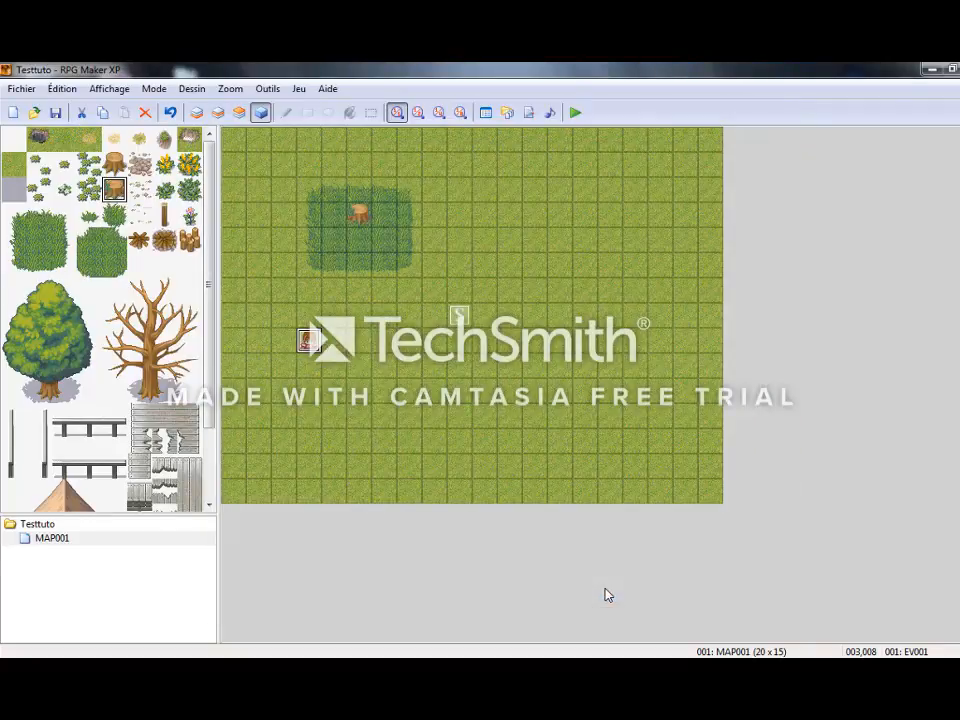
Save the project changes, launch a playtest, and load the game from Fichier 1.
key("F12")
key("Return")
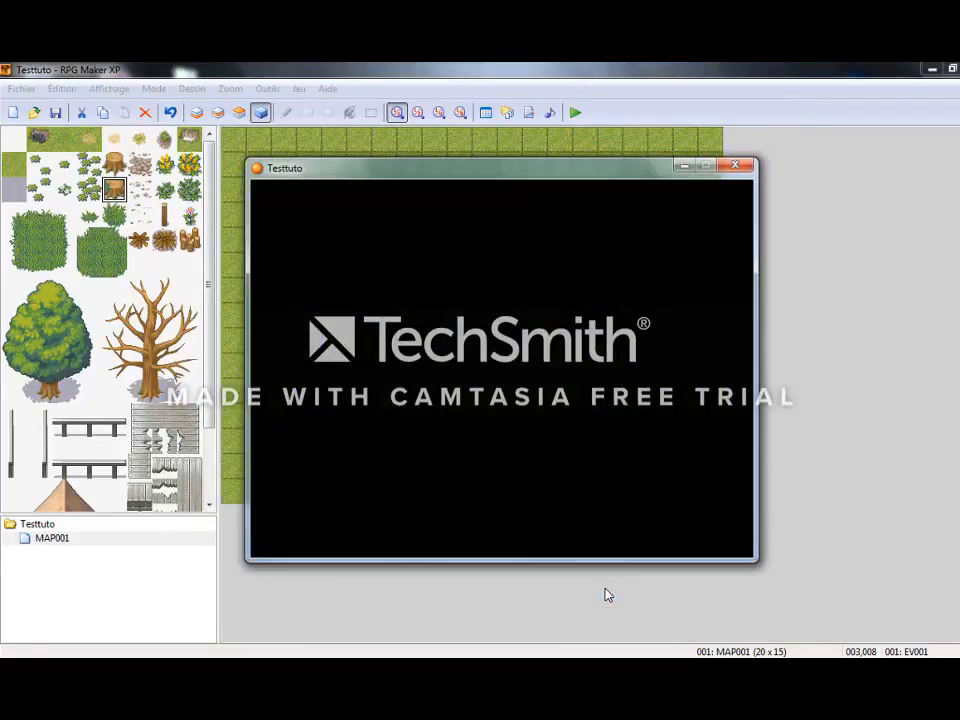
key("Return")
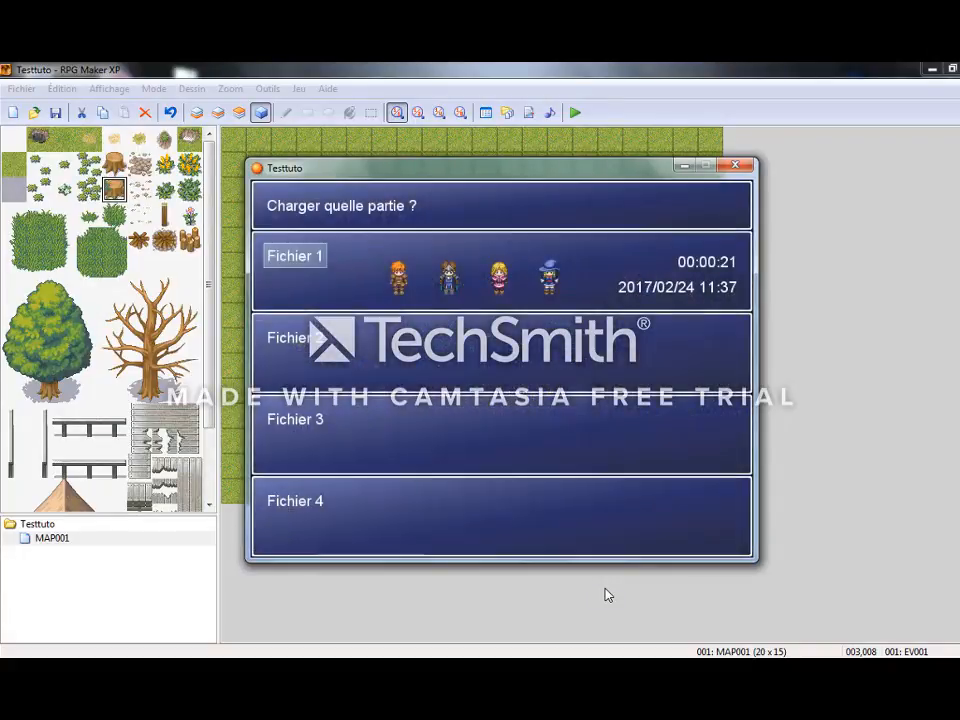
key("Return")
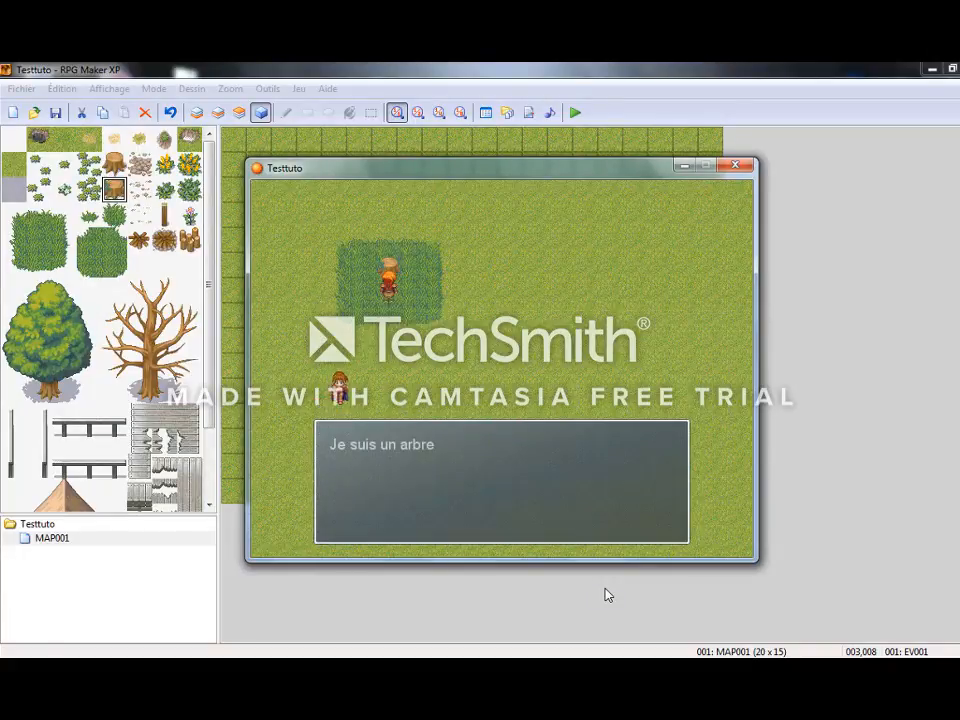
Dismiss the "Je suis un arbre" message several times to test the parallel trigger, and close the playtest.
key("Return")
key("Return")
key("Return")
key("Return")
key("Return")
key("Return")
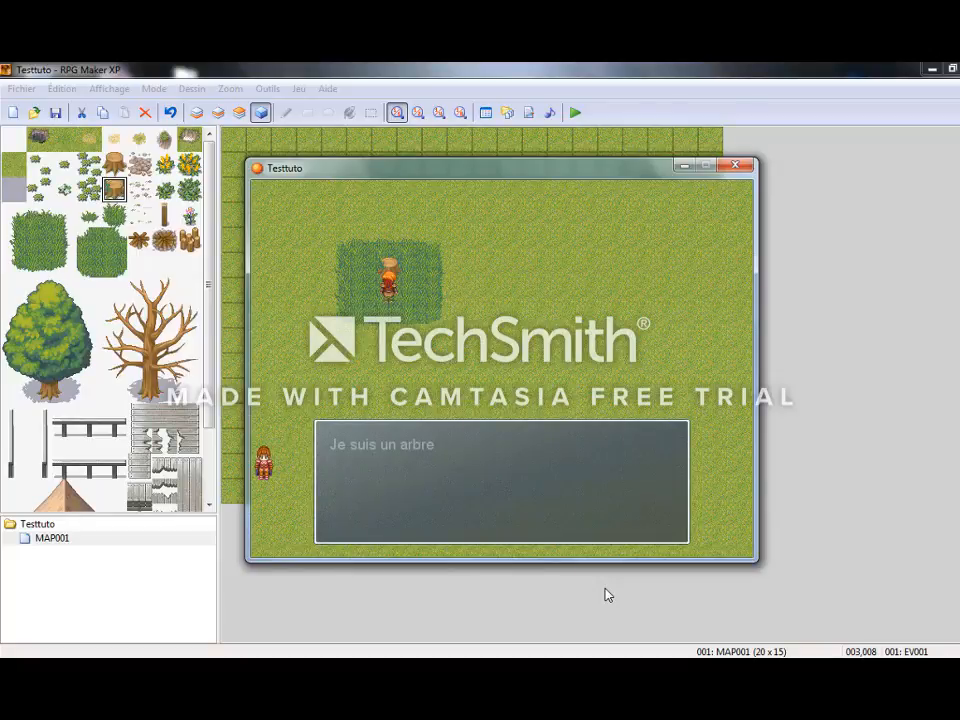
left_click(739, 167)
Add an Effacer cet événement command after the message in event EV001 and save the event.
double_click(309, 341)
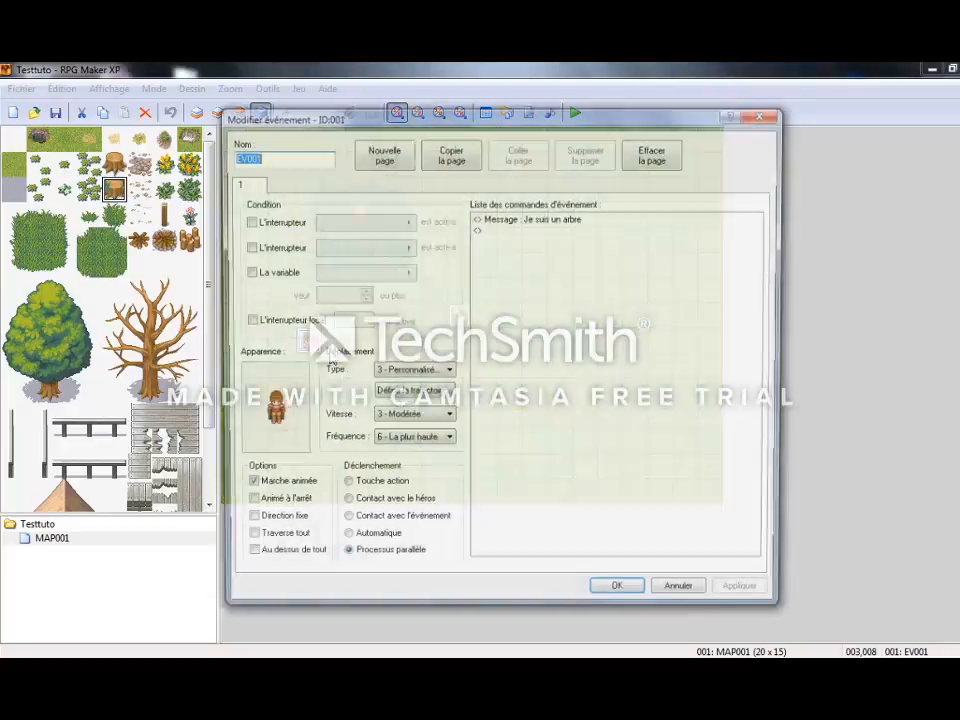
double_click(499, 232)
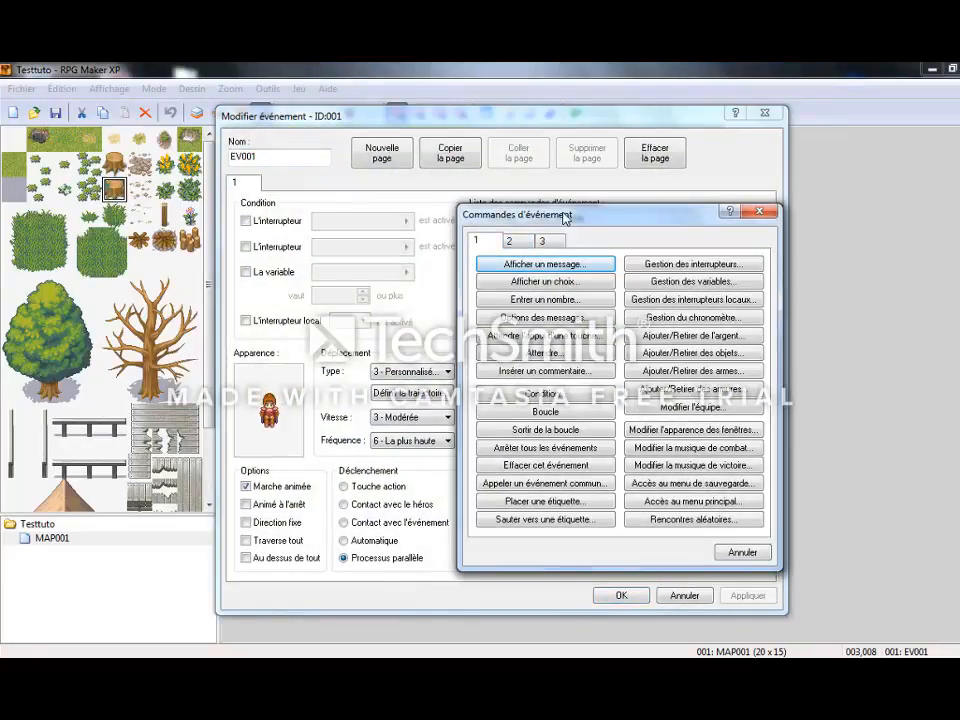
left_click_drag(560, 215, 516, 176)
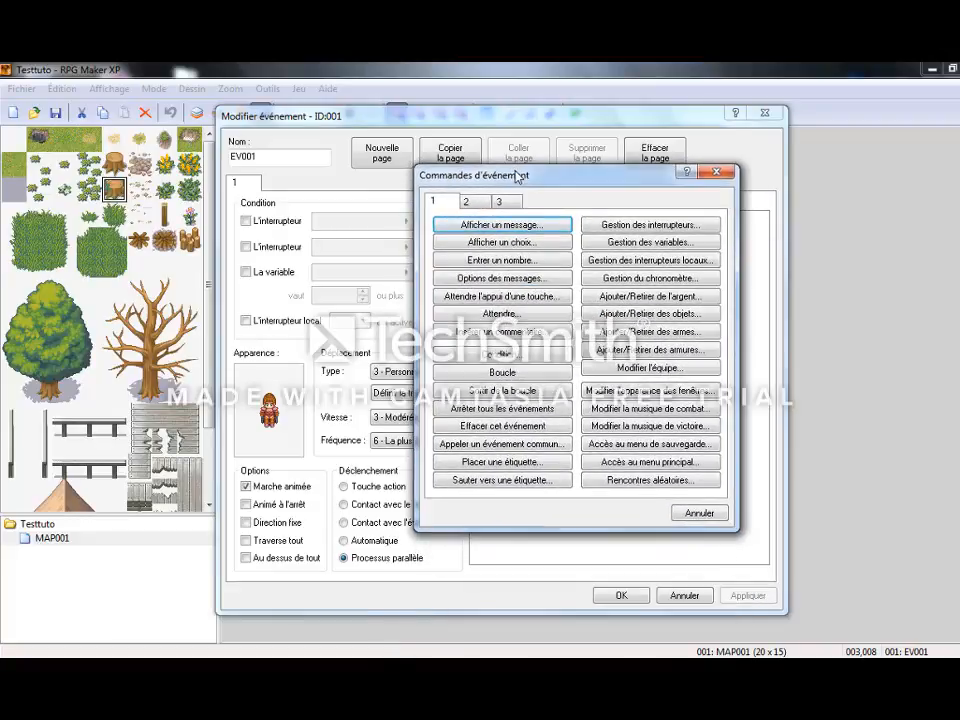
left_click(521, 422)
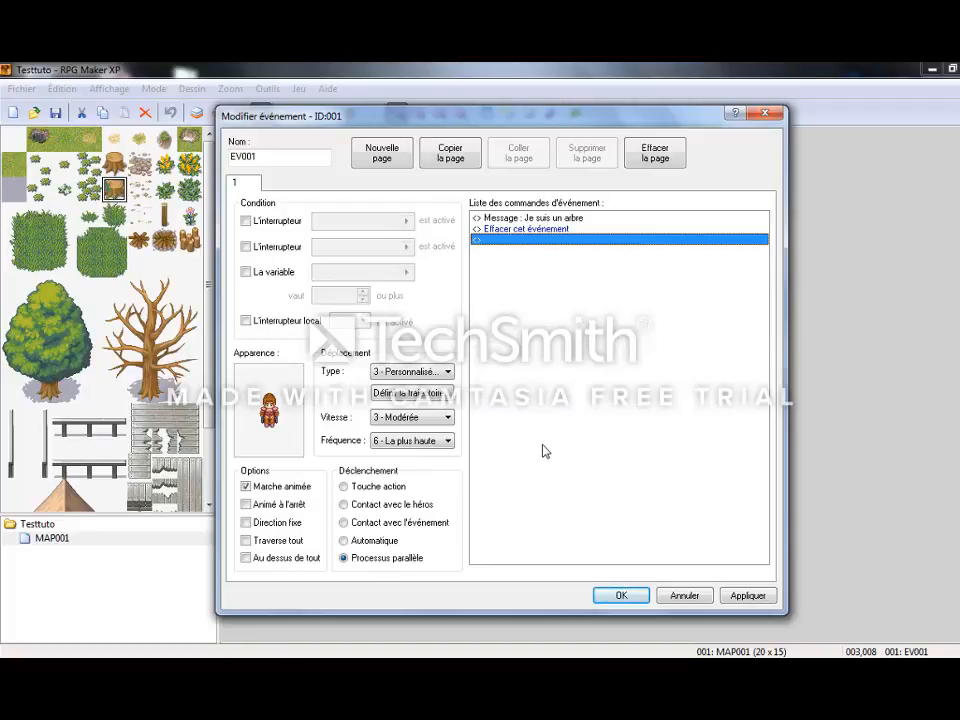
left_click(742, 596)
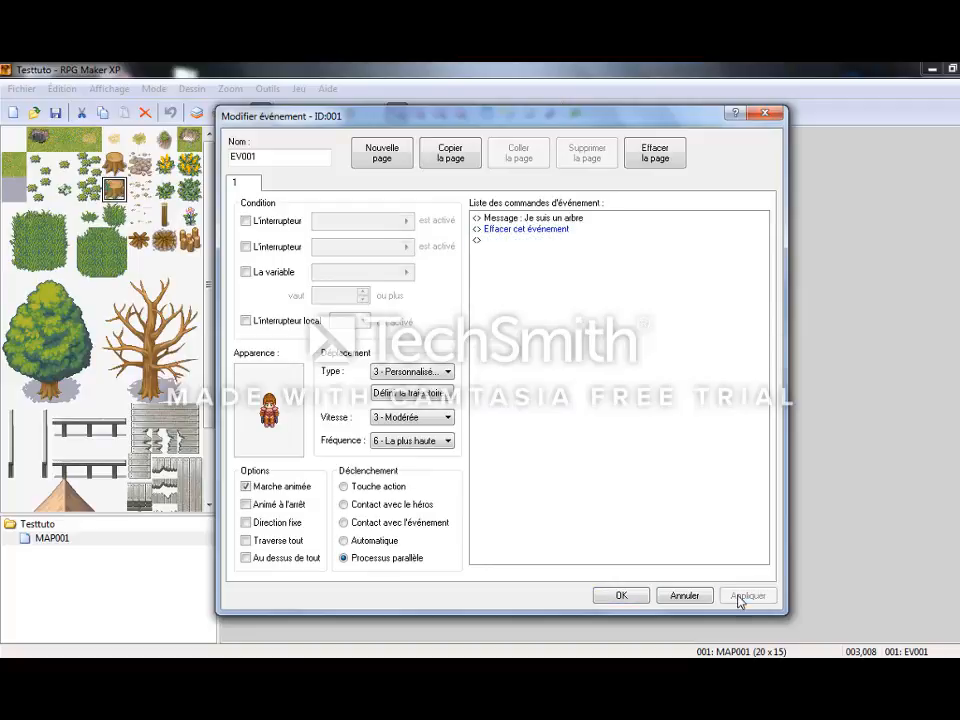
left_click(612, 599)
Save the project, launch a playtest of the erase command, and continue from the saved game past any message.
key("F12")
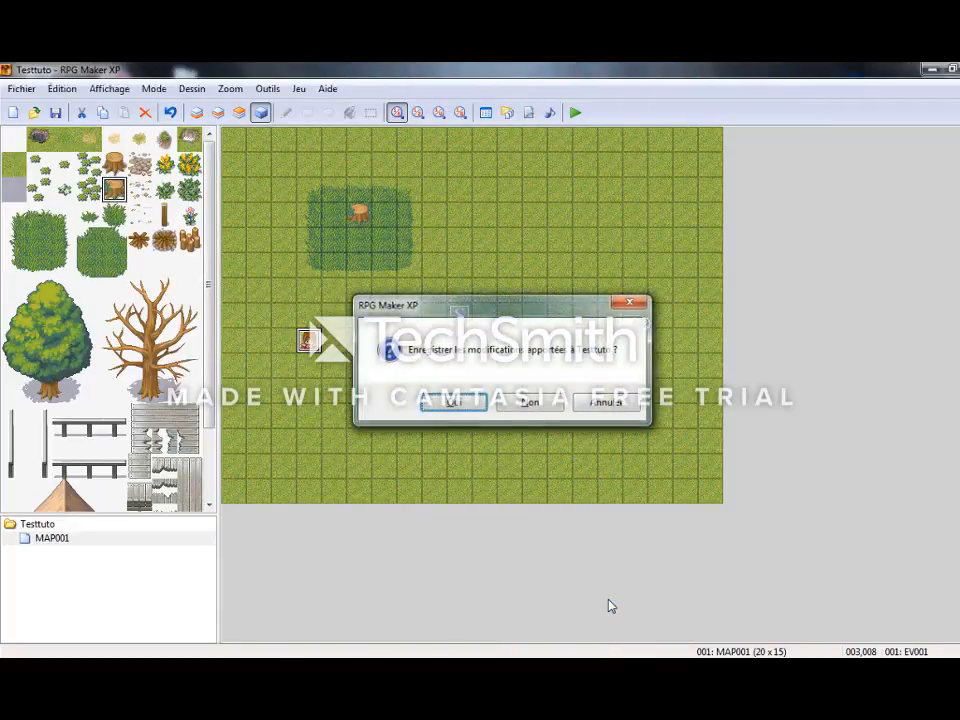
key("Return")
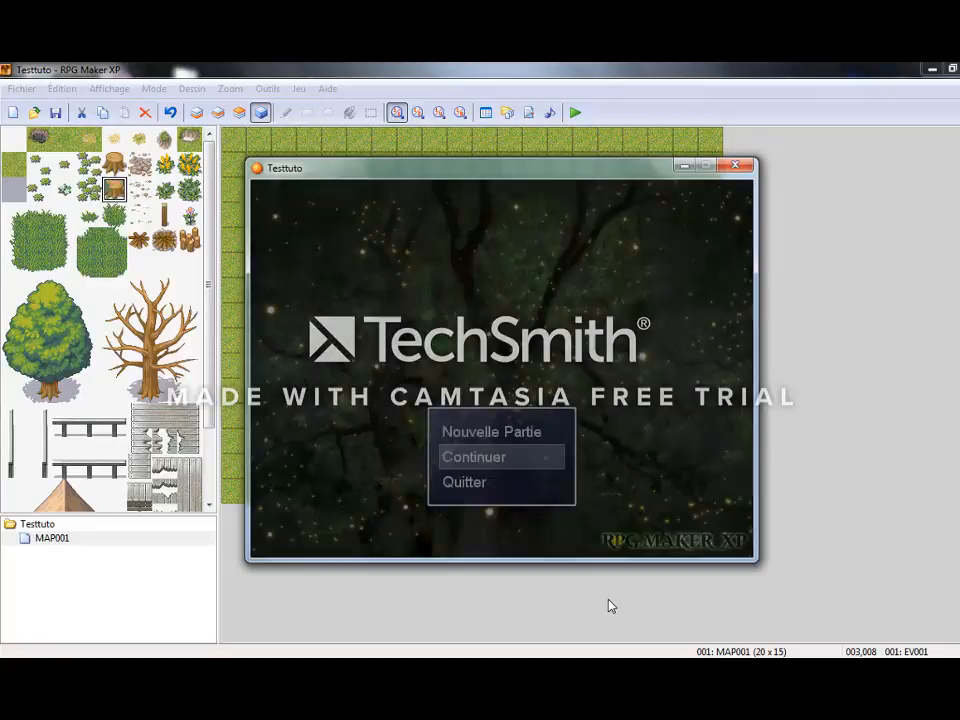
key("Return")
key("Return")
key("Return")
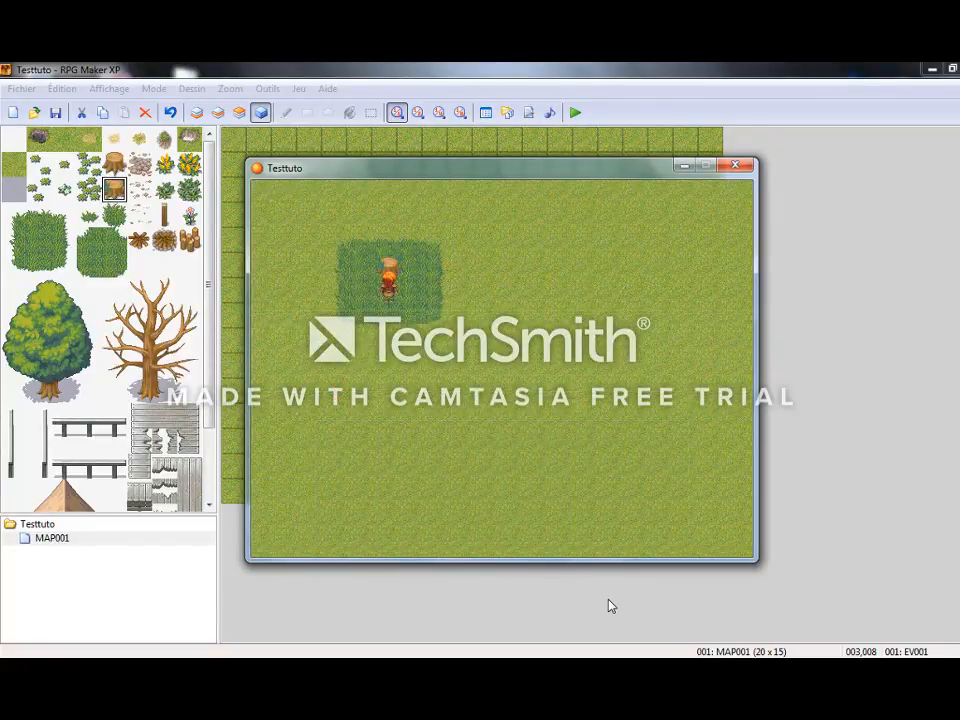
Walk the hero down from the stump and left to the map edge, and close the playtest.
key("Down")
key("Down")
key("Down")
key("Down")
key("Down")
key("Down")
key("Down")
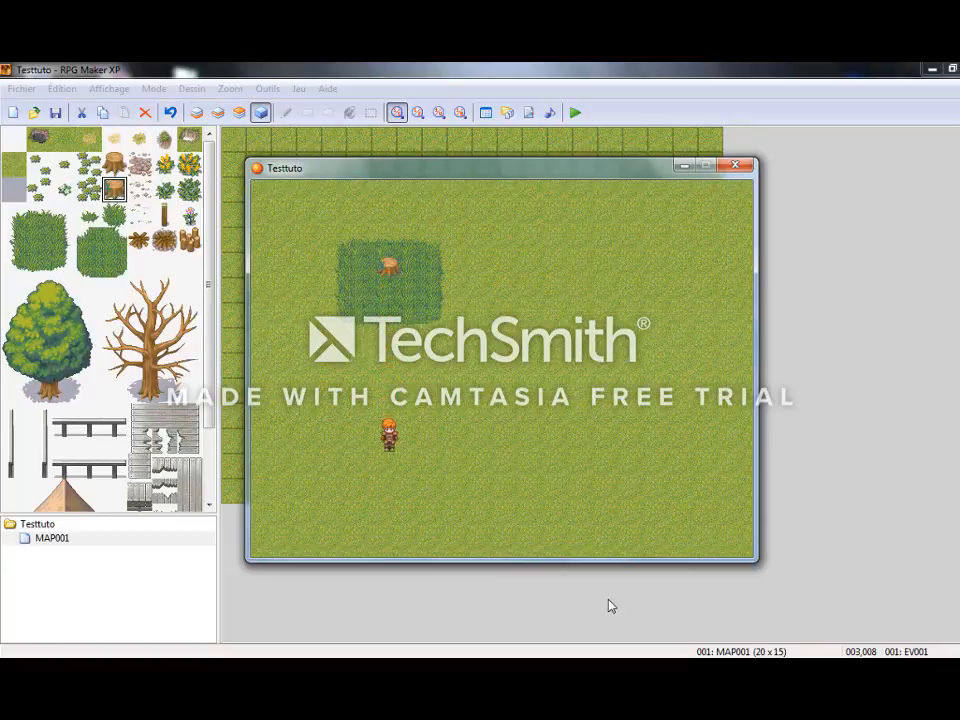
key("Left")
key("Left")
key("Left")
key("Left")
key("Left")
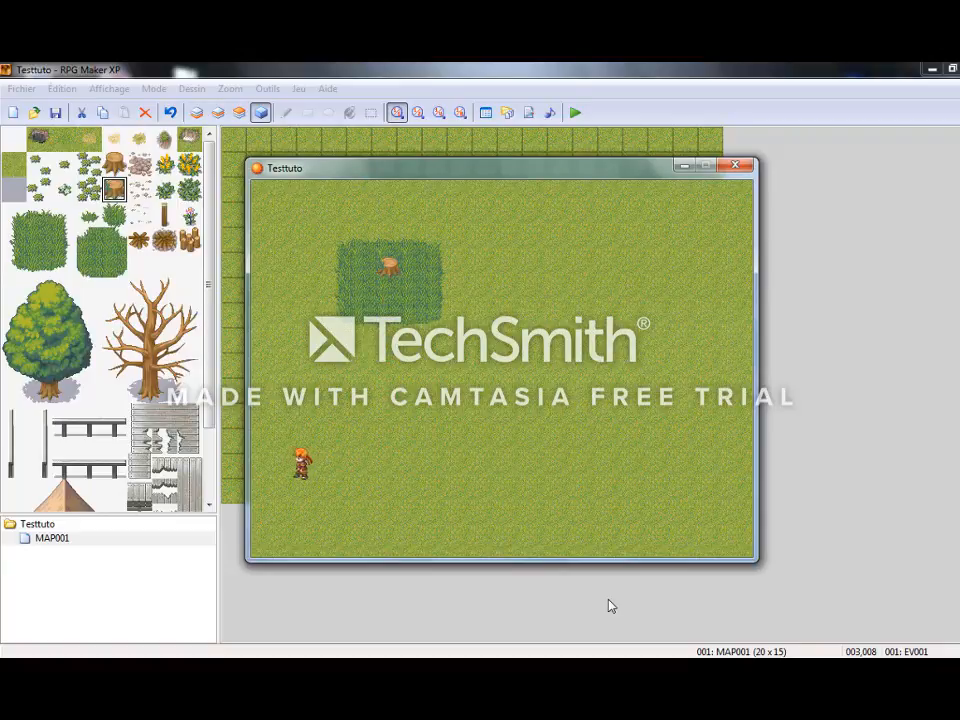
left_click(735, 164)
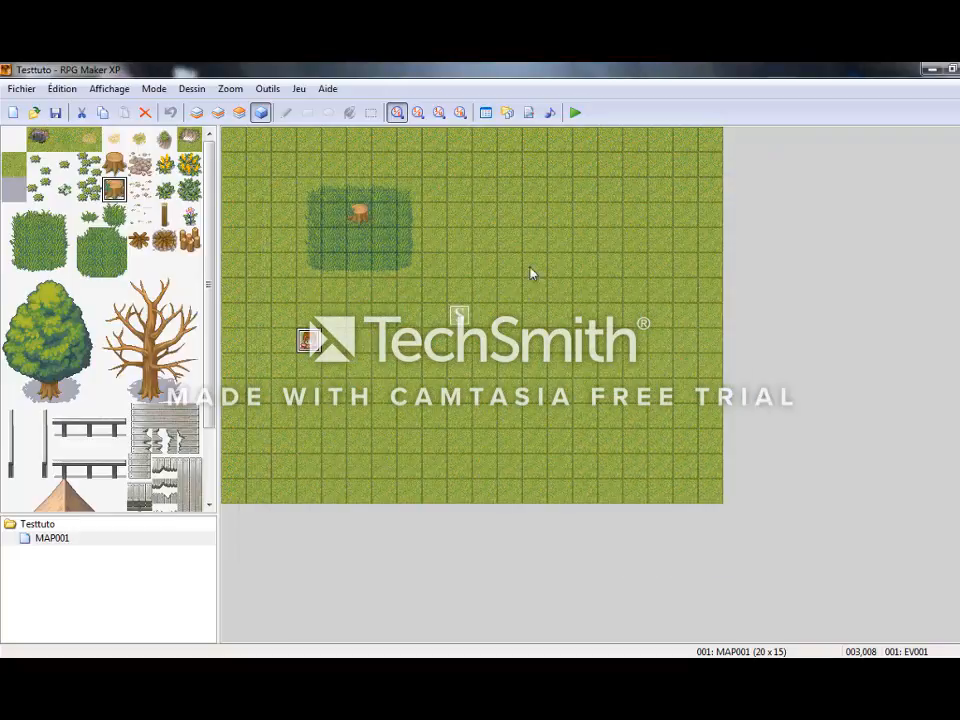
Reopen event EV001 and delete its message and Effacer cet événement commands from the command list.
double_click(314, 348)
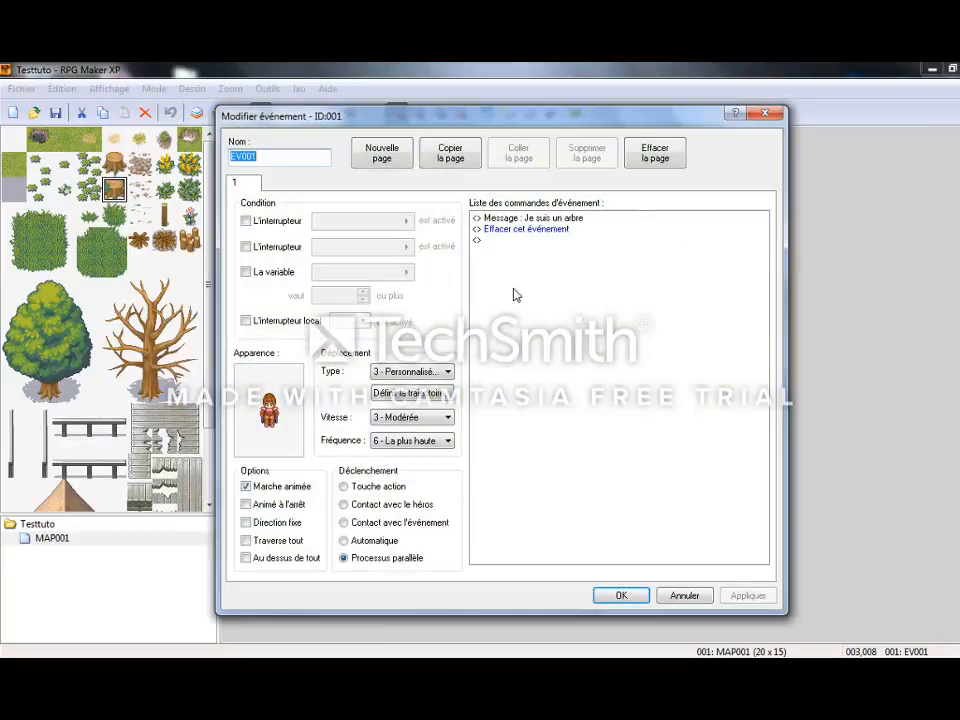
left_click(477, 220)
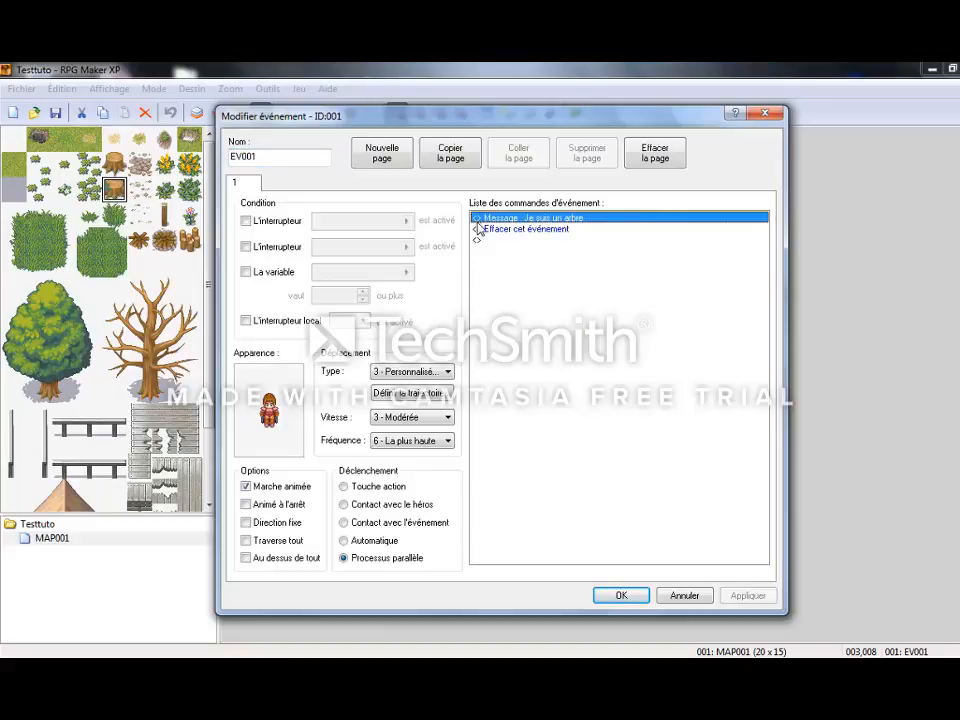
left_click(487, 231)
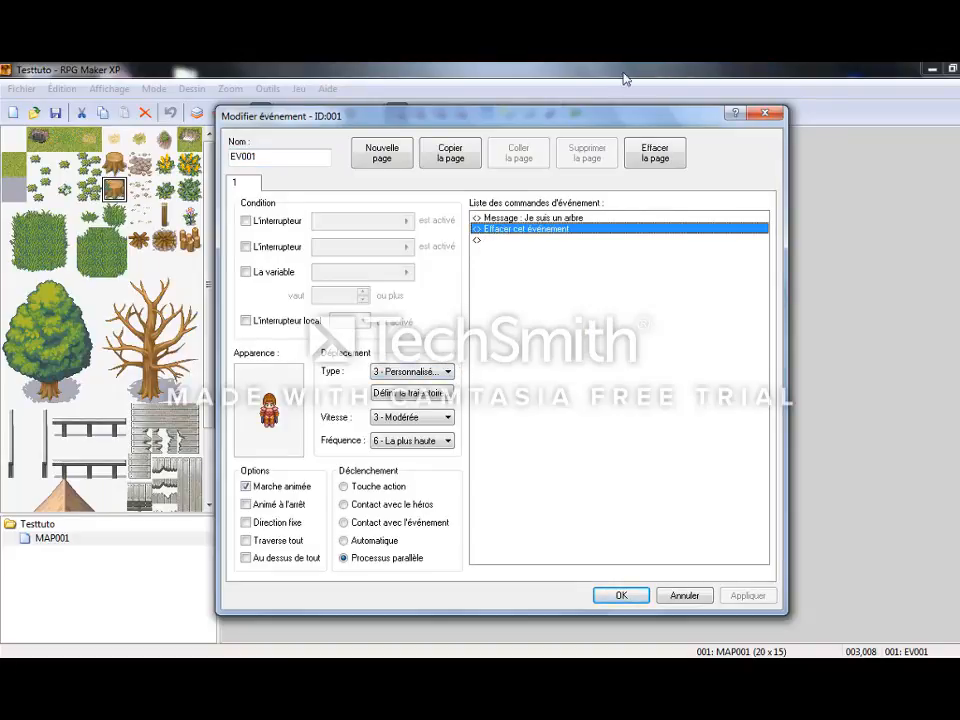
left_click_drag(523, 112, 575, 104)
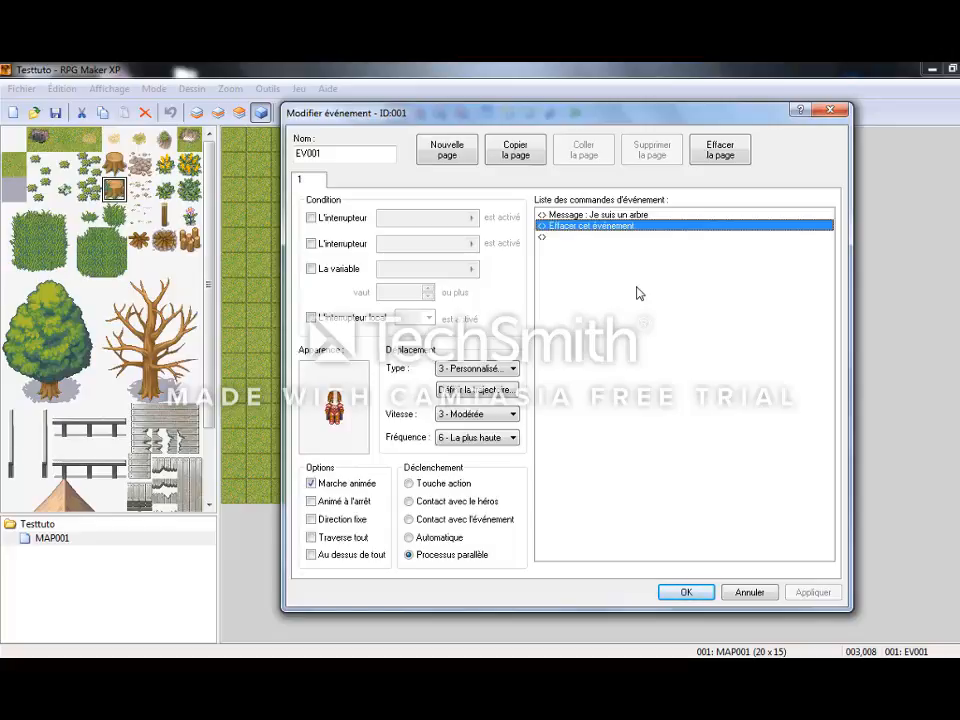
left_click(612, 215)
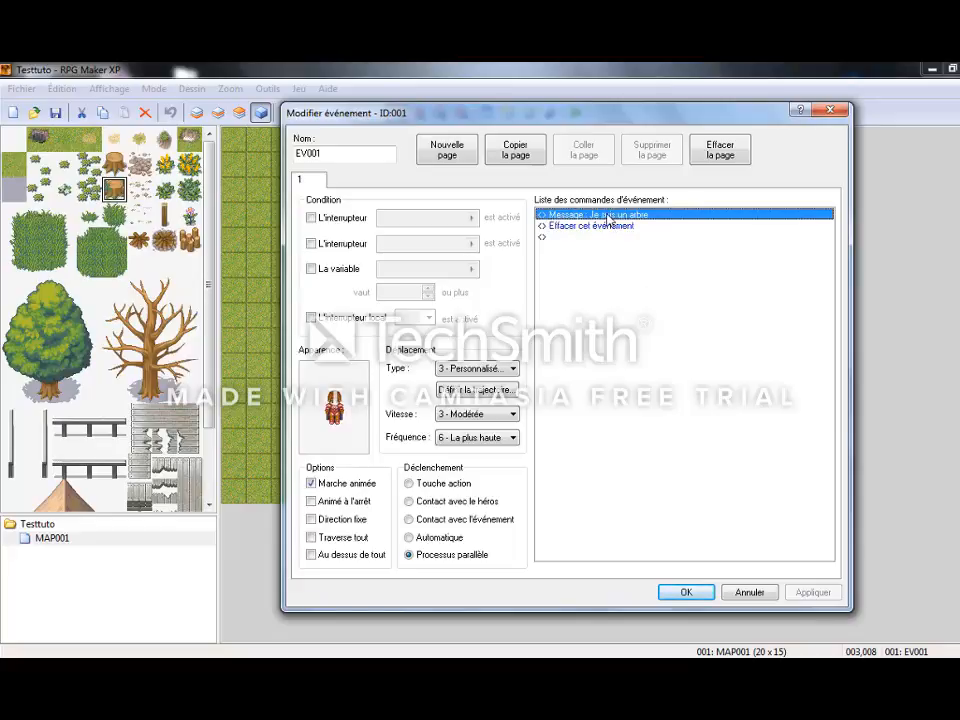
right_click(608, 217)
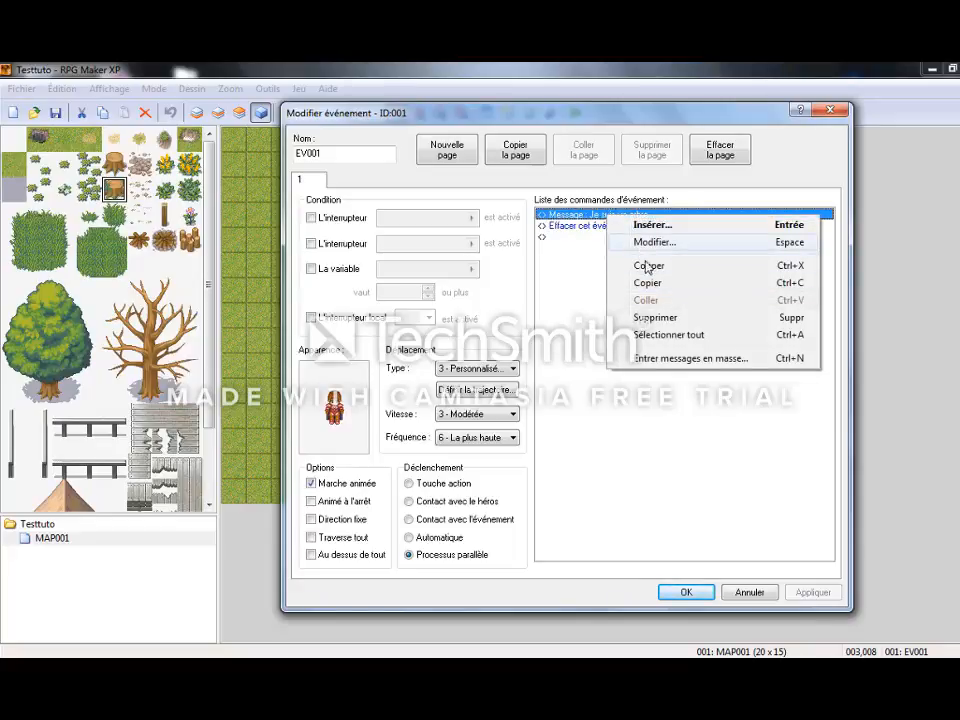
left_click(650, 317)
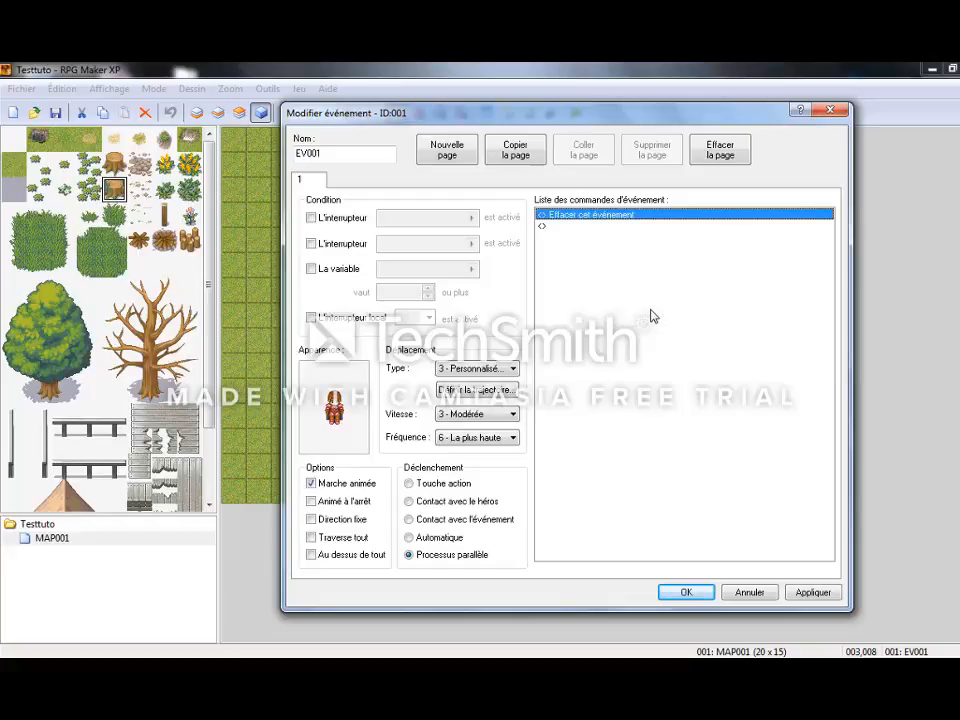
key("Delete")
Insert a Condition command based on variable 0001 and name that variable "nb choux".
double_click(600, 216)
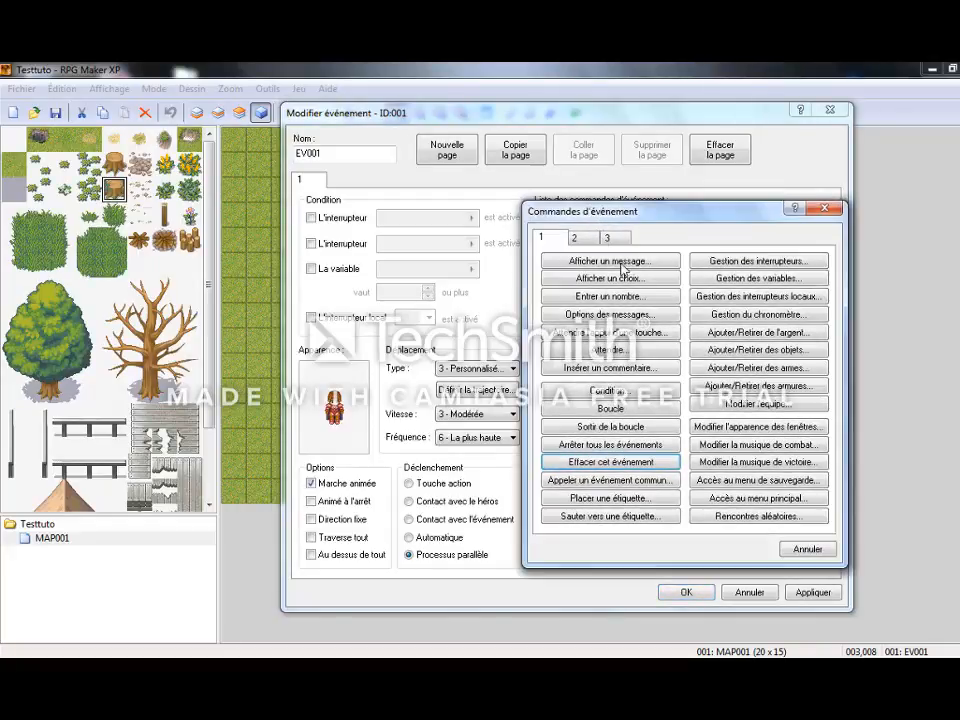
left_click(609, 391)
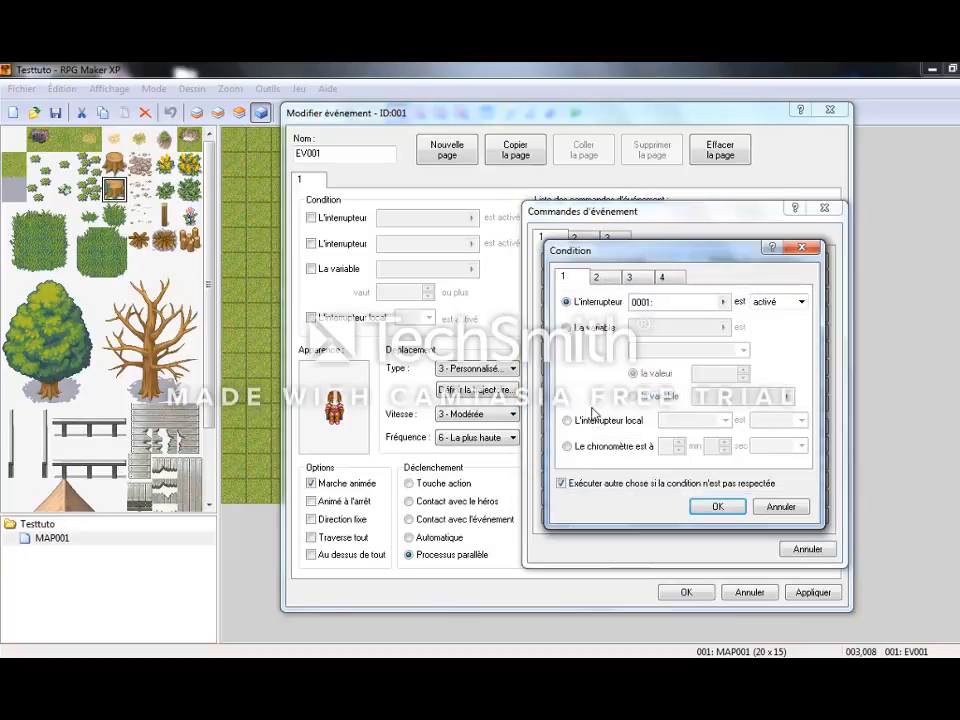
left_click(600, 328)
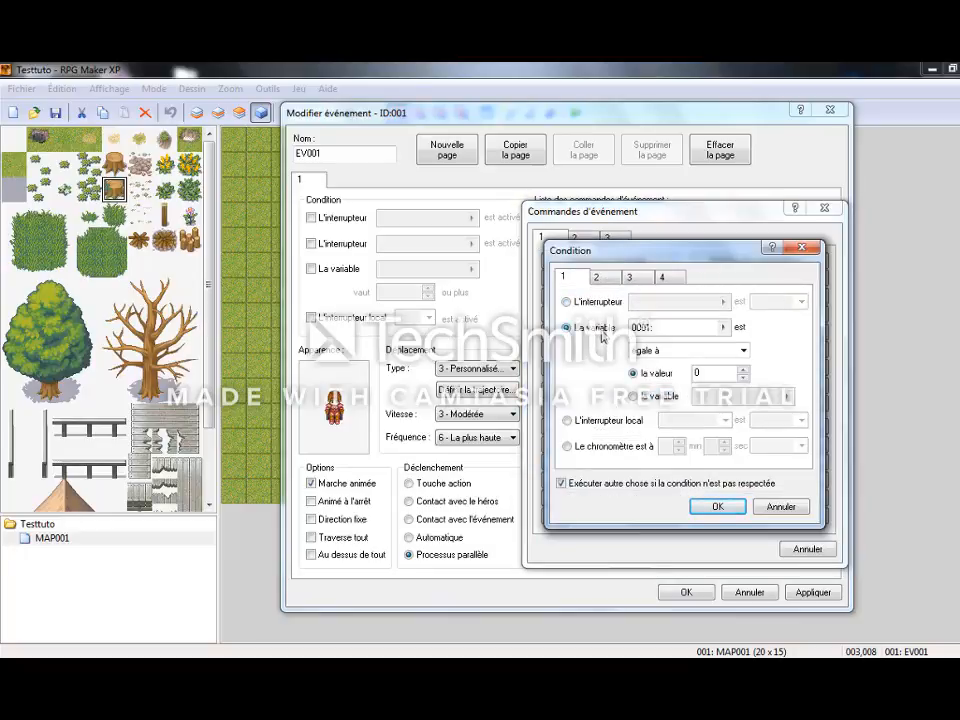
left_click(723, 327)
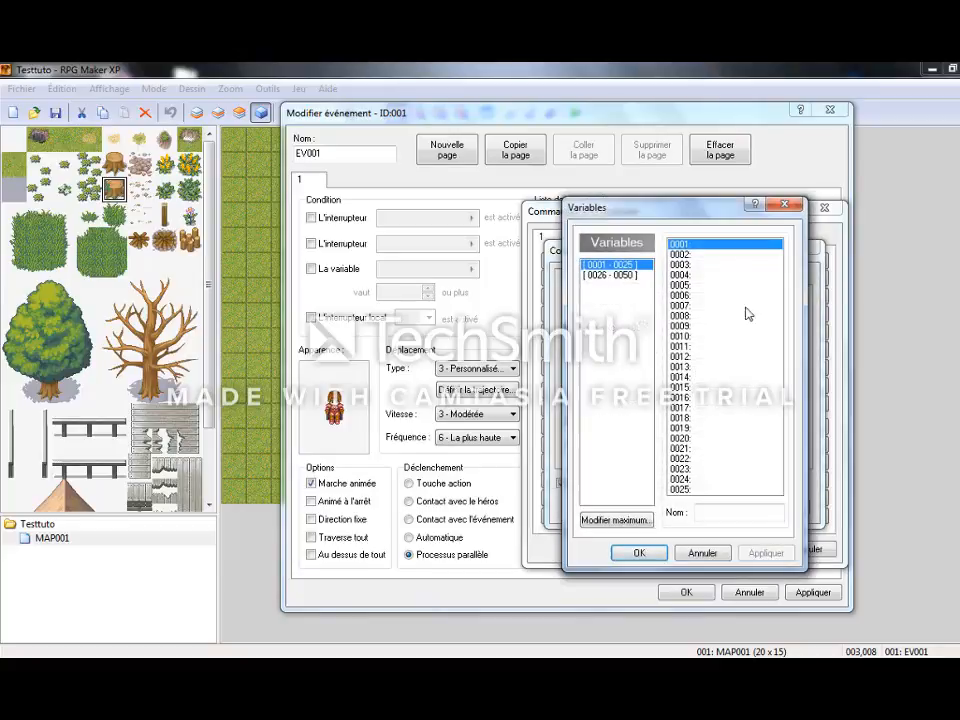
left_click(707, 512)
type("nb")
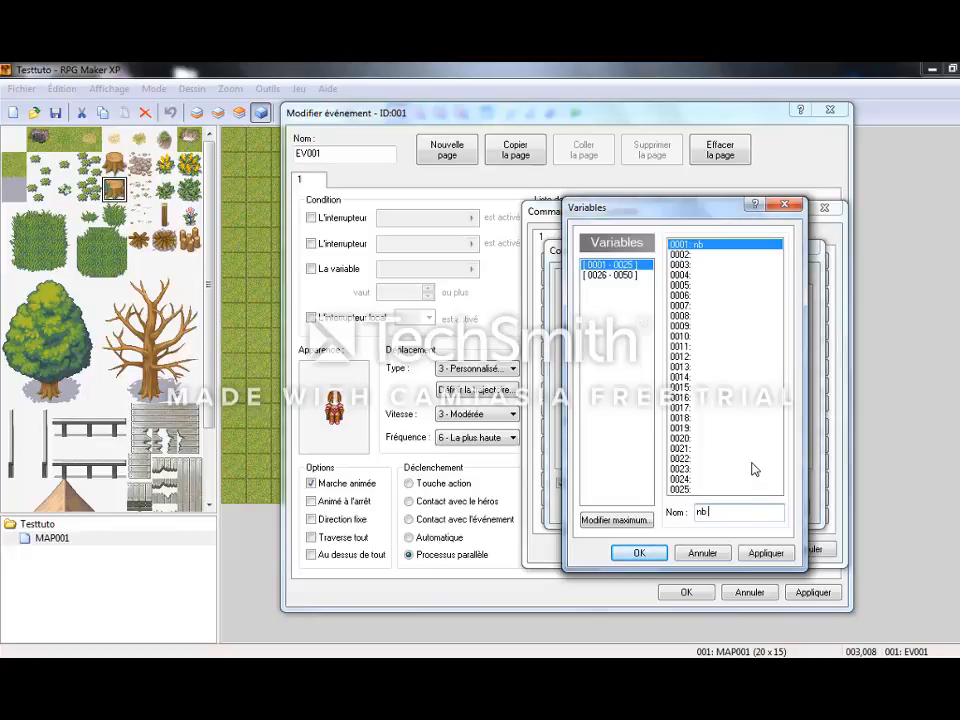
type(" choux")
left_click(639, 553)
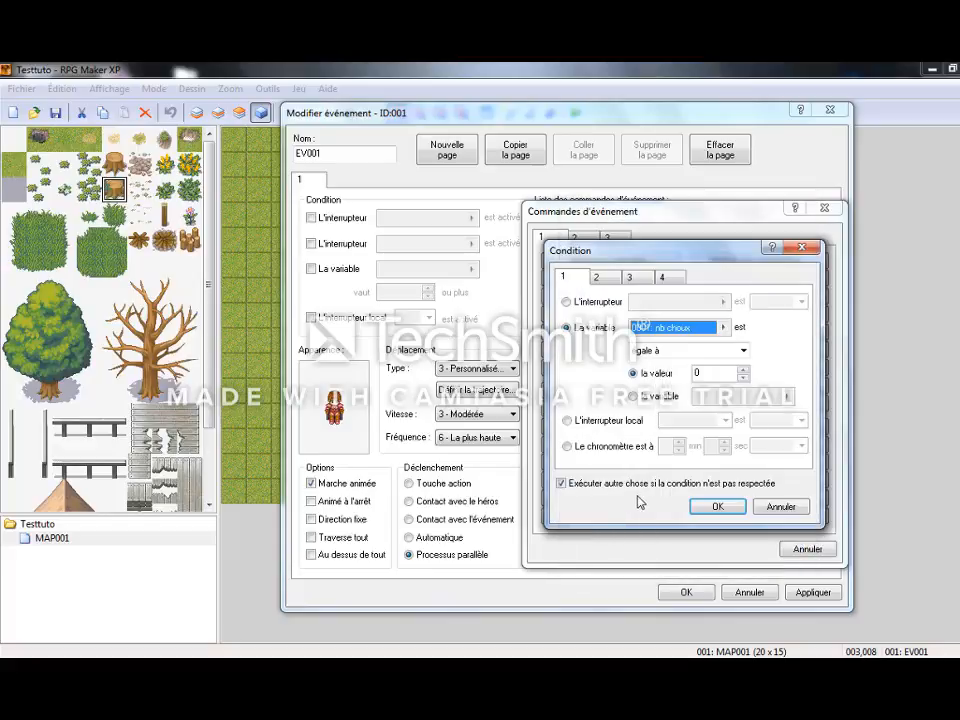
Require the variable to equal the value 3, leave out the alternative branch, and confirm the condition.
left_click(742, 370)
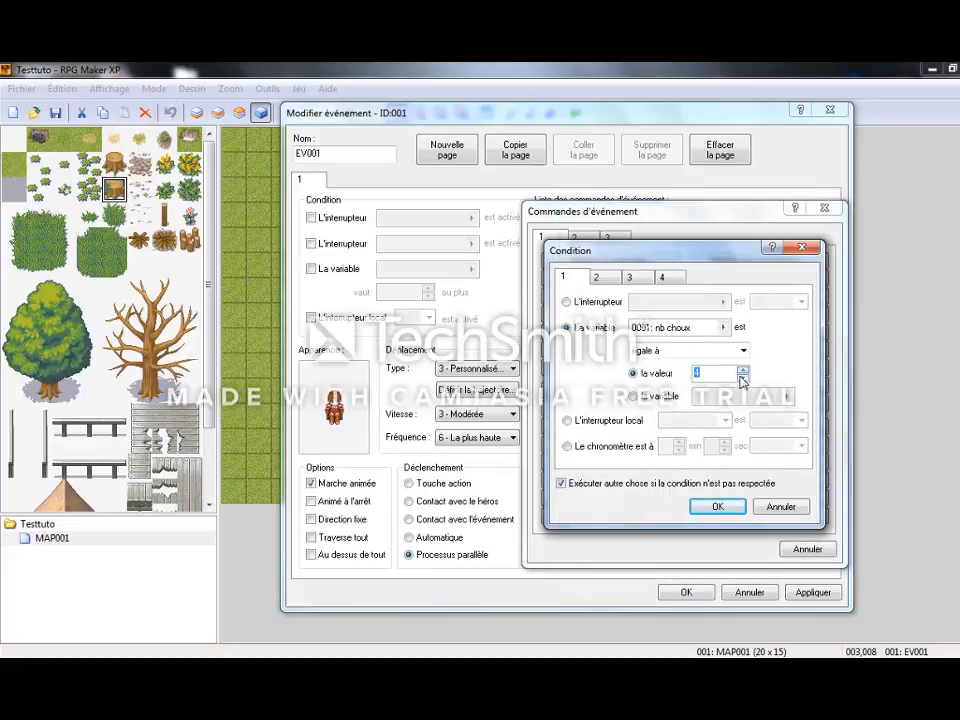
left_click(742, 378)
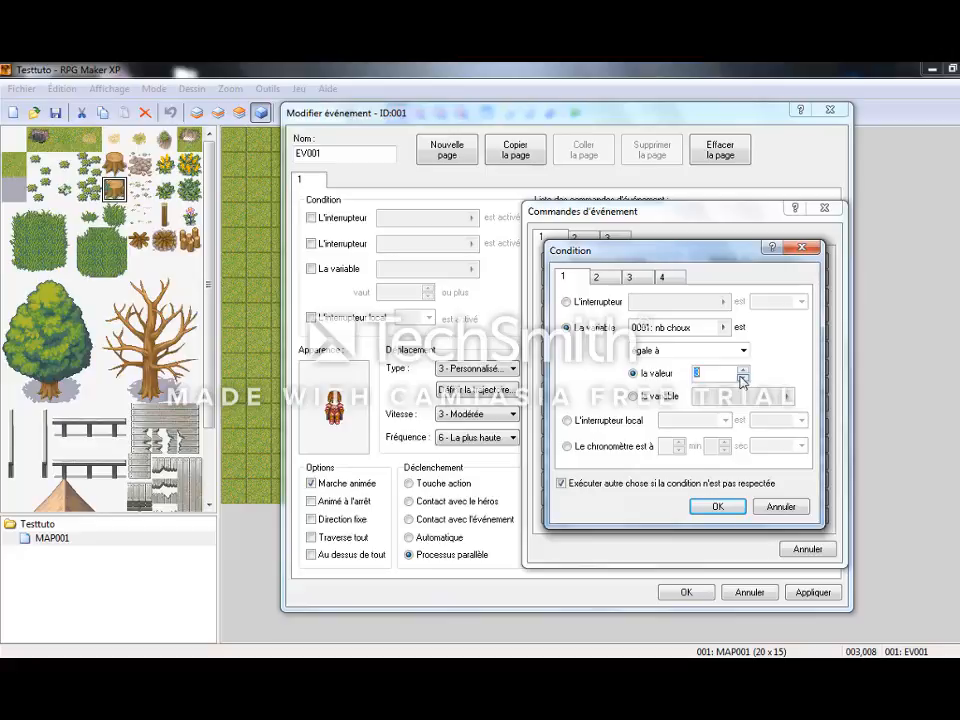
left_click(718, 506)
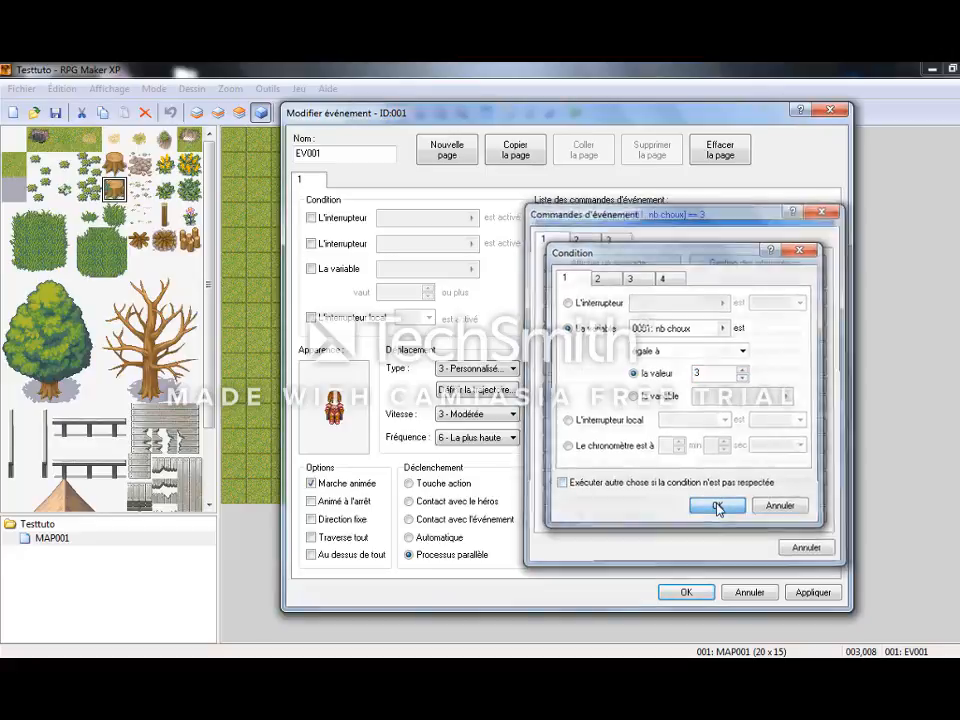
Add a message command reading "Vous avez 3 choux" inside the nb choux condition.
double_click(576, 226)
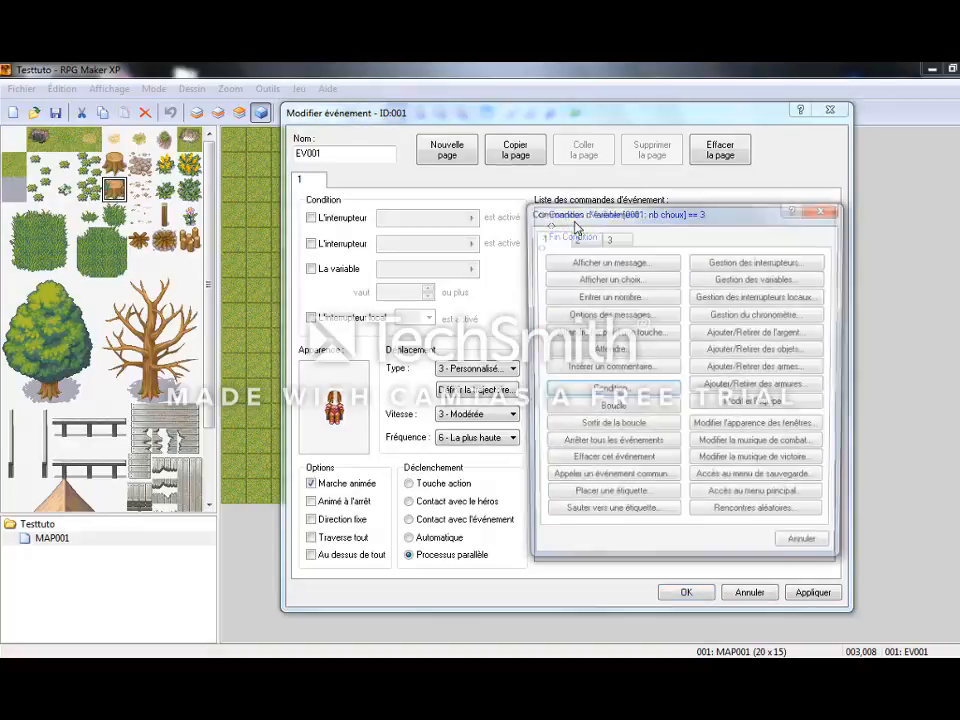
left_click(578, 261)
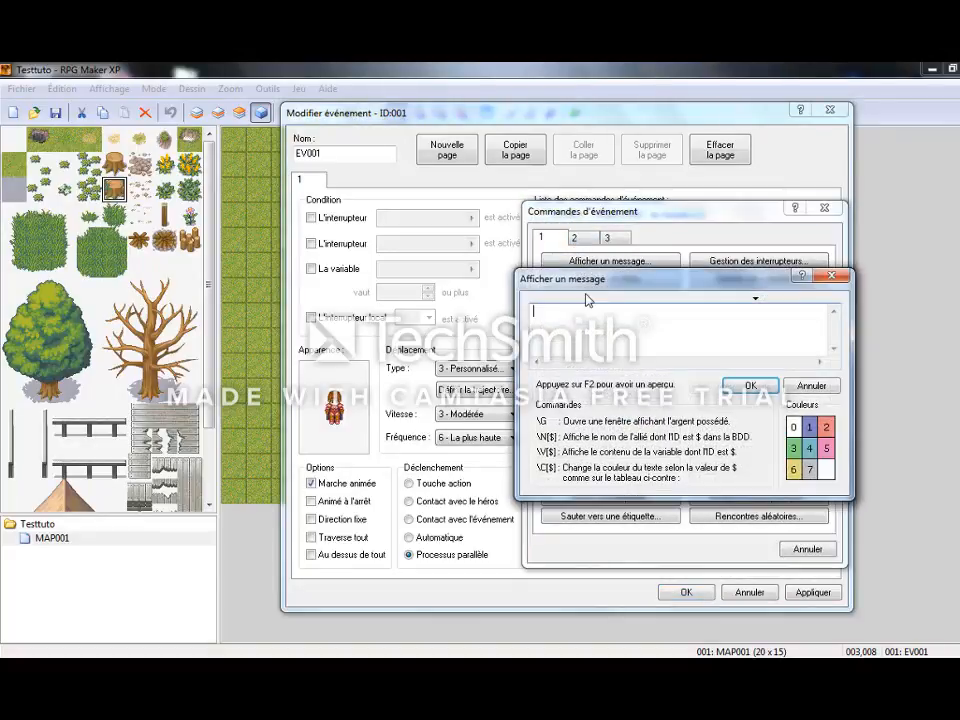
type("Vous avez 3 c")
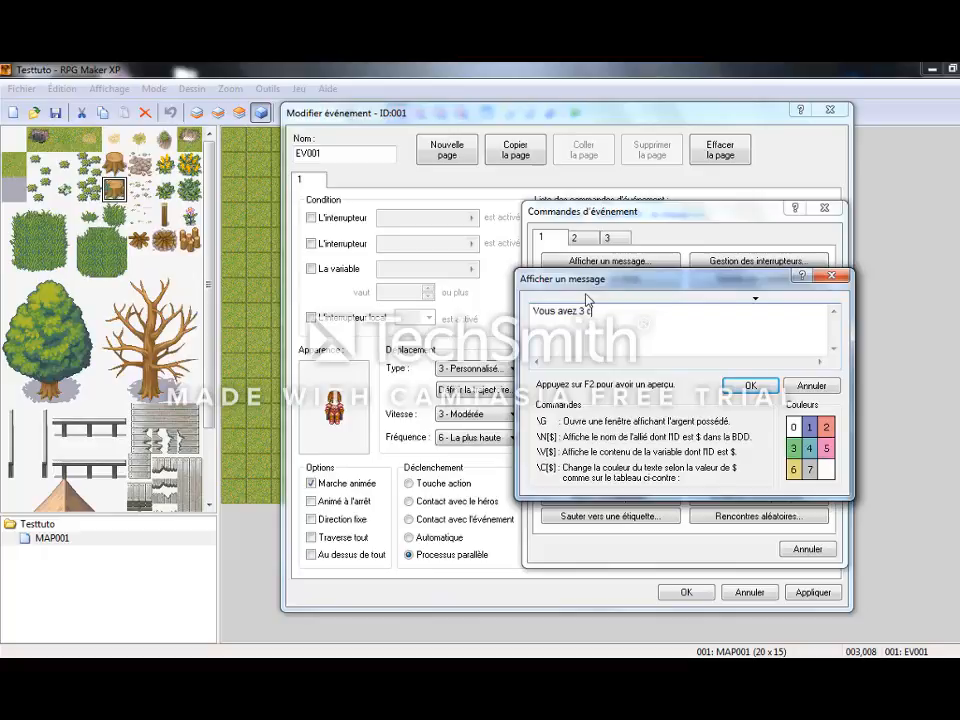
type("houx")
left_click(750, 386)
Enable the alternative branch of the nb choux condition for when it is not met.
double_click(648, 215)
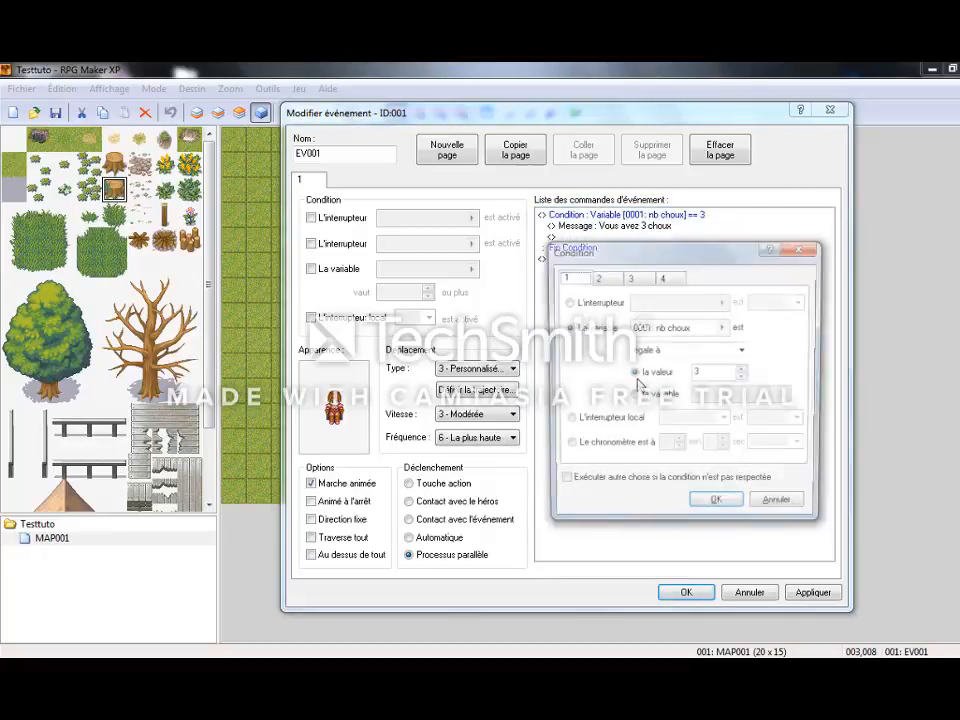
left_click(636, 482)
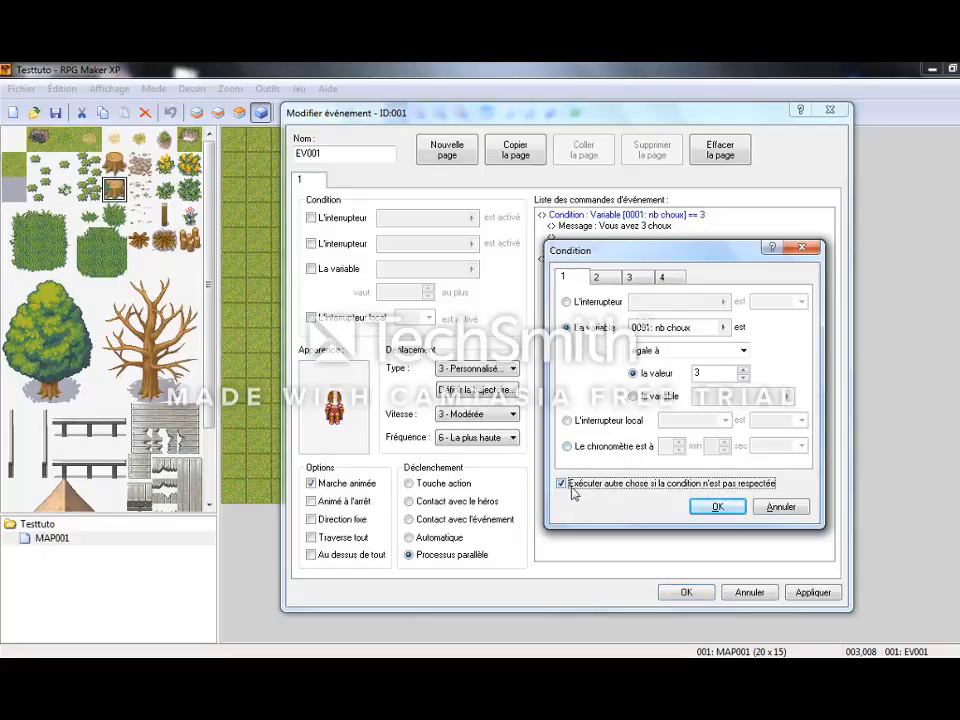
left_click(713, 507)
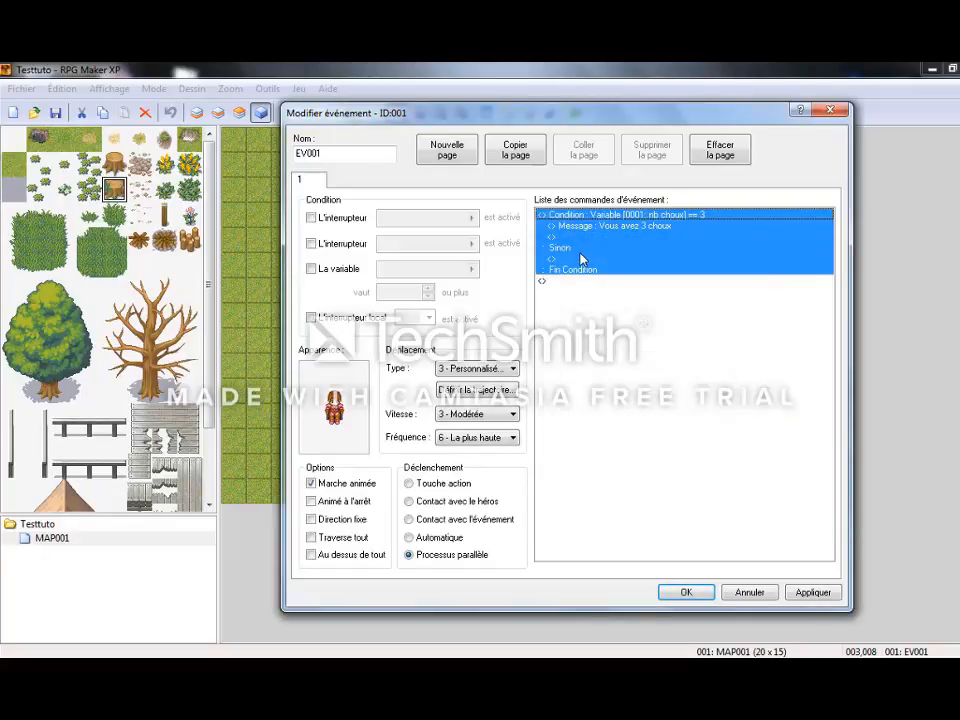
Add a message command reading "Vous n'avez pas assez de choux" in the Sinon branch.
double_click(583, 259)
left_click(585, 264)
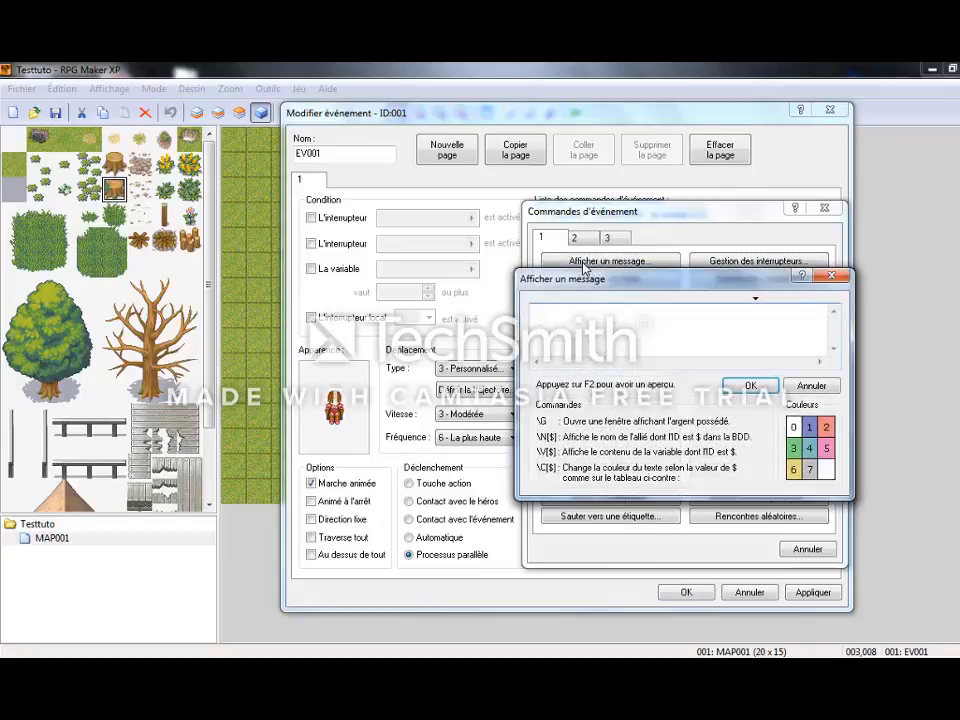
type("You")
type("s n'a")
type("vez pas ")
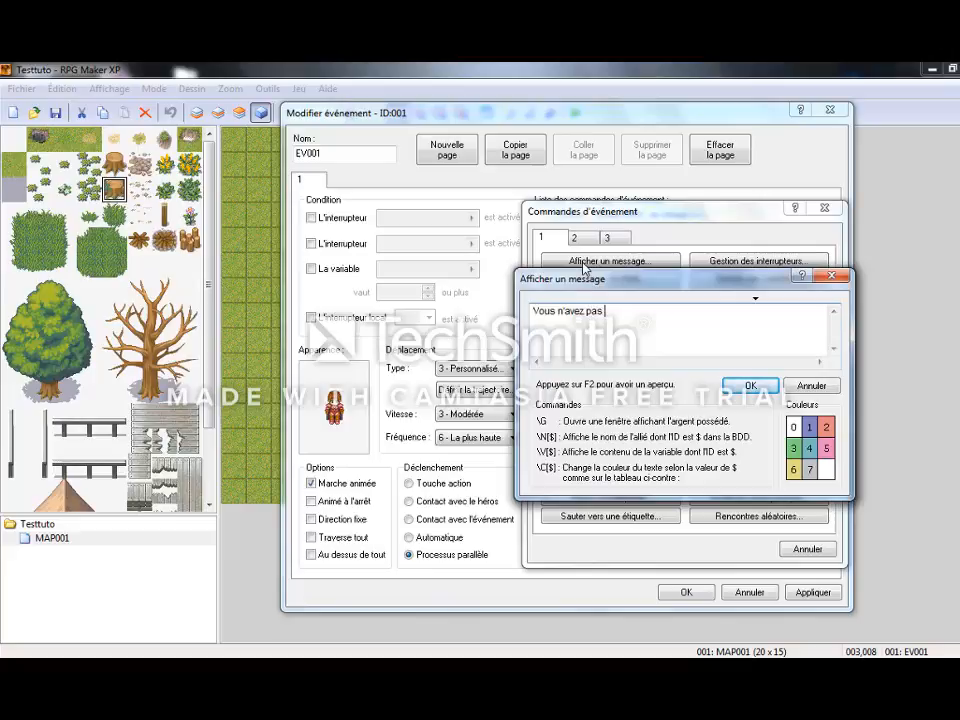
type("assez de choux")
left_click(750, 385)
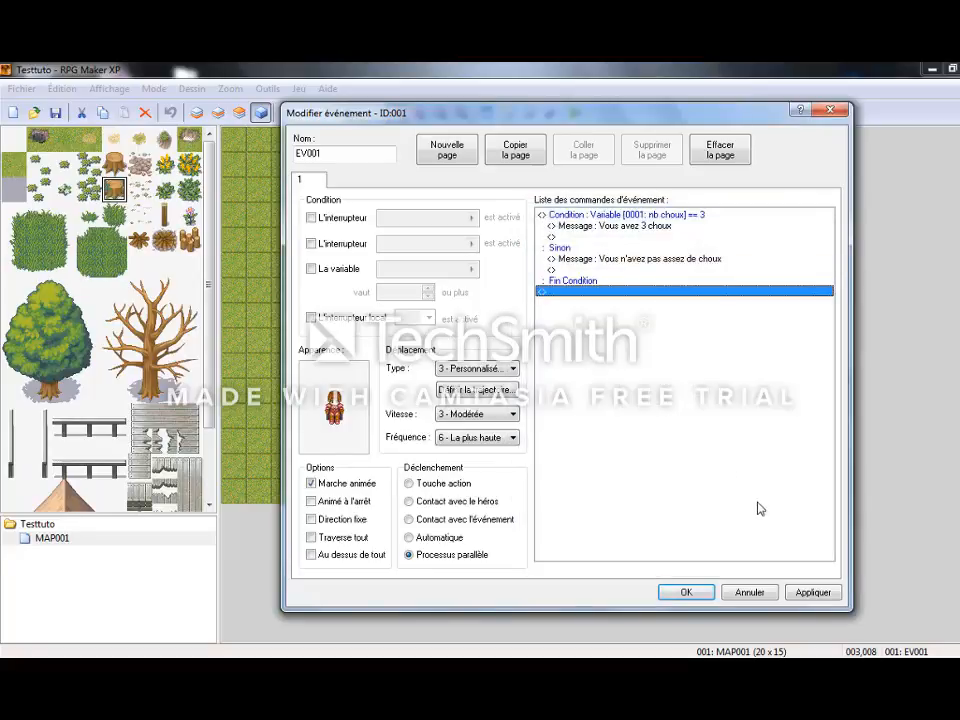
Set EV001's trigger to Touche action, apply the changes and confirm the event.
left_click(408, 484)
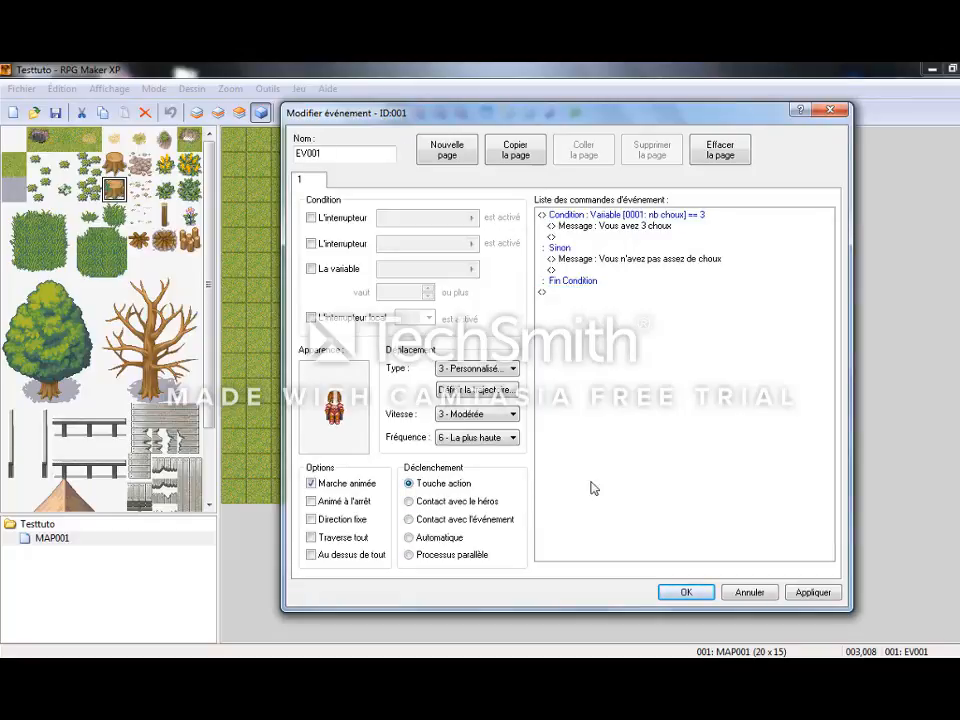
left_click(805, 593)
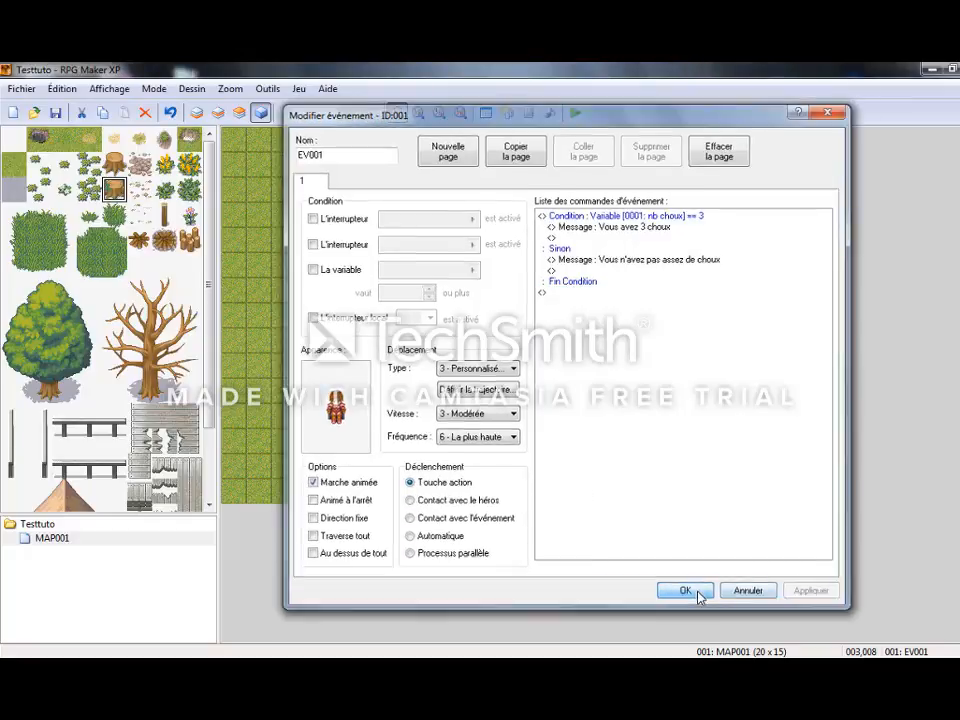
left_click(692, 593)
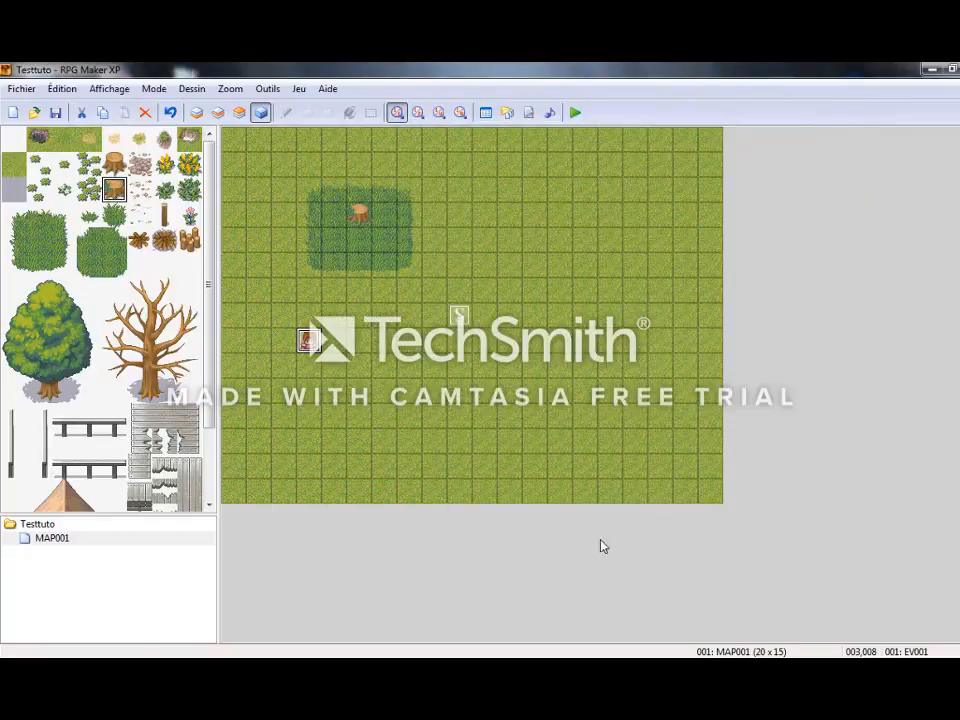
Create a new event on grass tile 006,004 with a variable command that adds 1 to nb choux.
double_click(375, 249)
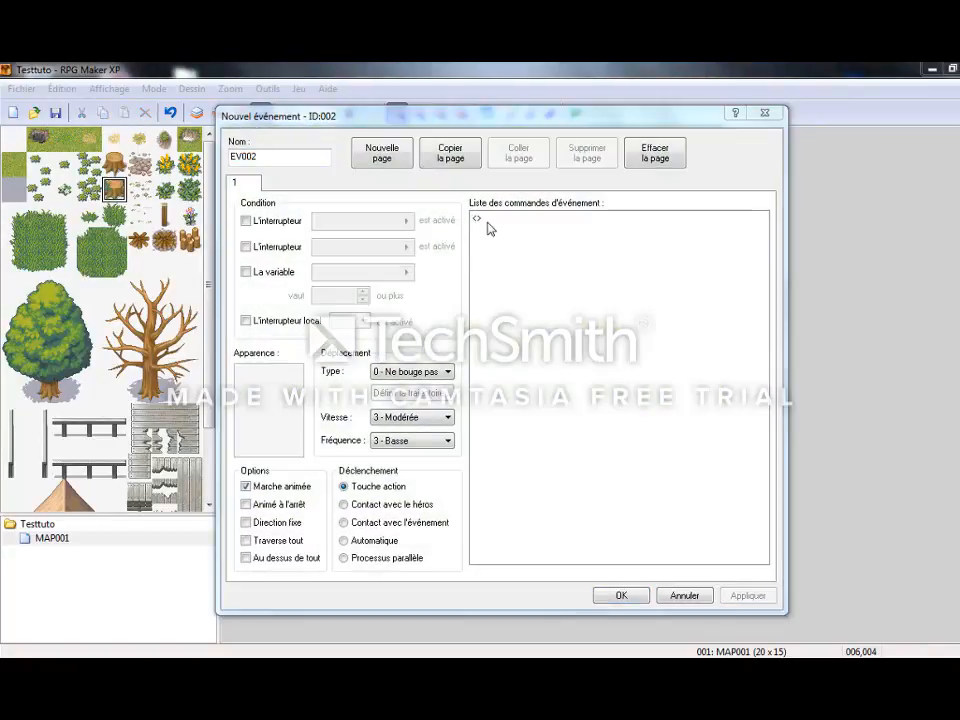
double_click(489, 228)
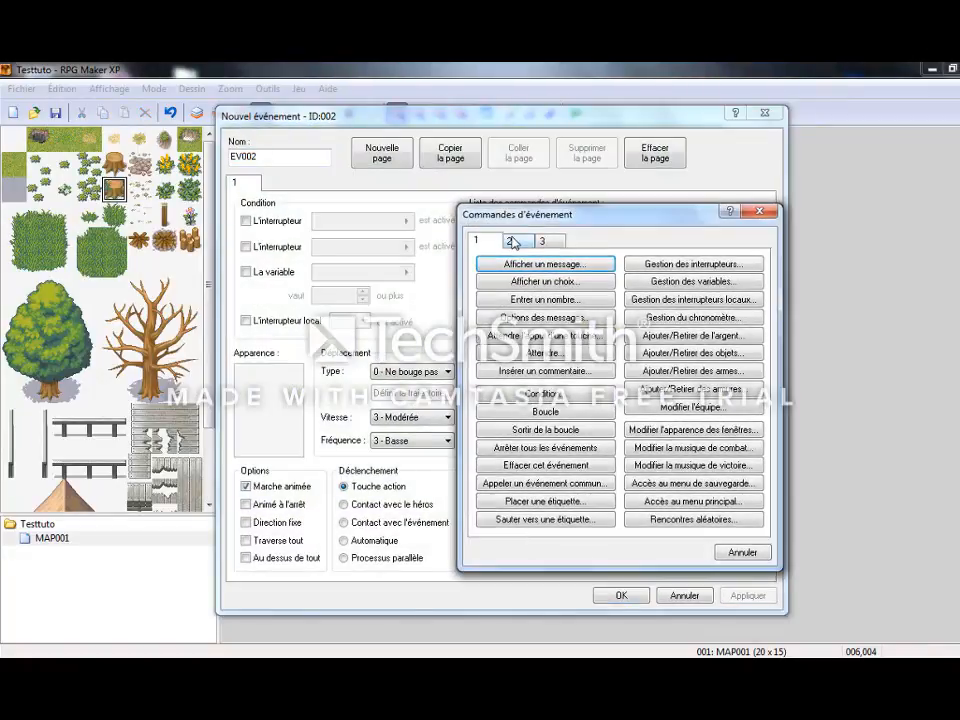
left_click(688, 282)
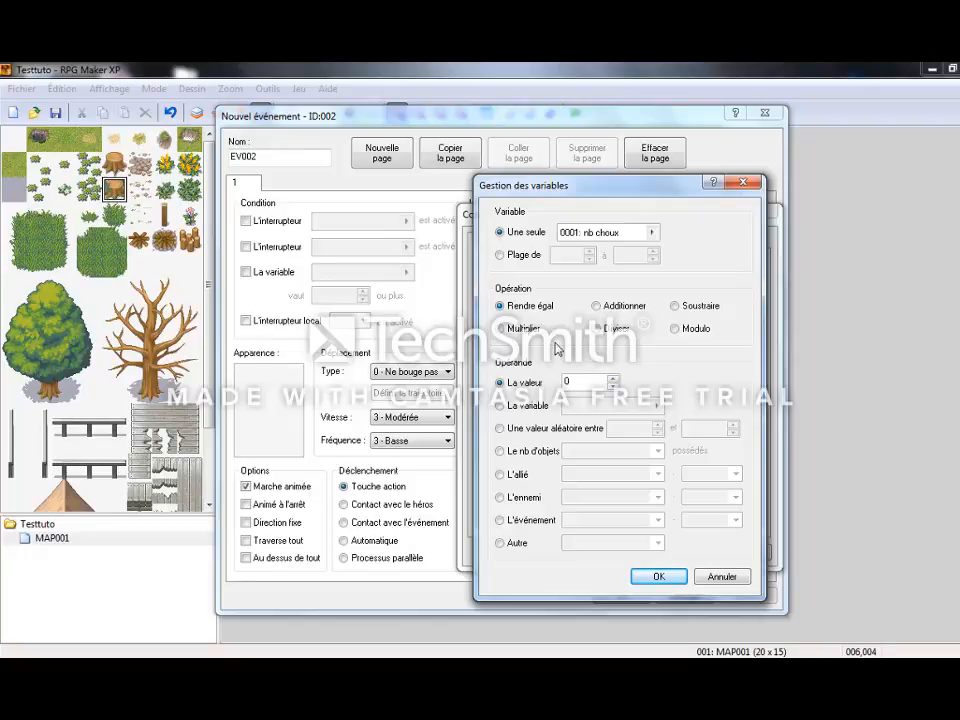
left_click(616, 315)
left_click(659, 578)
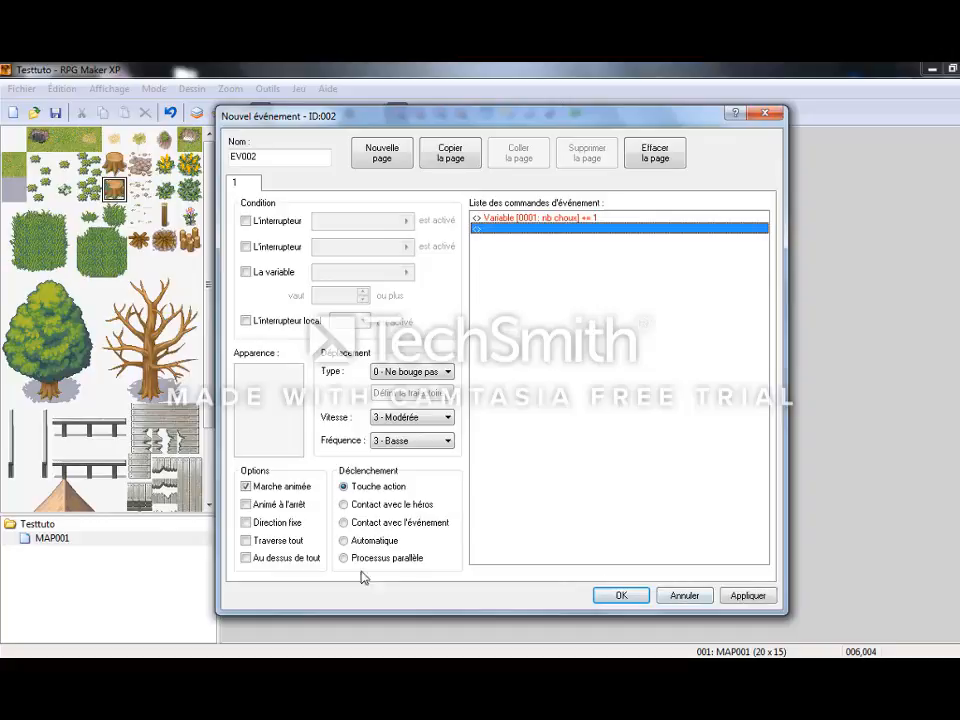
Give EV002 the green leafy plant tile from the tileset as its graphic, apply it and confirm the event.
double_click(263, 413)
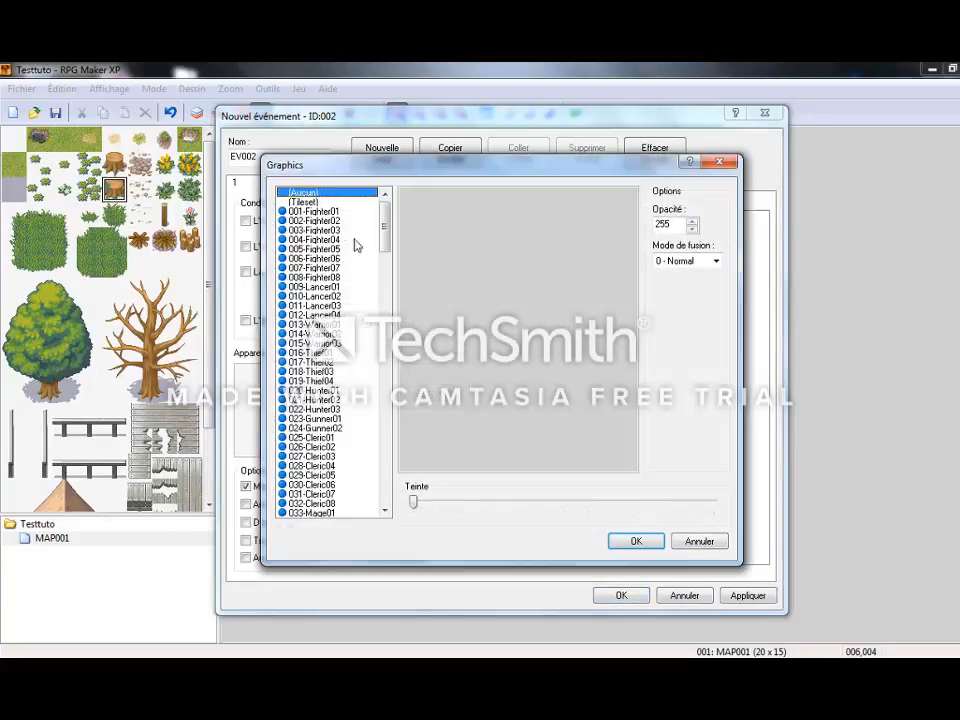
left_click(315, 201)
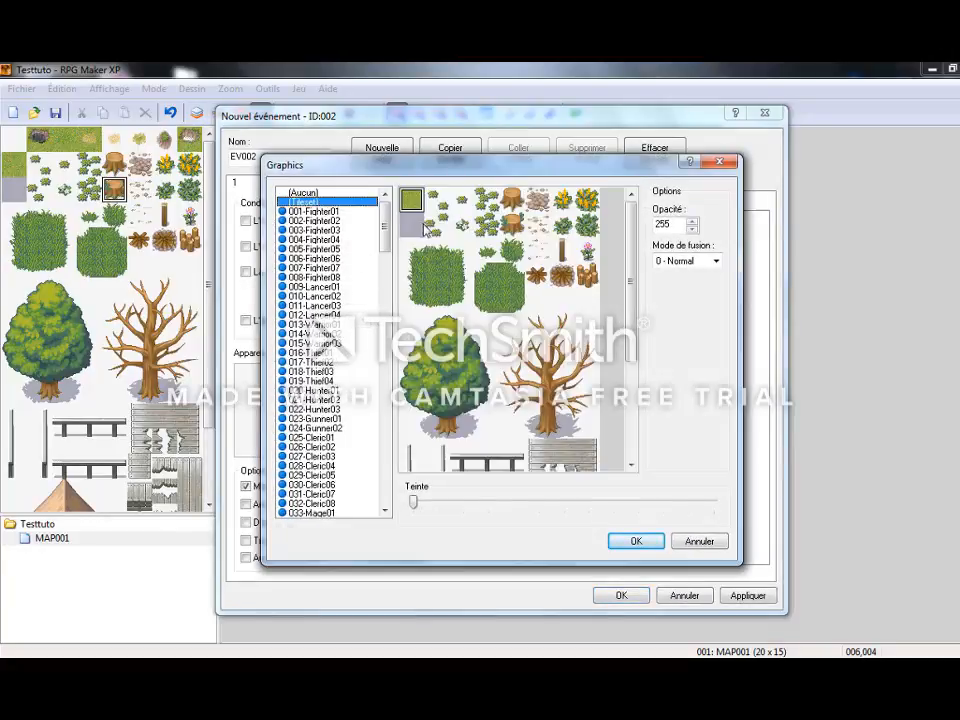
left_click(562, 225)
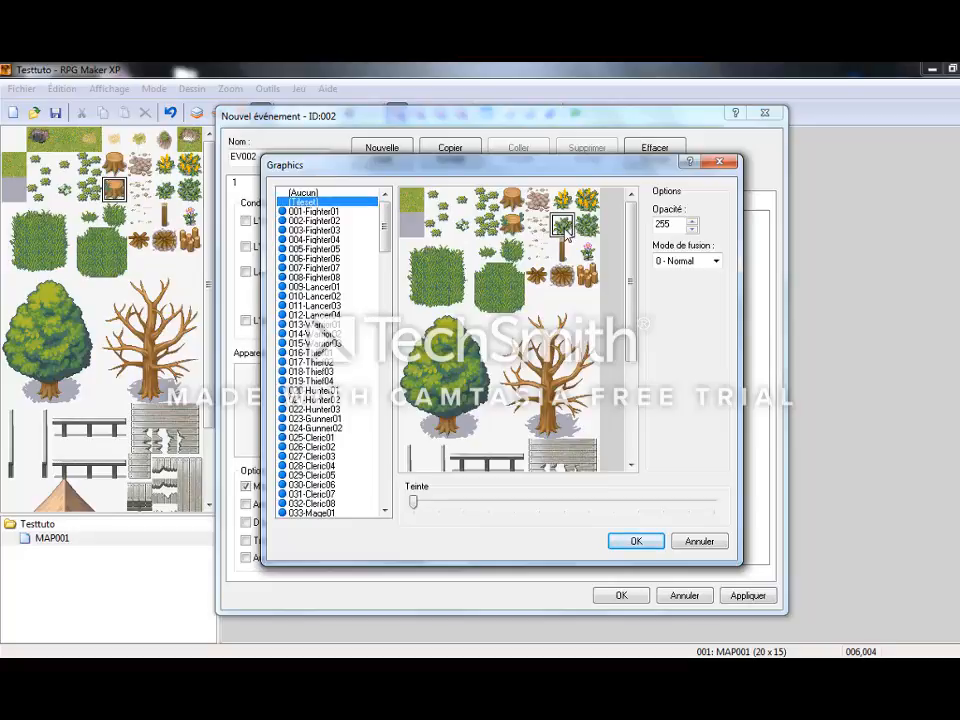
left_click(636, 541)
left_click(763, 597)
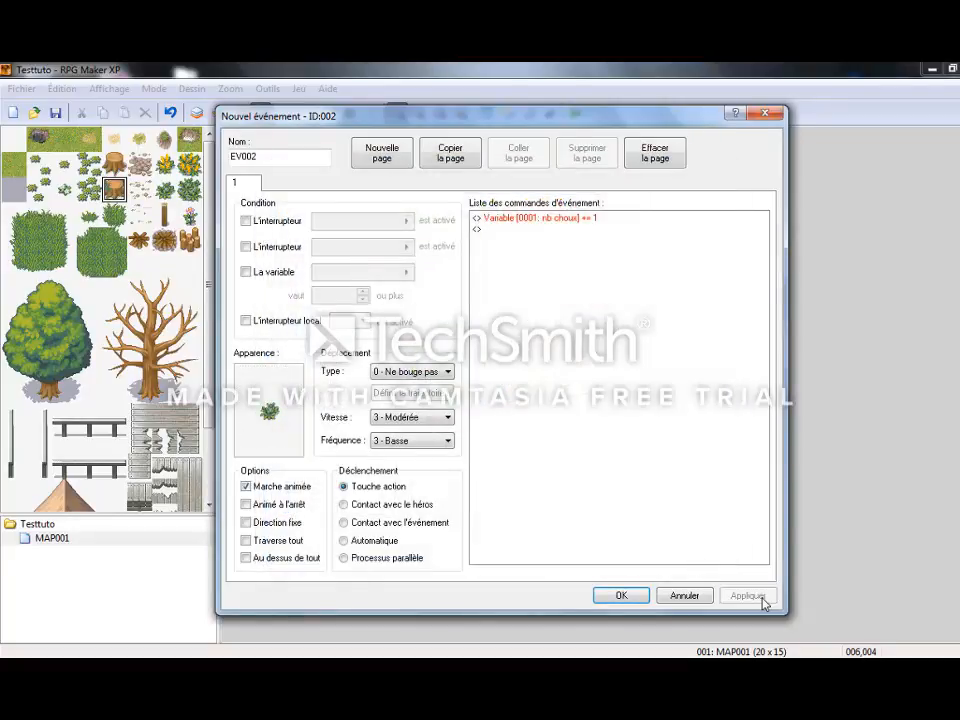
left_click(619, 596)
Launch a playtest, walk the hero down and left to the character at the map edge, and talk to it.
left_click(409, 277)
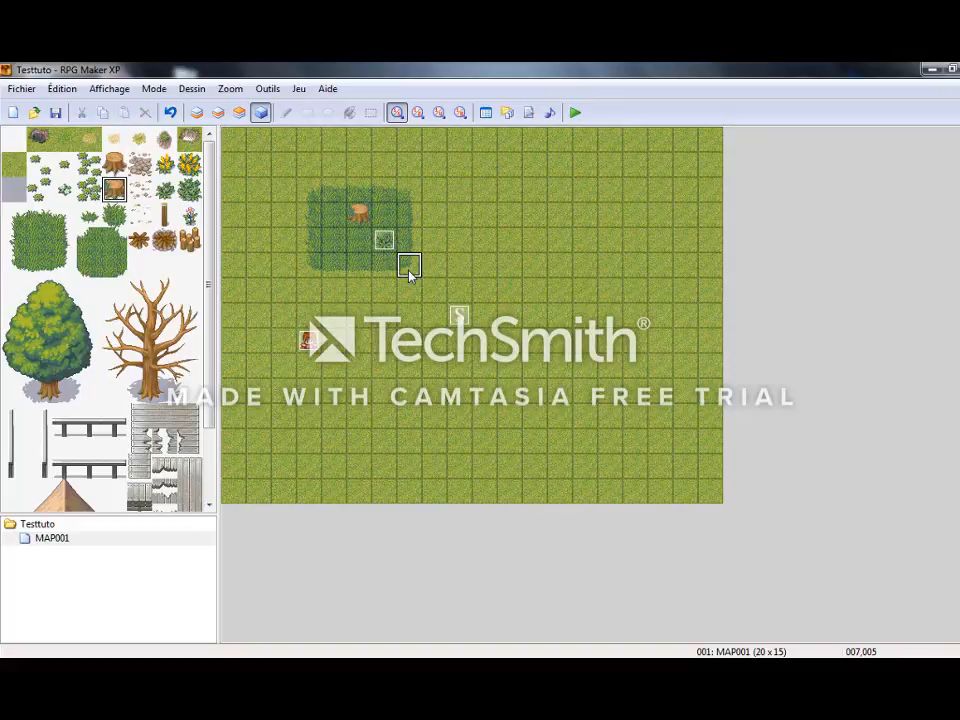
key("F12")
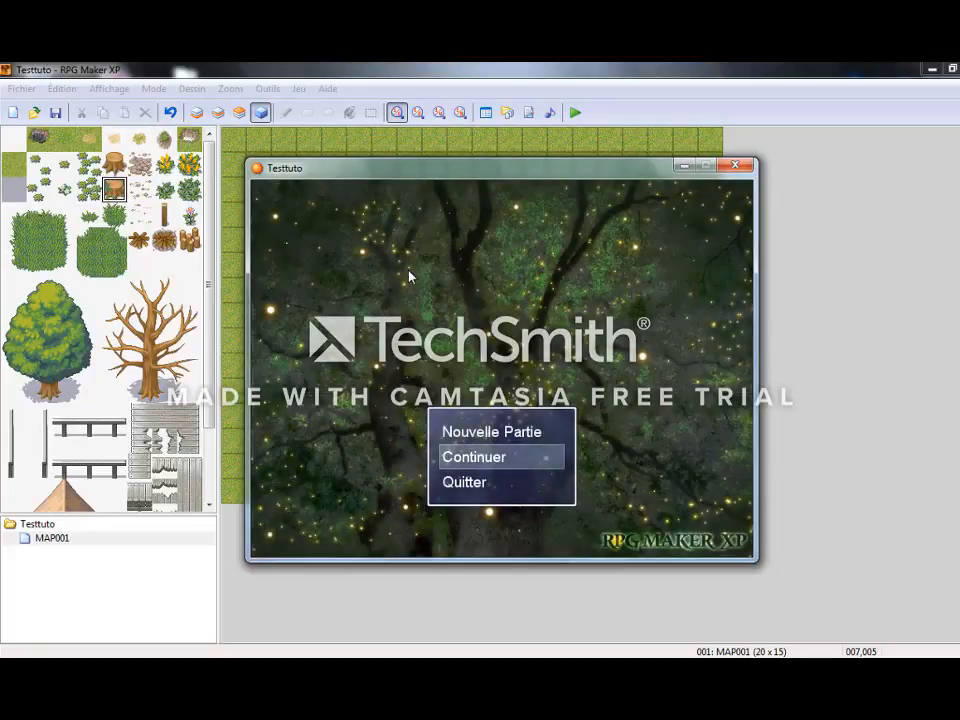
key("Return")
key("Return")
key("Down")
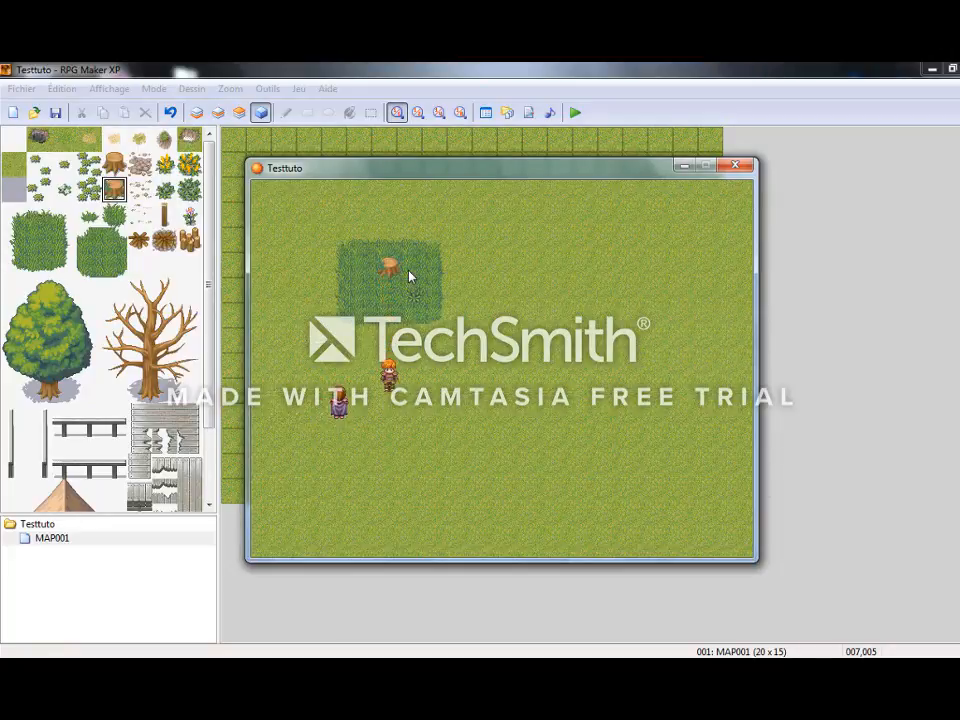
key("Down")
key("Left")
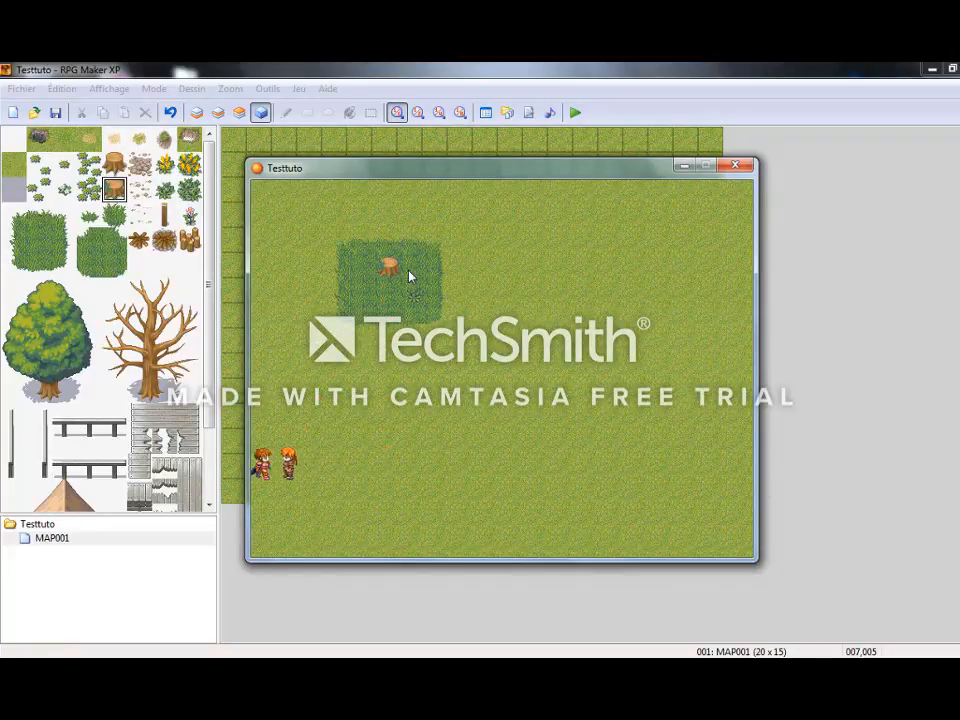
key("Return")
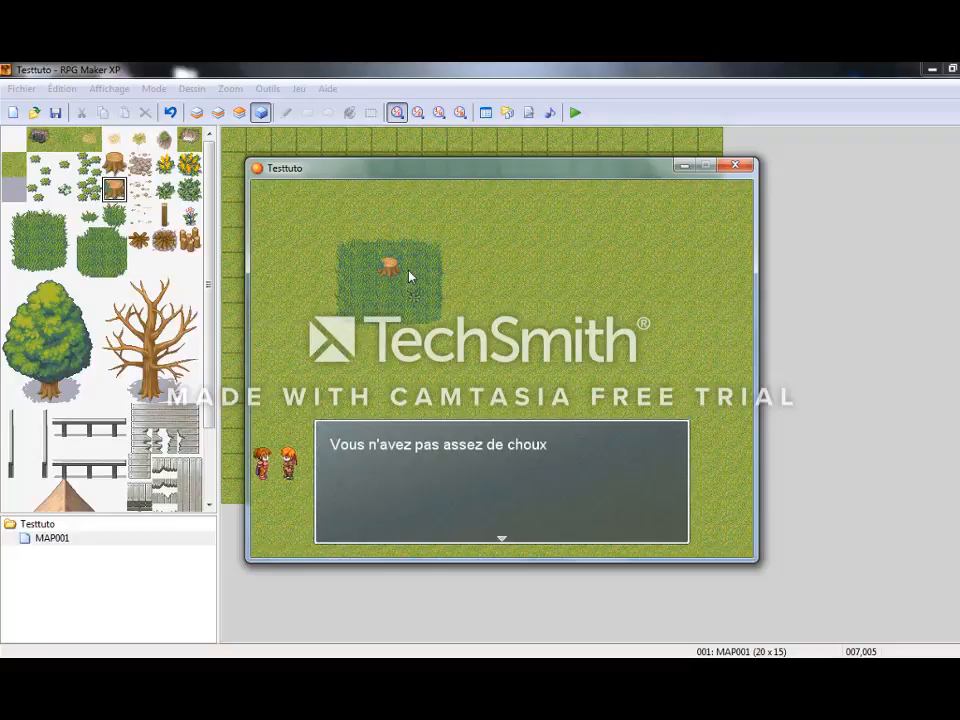
key("Return")
Walk the hero to the plant in the tall grass, then return to the character and talk to it.
key("Right")
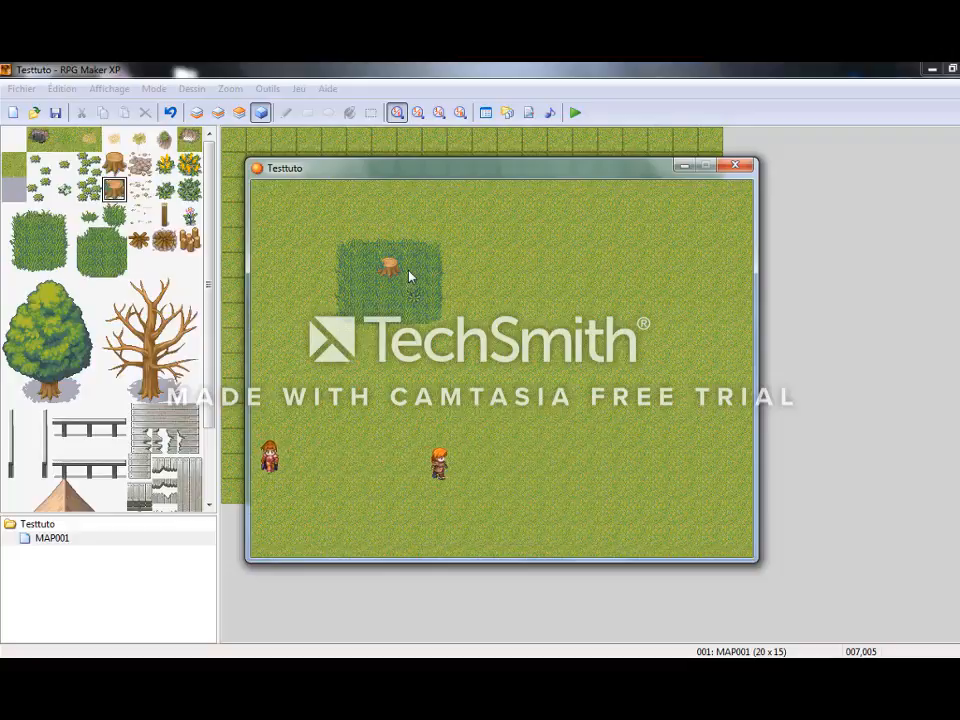
key("Up")
key("Left")
key("Up")
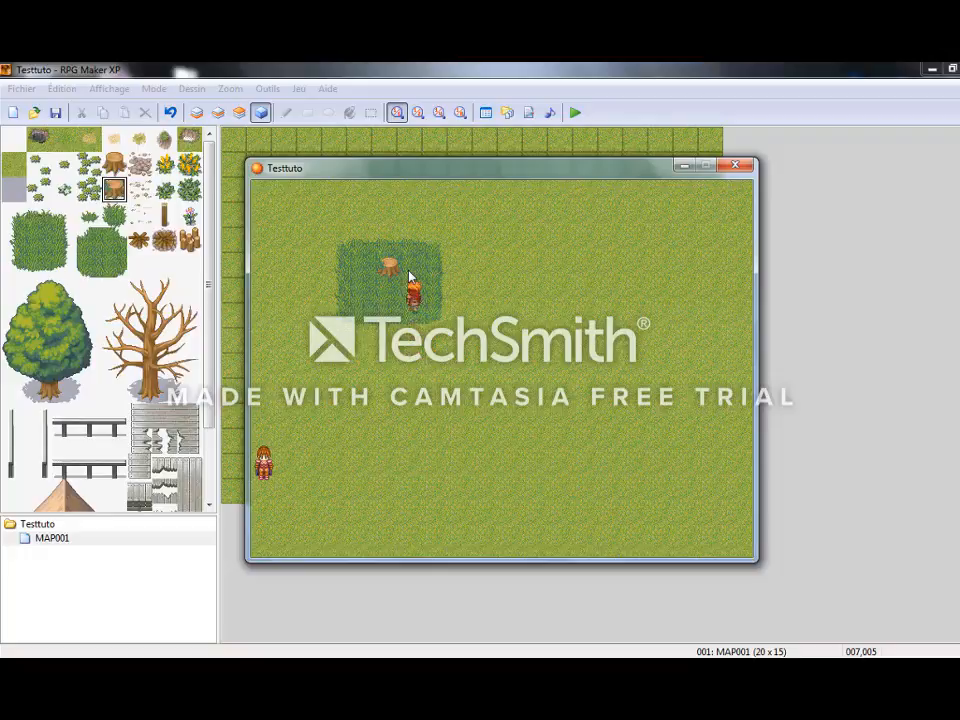
key("Up")
key("Down")
key("Down")
key("Up")
key("Down")
key("Left")
key("Up")
key("Left")
key("Return")
Bring the hero to the plant again and talk to the character a second time after the visit.
key("Return")
key("Right")
key("Up")
key("Up")
key("Left")
Make one more round from the plant to the character, talk to it again, and close the playtest.
key("Up")
key("Down")
key("Left")
key("Left")
key("Return")
key("Return")
key("Right")
key("Left")
key("Up")
key("Right")
key("Left")
key("Up")
key("Down")
key("Down")
key("Left")
key("Return")
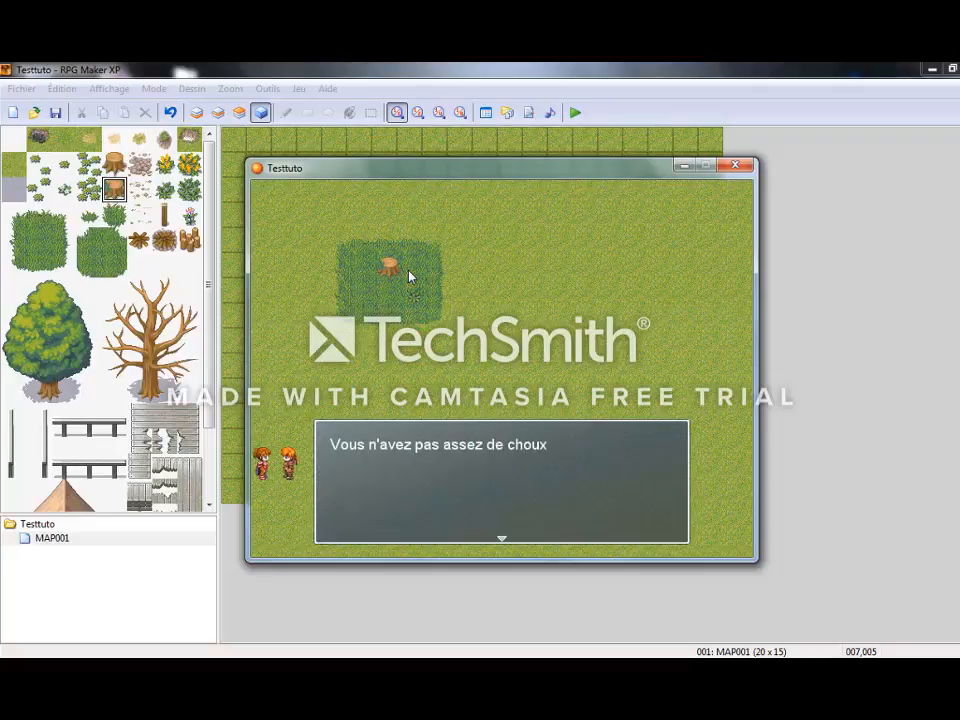
key("Return")
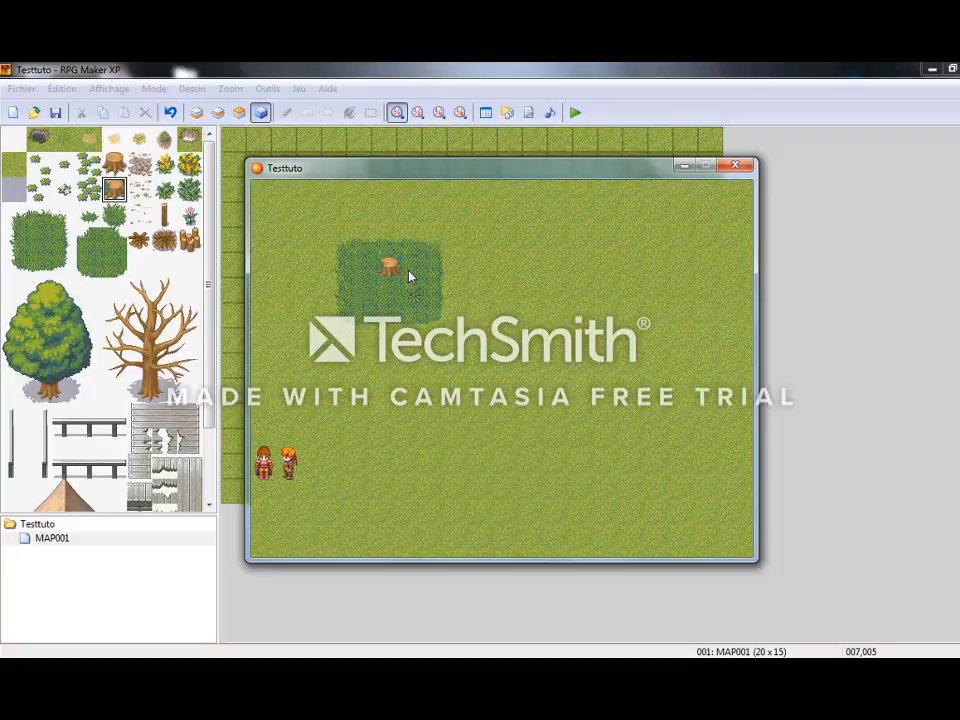
key("Return")
key("Return")
left_click(737, 166)
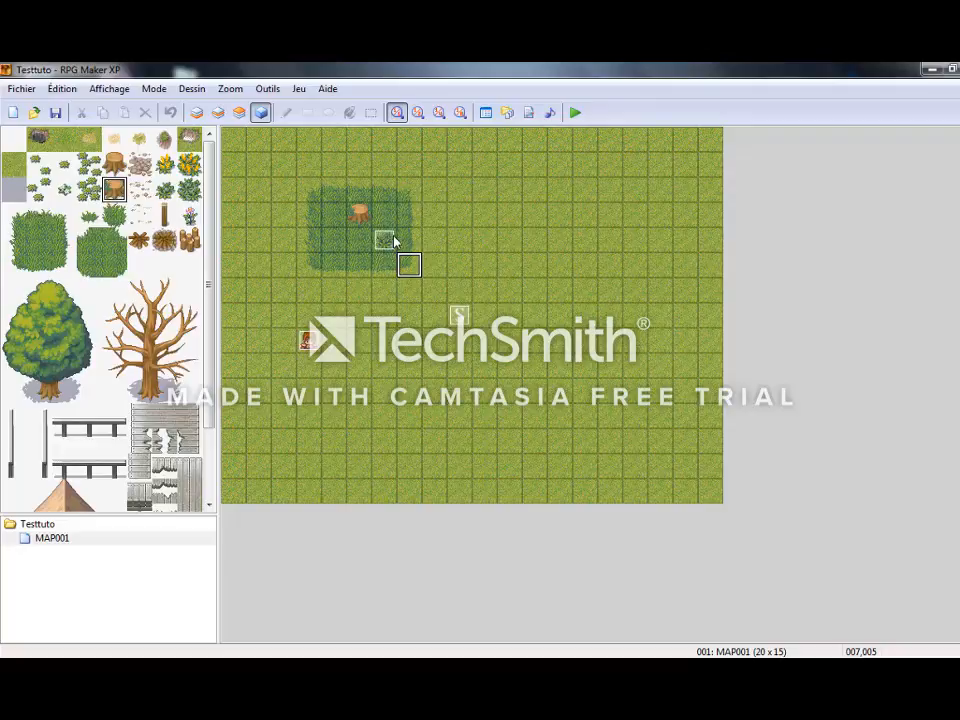
Reopen event EV001 and examine the settings of its nb choux condition.
double_click(307, 341)
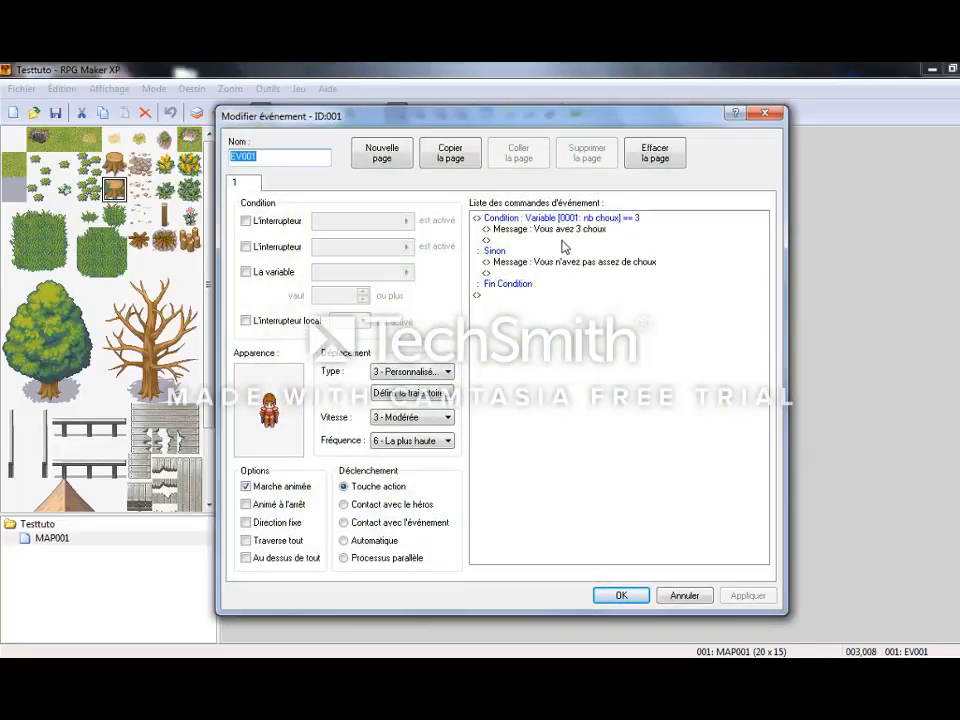
double_click(549, 222)
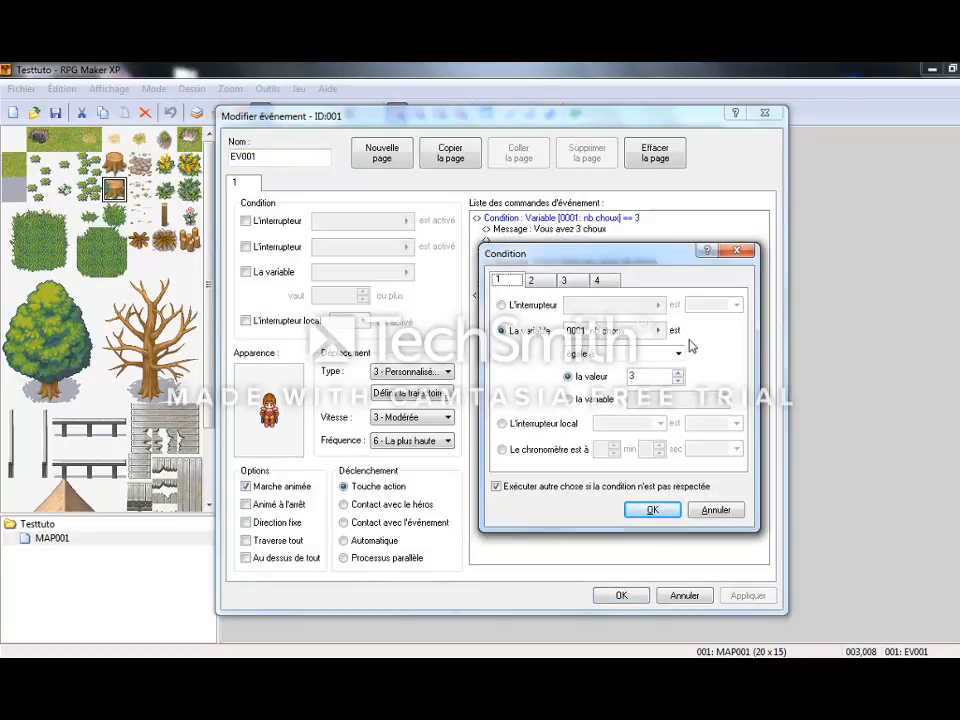
left_click(737, 251)
Insert in EV001's Sinon branch a condition testing whether variable 0001: nb choux is strictement inférieure à 3, with an else branch.
left_click(530, 254)
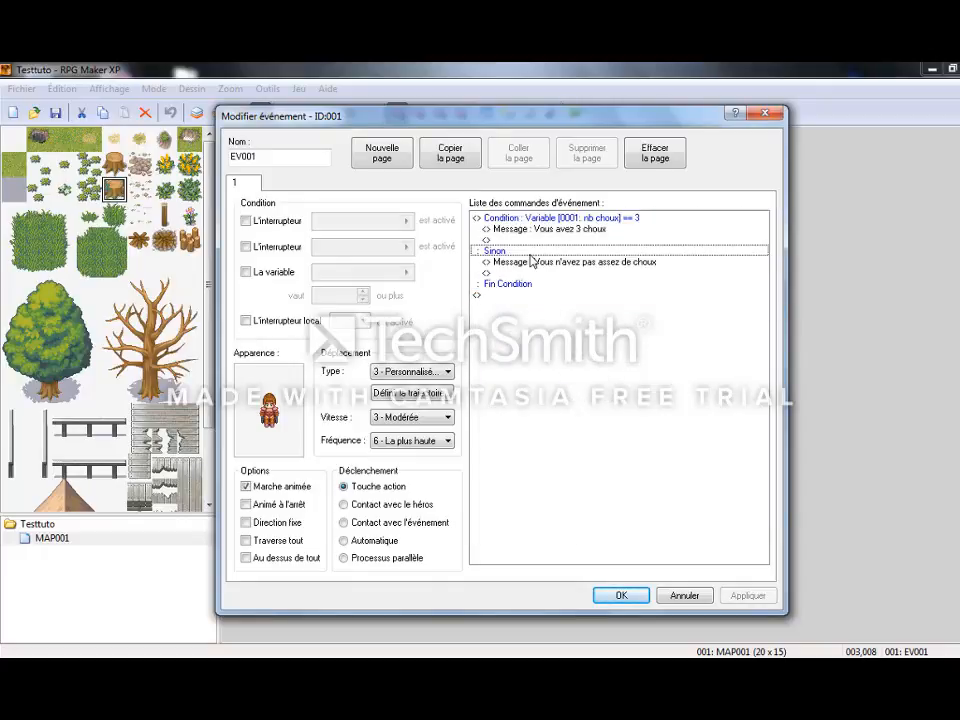
double_click(519, 268)
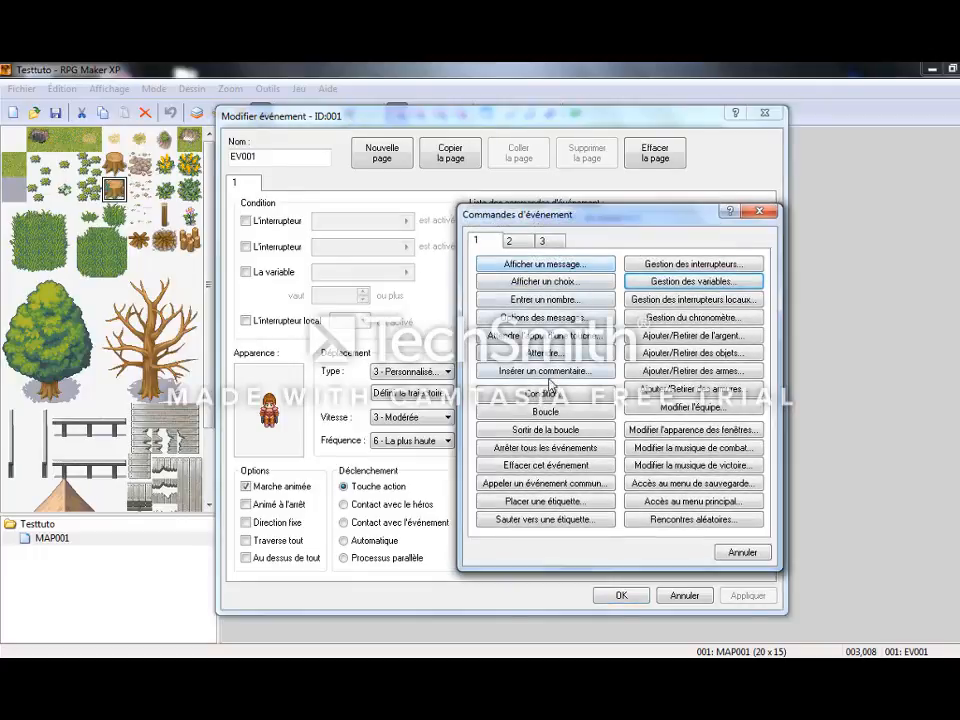
left_click(545, 392)
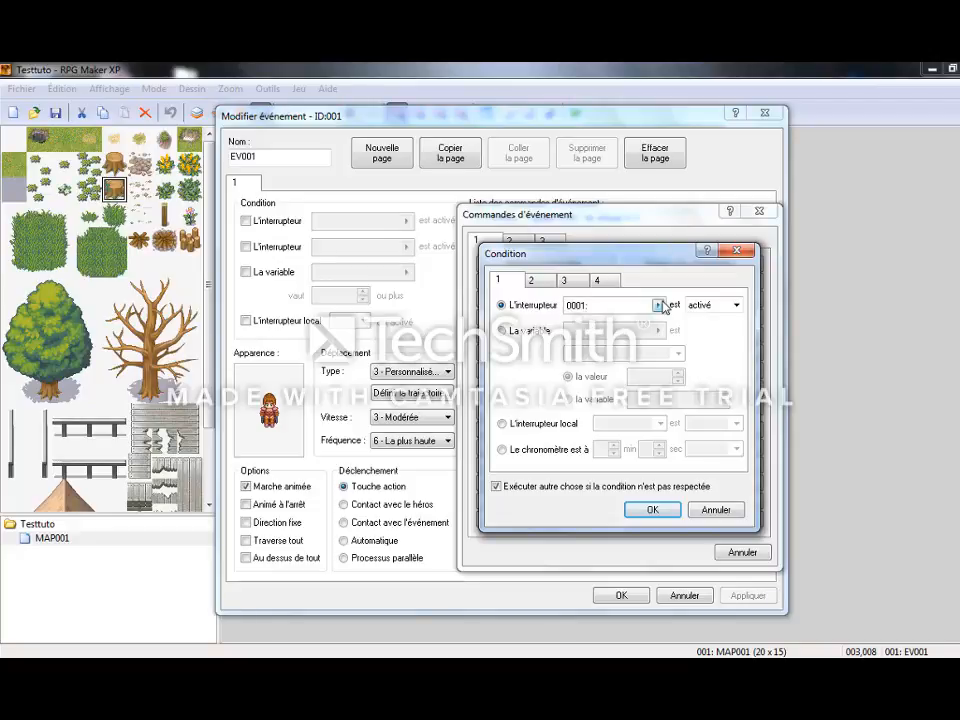
left_click(527, 333)
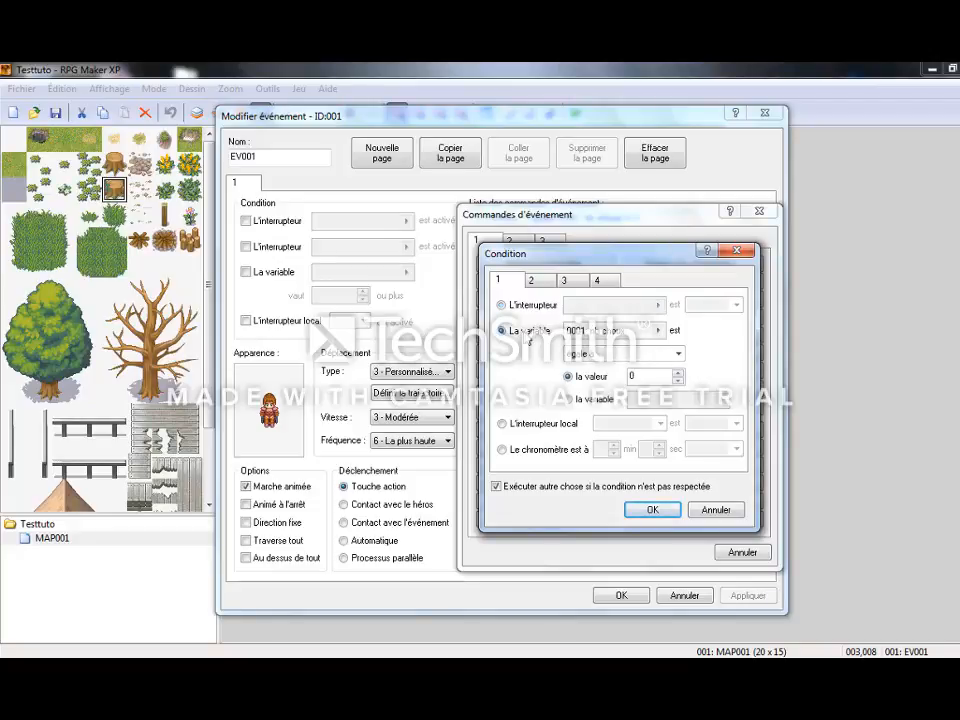
left_click(637, 355)
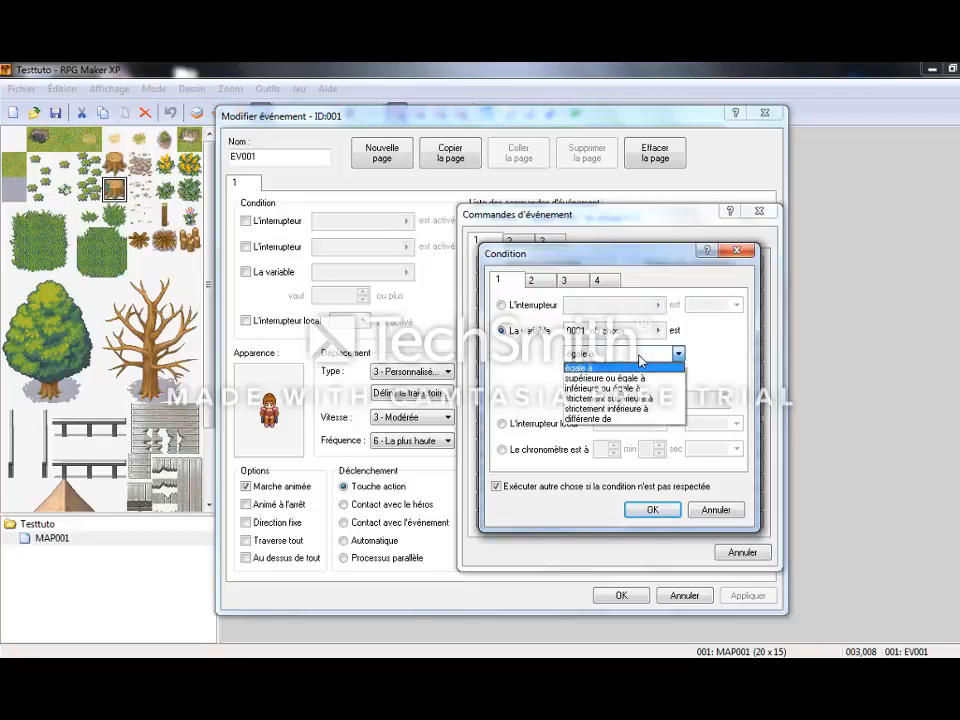
left_click(641, 408)
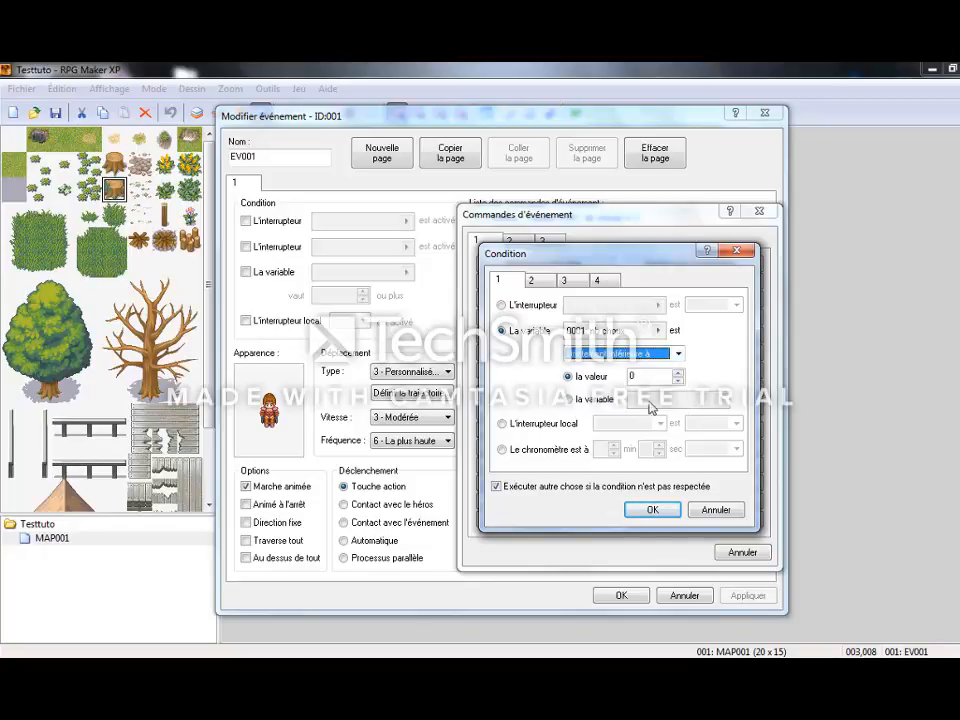
left_click(678, 373)
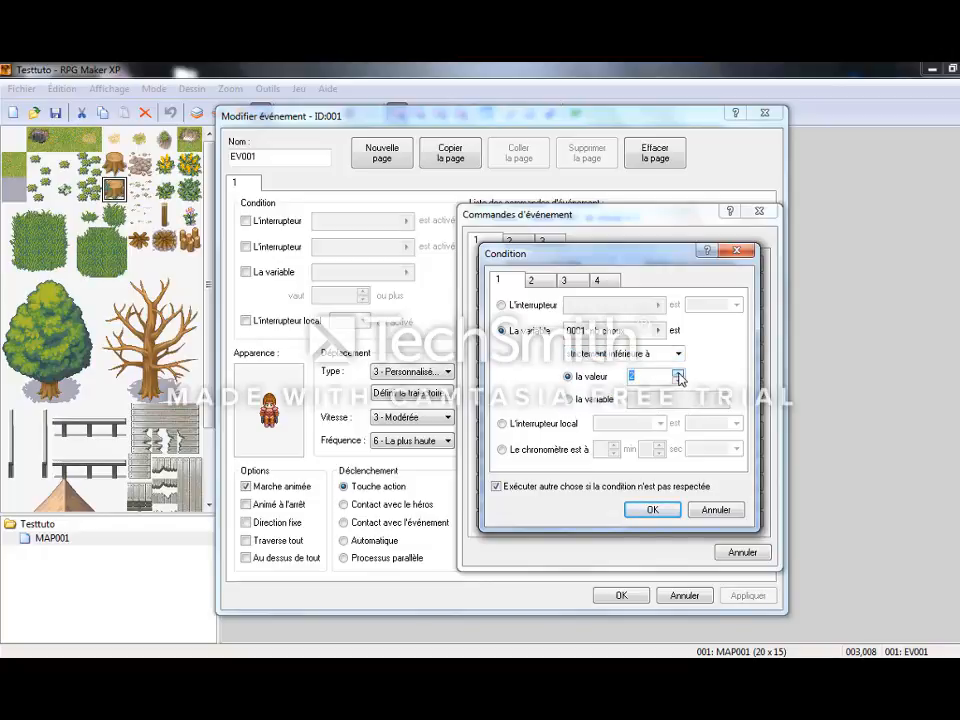
left_click(646, 506)
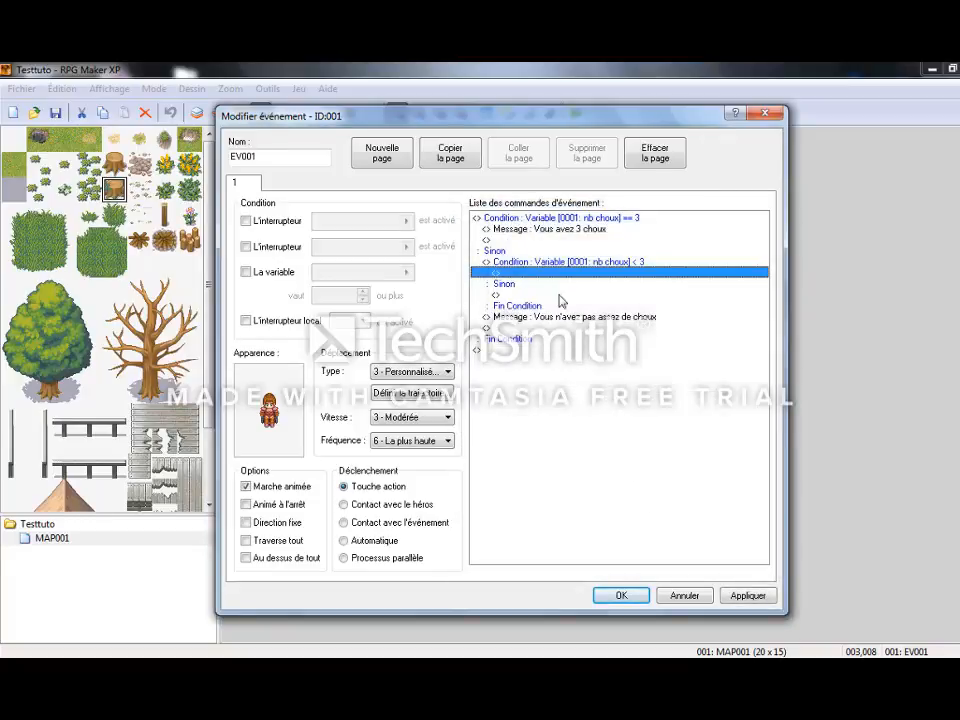
Move the message "Vous n'avez pas assez de choux" inside the nested nb choux < 3 condition.
left_click(568, 327)
right_click(566, 317)
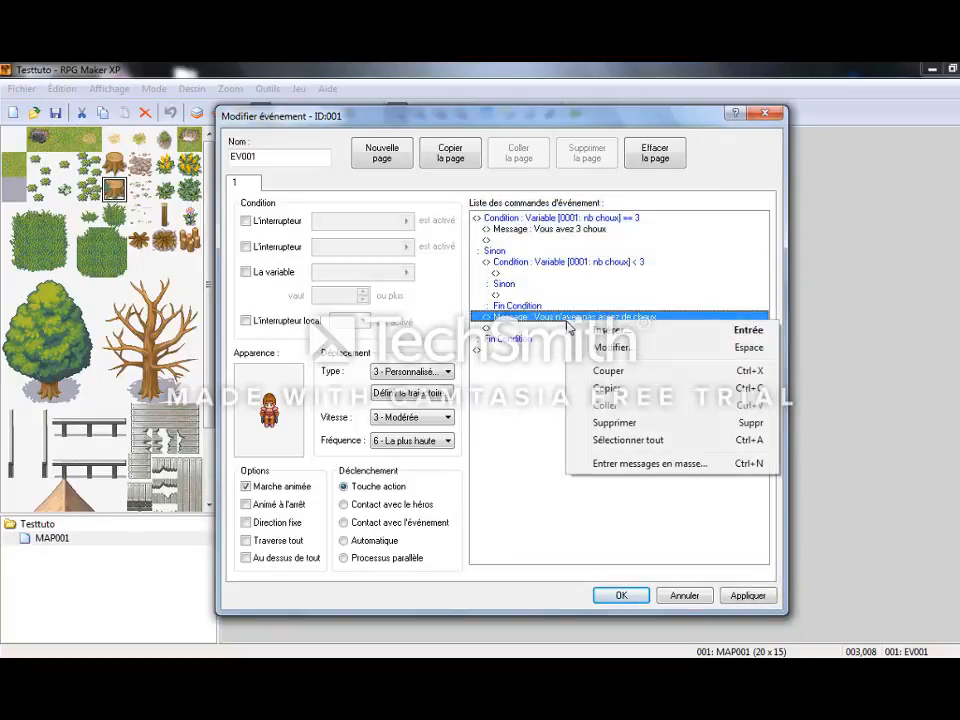
left_click(605, 370)
left_click(545, 273)
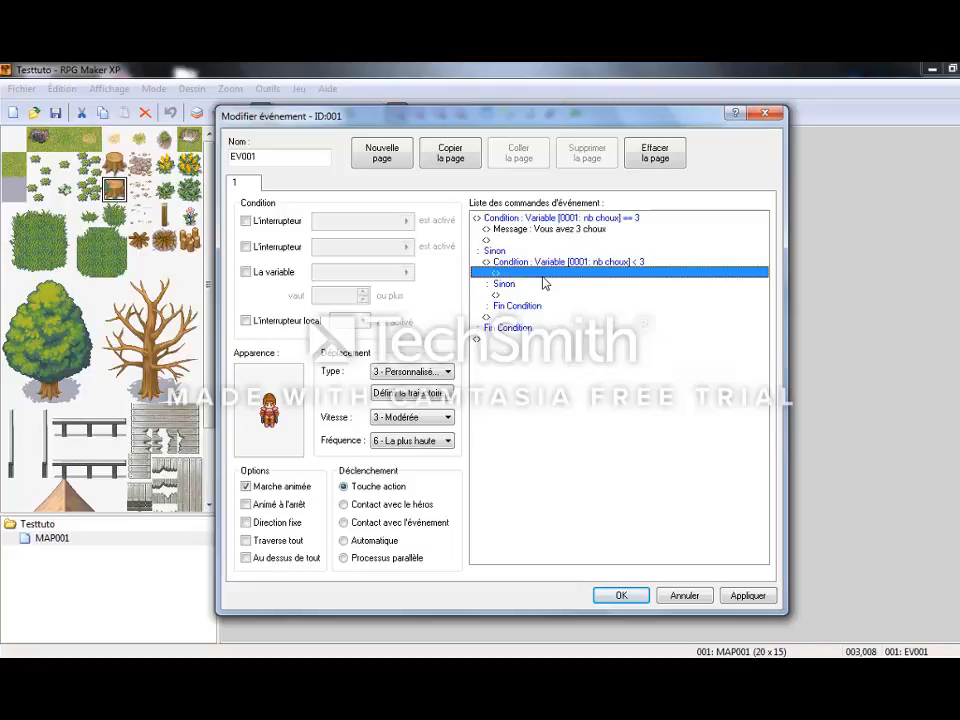
right_click(545, 280)
left_click(575, 361)
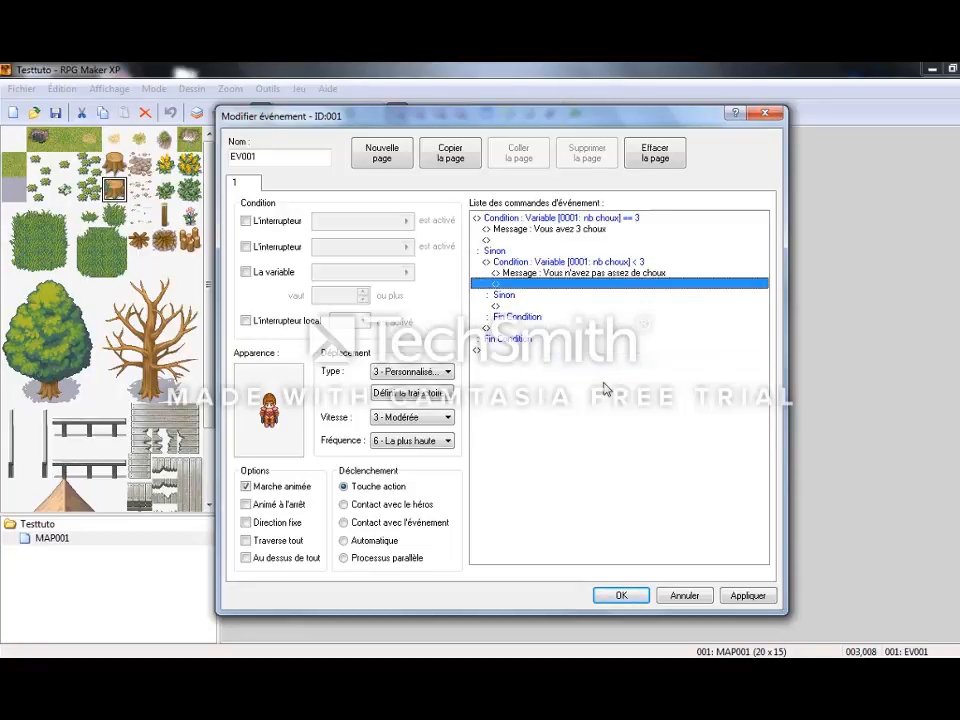
Add in the inner Sinon branch a condition for nb choux strictement supérieure à 3, without an else branch.
double_click(540, 308)
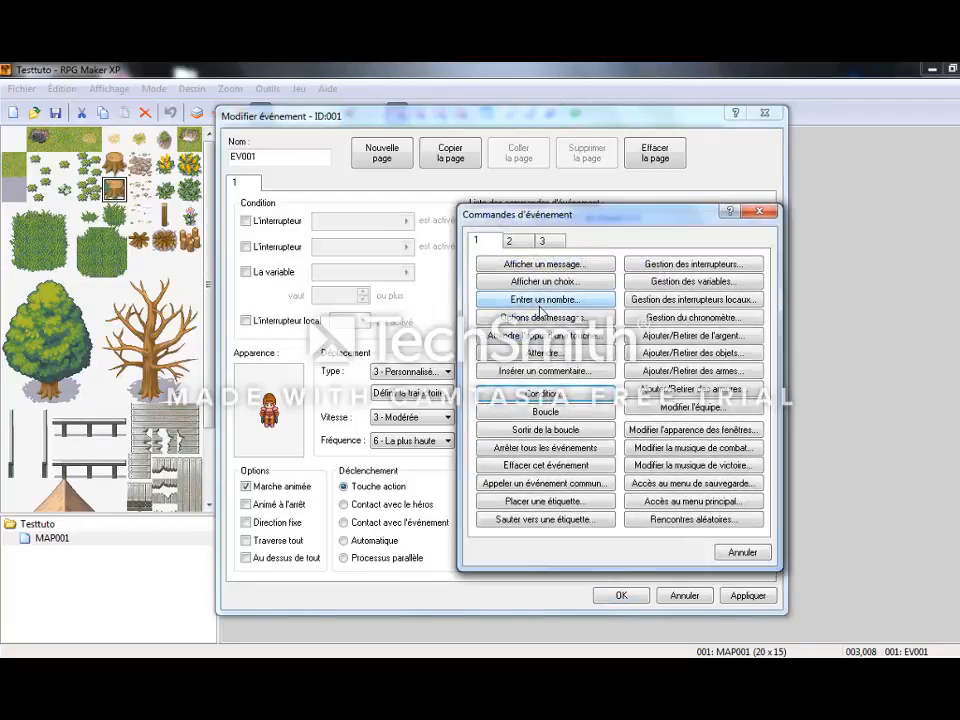
left_click(557, 391)
left_click(502, 330)
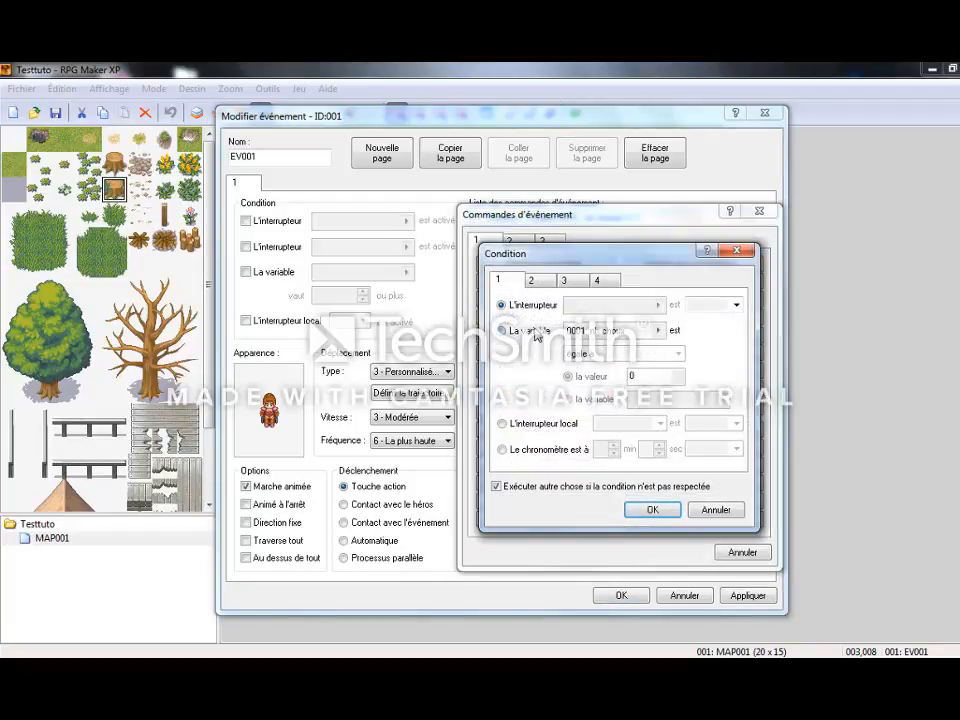
left_click(677, 355)
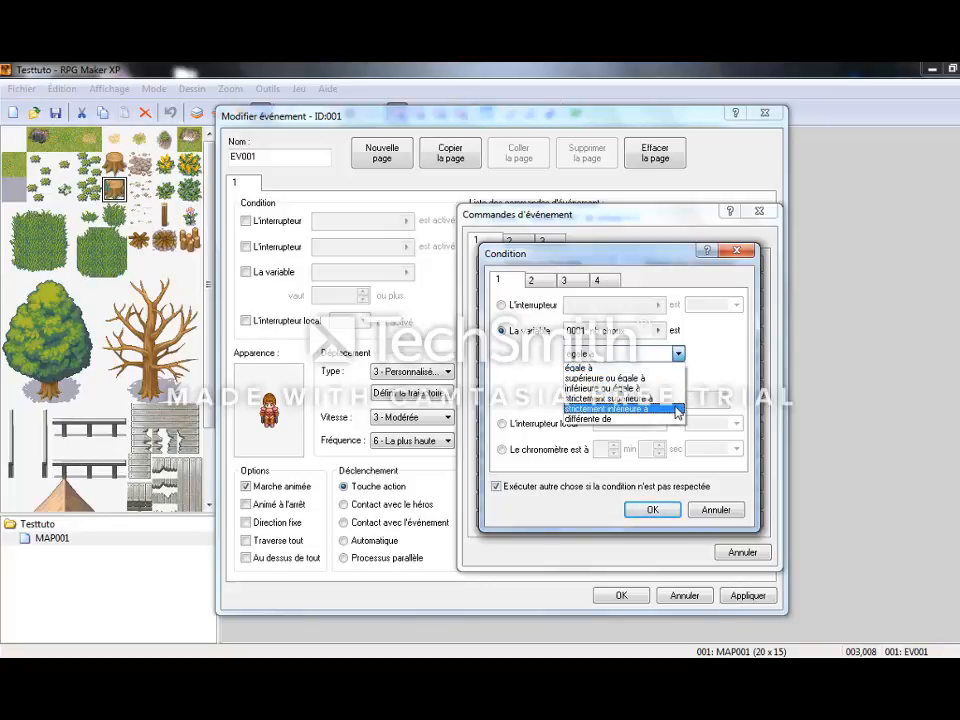
left_click(673, 399)
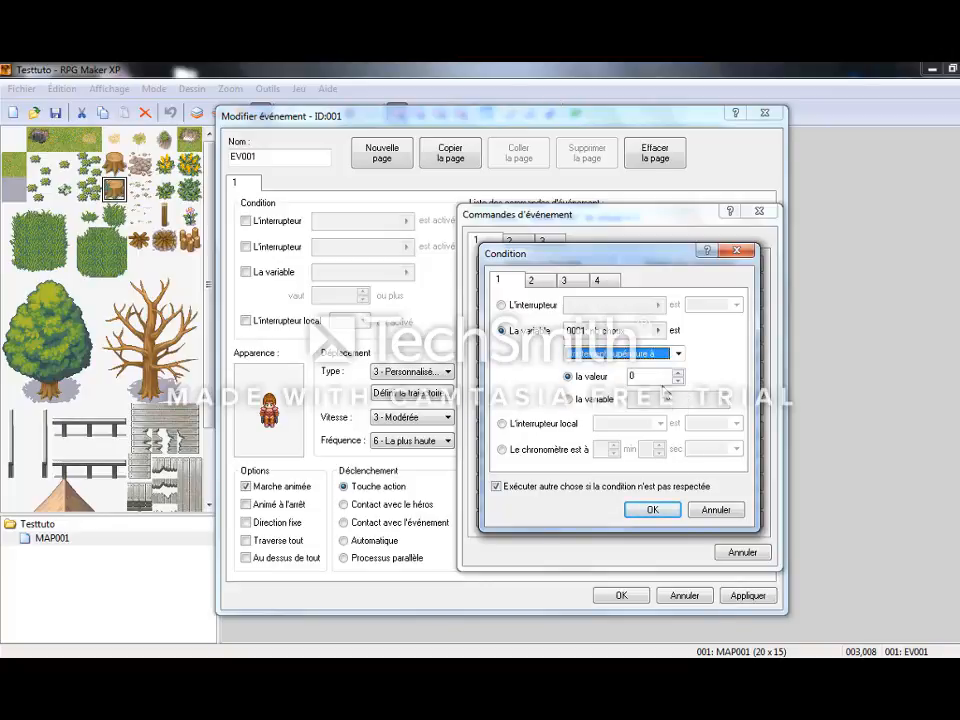
left_click(679, 373)
left_click(679, 373)
left_click(679, 373)
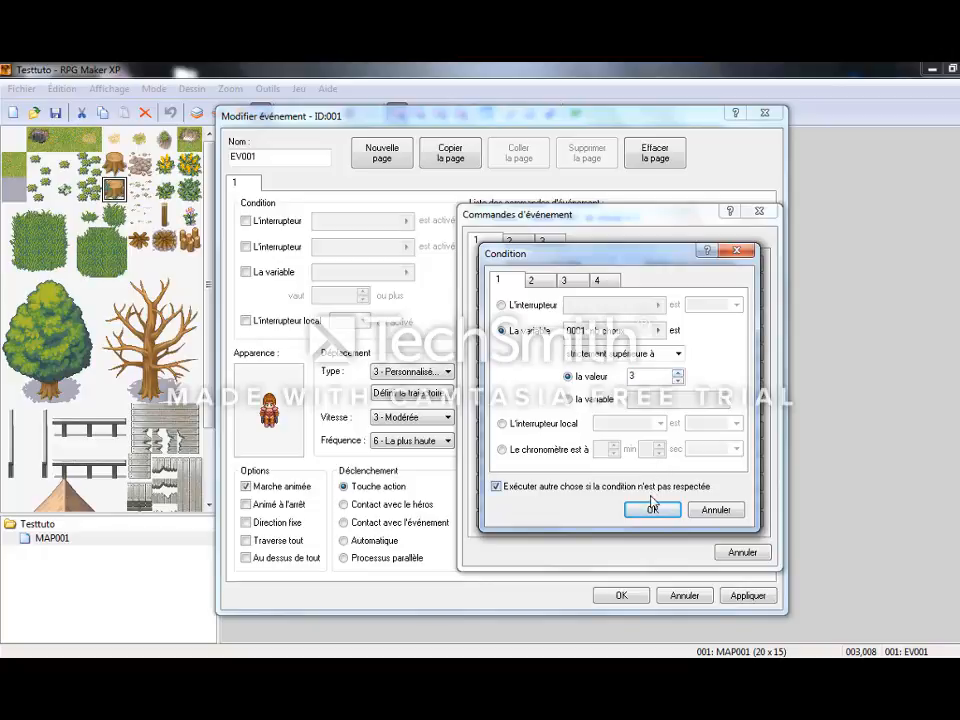
left_click(650, 491)
left_click(651, 509)
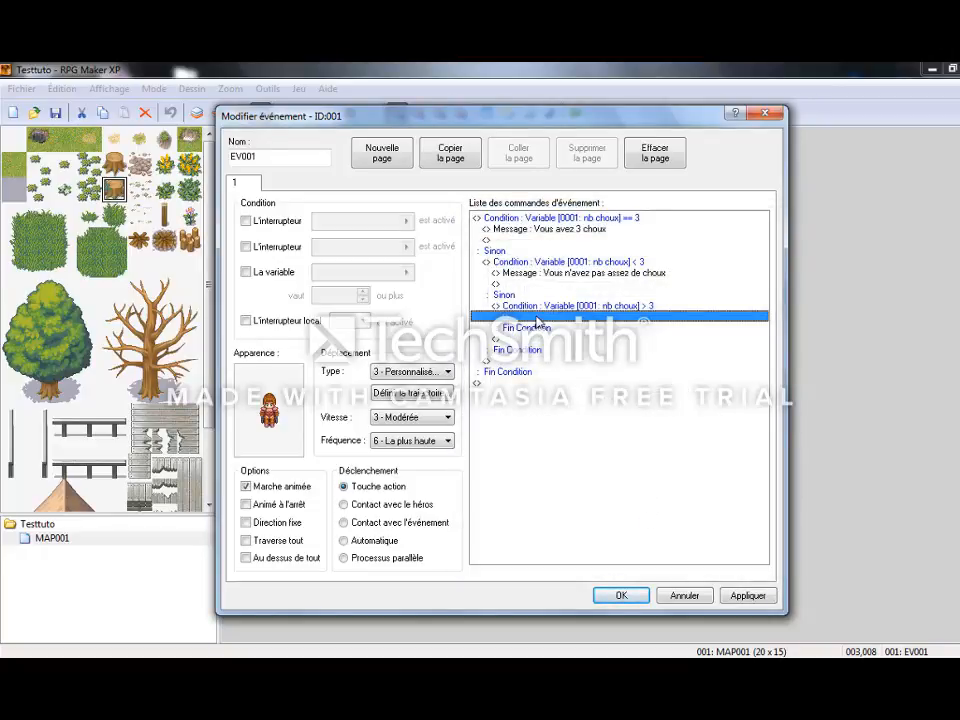
Insert the message "Vous avez trop de choux" inside the nb choux > 3 condition.
double_click(537, 317)
left_click(530, 264)
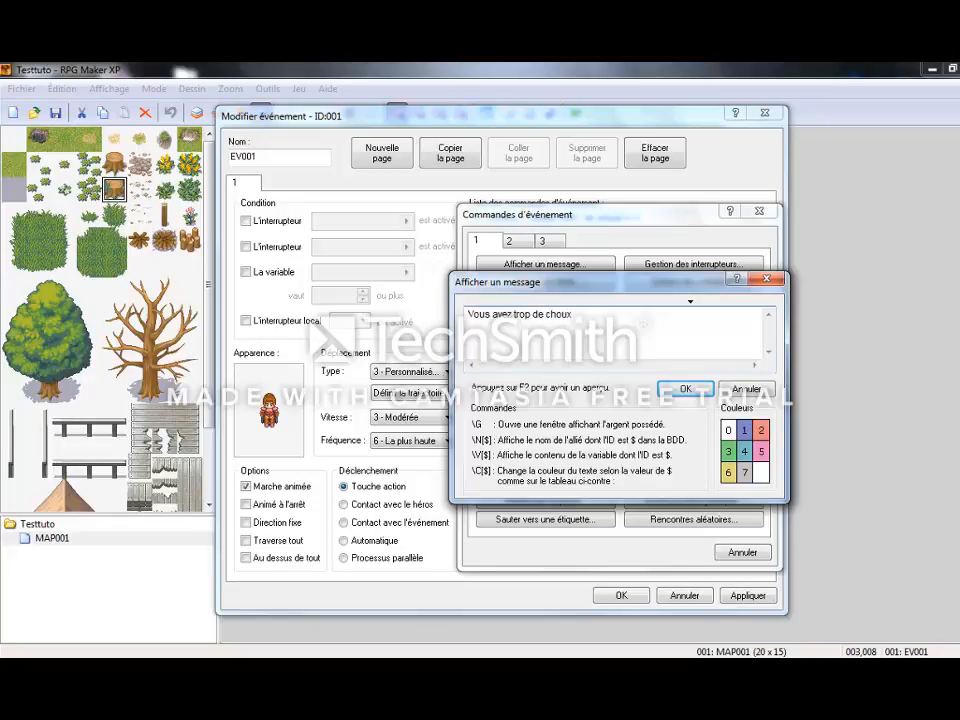
left_click(680, 389)
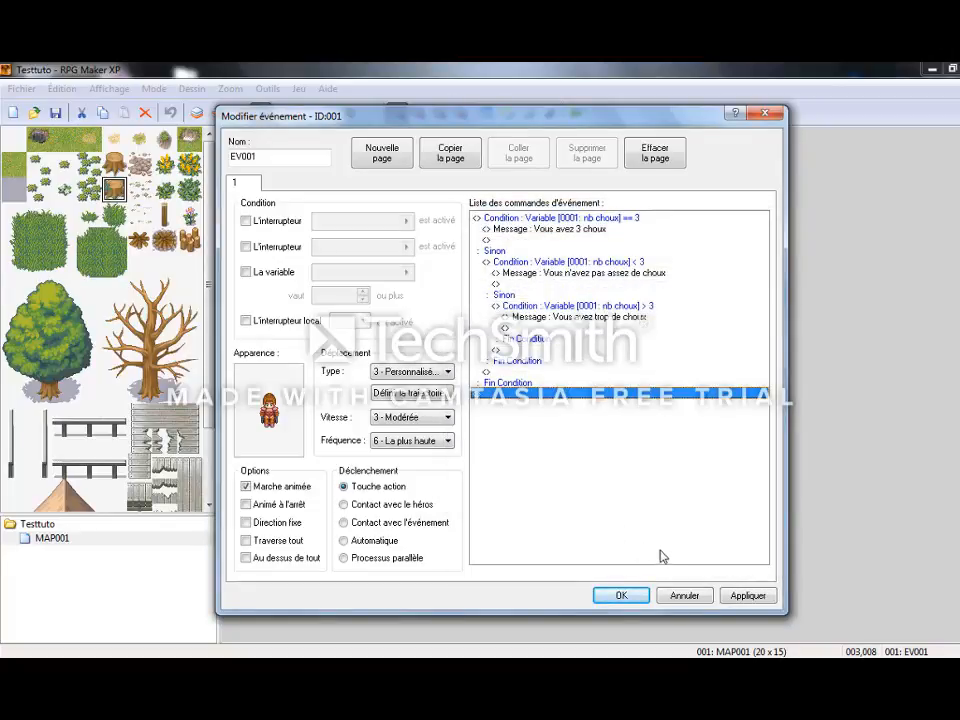
Set EV001's movement type to 0 - Ne bouge pas, then apply and close the event.
left_click(446, 372)
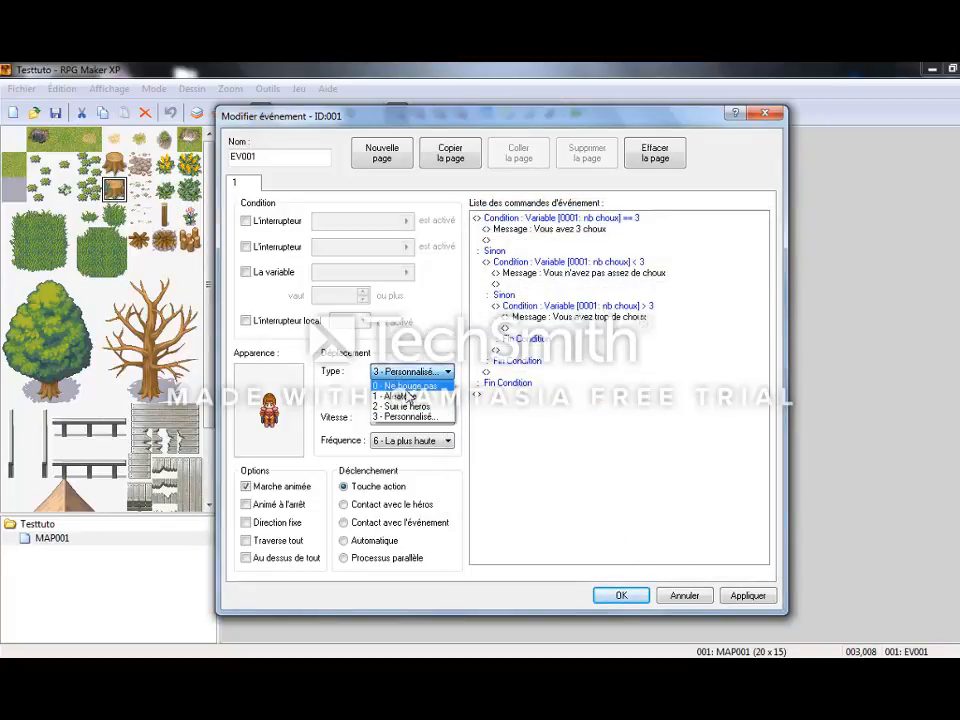
left_click(400, 386)
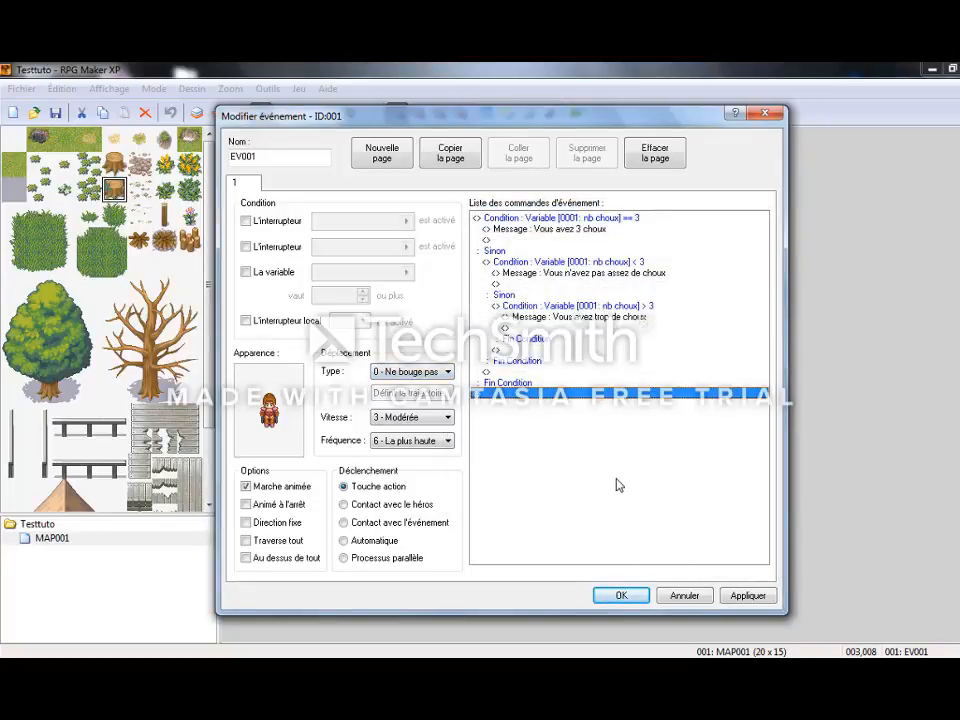
left_click(760, 597)
left_click(613, 598)
left_click(461, 369)
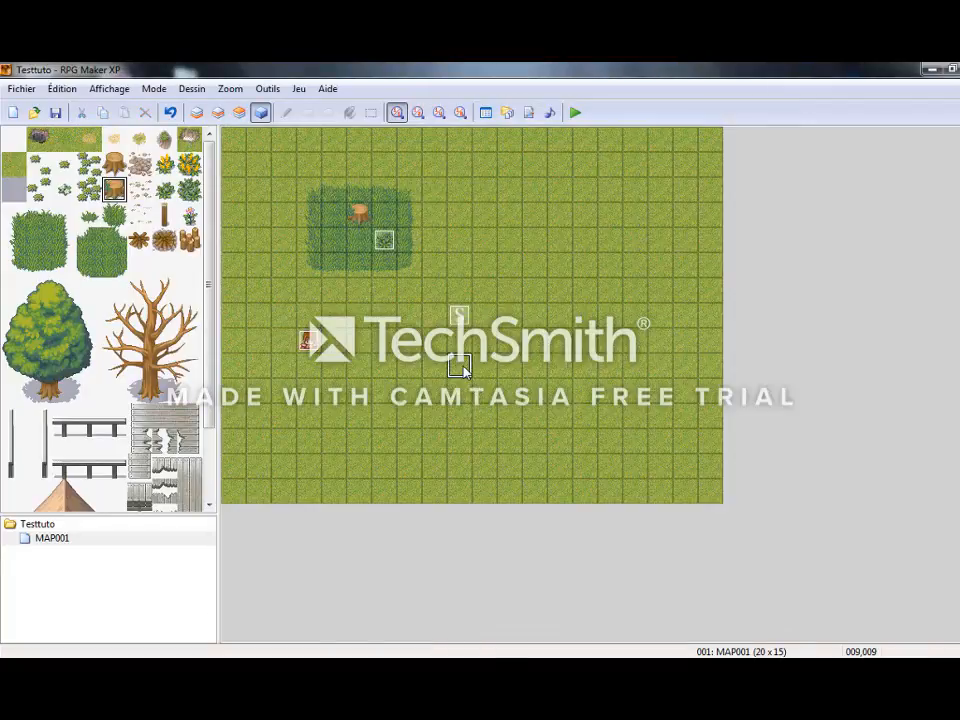
Add the message "Vous avez prit un choux" after the variable command in plant event EV002 and save the event.
double_click(385, 241)
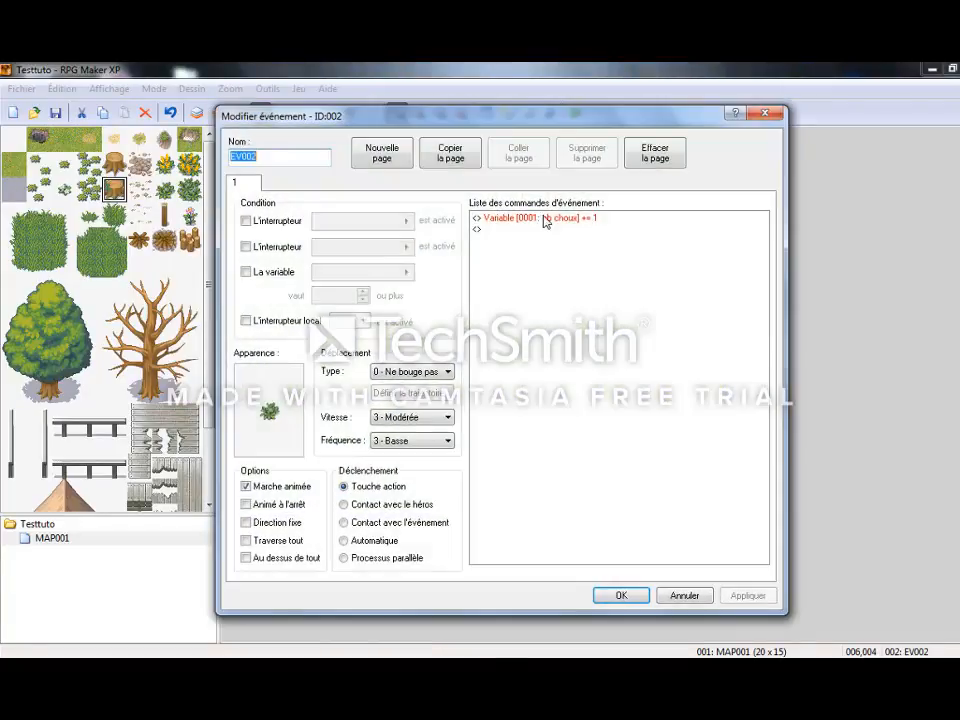
double_click(551, 227)
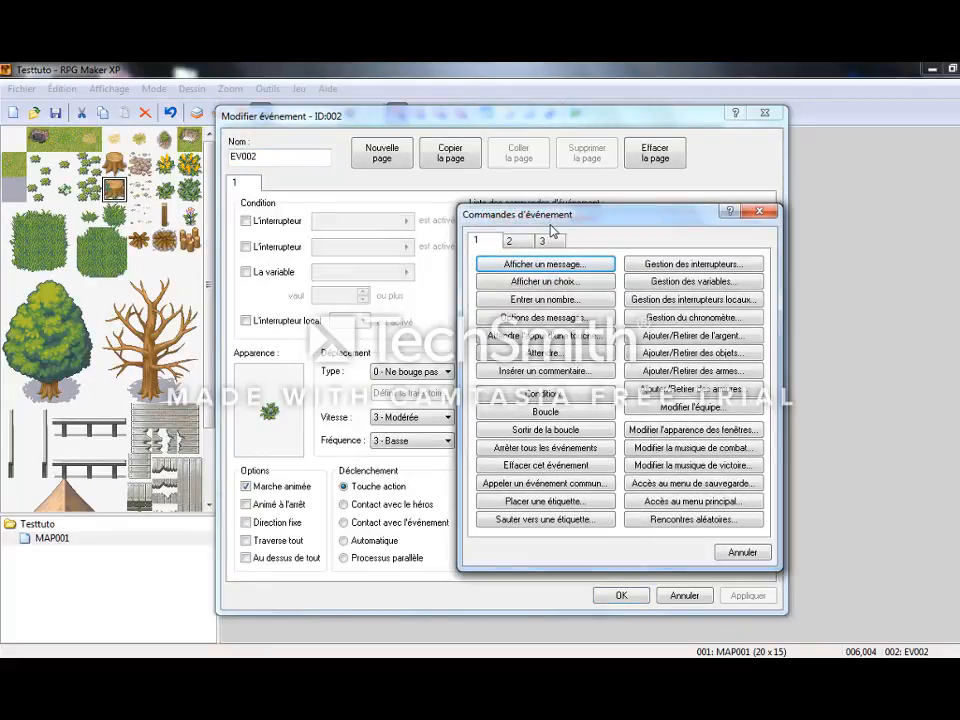
left_click(548, 264)
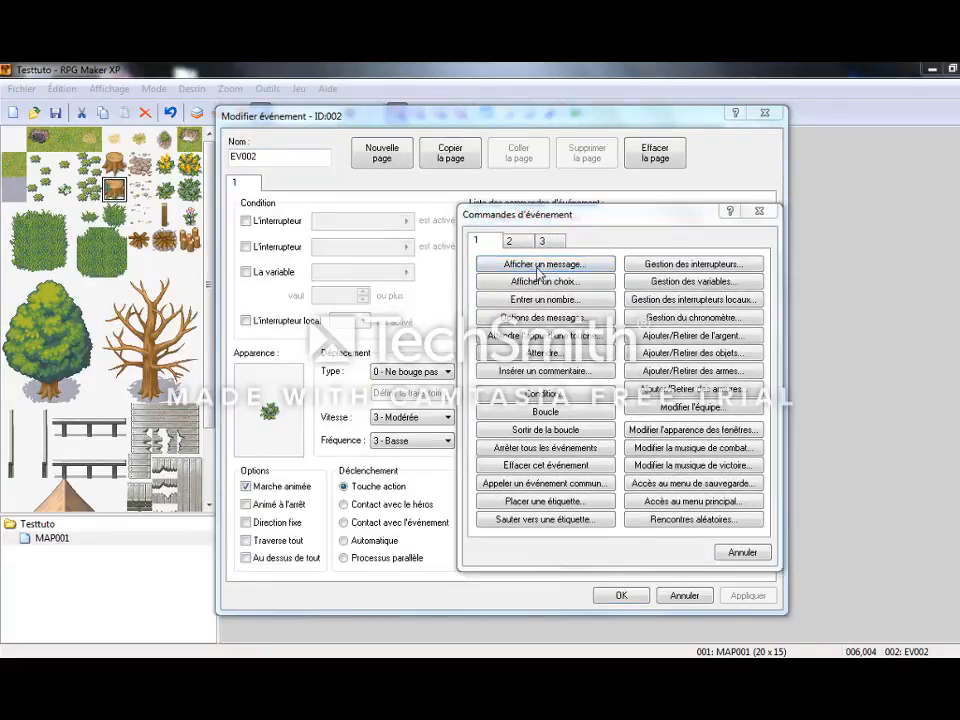
type("\\")
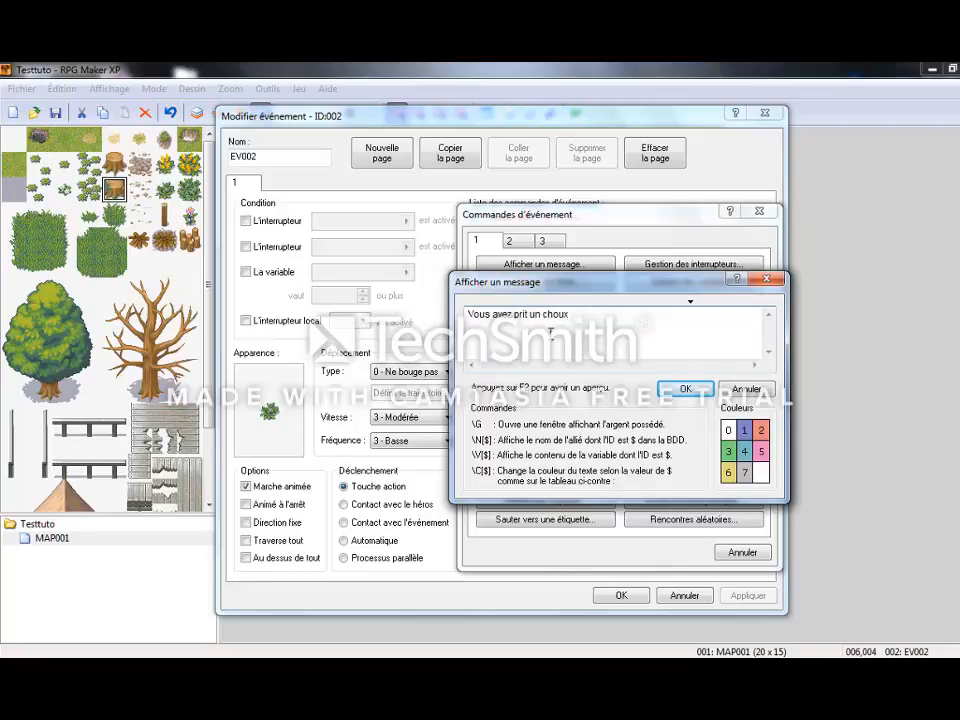
left_click(683, 388)
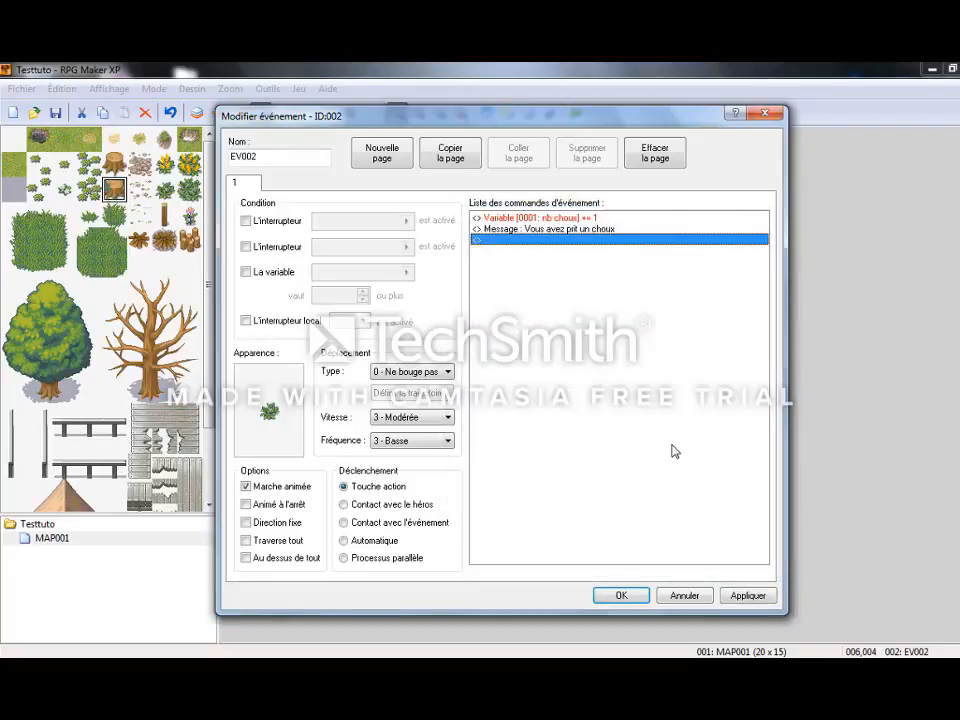
left_click(762, 597)
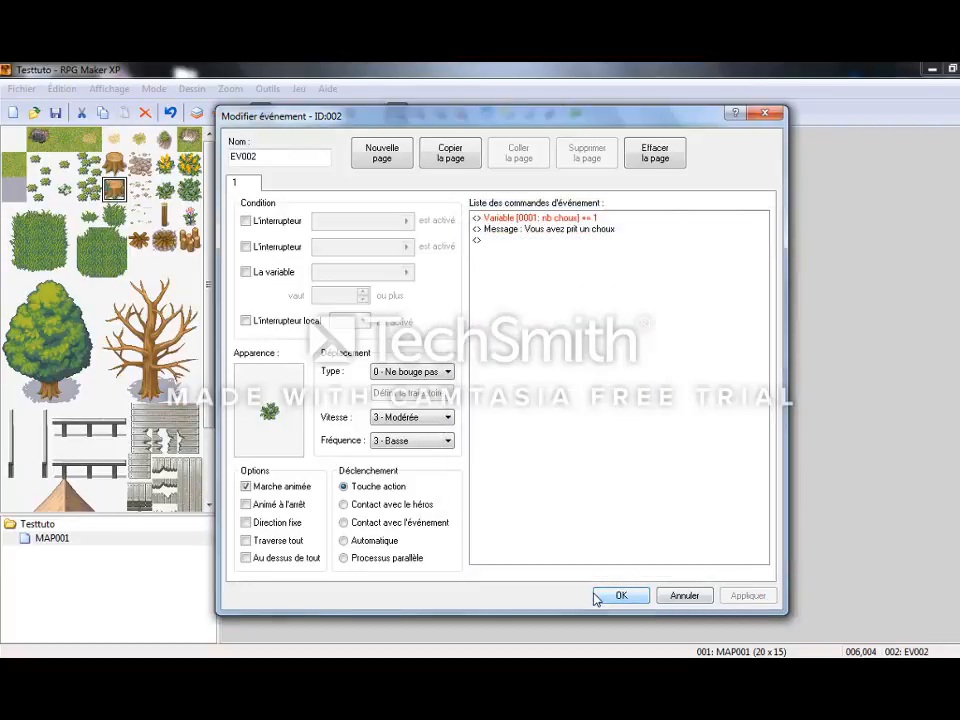
left_click(618, 596)
Launch a playtest, enter the game and pick a first cabbage from the plant in the tall grass.
key("F12")
key("Return")
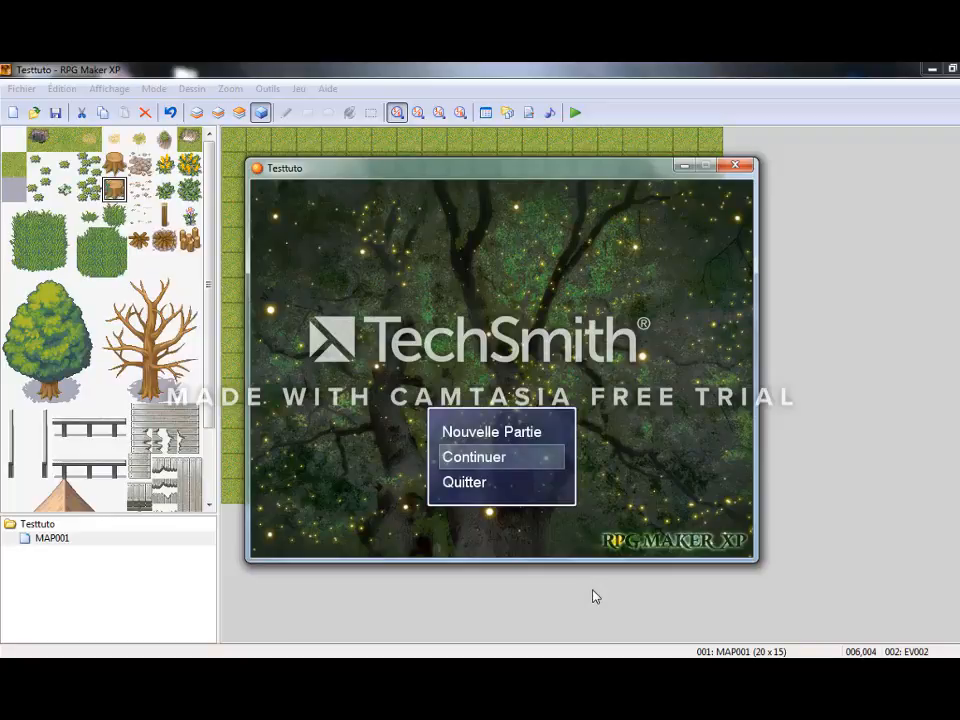
key("Return")
key("Return")
key("Right")
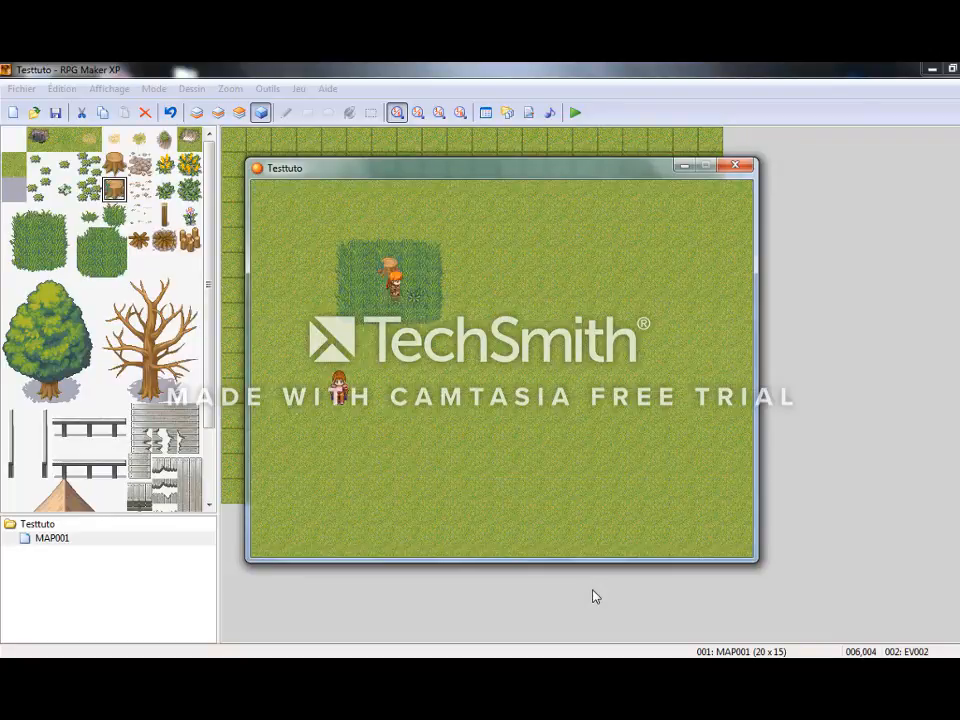
key("Left")
key("Return")
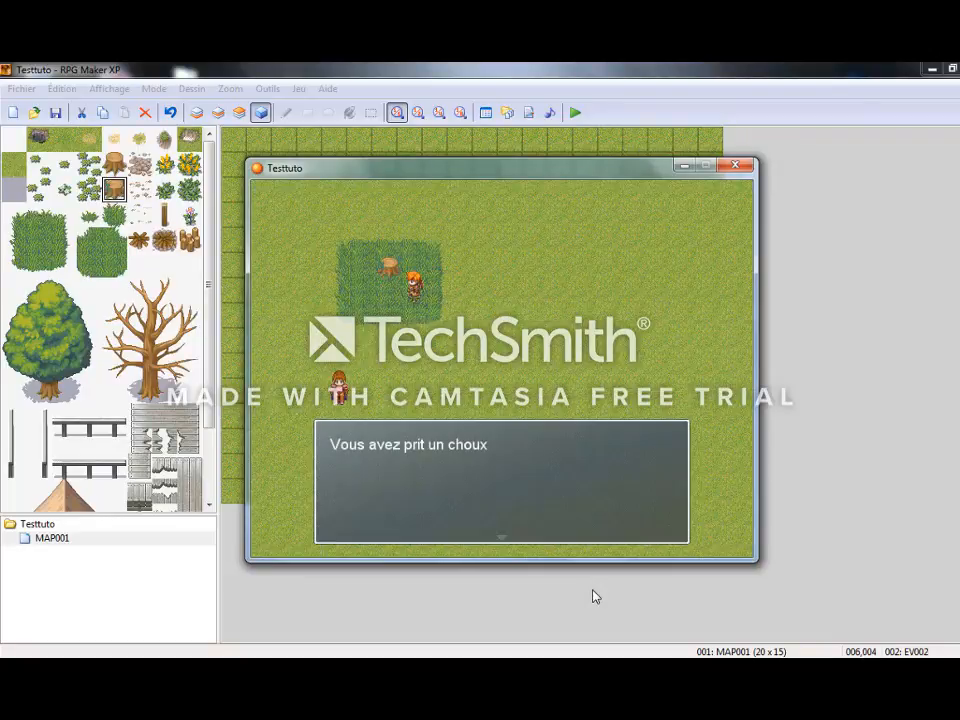
Walk the hero down to the character, talk to it with one cabbage collected, and dismiss the message.
key("Return")
key("Down")
key("Down")
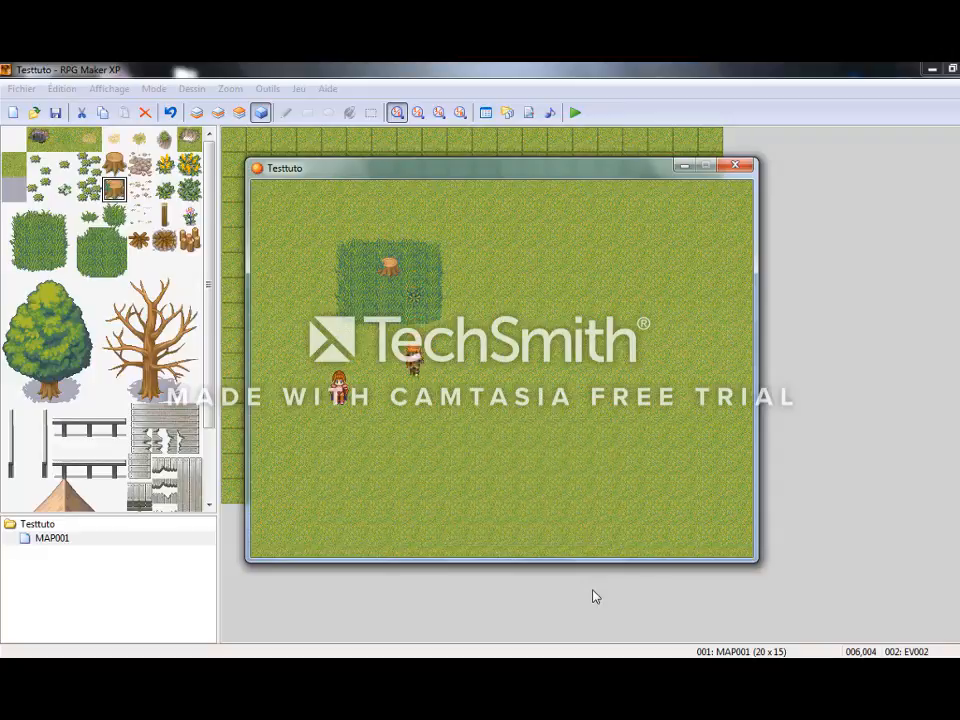
key("Left")
key("Return")
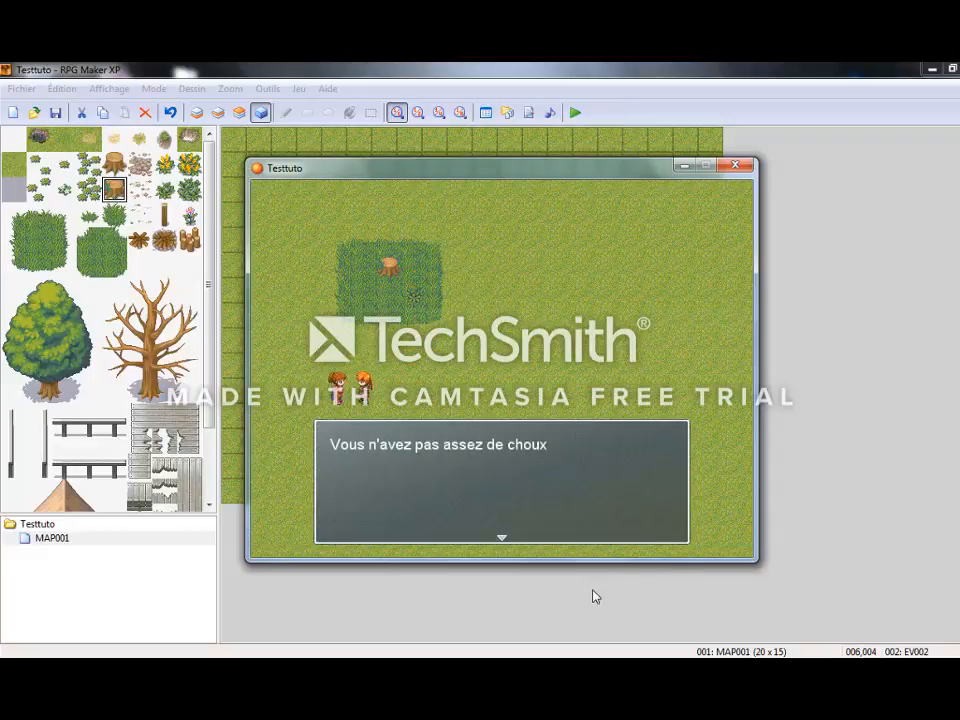
key("Return")
Return the hero to the plant, pick a second cabbage and dismiss the message.
key("Right")
key("Up")
key("Up")
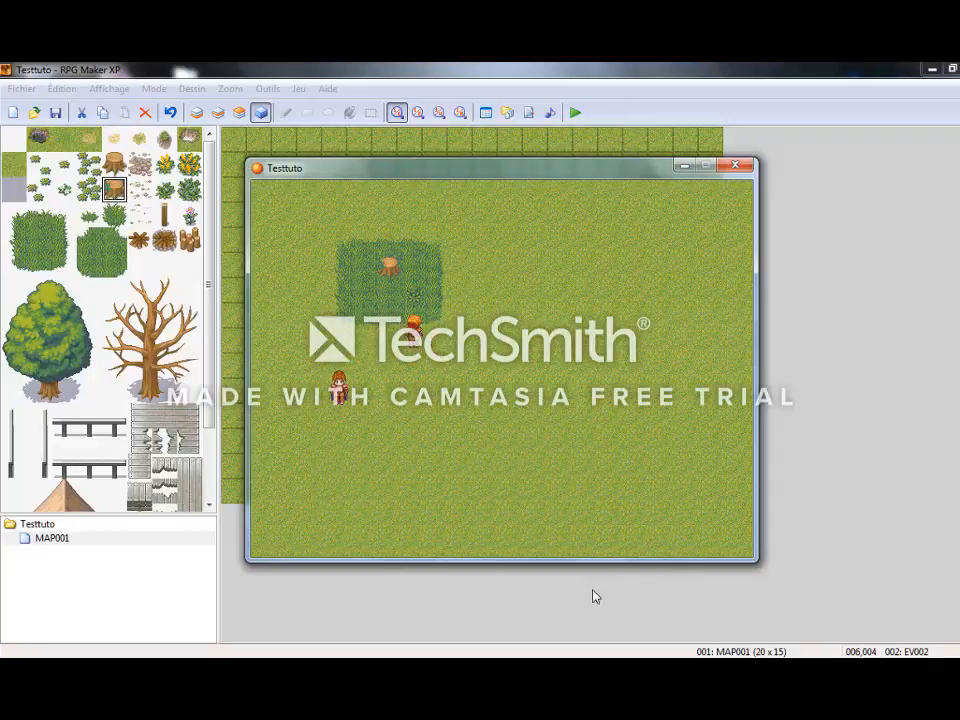
key("Return")
Walk back to the character and talk to it with two cabbages collected.
key("Return")
key("Down")
key("Left")
Walk the hero back to the plant, pick a third cabbage and dismiss the message.
key("Return")
key("Return")
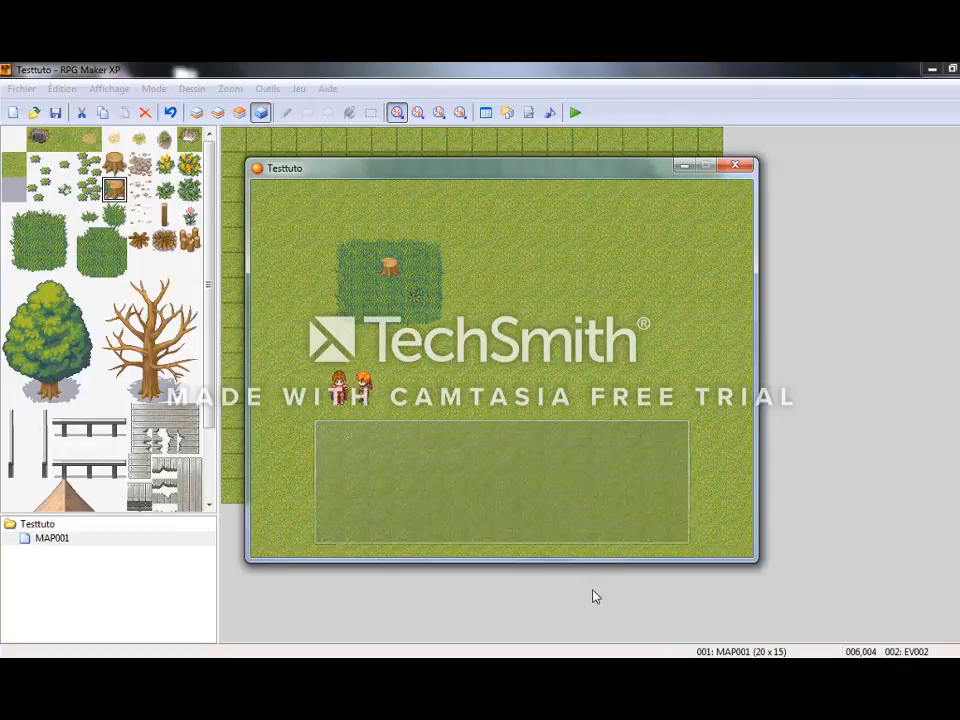
key("Right")
key("Up")
key("Return")
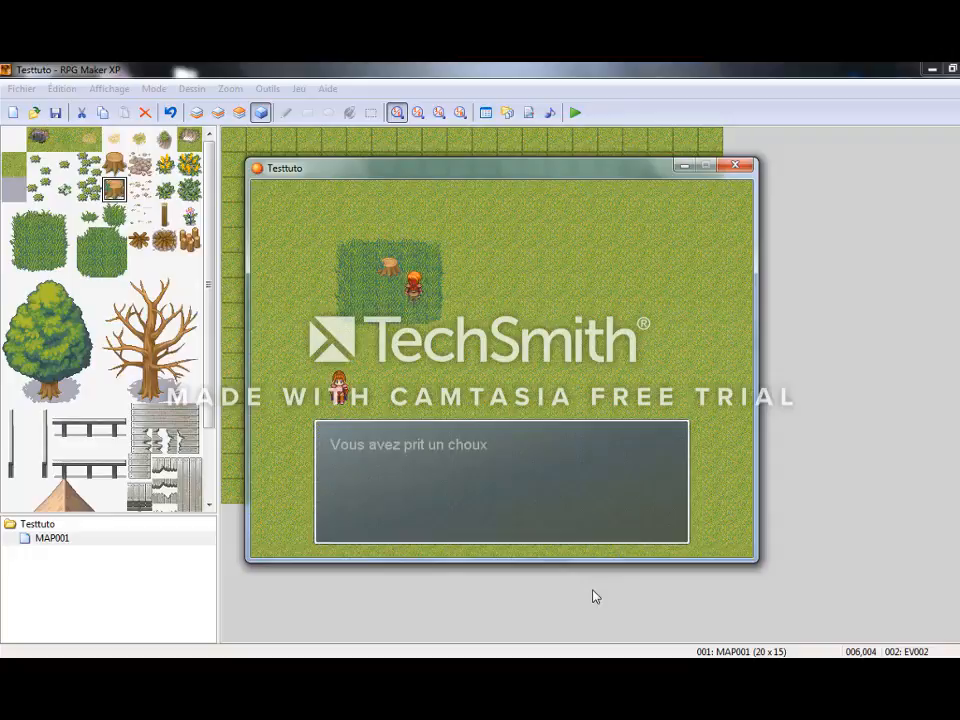
key("Return")
Return the hero to the character, talk to it with three cabbages collected, and dismiss the message.
key("Down")
key("Left")
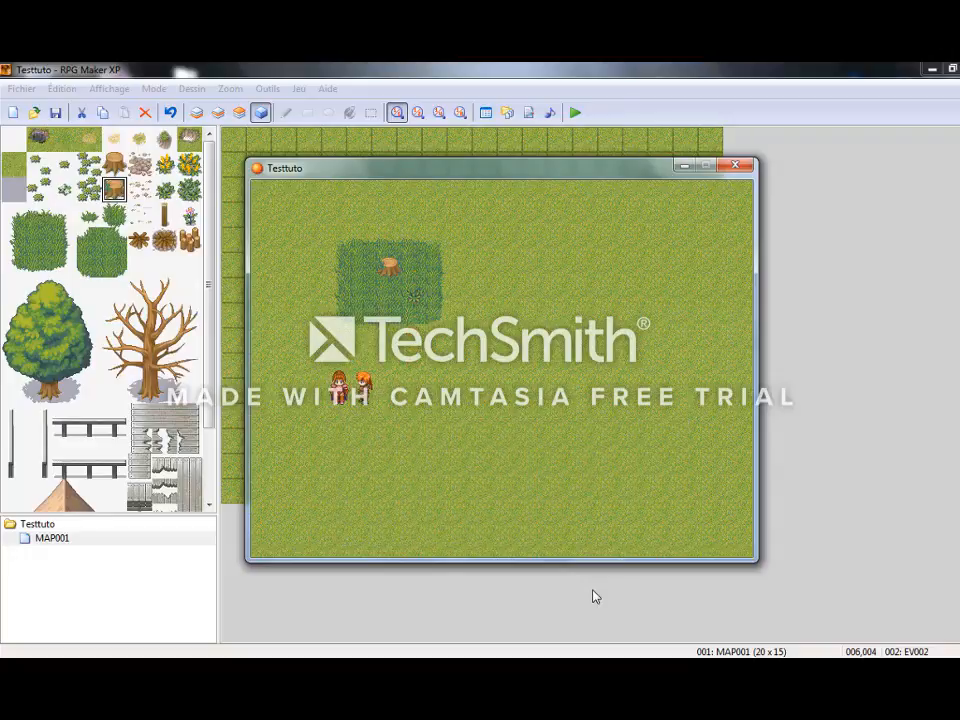
key("Return")
Bring the hero back to the plant in the tall grass and pick a fourth cabbage.
key("Return")
key("Right")
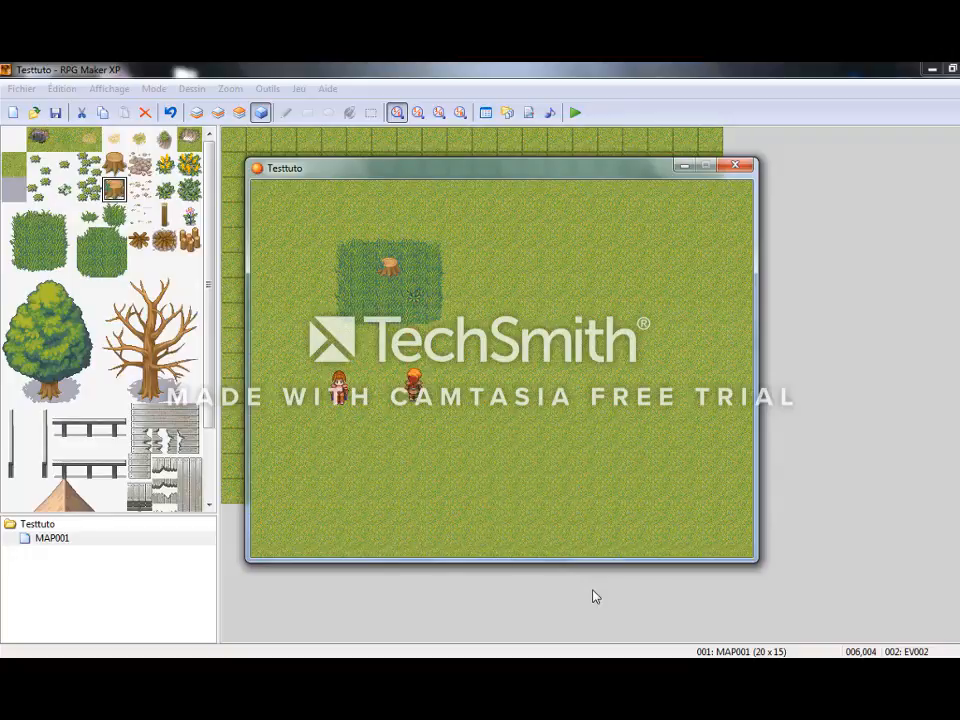
key("Up")
key("Up")
key("Up")
key("Up")
Walk to the character, talk to it with four cabbages collected, dismiss the message and end the playtest.
key("Return")
key("Return")
key("Down")
key("Down")
key("Down")
key("Down")
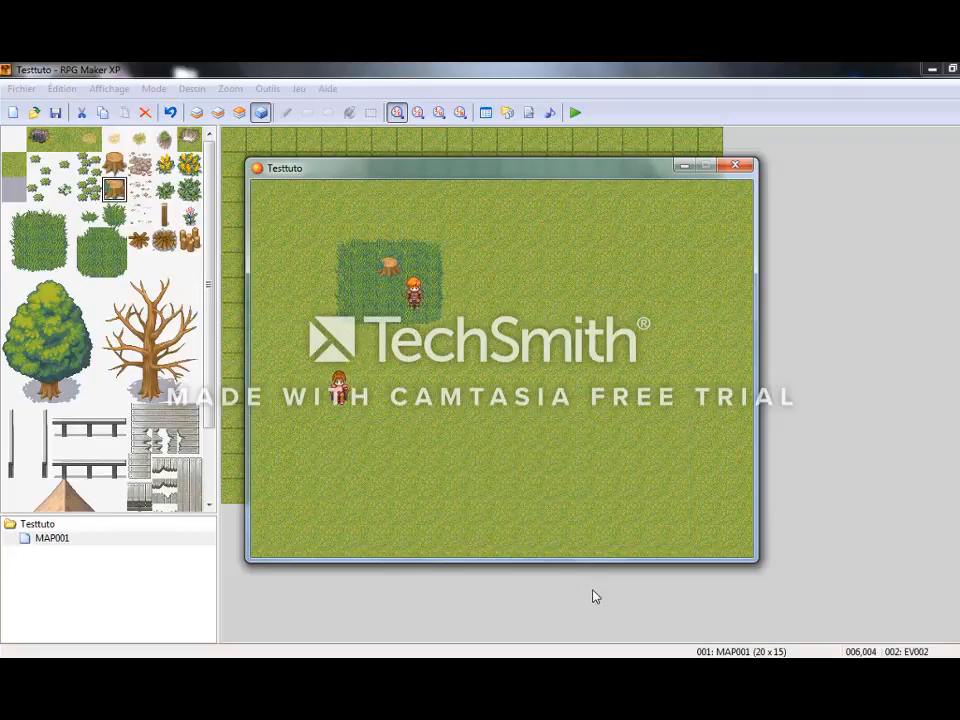
key("Left")
key("Left")
key("Return")
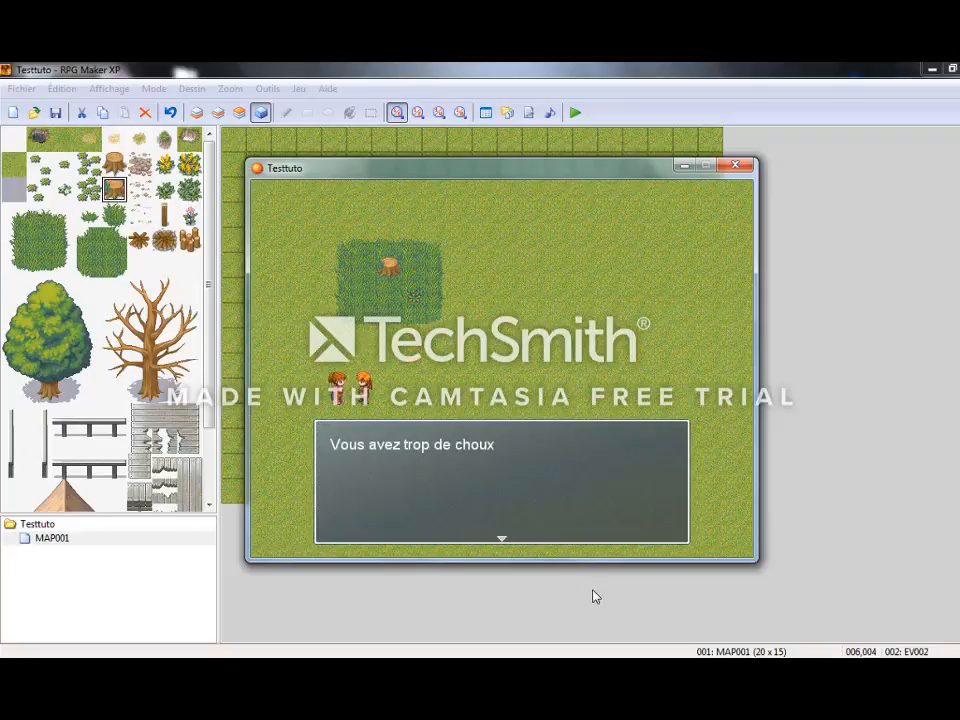
key("Return")
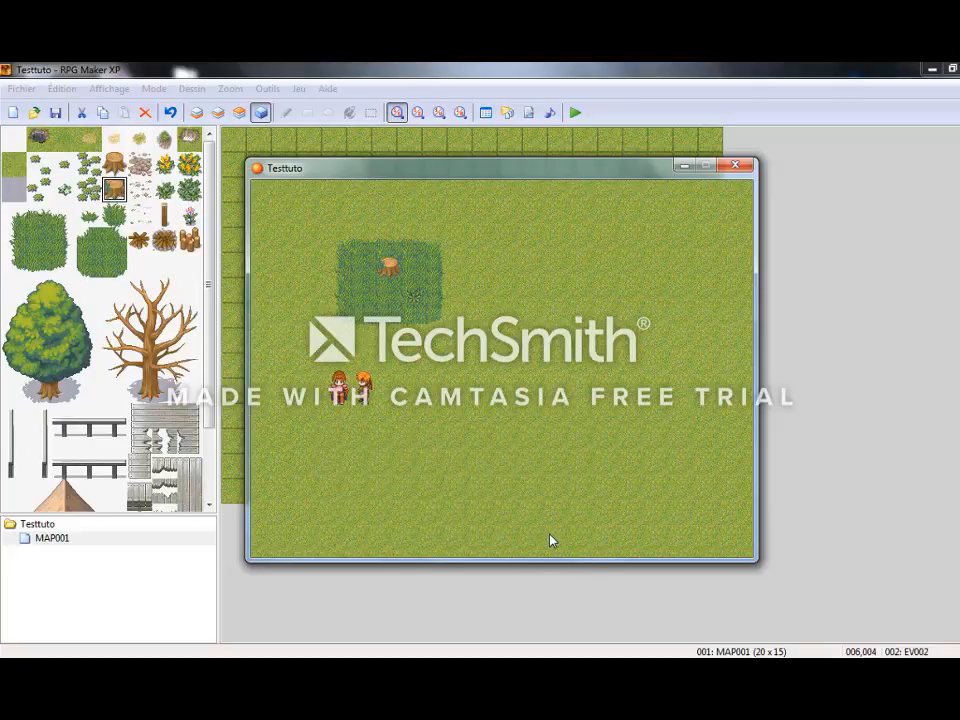
left_click(735, 166)
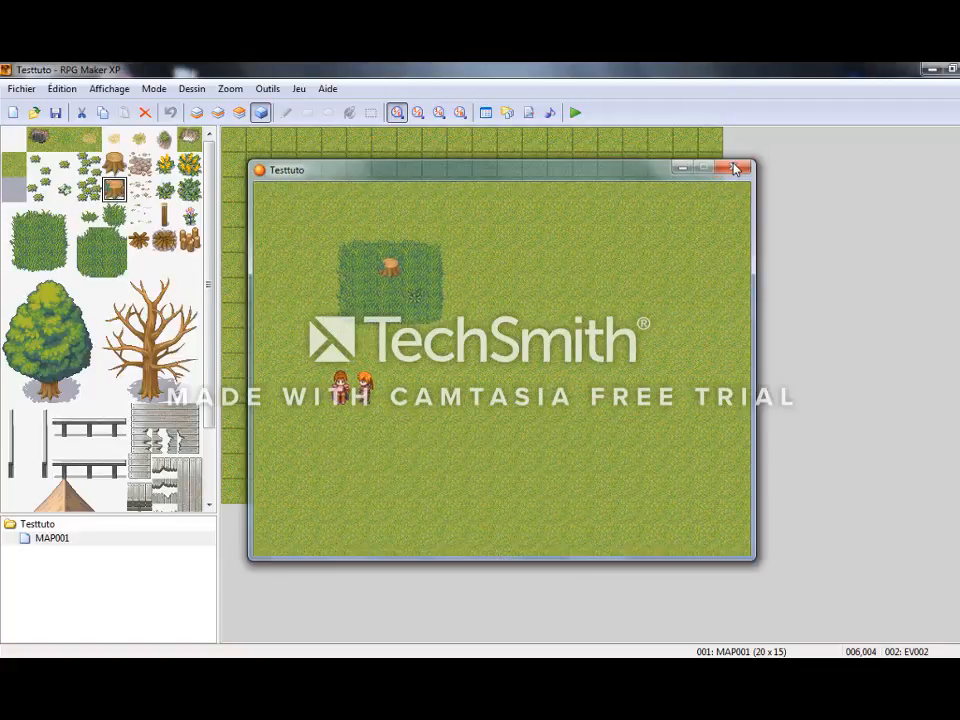
In the plant event EV002, insert the sound effect 006-System06 before the cabbage message, after previewing sounds, and apply the change.
double_click(384, 240)
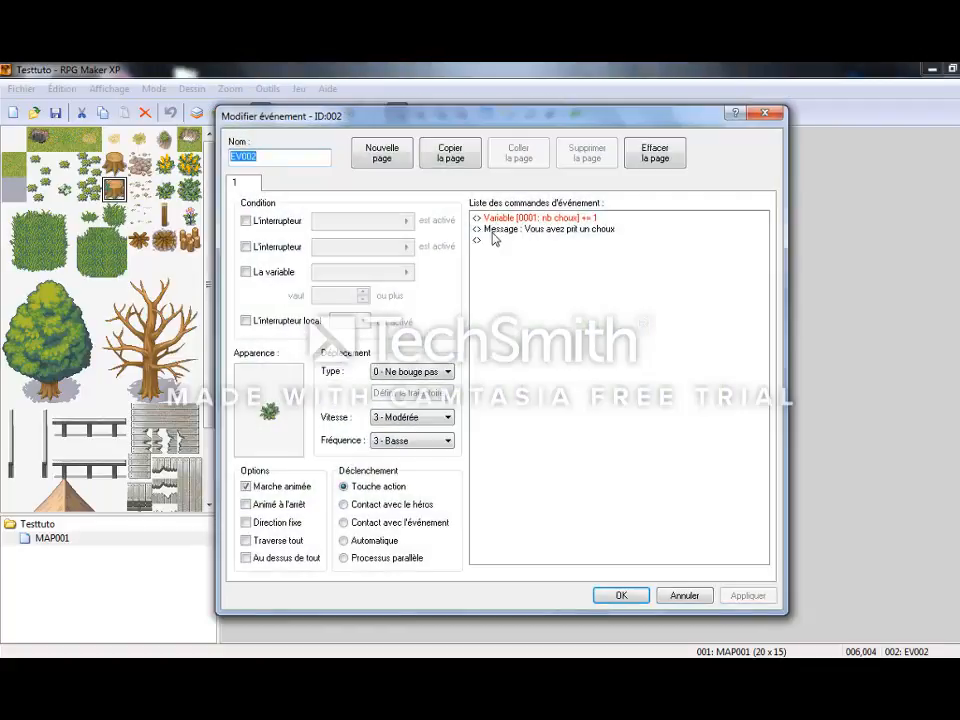
double_click(511, 238)
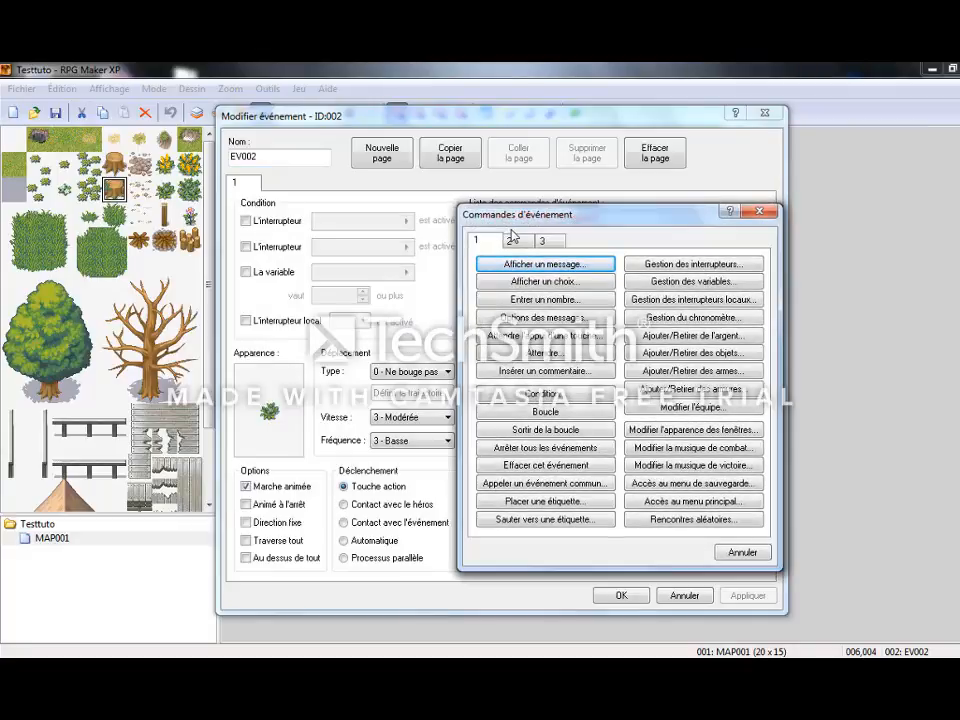
left_click(511, 242)
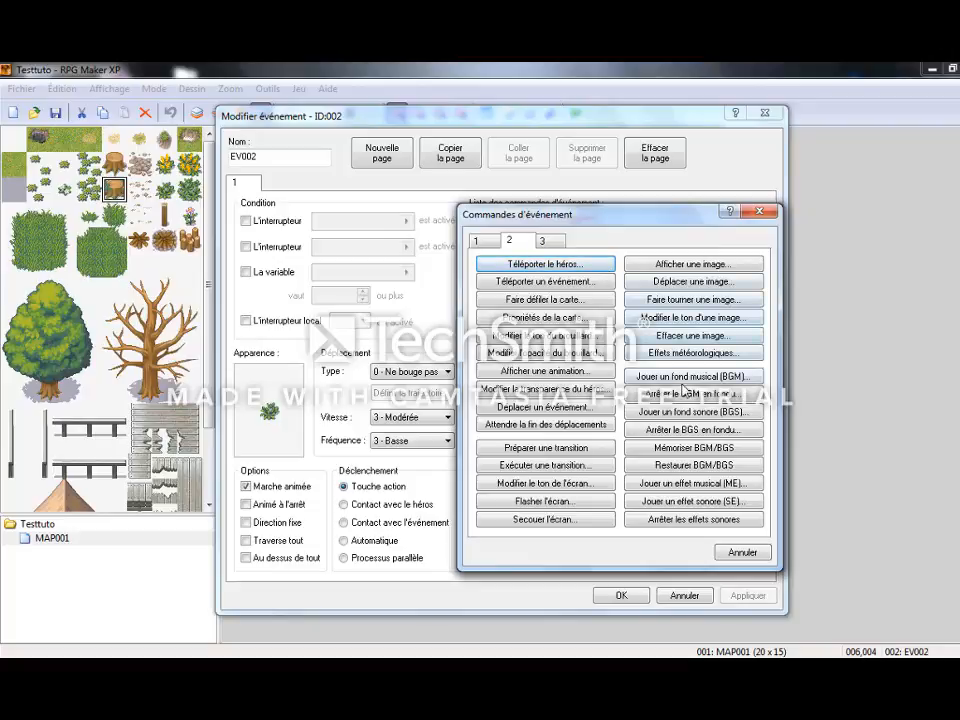
left_click(713, 501)
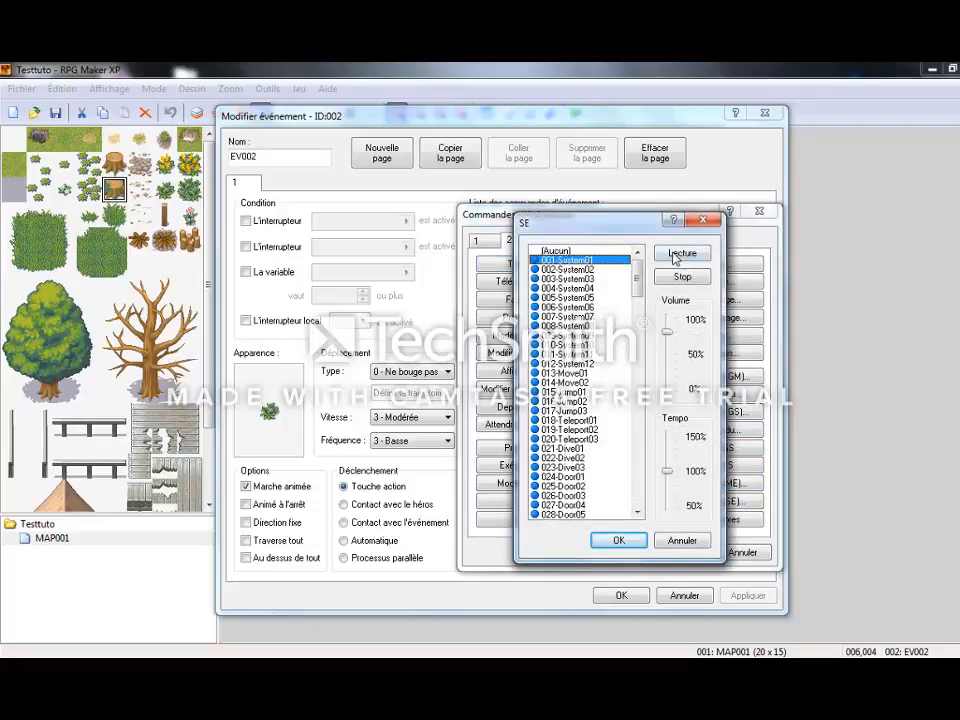
left_click(677, 256)
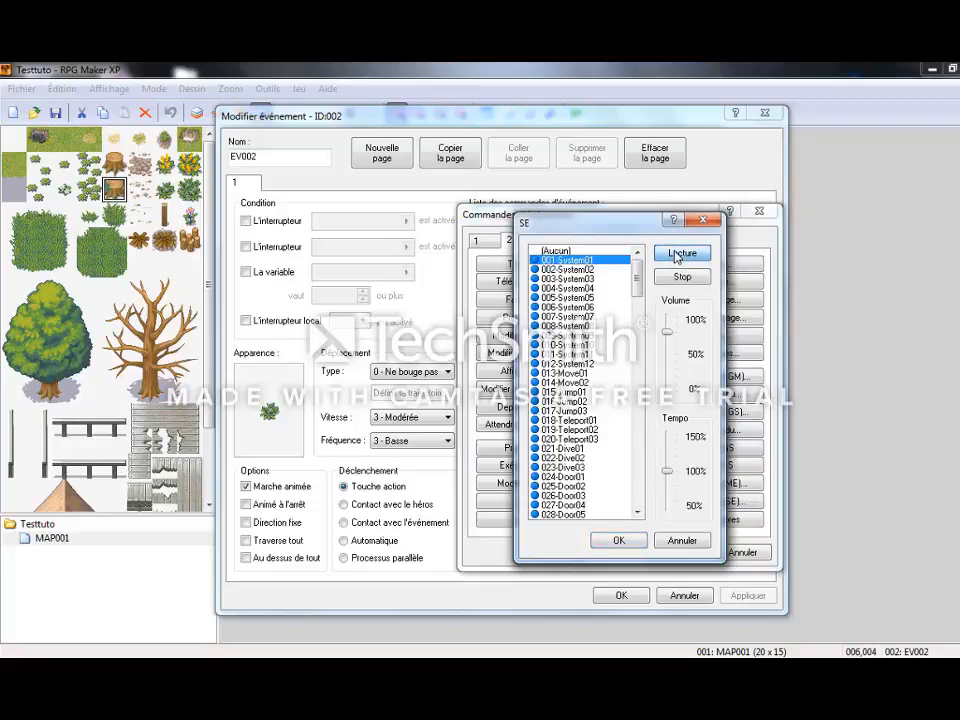
left_click(568, 307)
left_click(672, 254)
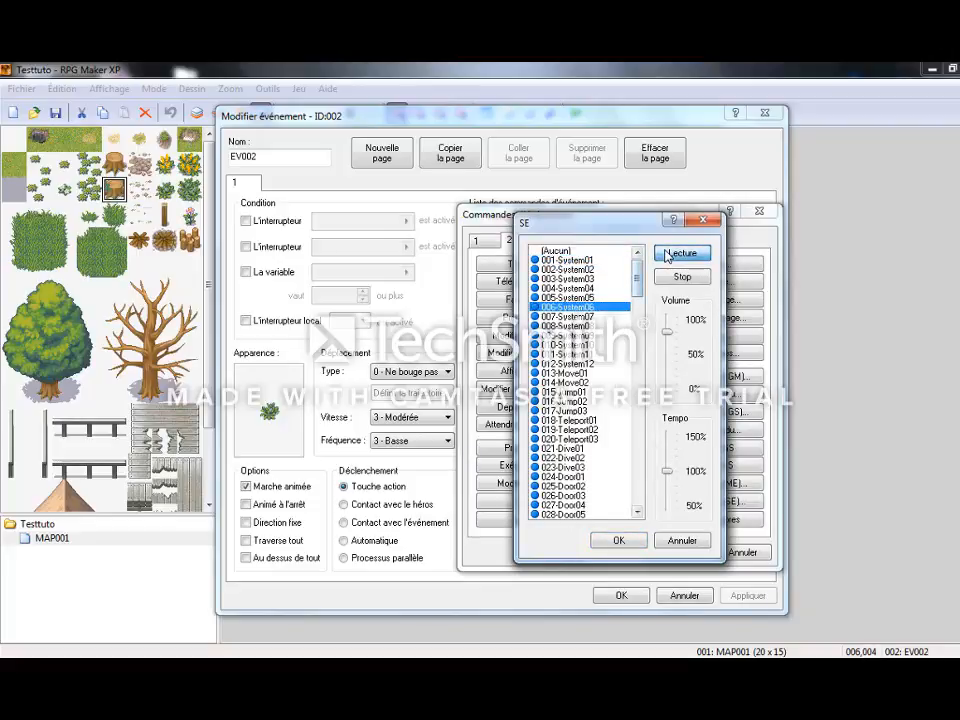
left_click(620, 540)
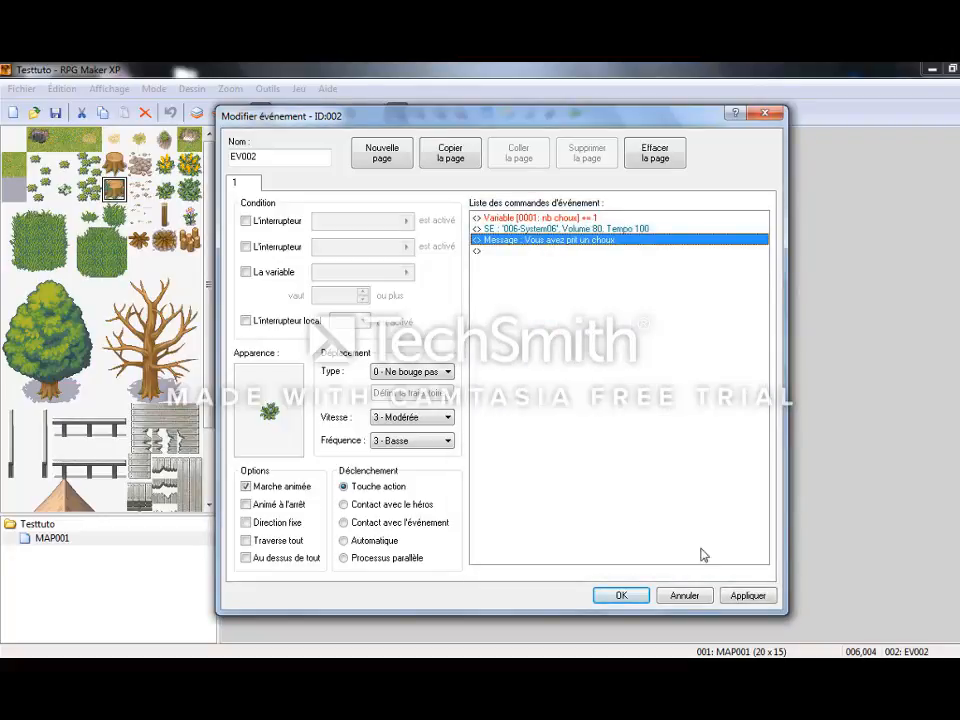
left_click(750, 596)
left_click(622, 596)
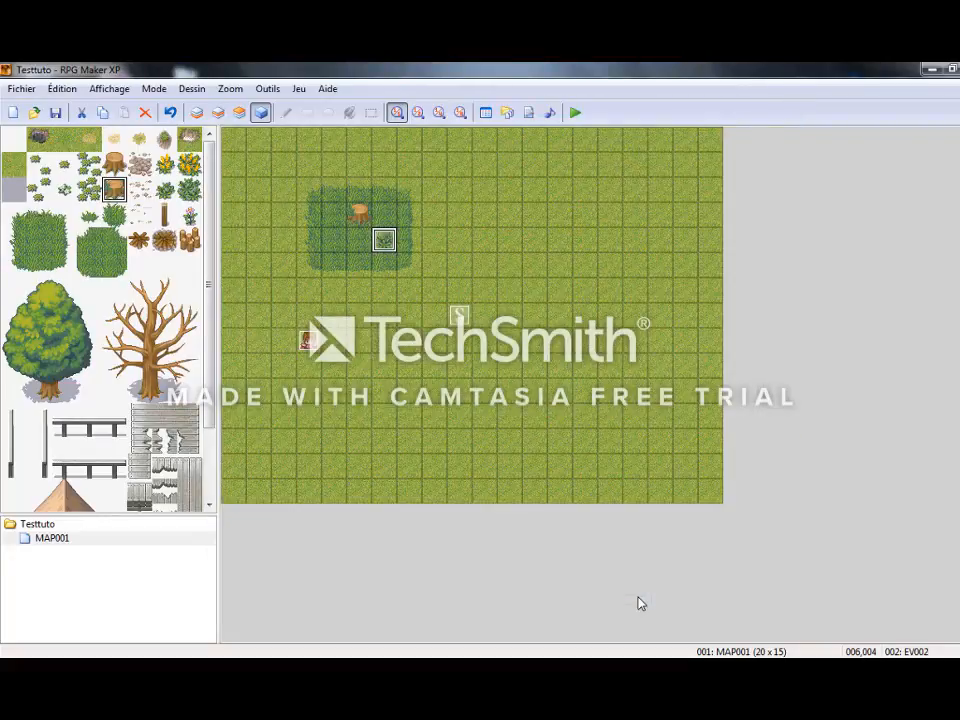
Launch a playtest, continue the saved game and pick cabbages from the plant to hear the sound effect.
key("F12")
key("Return")
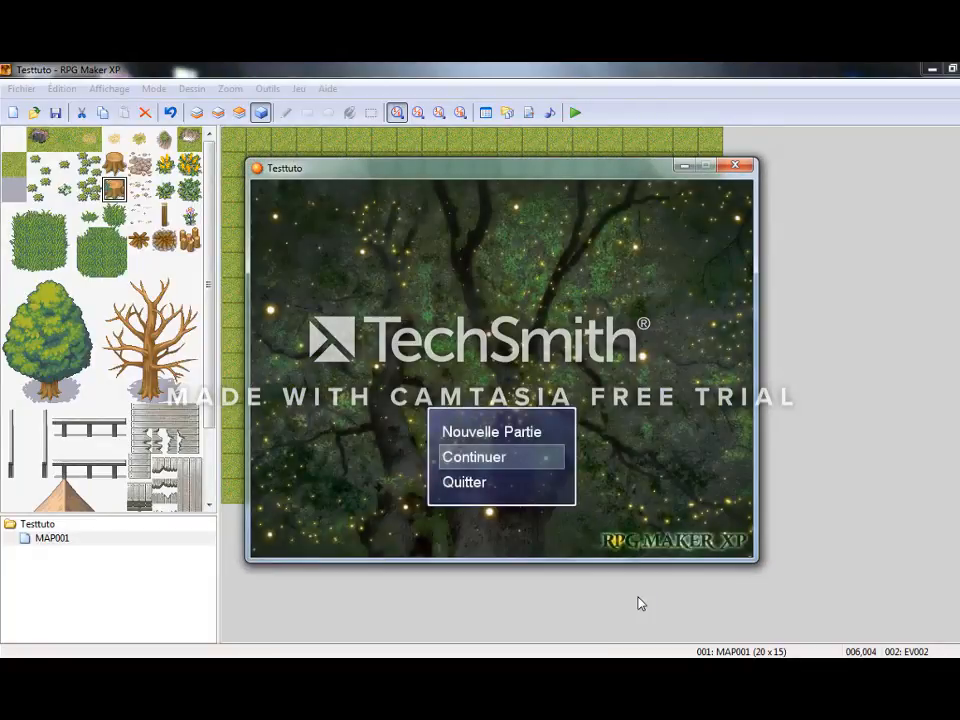
key("Return")
key("Return")
key("Right")
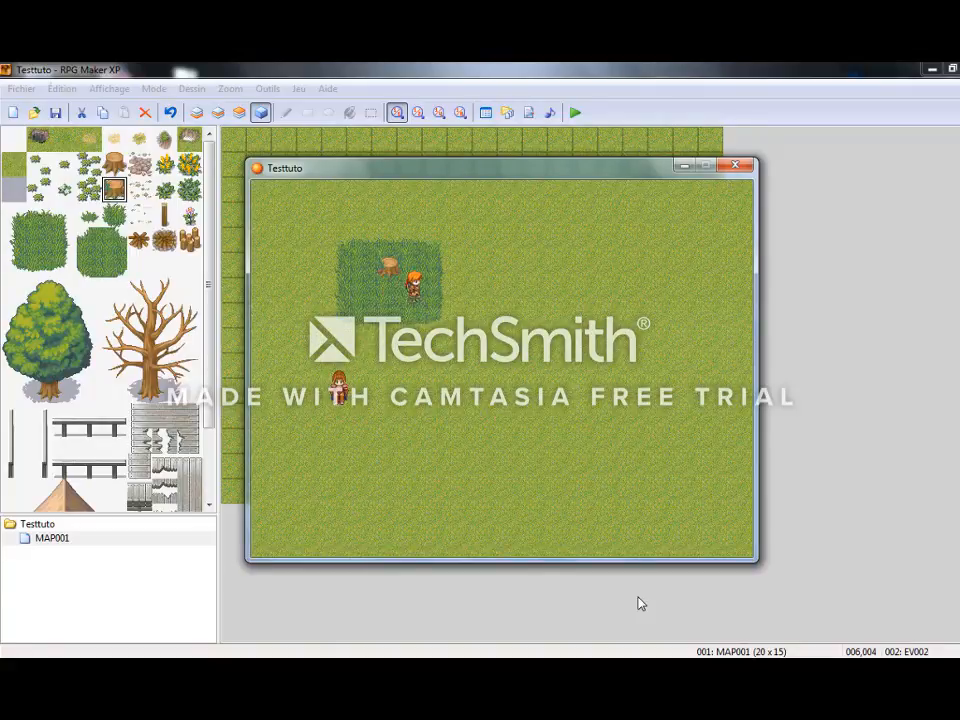
key("Return")
key("Return")
key("Return")
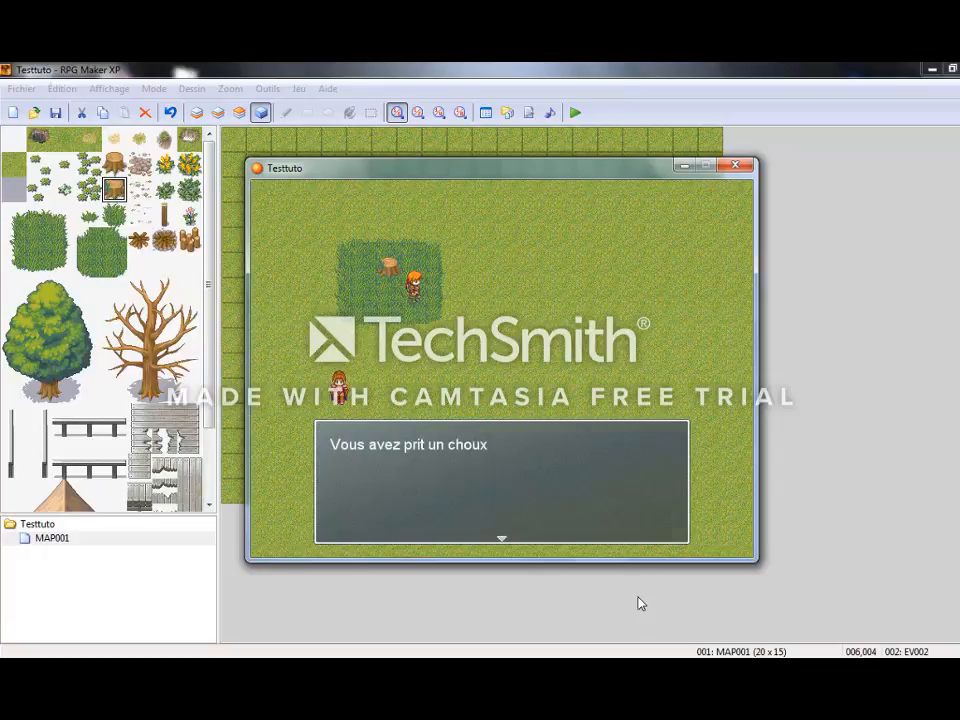
key("Return")
Step off the plant and back onto it, then pick cabbages from it several more times.
key("Left")
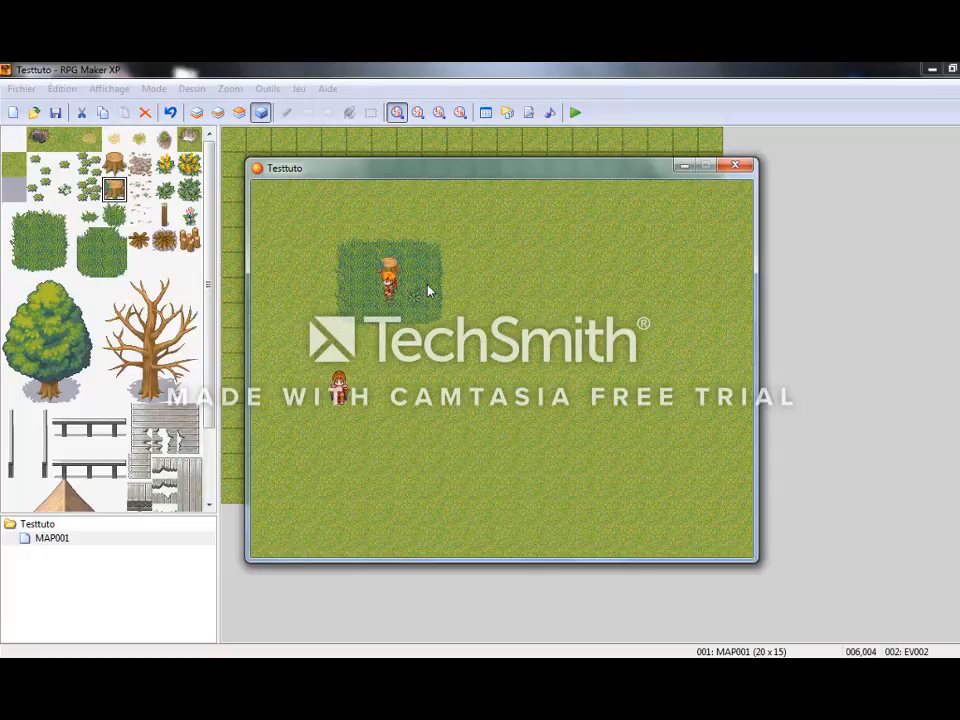
key("Right")
key("Return")
key("Return")
key("Return")
key("Return")
Walk down to the character, talk to it with the extra cabbages, dismiss the message and end the playtest.
key("Return")
key("Return")
key("Down")
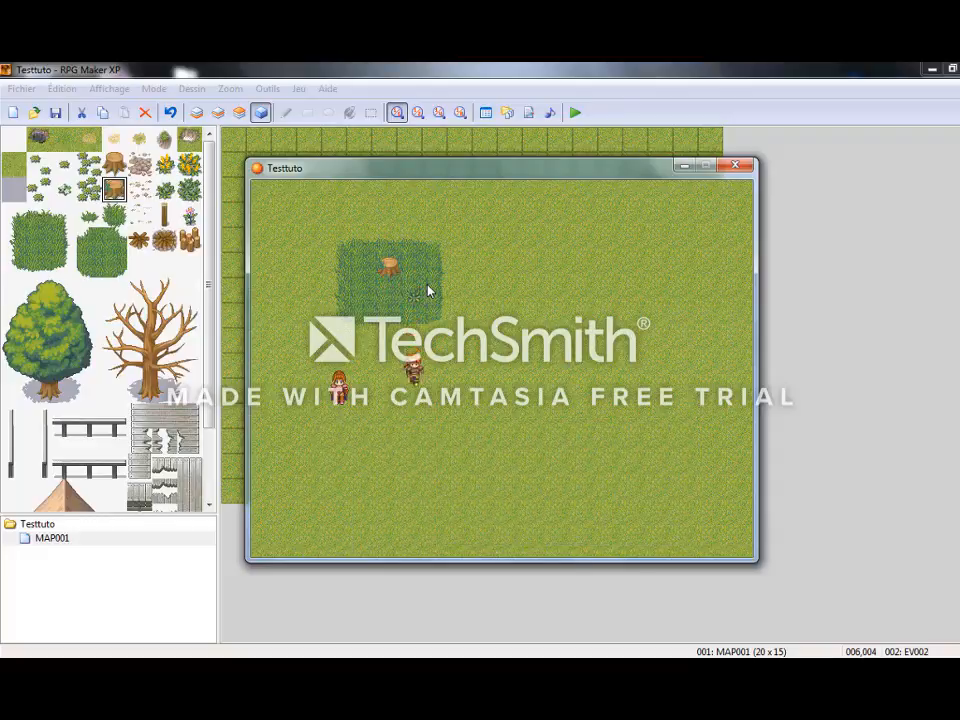
key("Left")
key("Up")
key("Left")
key("Return")
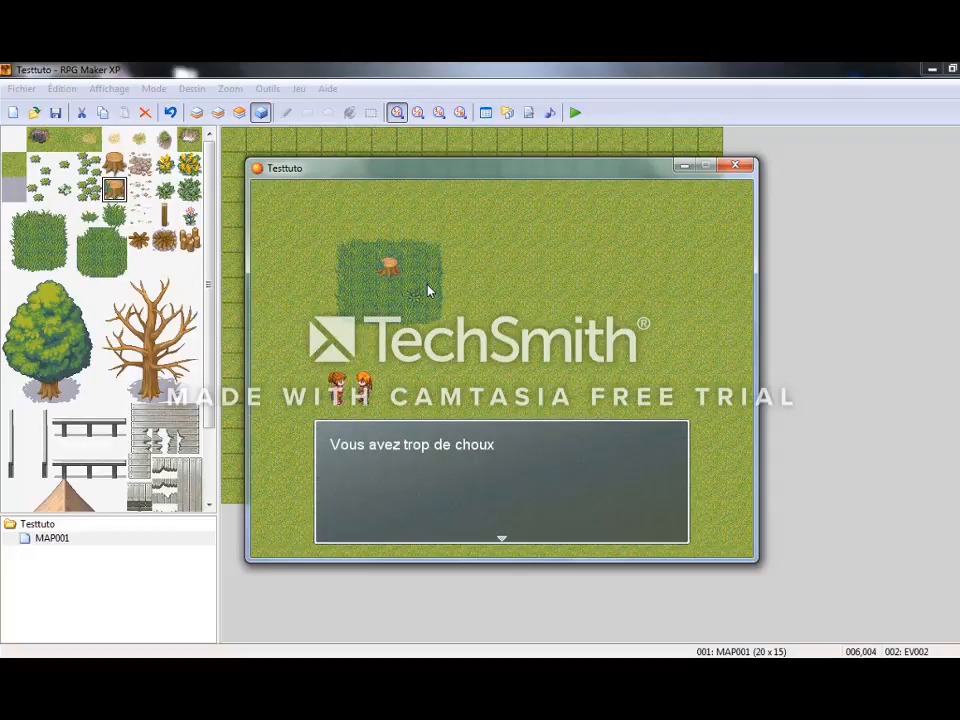
key("Return")
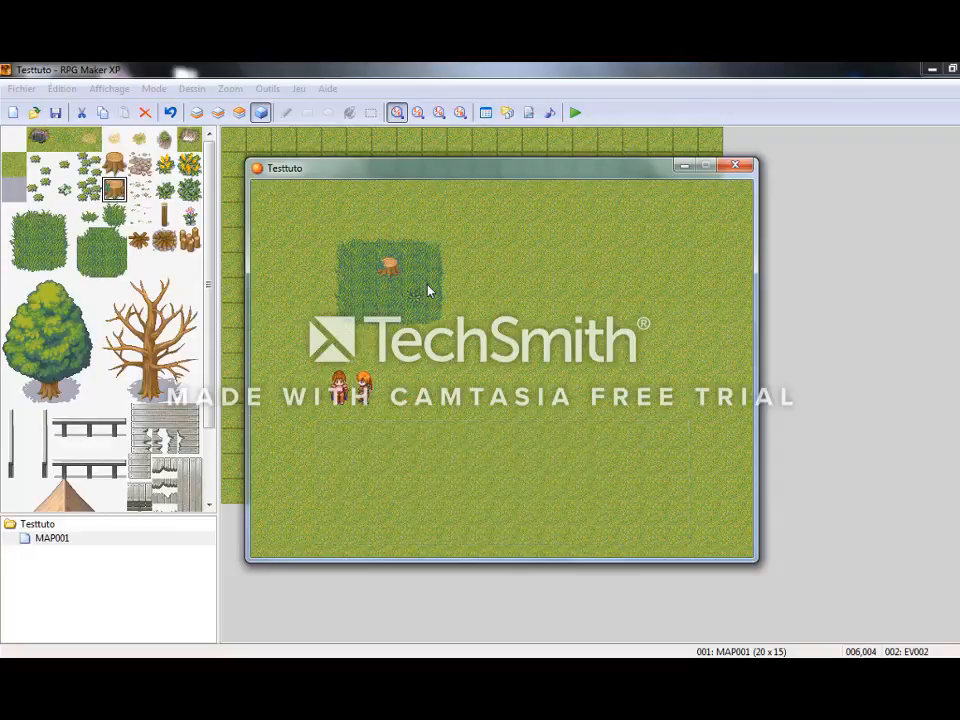
left_click(737, 167)
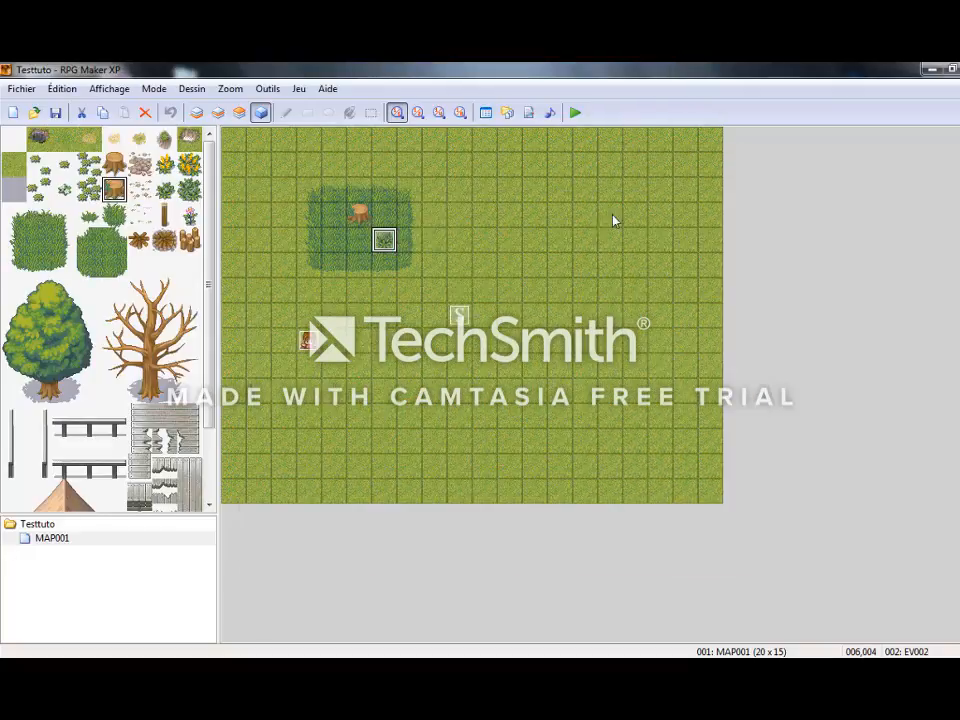
Add a command at the end of plant event EV002 that activates local switch A.
double_click(386, 240)
double_click(509, 250)
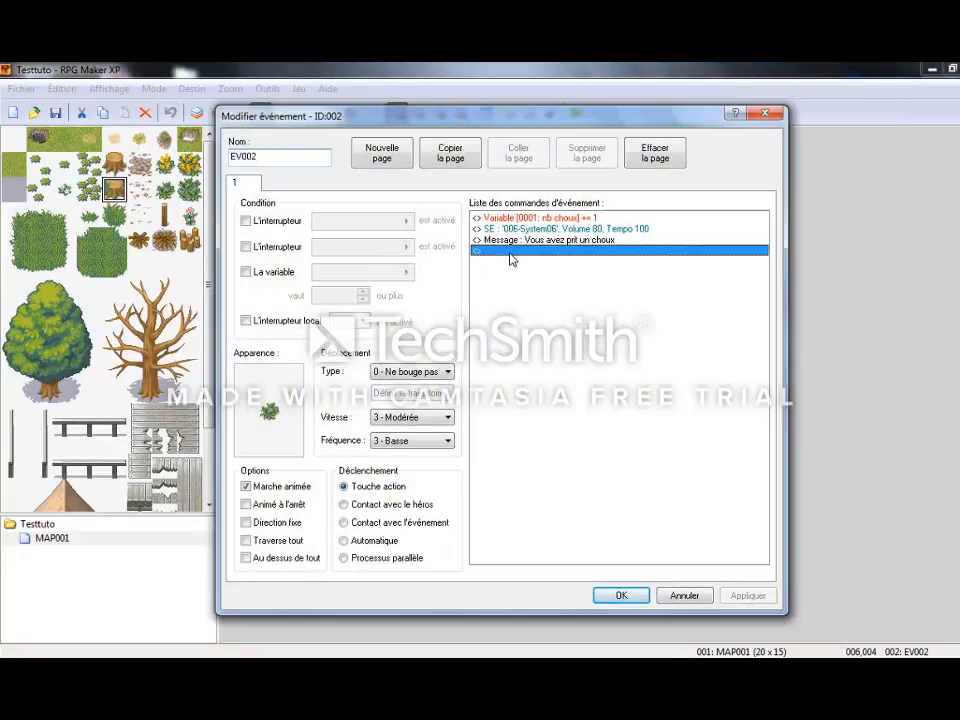
left_click(478, 241)
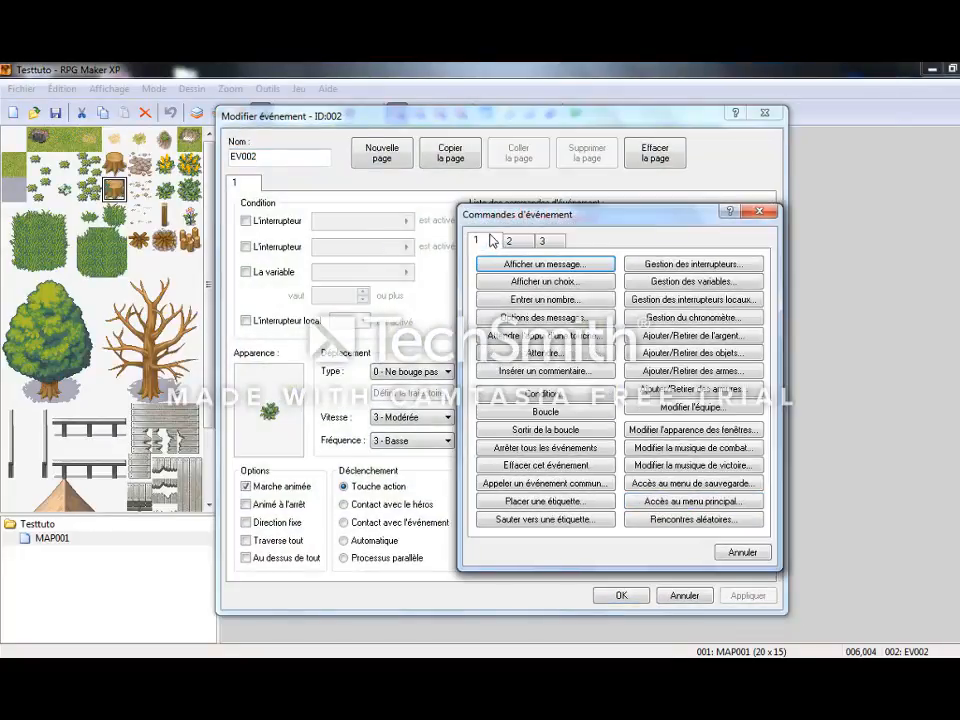
left_click(714, 300)
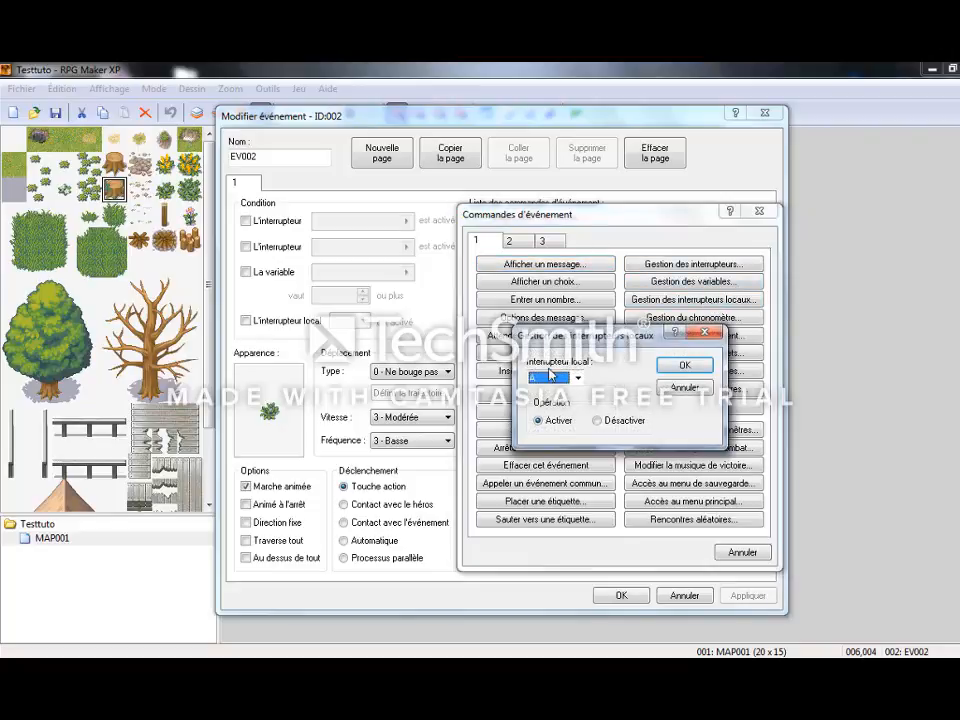
left_click(688, 366)
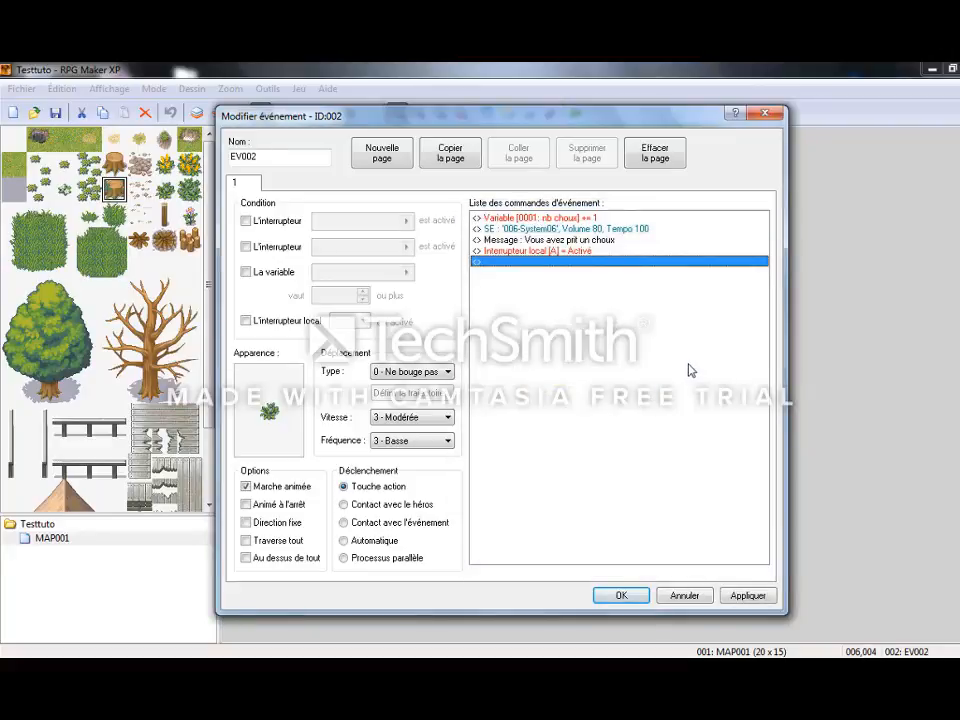
Add an empty second page to EV002 conditioned on local switch A being active, review both pages, and apply the event changes.
left_click(383, 155)
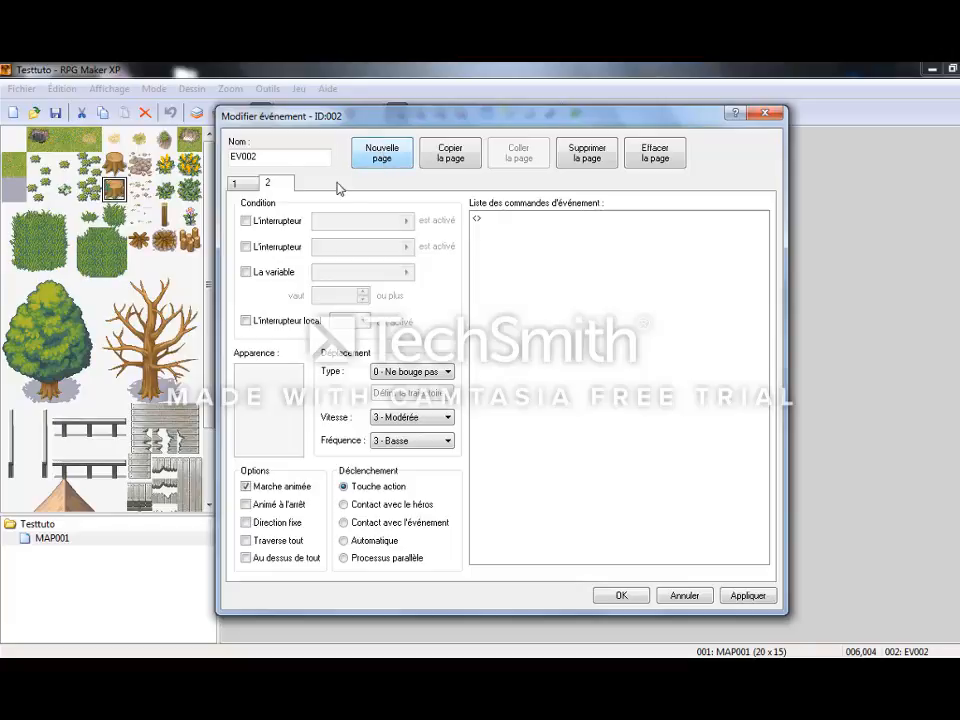
left_click(307, 326)
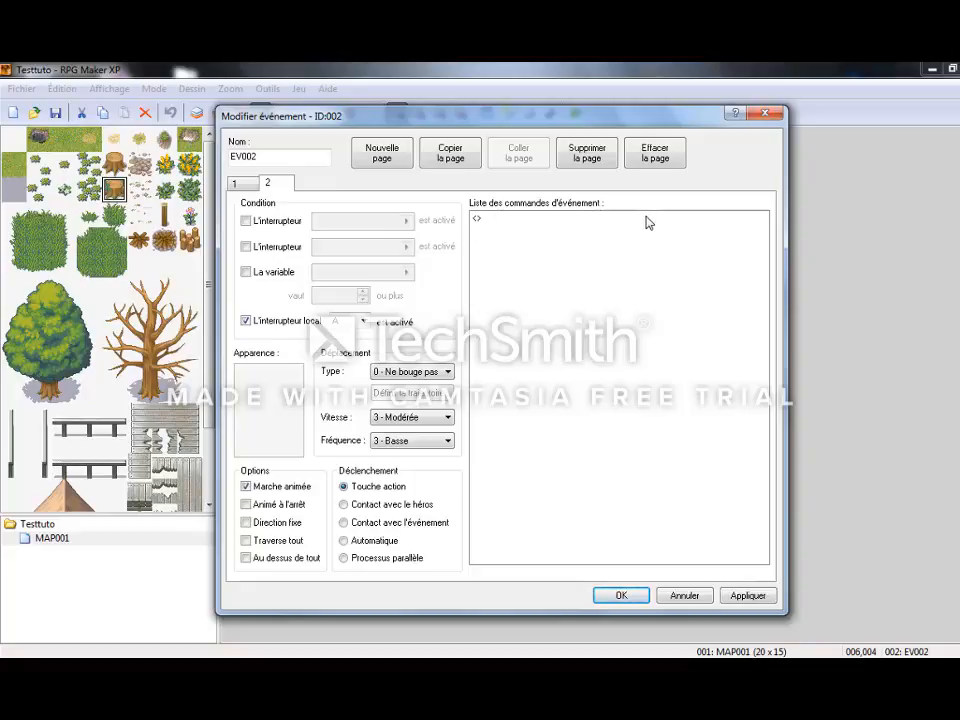
left_click(243, 187)
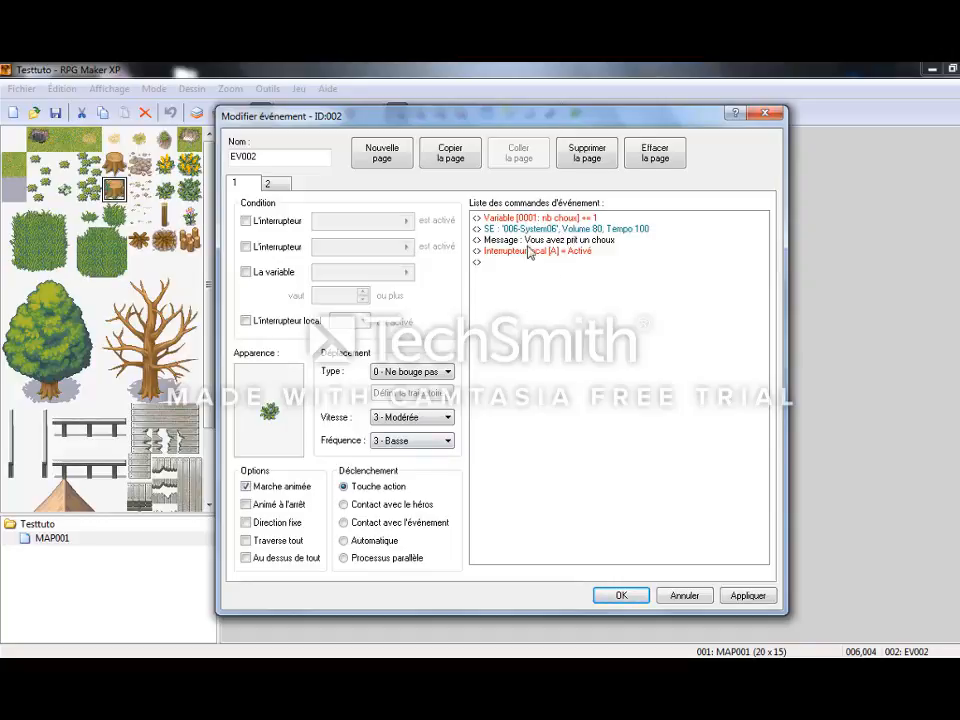
left_click(610, 252)
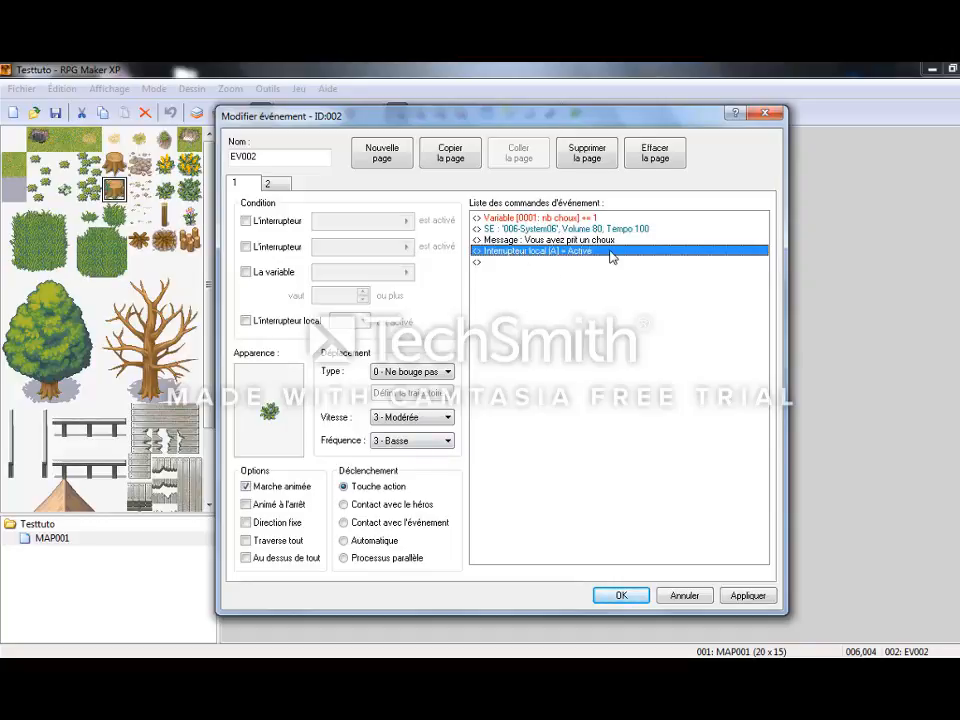
left_click(268, 186)
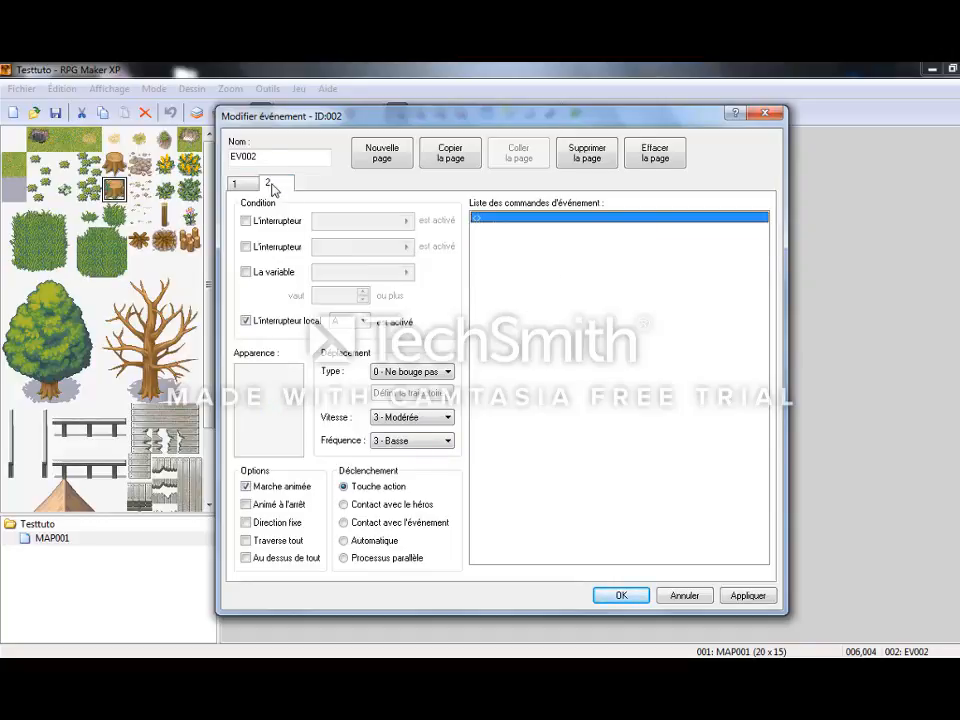
left_click(748, 595)
left_click(620, 596)
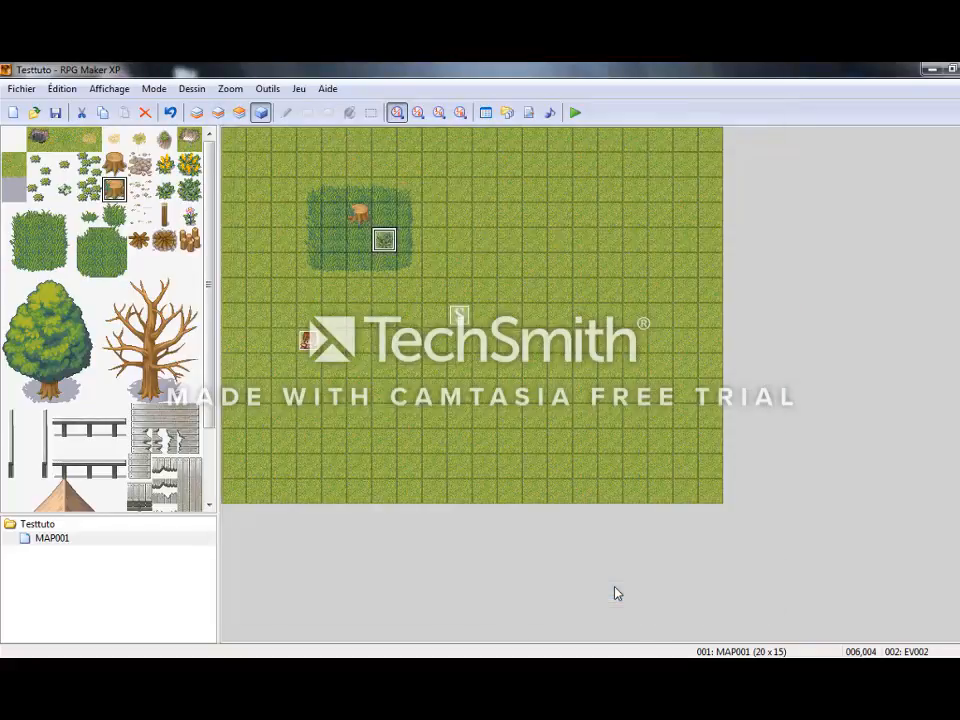
Start a playtest from save Fichier 1, pick the cabbage from the plant and dismiss the message.
key("F12")
key("Return")
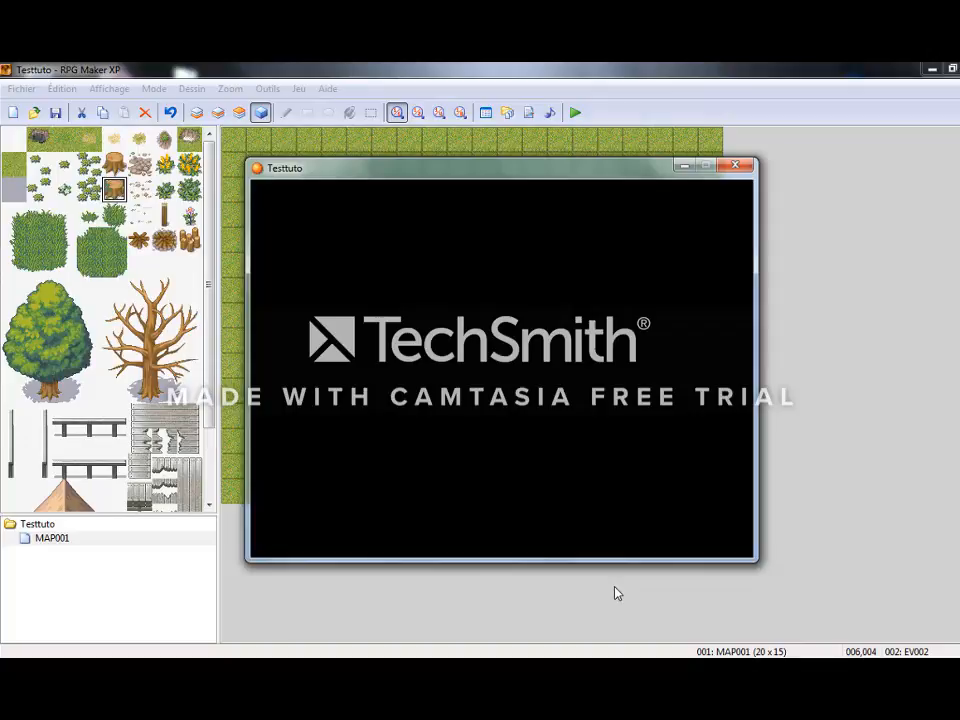
key("Return")
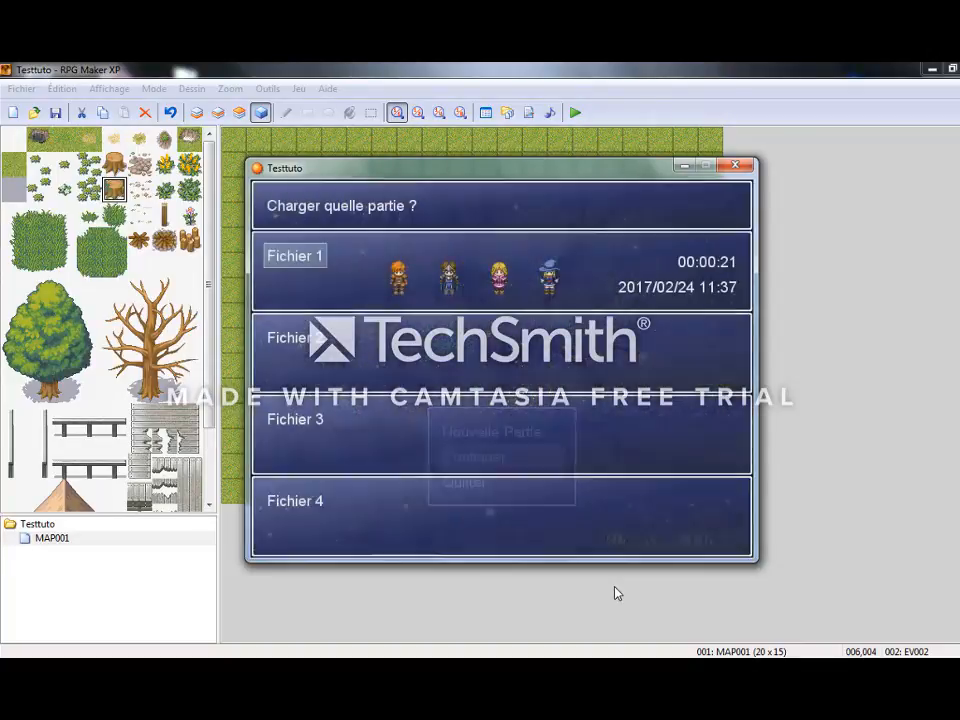
key("Return")
key("Return")
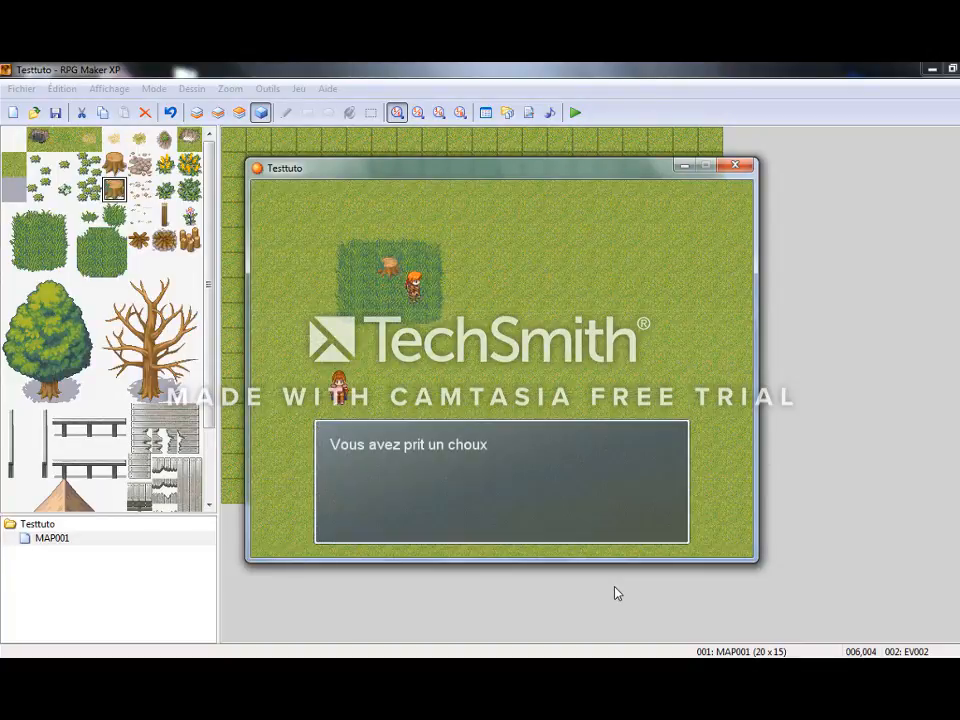
key("Return")
Walk back and forth over the picked plant's tile to check the local switch, and end the playtest.
key("Left")
key("Right")
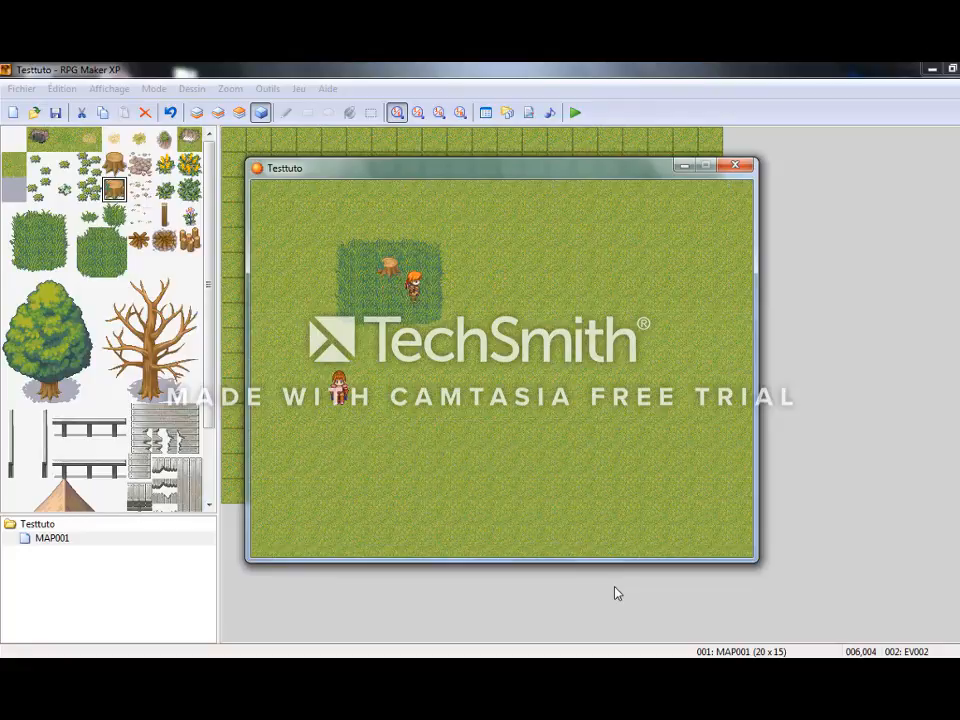
key("Right")
key("Left")
key("Right")
left_click(735, 165)
left_click(514, 292)
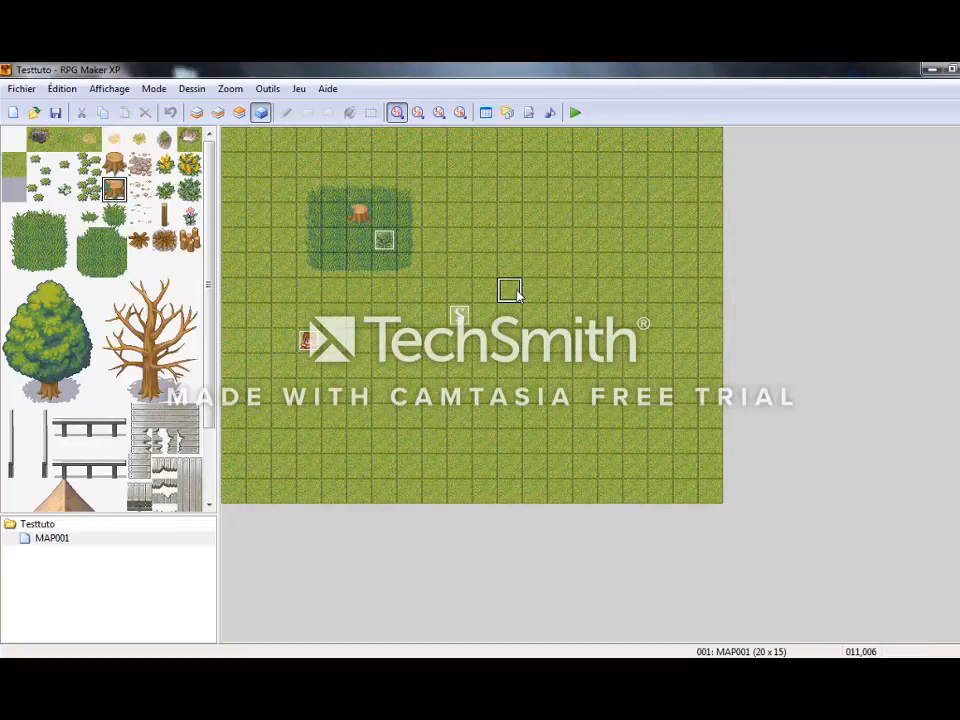
Copy plant event EV002 and paste the copy onto map tile 004,004.
right_click(388, 241)
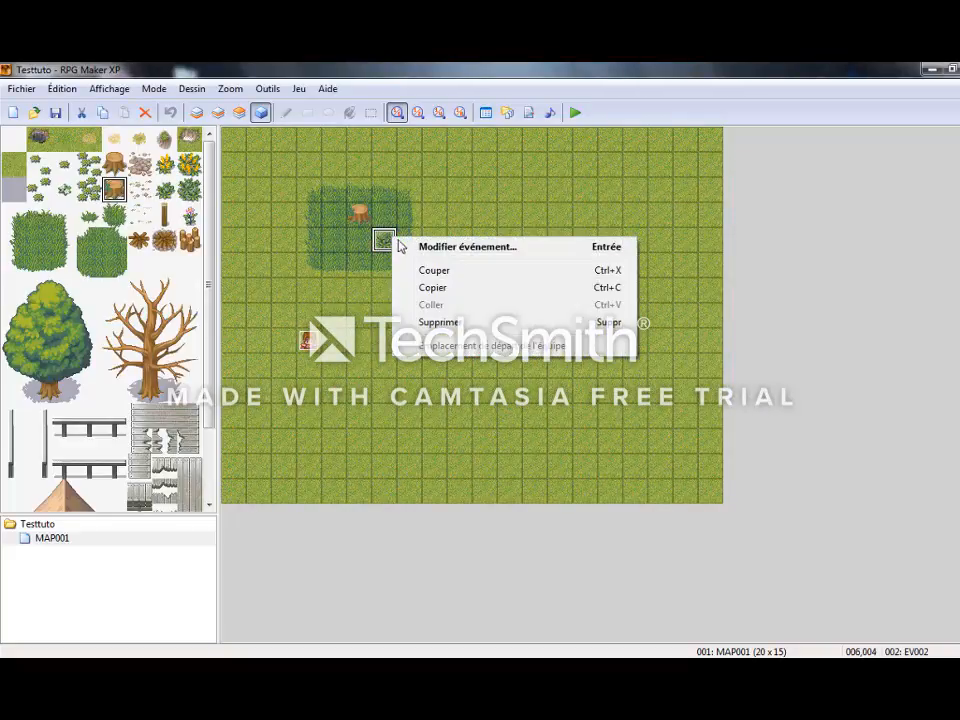
left_click(432, 287)
left_click(333, 240)
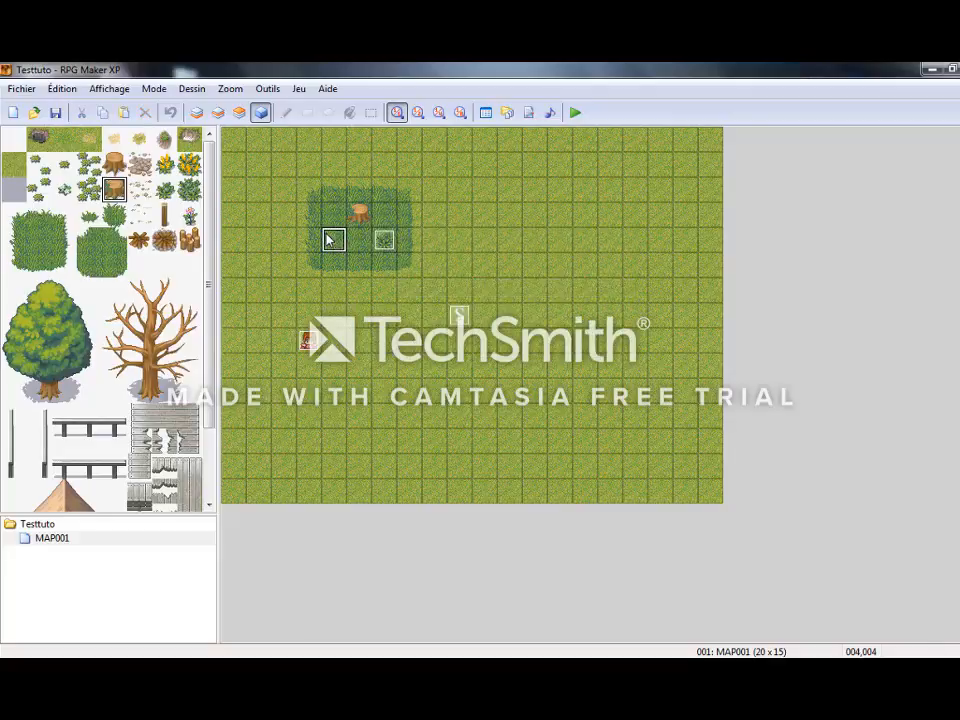
right_click(332, 240)
left_click(360, 302)
left_click(420, 326)
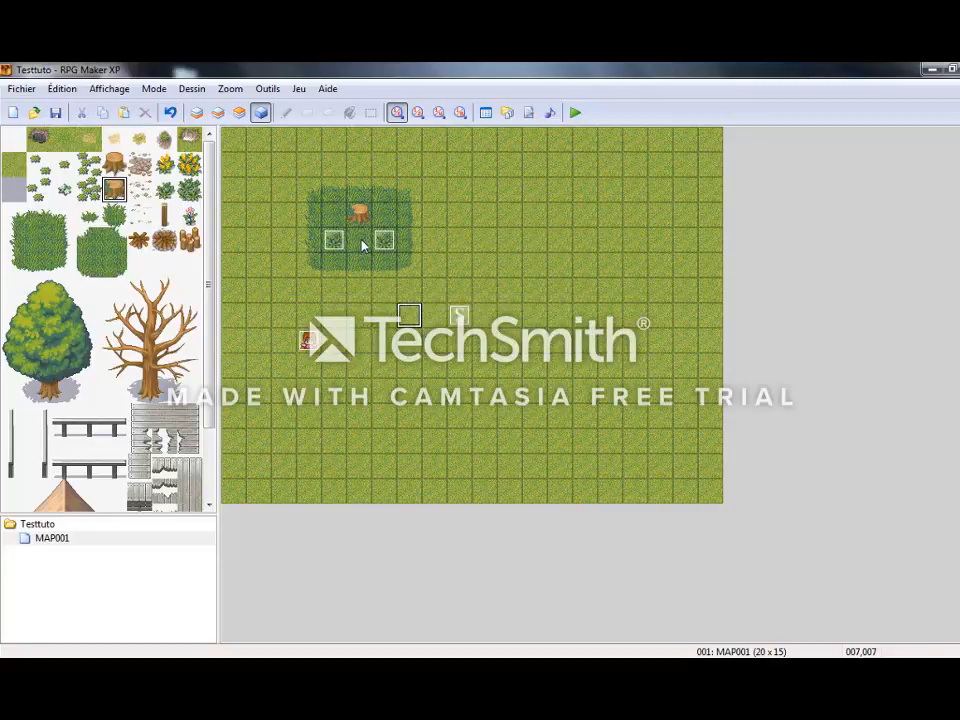
Paste two more plant copies in the same row, between the existing two plants and on tile 007,004.
right_click(364, 246)
left_click(400, 306)
left_click(386, 342)
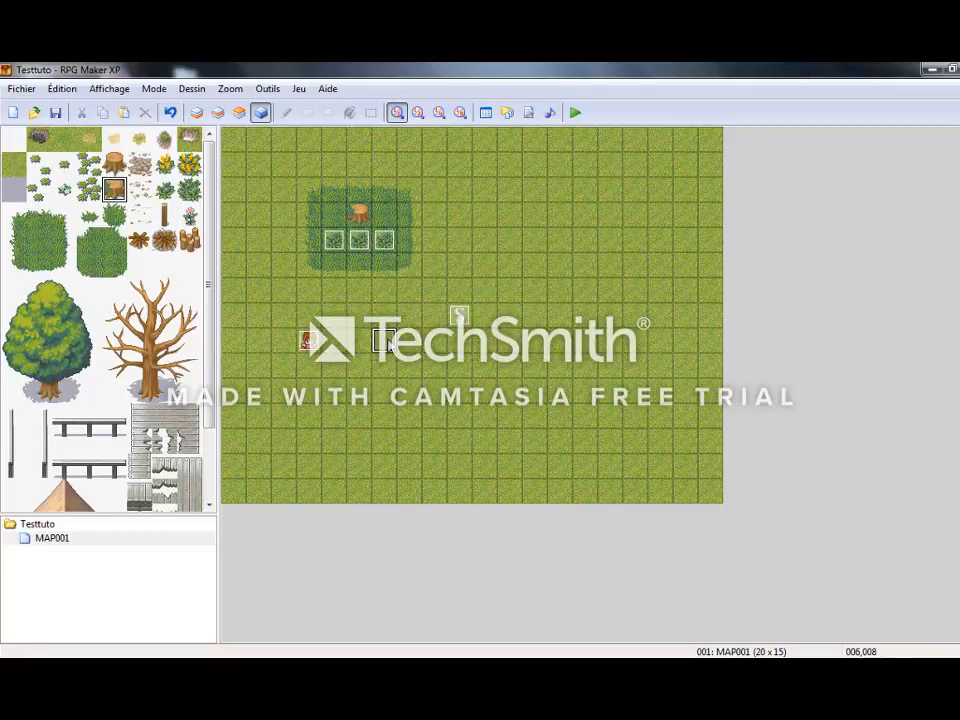
right_click(410, 242)
left_click(440, 312)
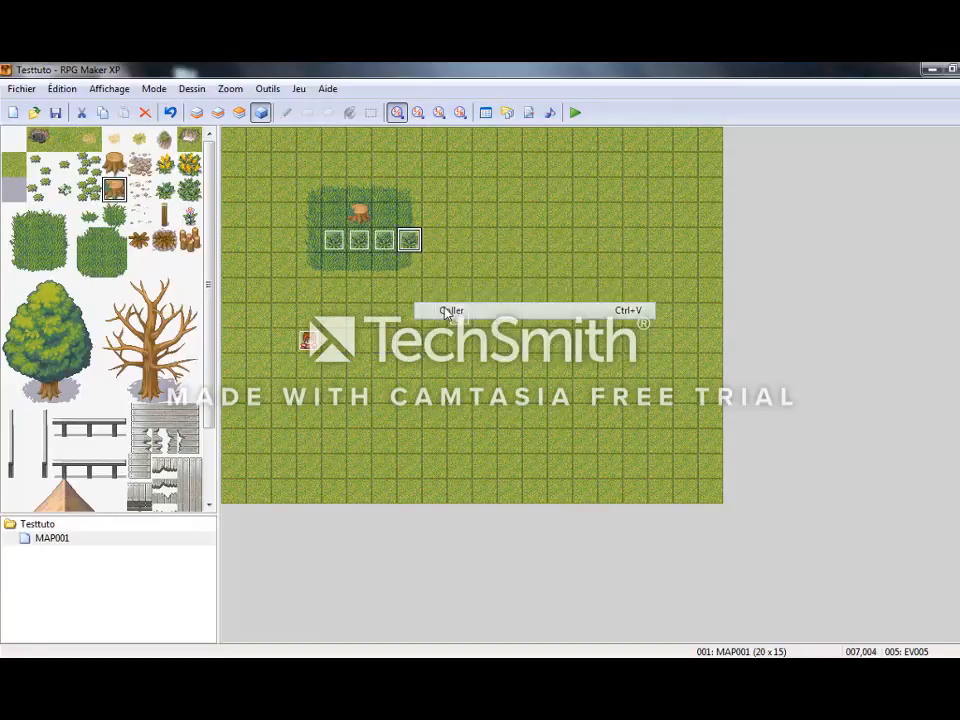
left_click(462, 368)
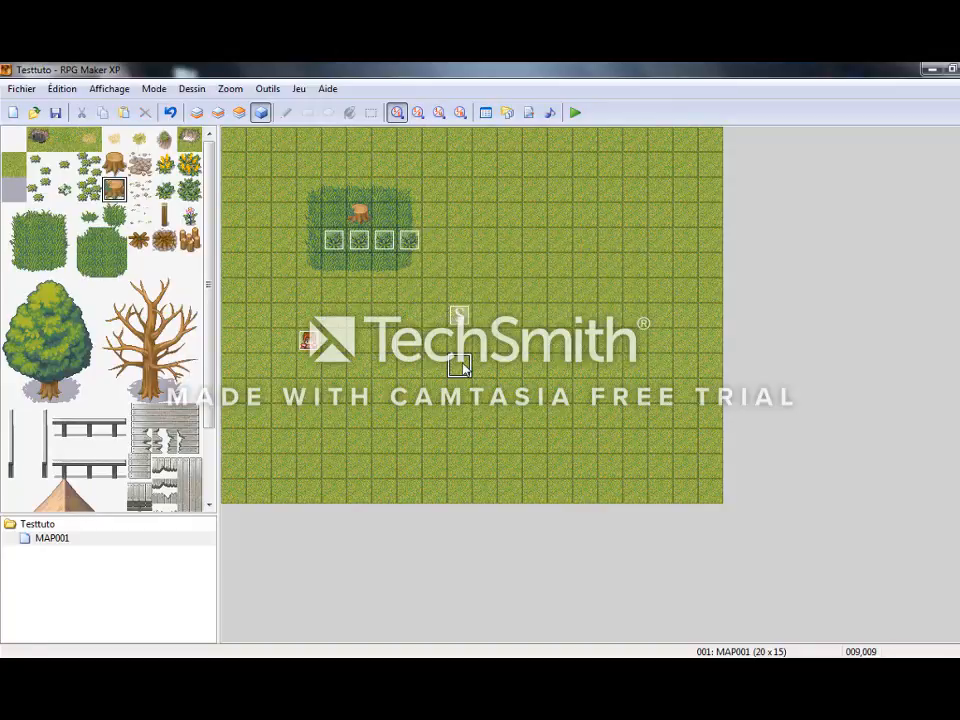
Start a new playtest from the save and pick the cabbage from the plant directly below the stump.
key("F12")
key("Return")
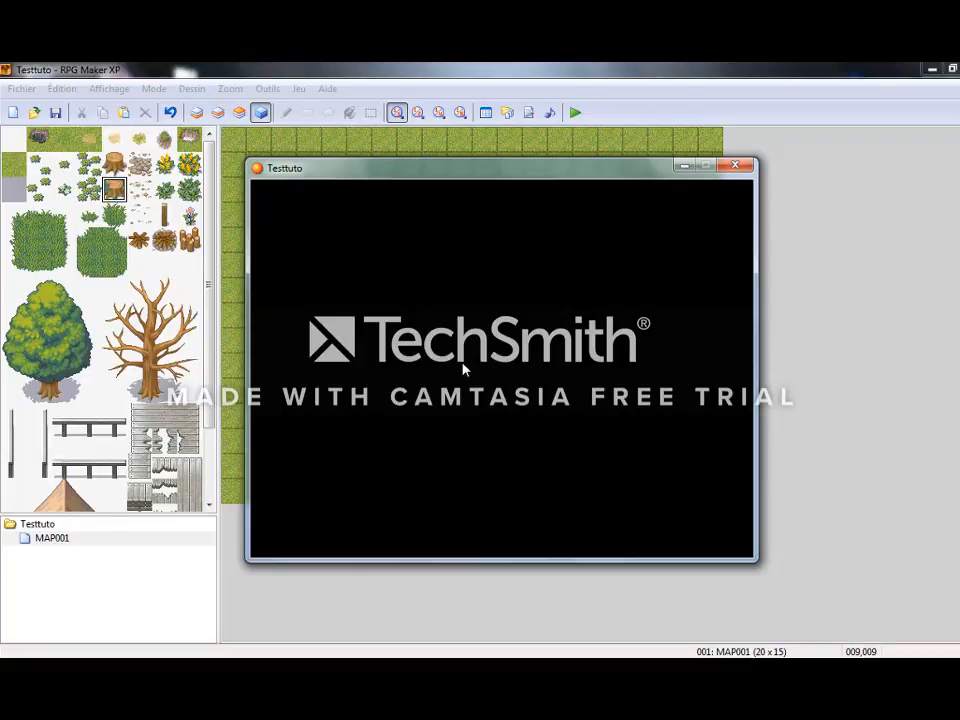
key("Return")
key("Return")
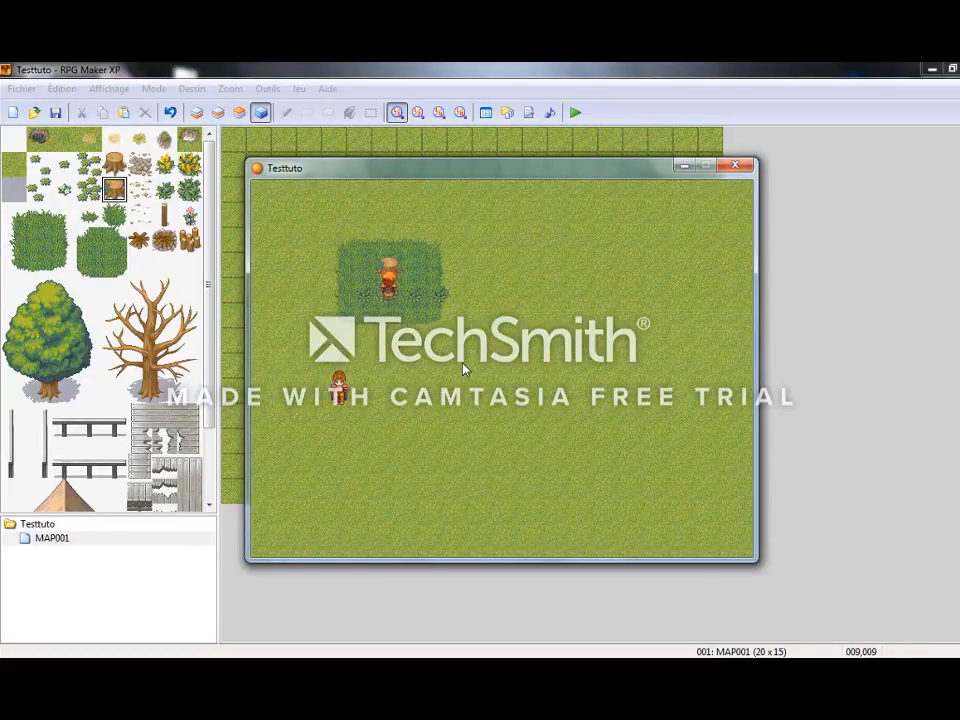
Walk down to the character, talk to it with one cabbage and dismiss its message.
key("Return")
key("Return")
key("Down")
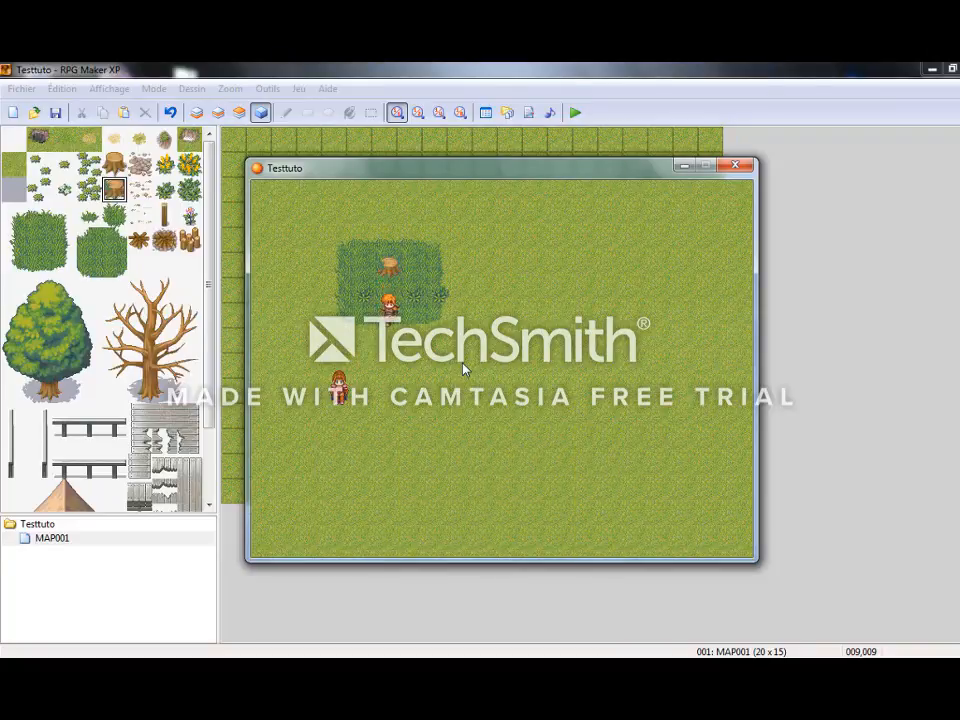
key("Left")
Pick the cabbage from the westernmost plant and talk to the character with two cabbages.
key("Return")
key("Return")
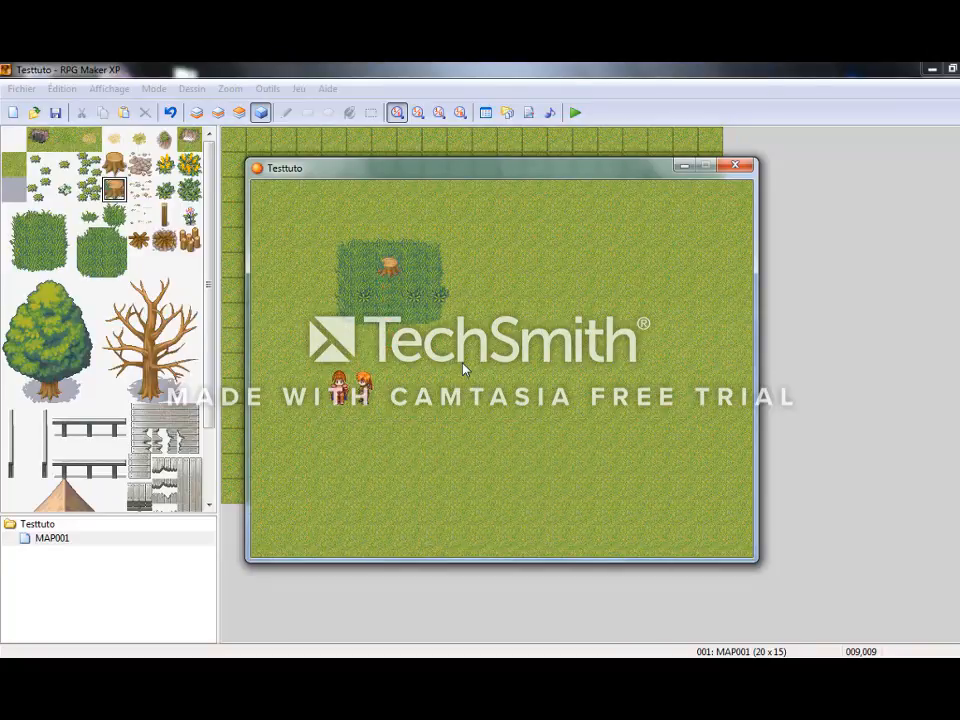
key("Up")
key("Return")
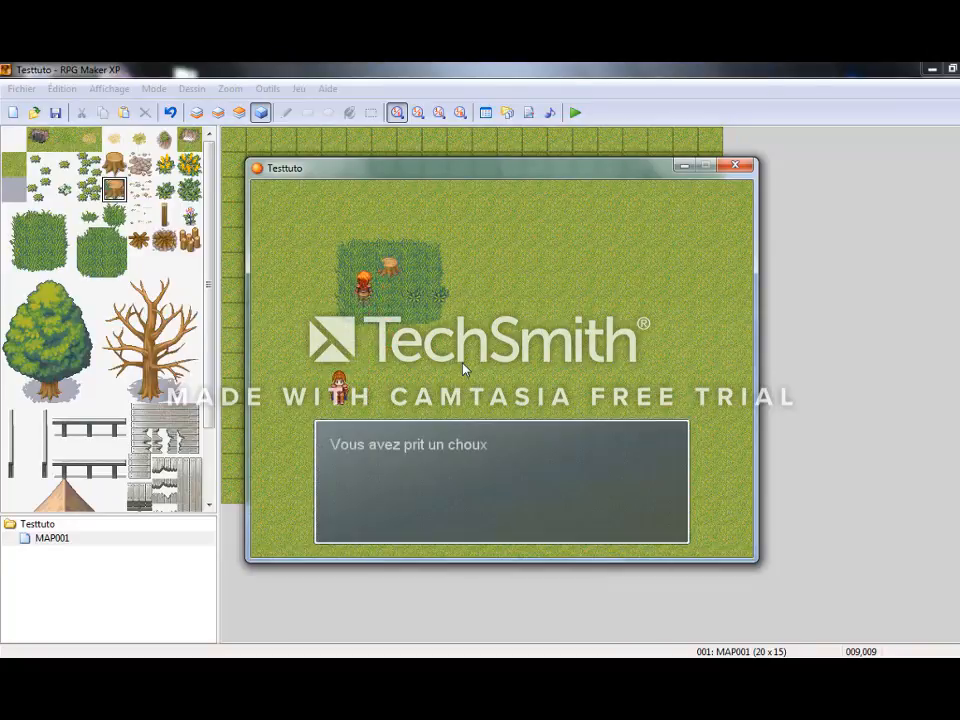
key("Return")
key("Down")
key("Left")
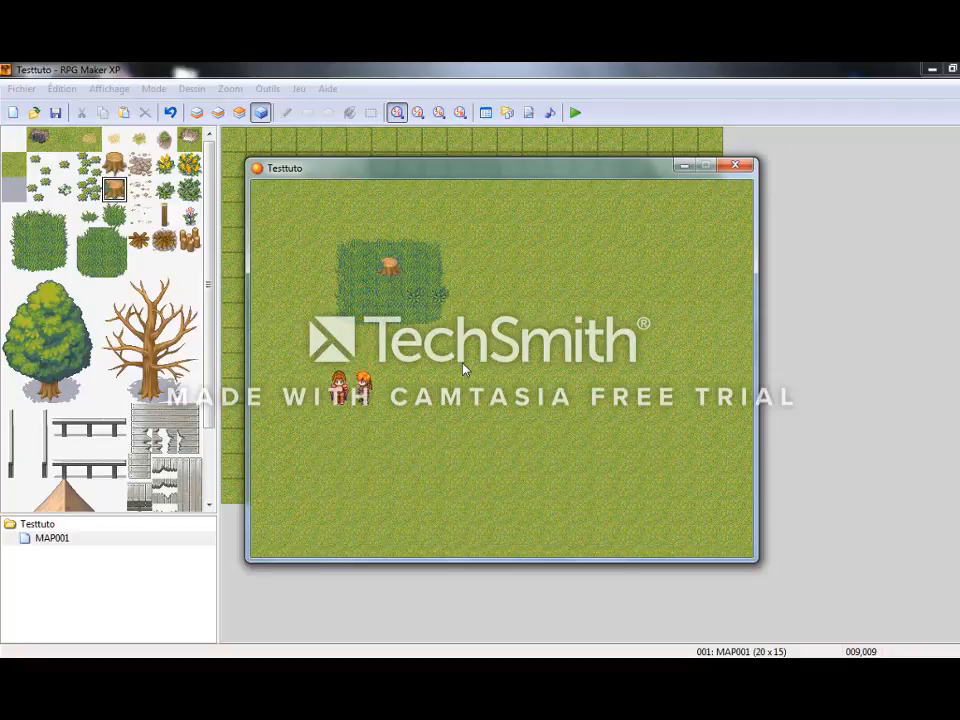
key("Return")
Pick a third cabbage from the nearer of the two remaining plants and talk to the character again.
key("Return")
key("Right")
key("Up")
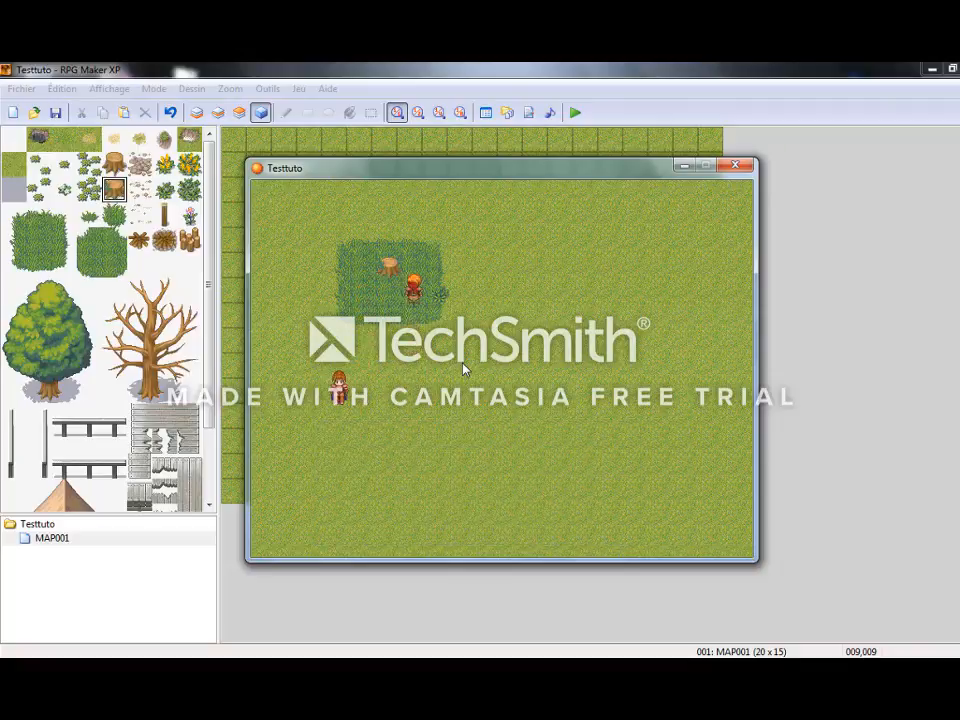
key("Return")
key("Return")
key("Down")
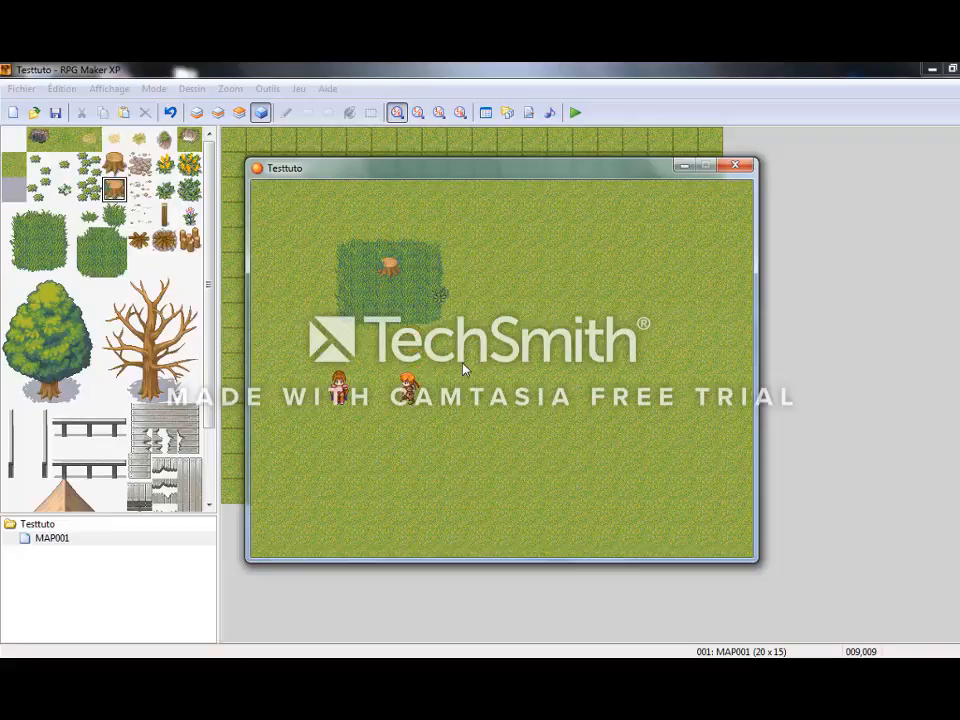
key("Left")
Walk up to the last remaining plant, pick its cabbage and dismiss the pickup message.
key("Return")
key("Return")
key("Right")
key("Up")
key("Return")
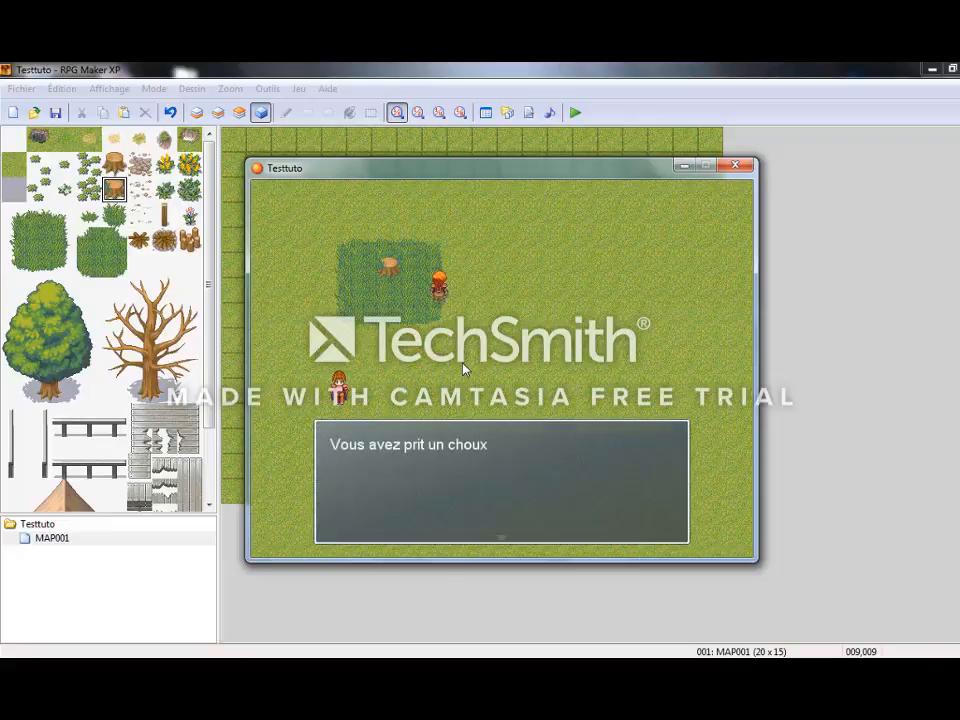
Return to the character, talk to it with four cabbages and end the playtest.
key("Return")
key("Down")
key("Left")
key("Return")
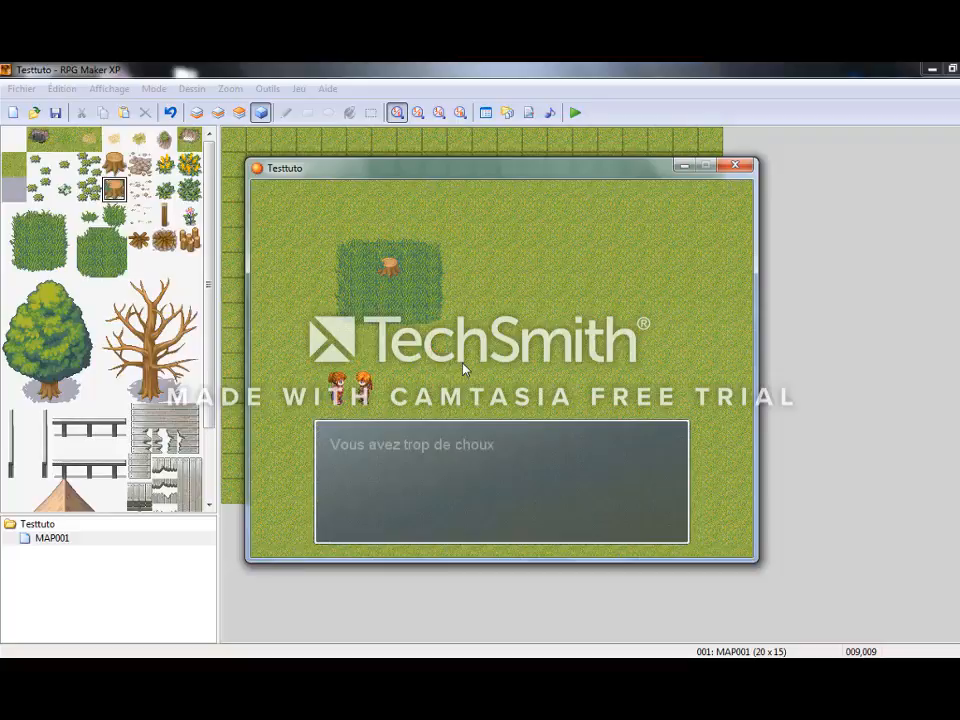
key("Return")
key("Return")
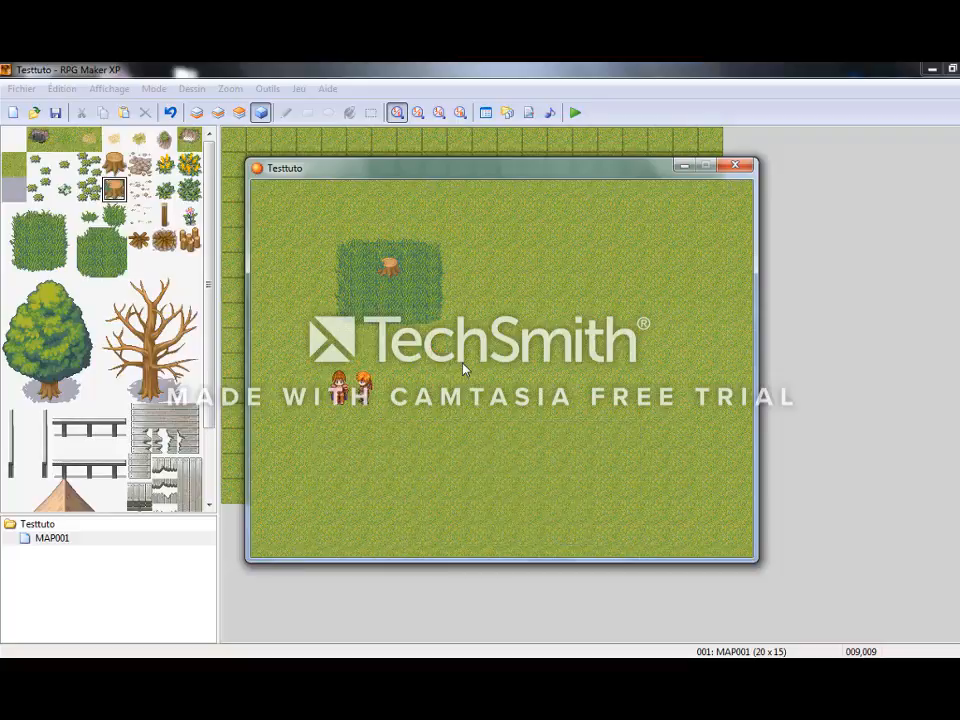
left_click(736, 167)
left_click(553, 300)
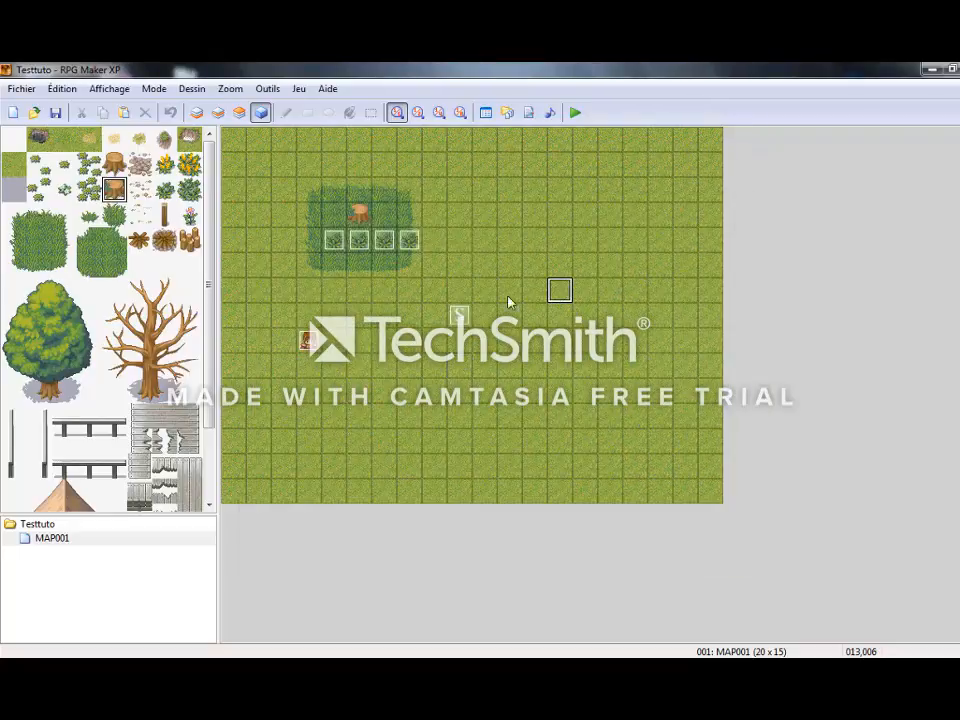
In character event EV001, add the message "Donnez les moi svp" after "Vous avez 3 choux" in the equals-3 branch.
double_click(305, 347)
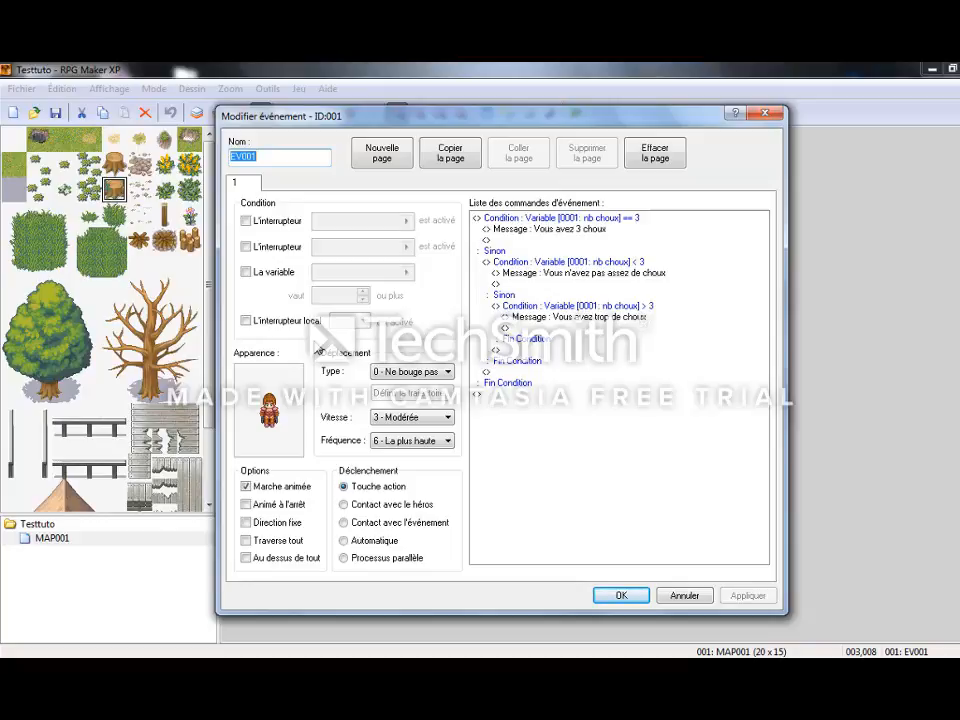
left_click(568, 240)
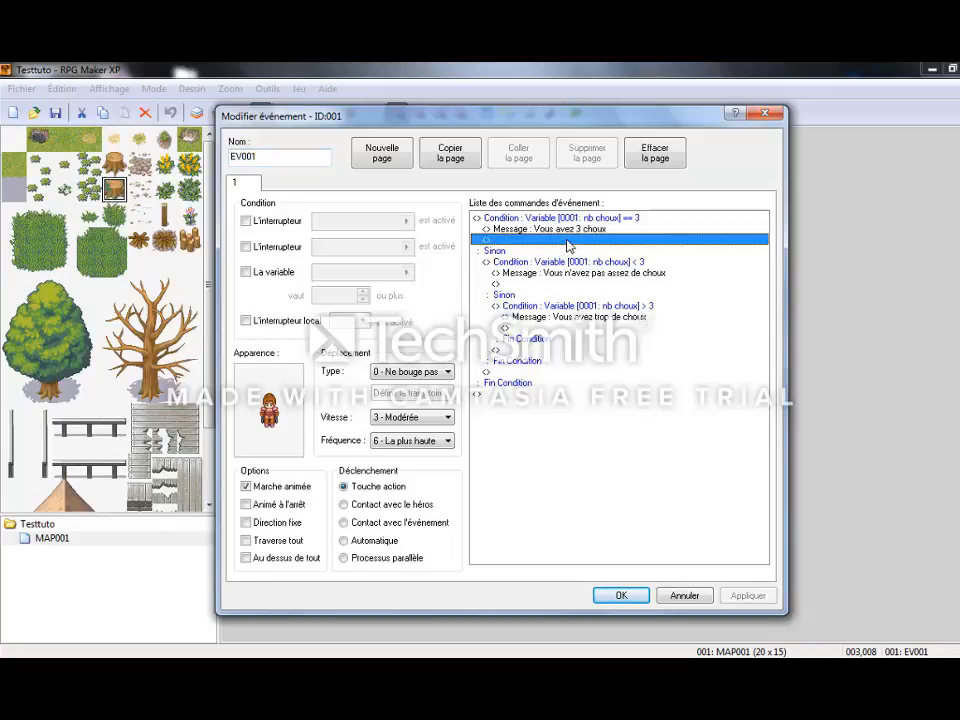
double_click(568, 241)
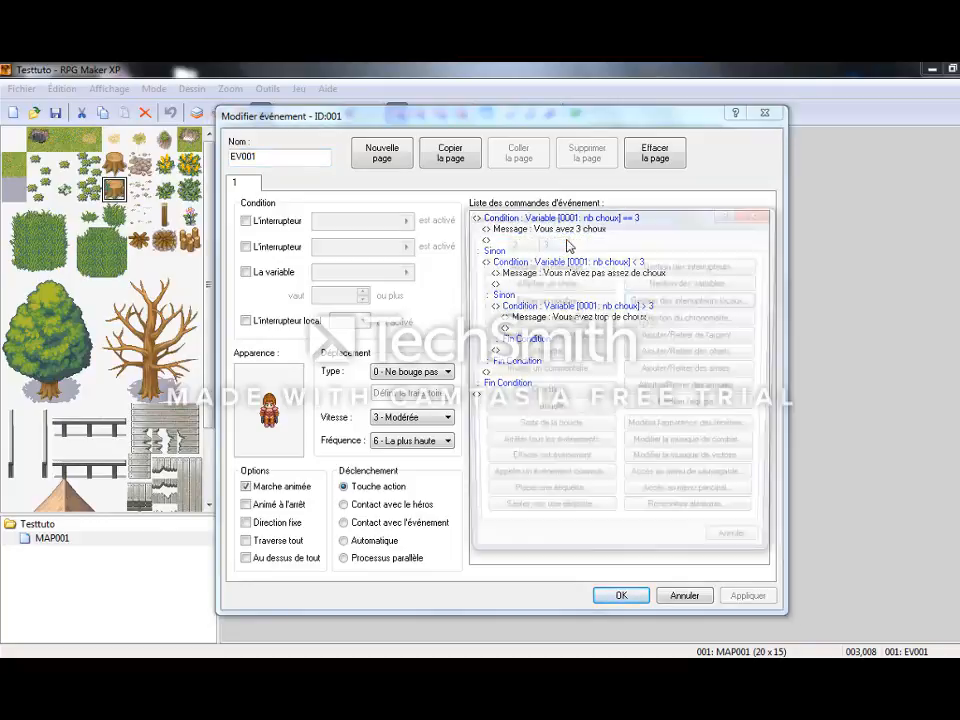
left_click(513, 264)
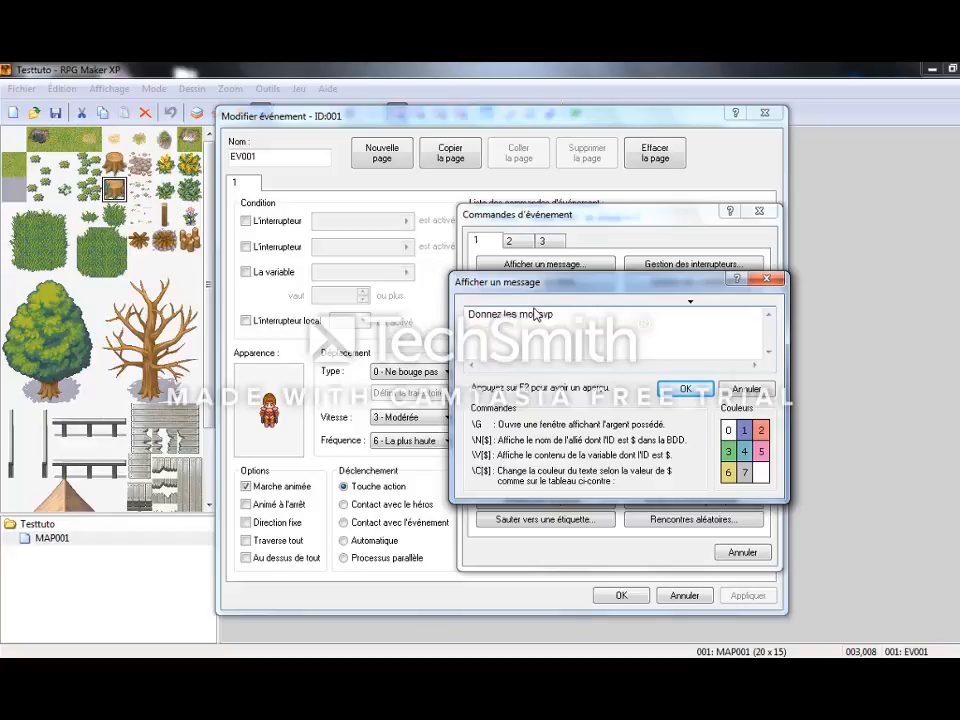
left_click(684, 388)
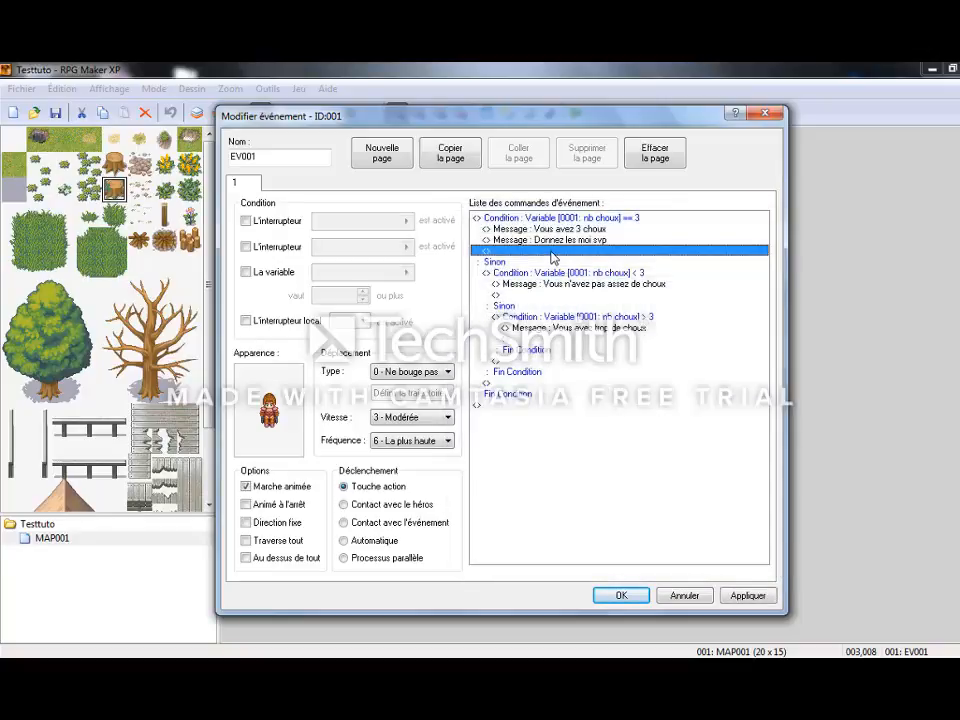
Add an Oui/Non choice after the "Donnez les moi svp" message, keeping Choix 2 as the cancel option.
double_click(552, 250)
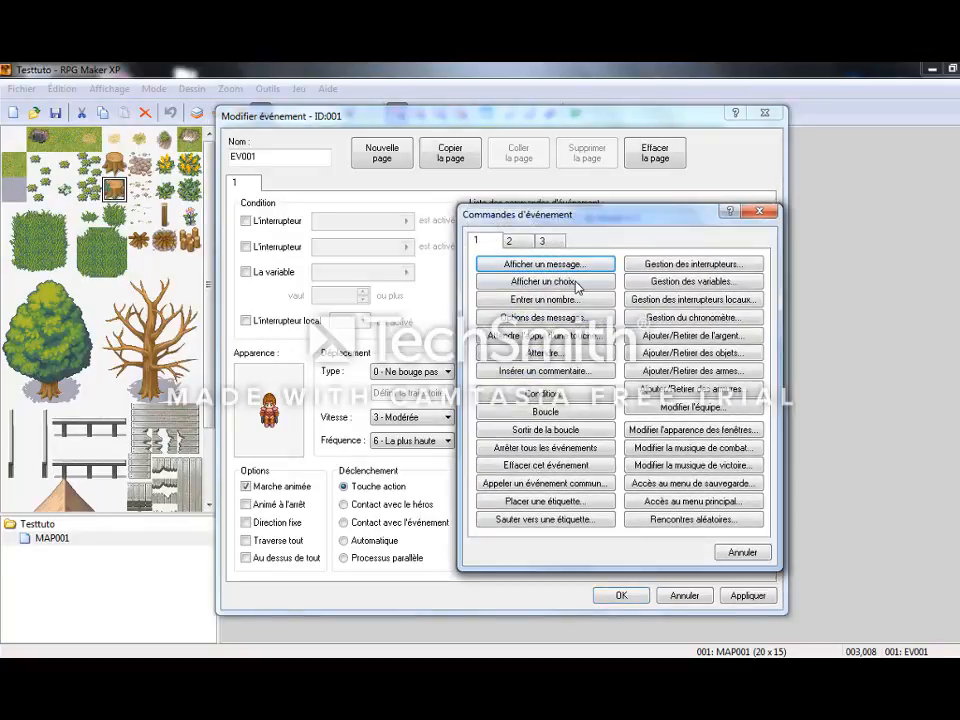
left_click(577, 284)
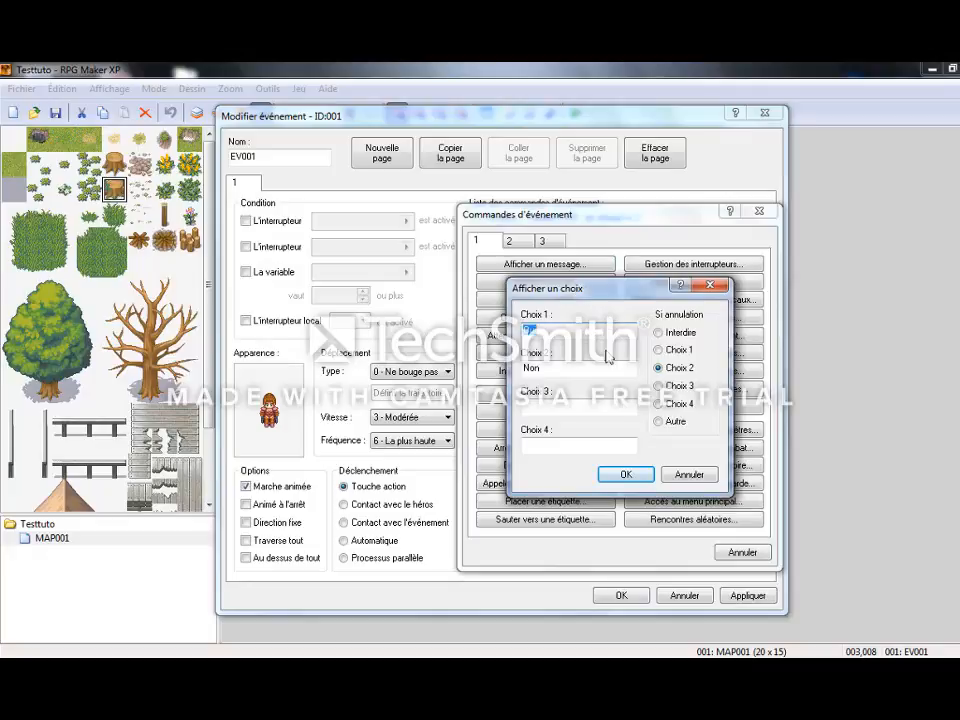
left_click(624, 474)
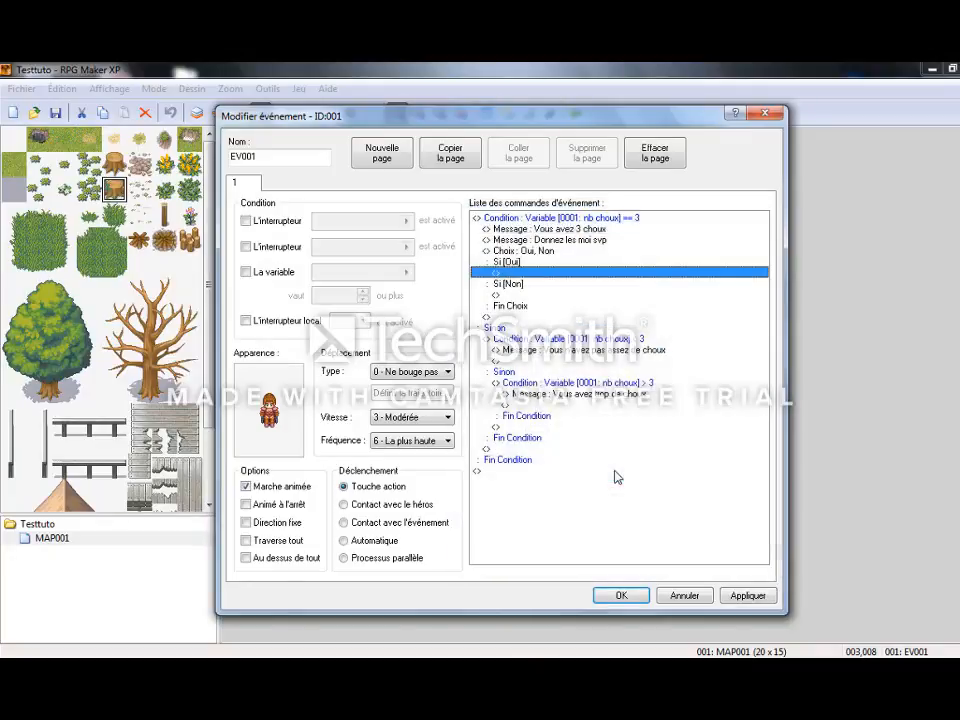
In the Oui branch, add a command setting variable 0001: nb choux equal to 0.
double_click(506, 275)
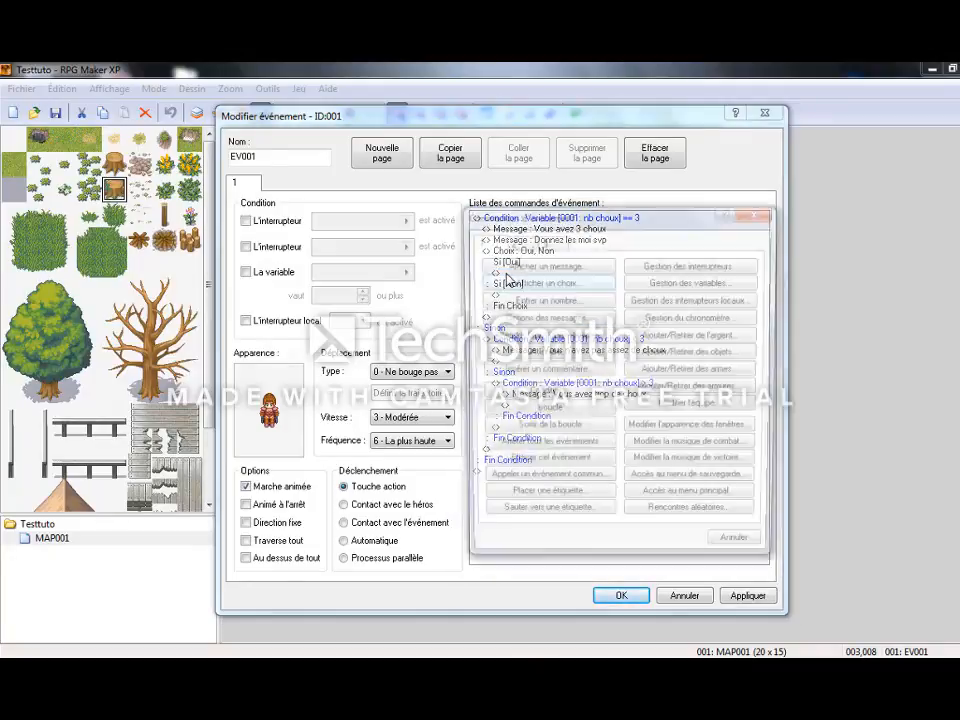
left_click(655, 282)
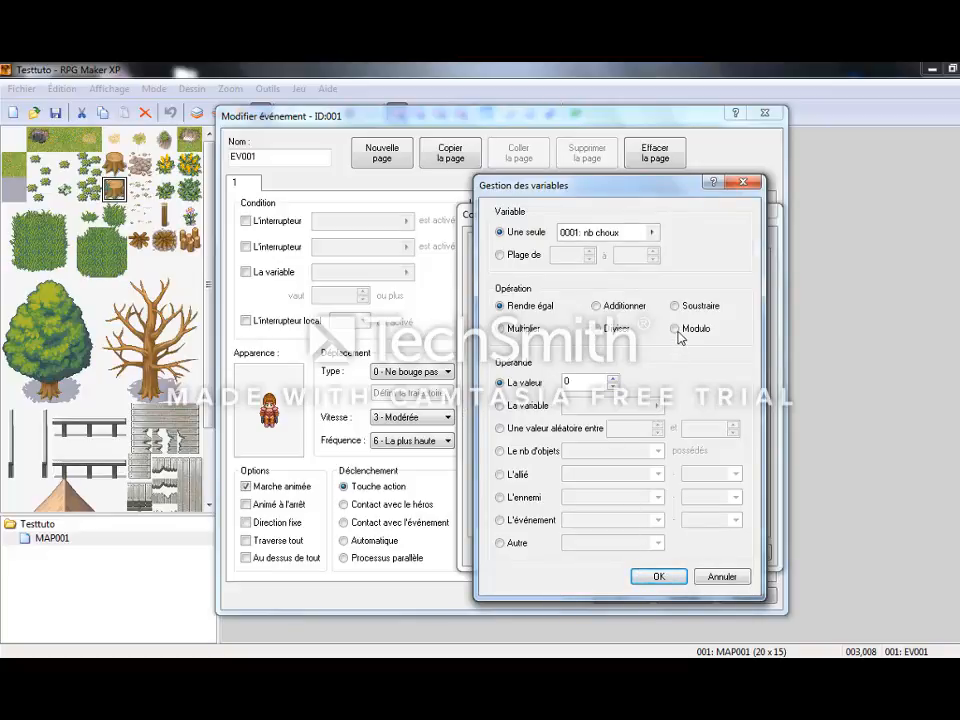
left_click(660, 576)
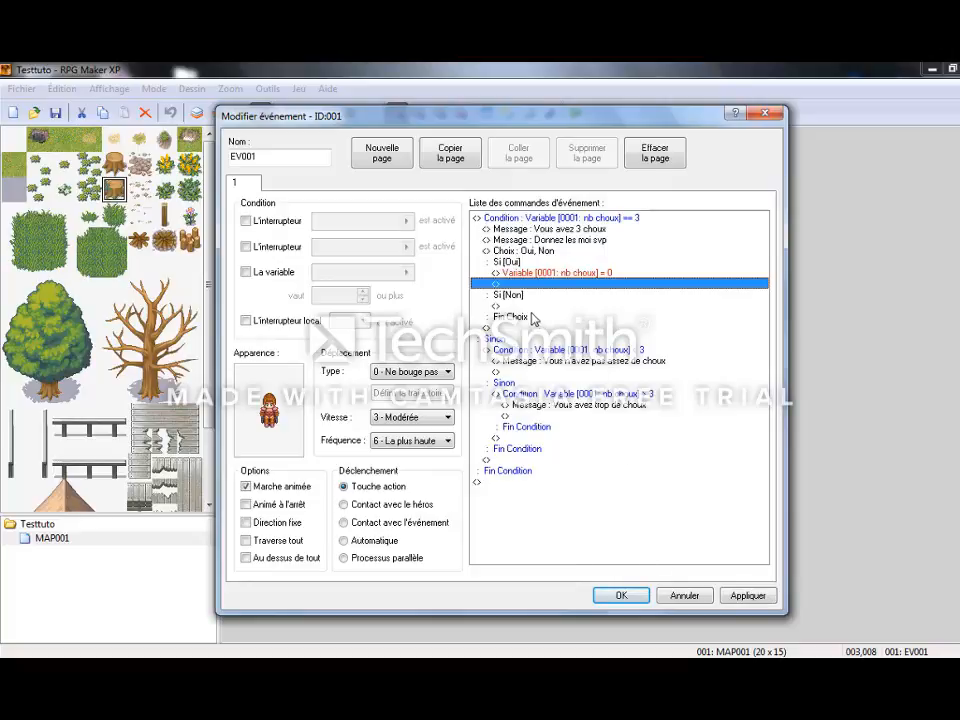
In the Non branch of event EV001's choice, add the message "Dommage".
double_click(535, 305)
left_click(531, 264)
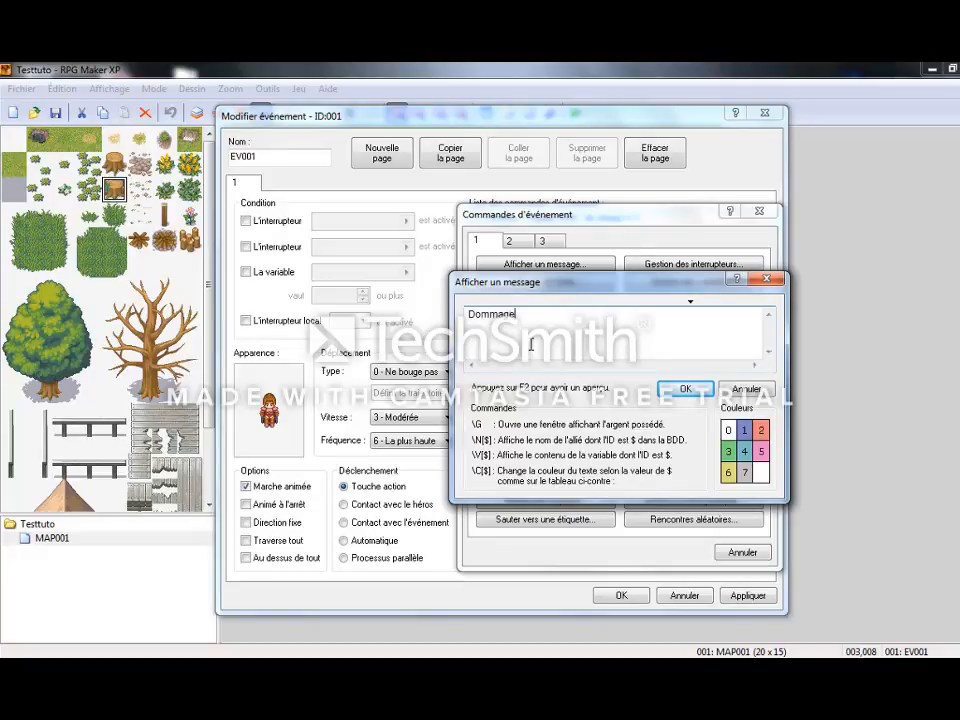
left_click(685, 388)
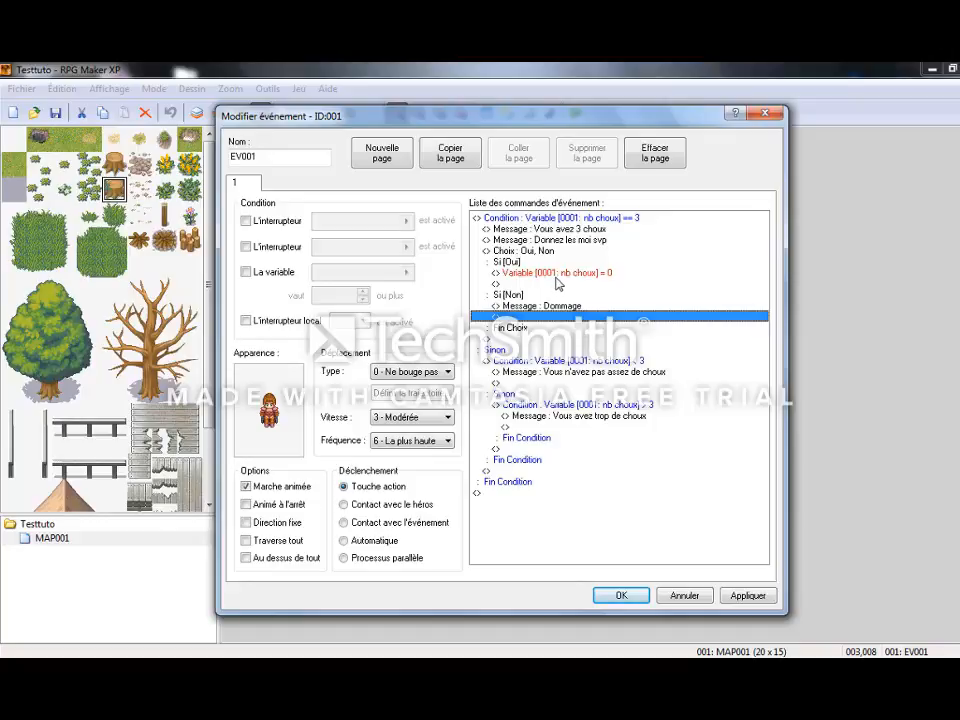
In the Oui branch, add the sound effect 014-Move02 after the nb choux reset and save the event.
double_click(557, 286)
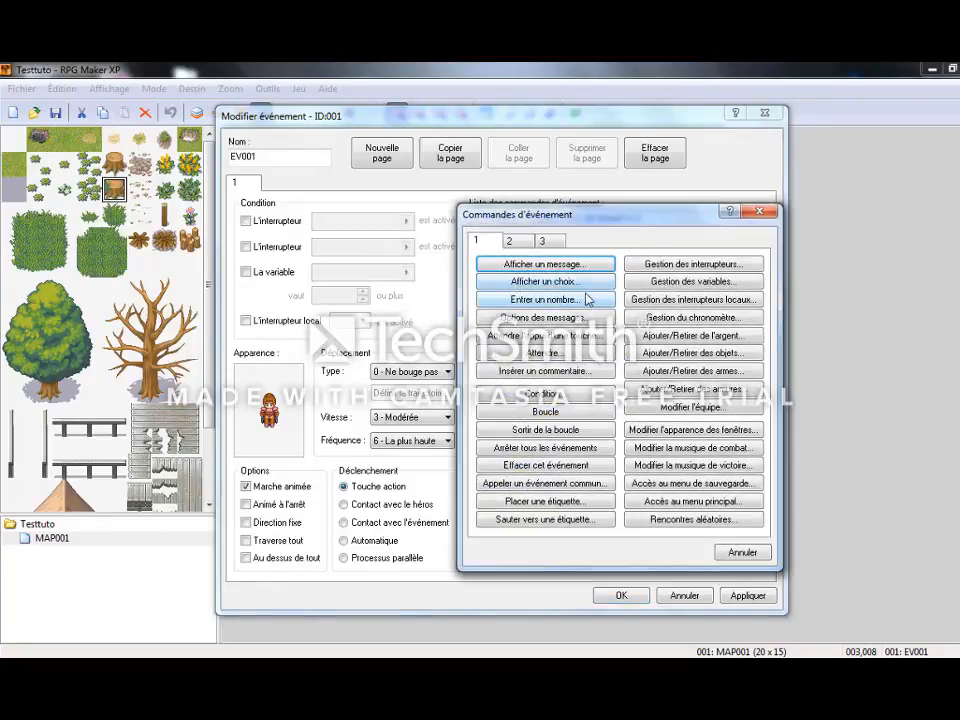
left_click(509, 241)
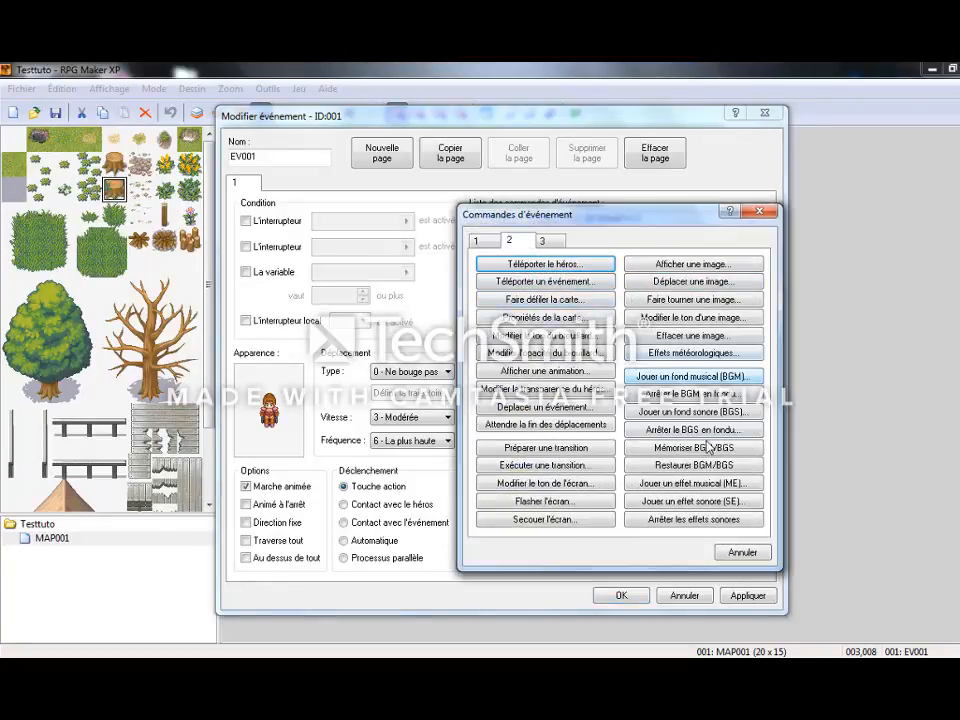
left_click(693, 501)
left_click(585, 382)
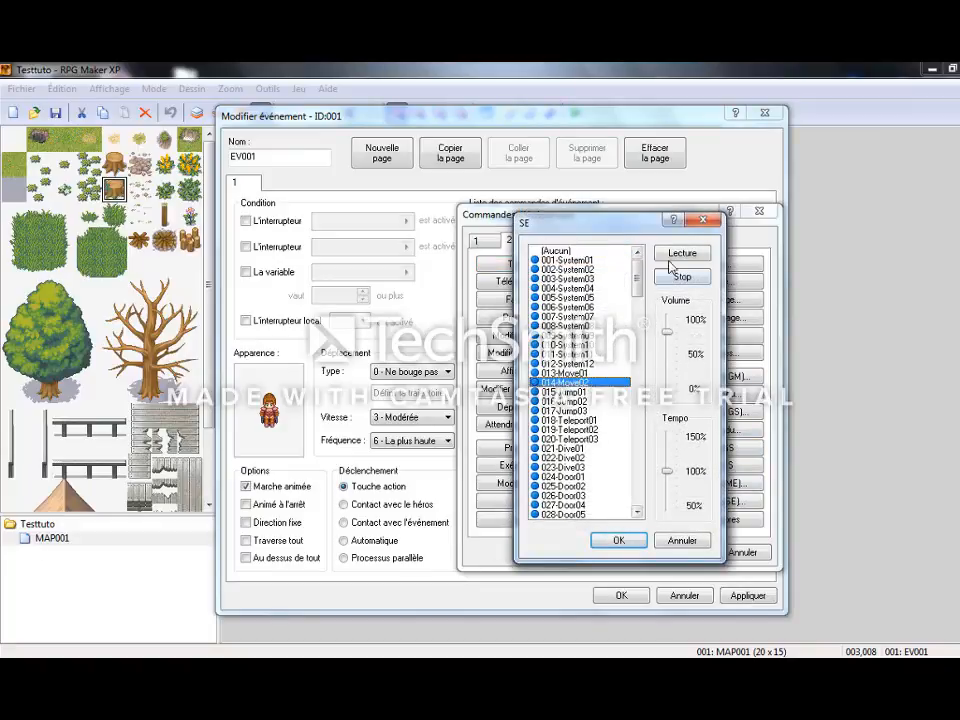
left_click(618, 540)
left_click(752, 597)
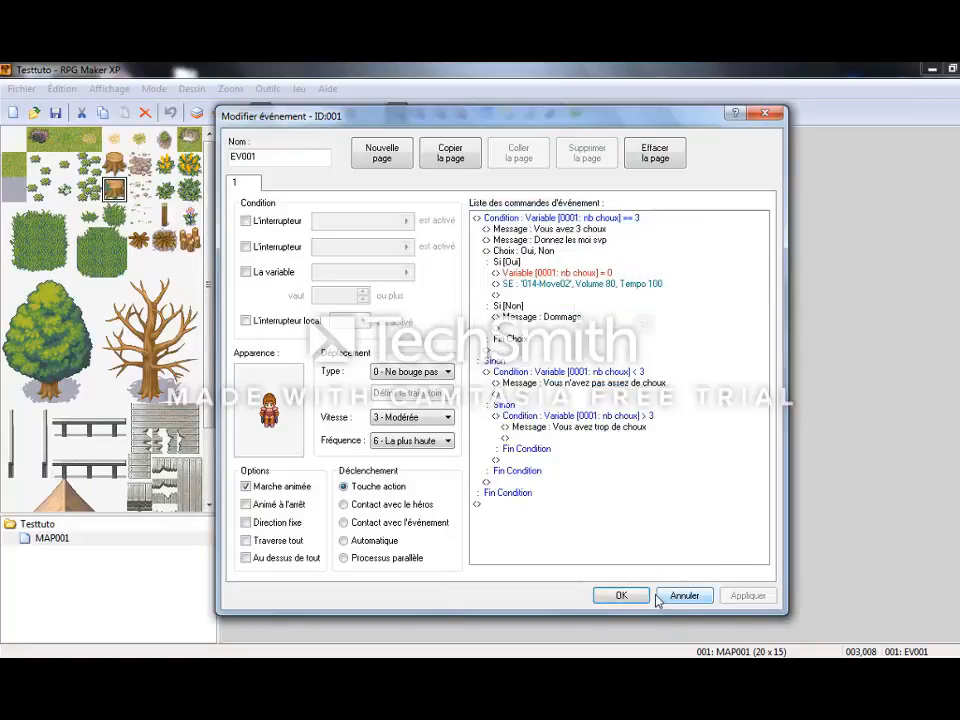
left_click(630, 596)
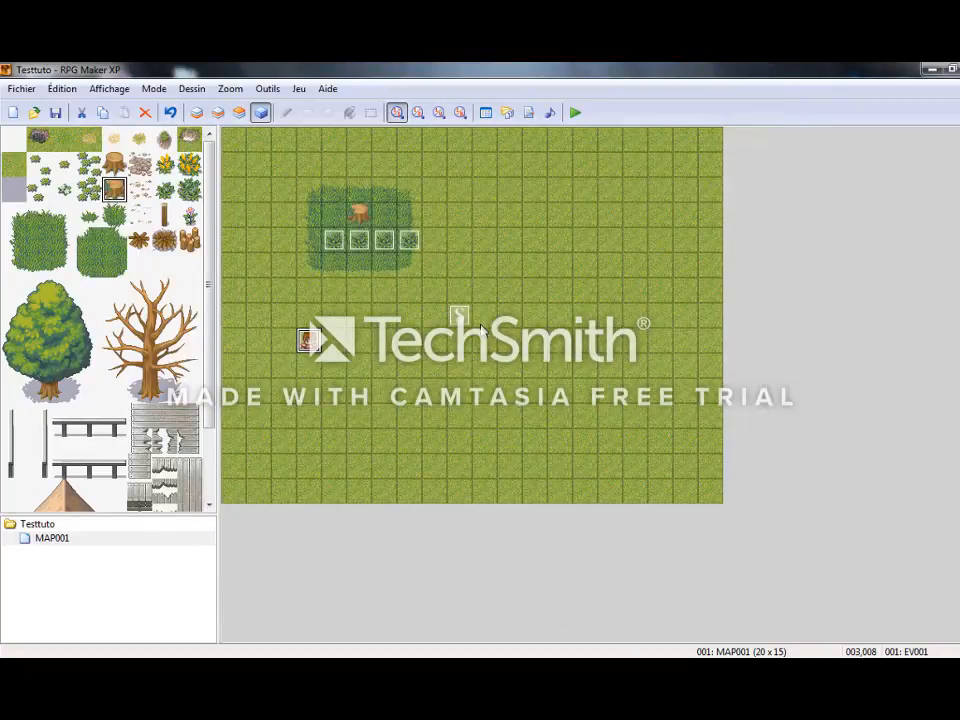
Launch a playtest, continue the saved game and talk to the character before picking any cabbage.
key("F12")
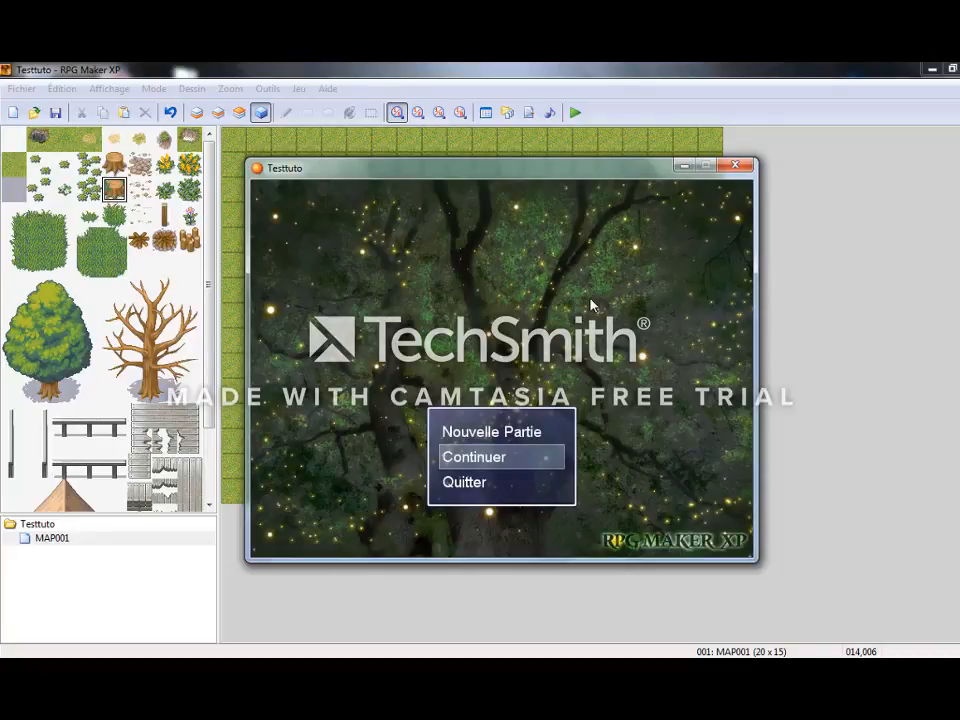
key("Return")
key("Return")
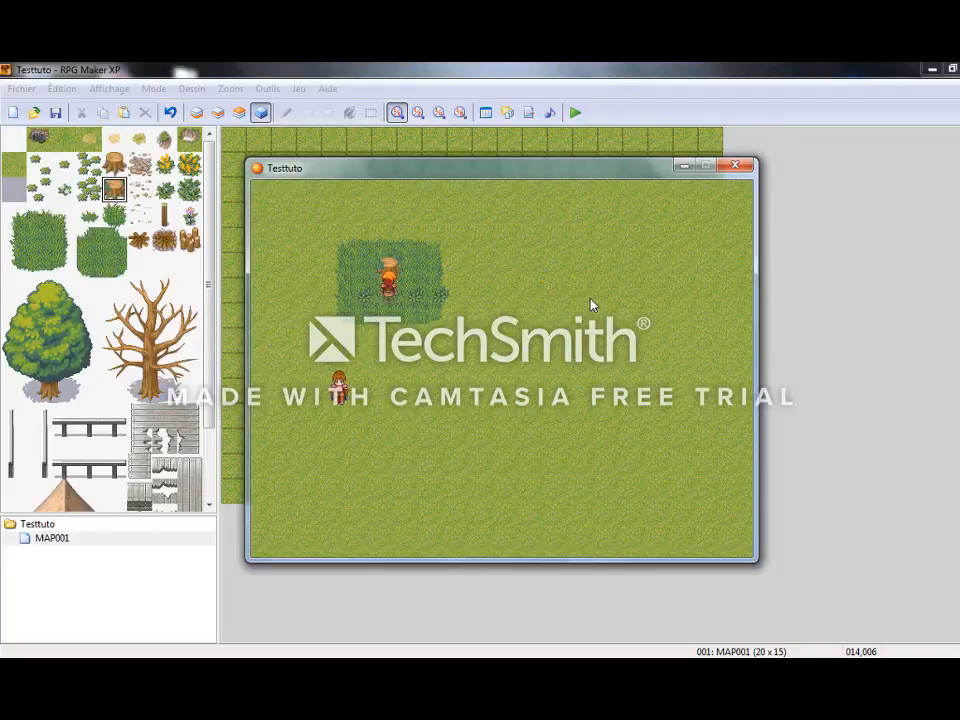
key("Down")
key("Down")
key("Down")
key("Down")
key("Left")
key("Return")
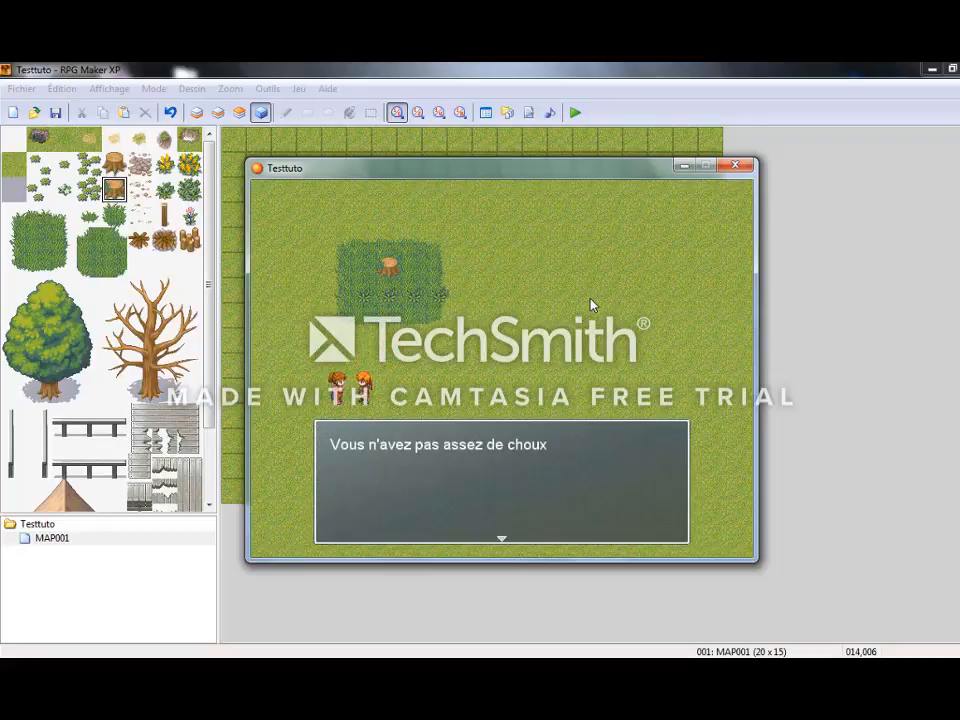
In the playtest, walk up to the cabbage row and pick three cabbages, leaving the easternmost one.
key("Return")
key("Up")
key("Up")
key("Up")
key("Up")
key("Return")
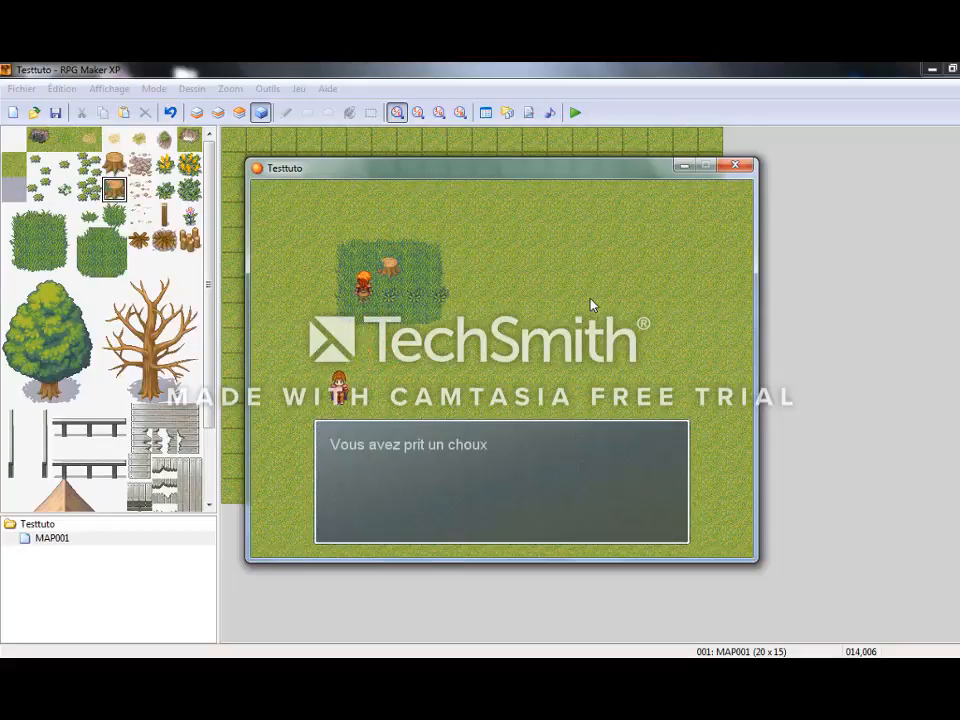
key("Return")
key("Right")
key("Return")
key("Right")
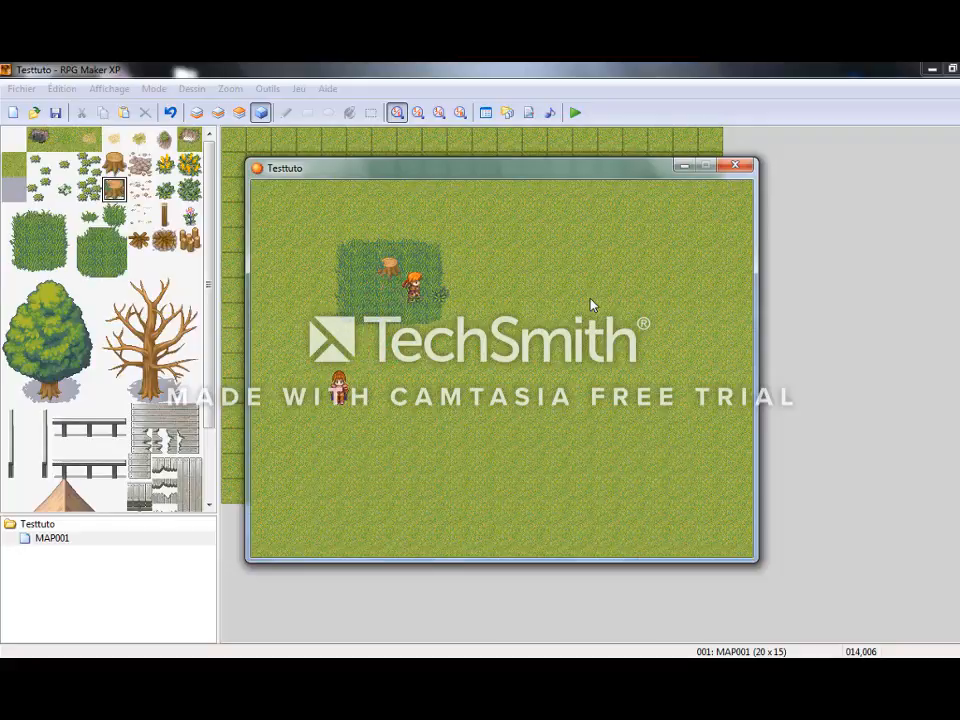
key("Return")
Return to the character with three cabbages, talk to it and answer Non to "Donnez les moi svp".
key("Return")
key("Down")
key("Down")
key("Down")
key("Down")
key("Left")
key("Left")
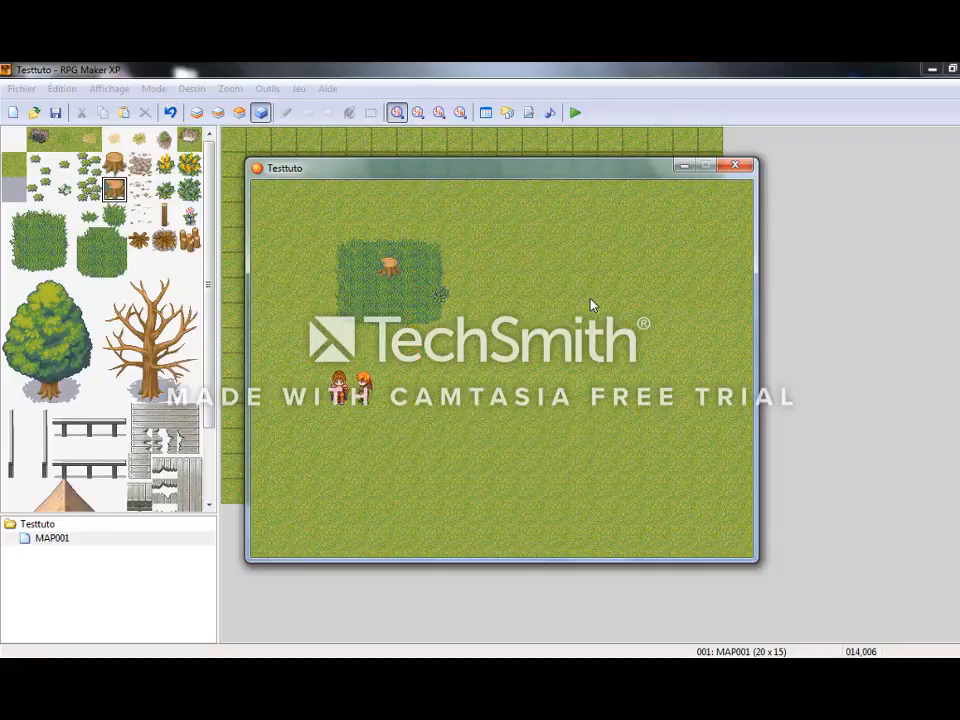
key("Return")
key("Return")
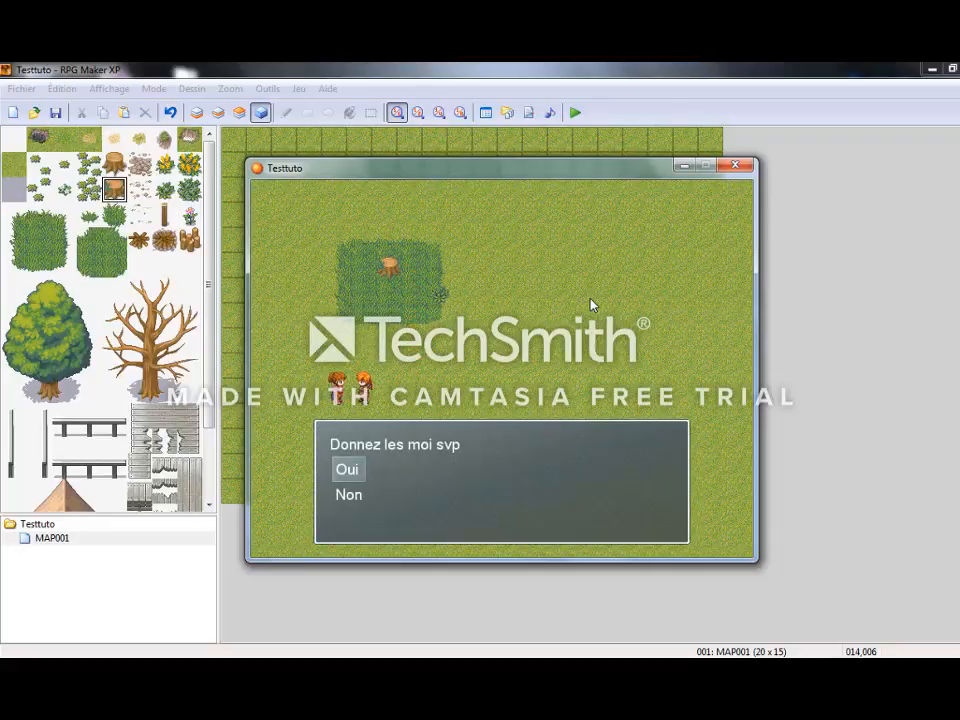
key("Down")
key("Return")
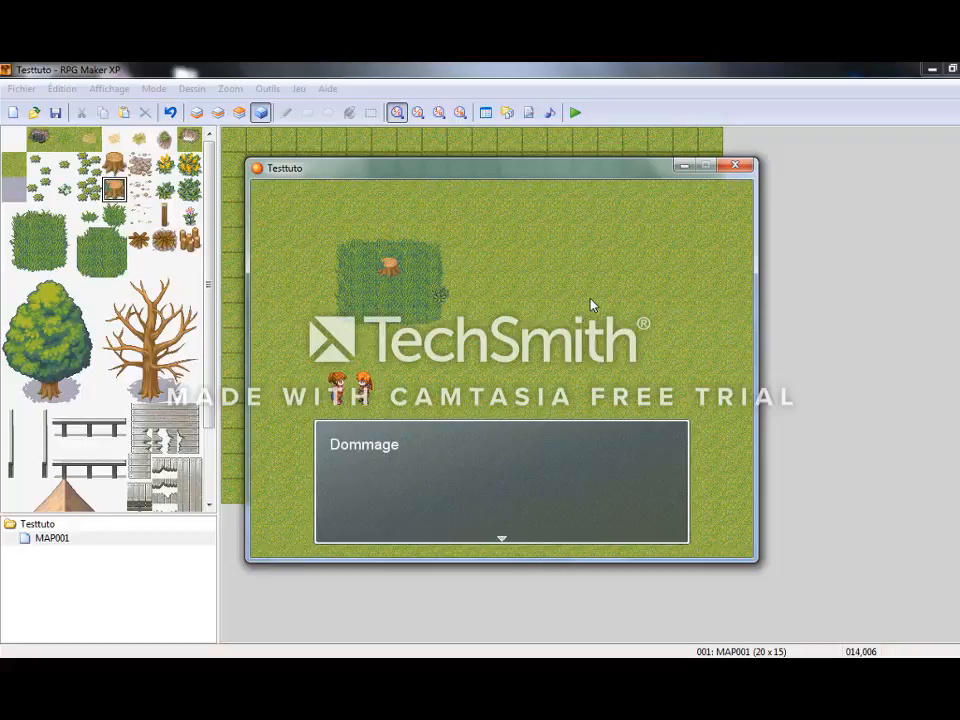
key("Return")
Talk to the character again, answer Oui to hand over the cabbages, and talk to it once more.
key("Return")
key("Return")
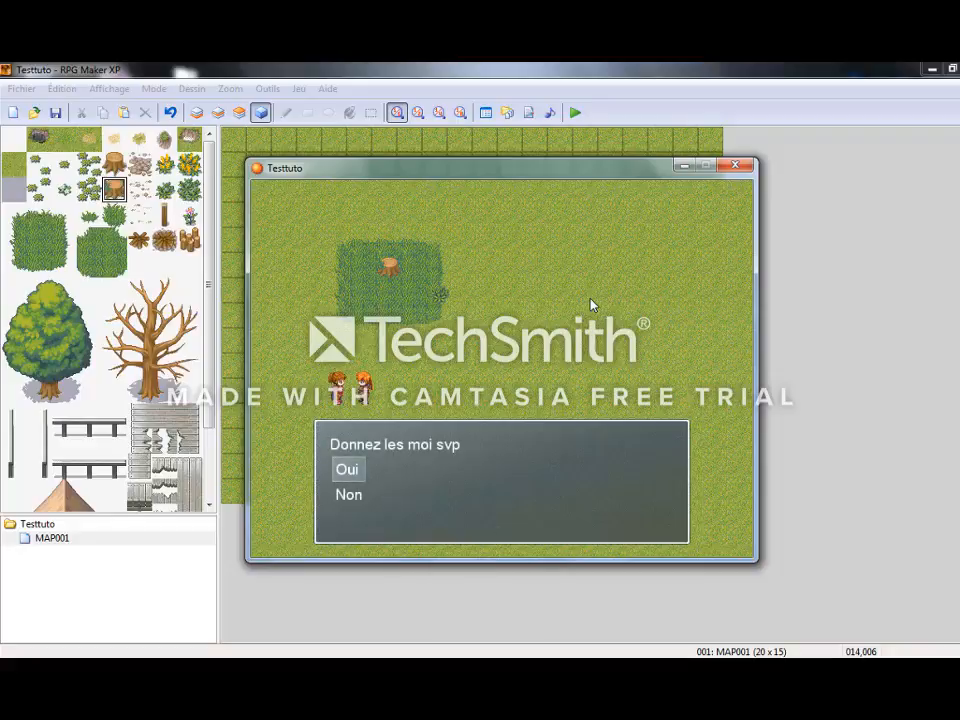
key("Return")
key("Right")
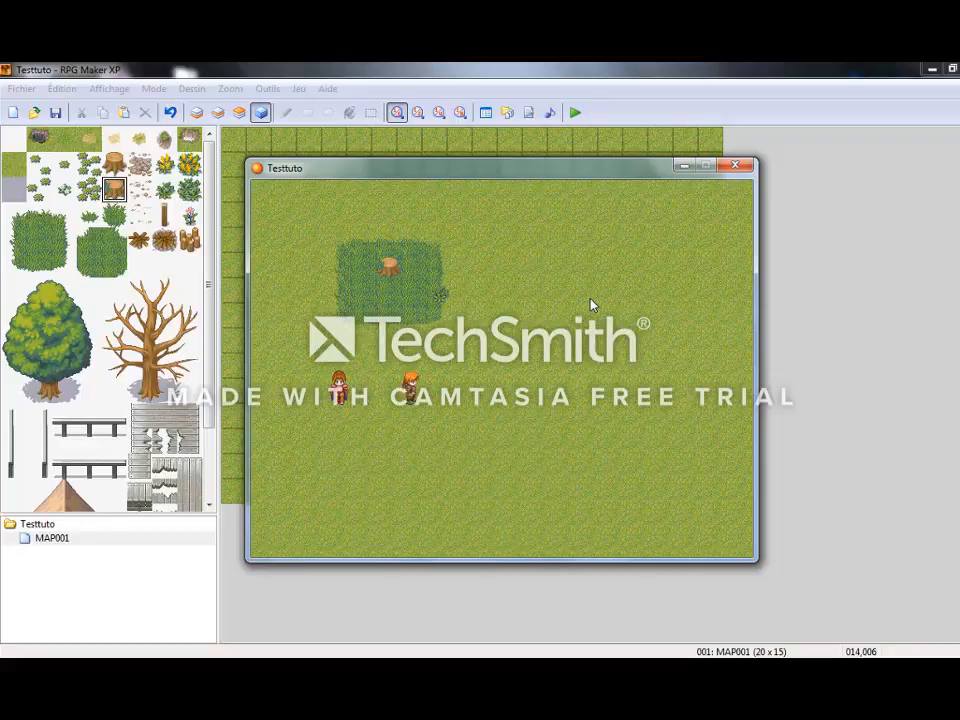
key("Left")
key("Return")
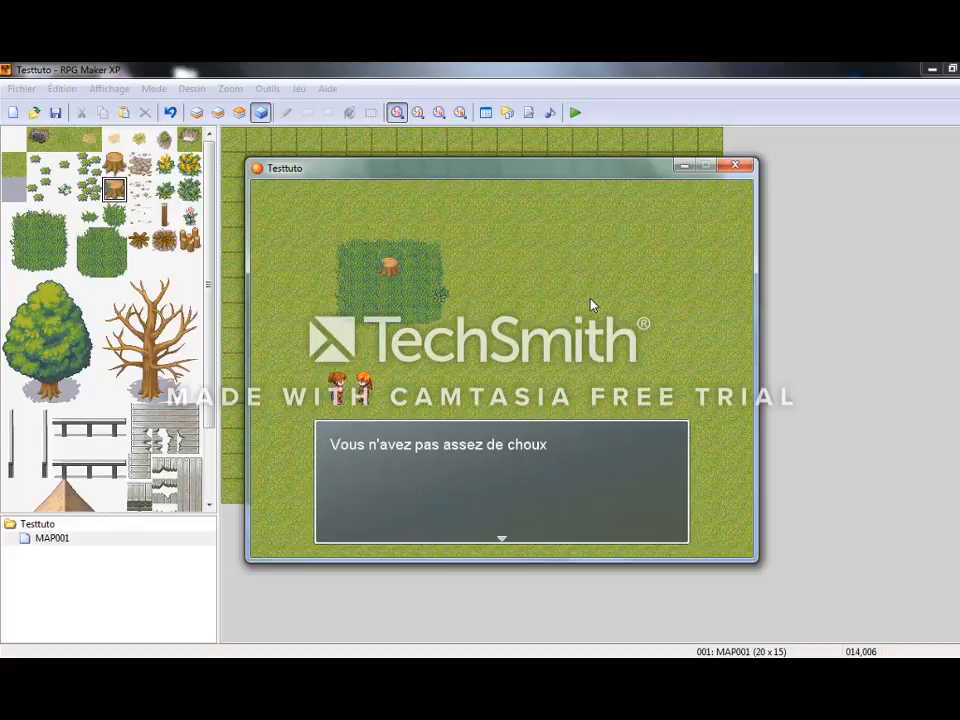
key("Return")
Walk back to the grass patch and pick the last remaining cabbage.
key("Right")
key("Up")
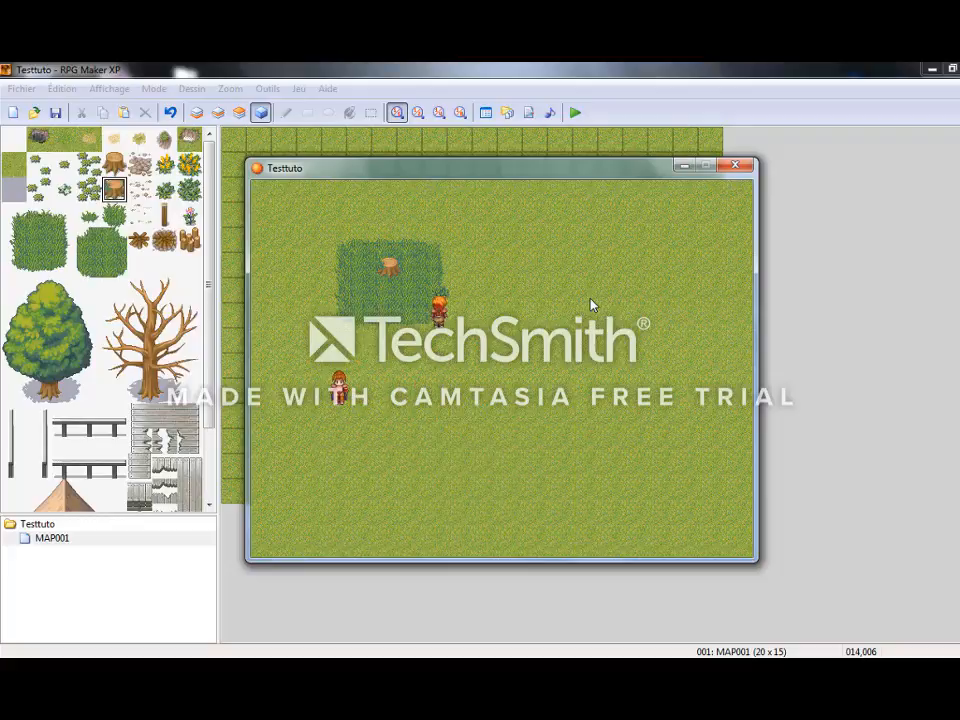
key("Return")
Return to the character with the single cabbage, talk to it and end the playtest.
key("Return")
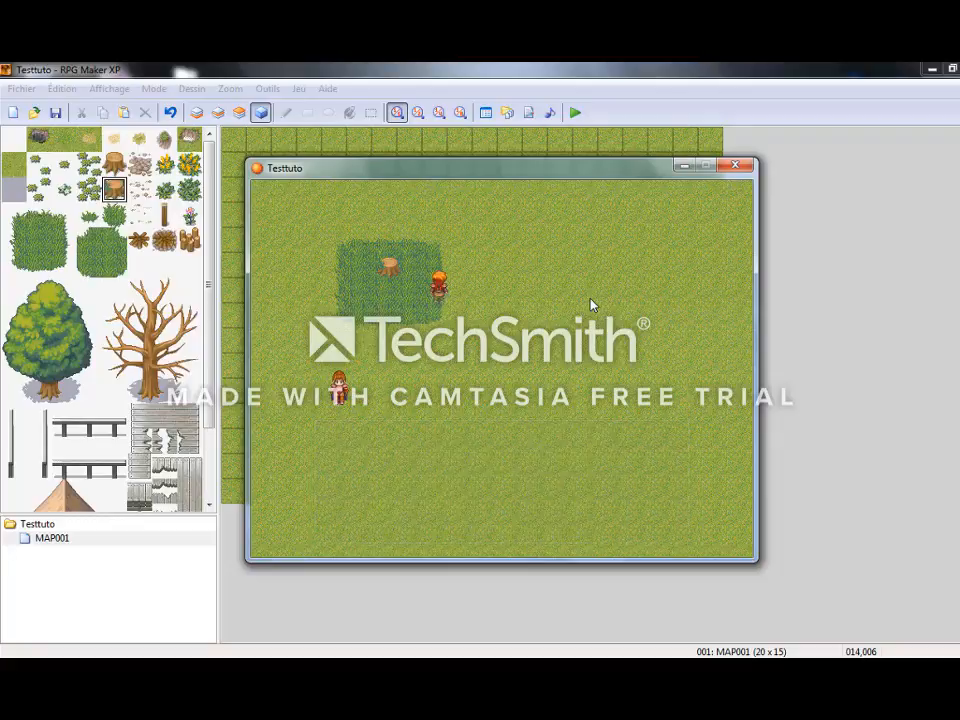
key("Down")
key("Down")
key("Down")
key("Left")
key("Left")
key("Return")
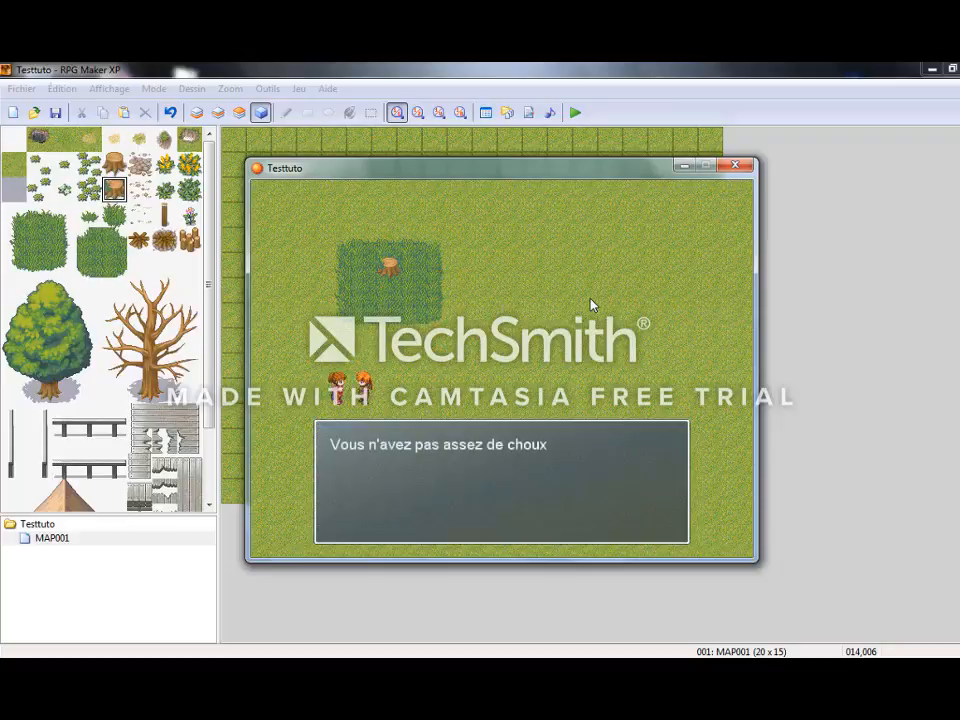
key("Return")
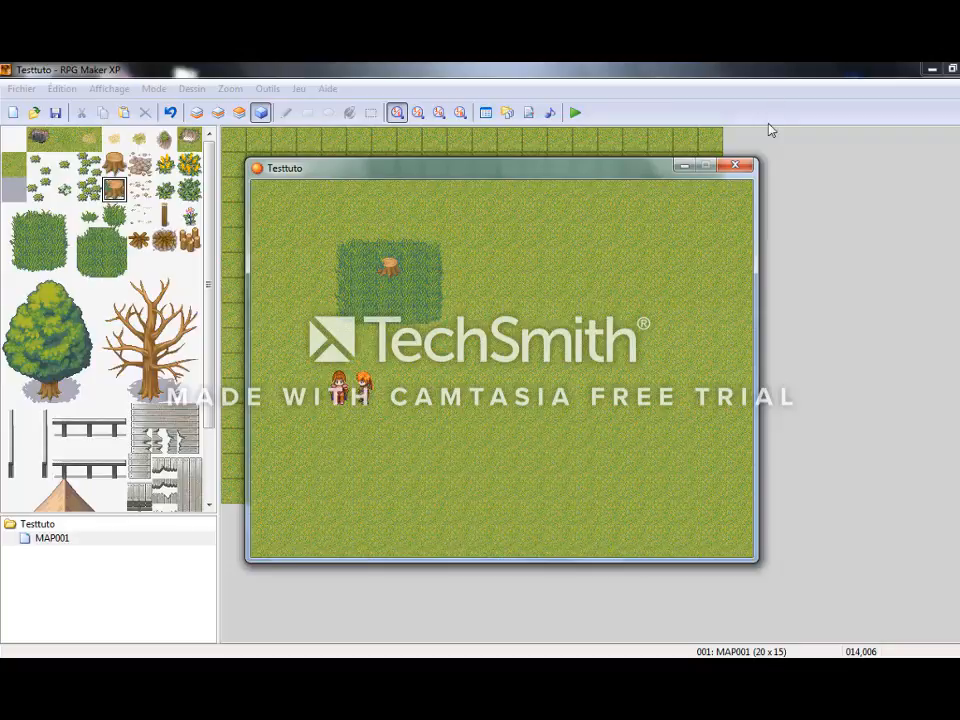
left_click(735, 166)
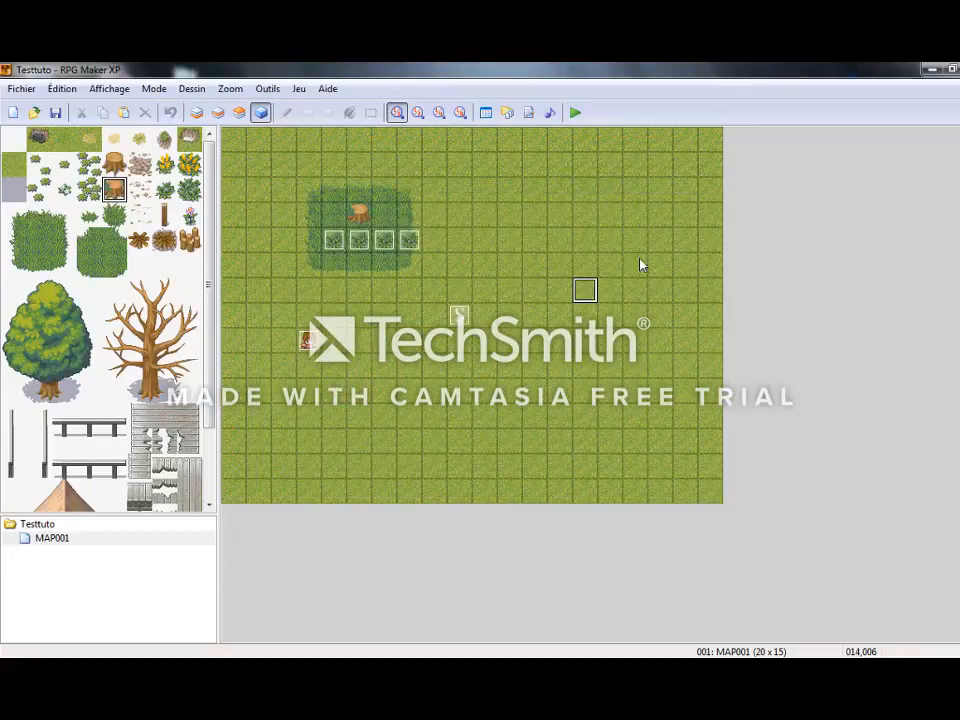
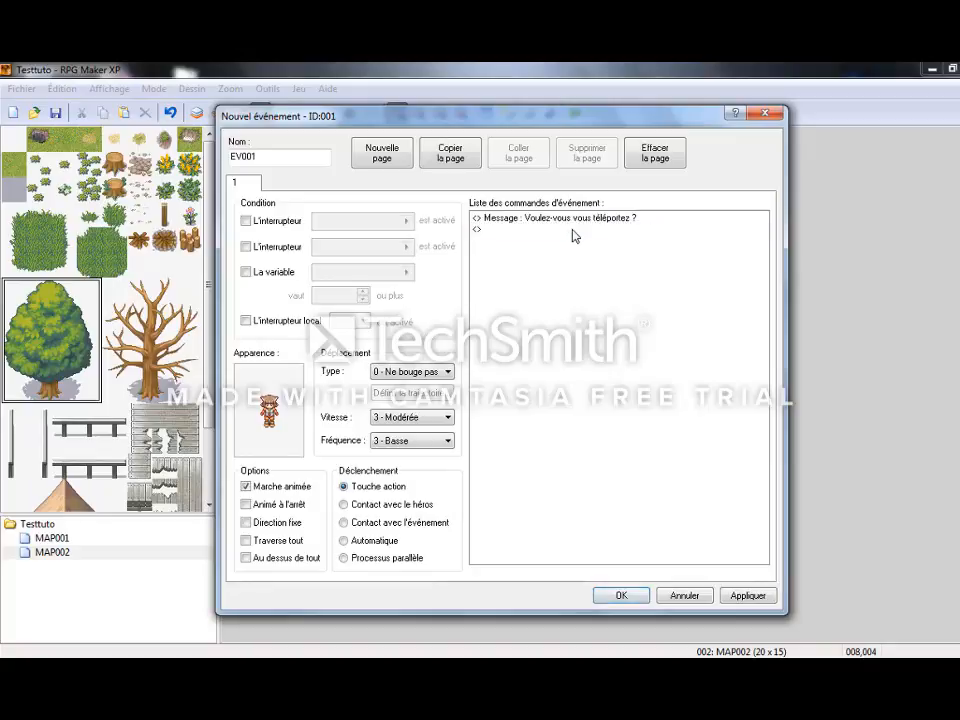
Add an Oui/Non choice below the teleport question and, under Oui, teleport the hero to MAP001 at 005,005.
left_click(548, 283)
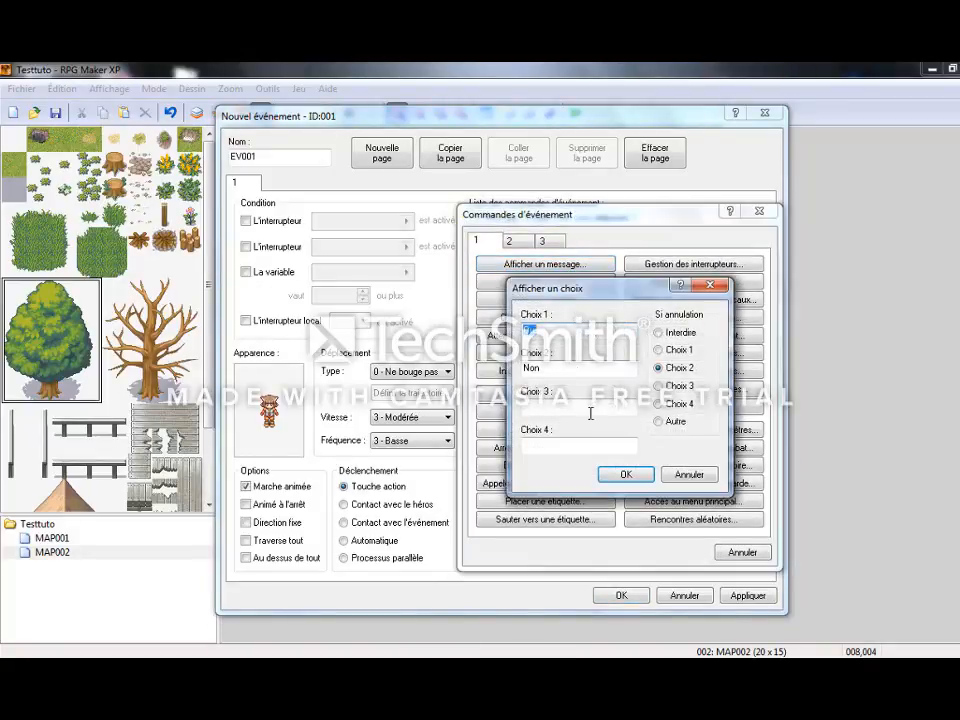
left_click(618, 474)
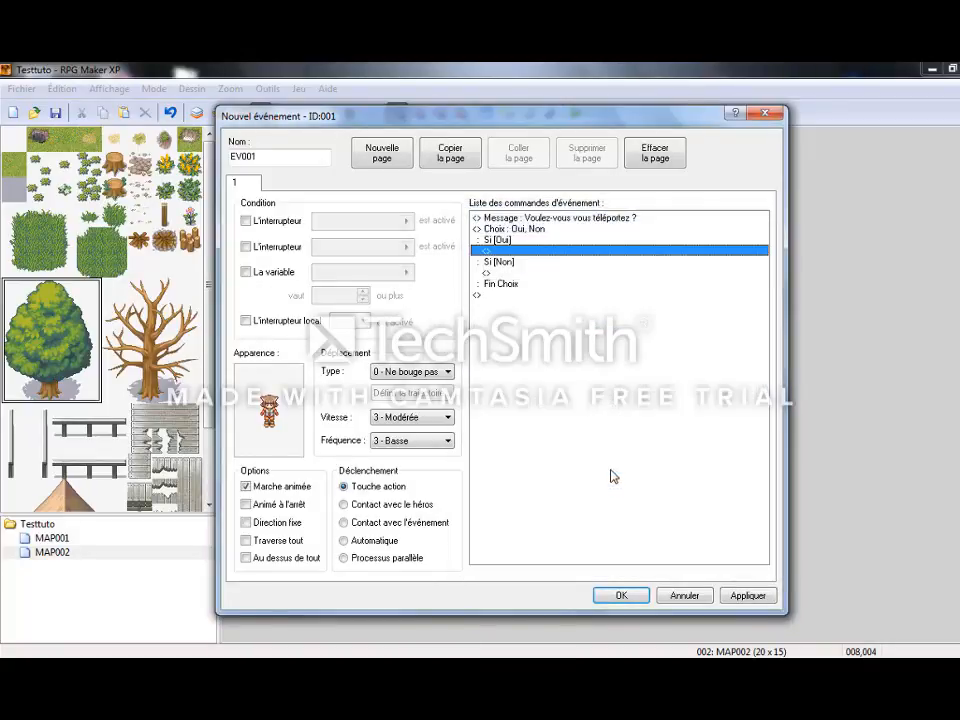
double_click(499, 251)
left_click(509, 240)
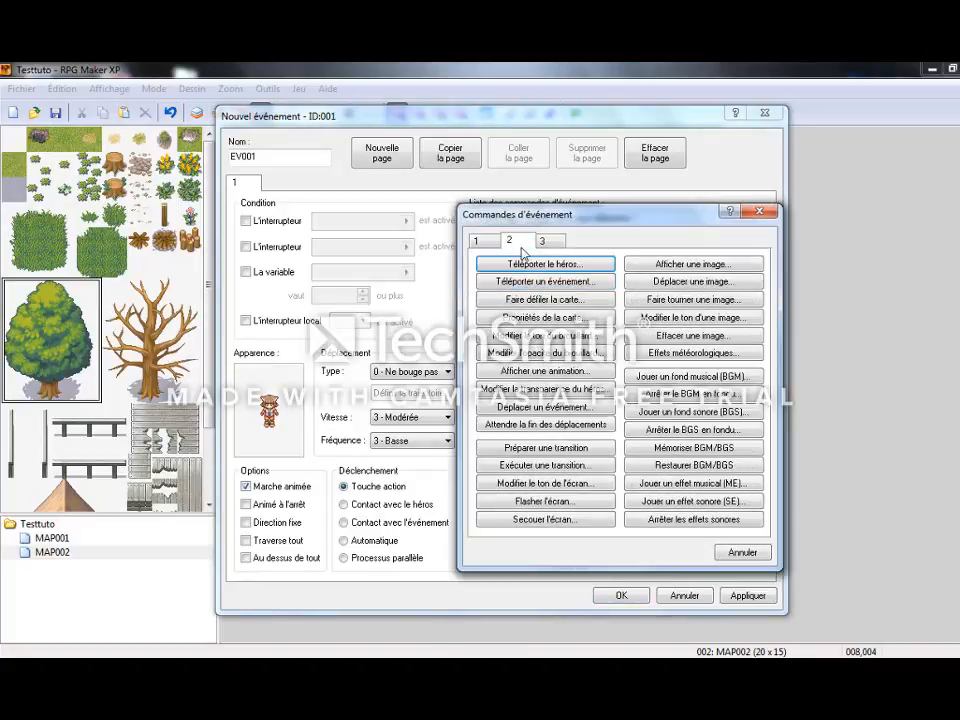
left_click(541, 266)
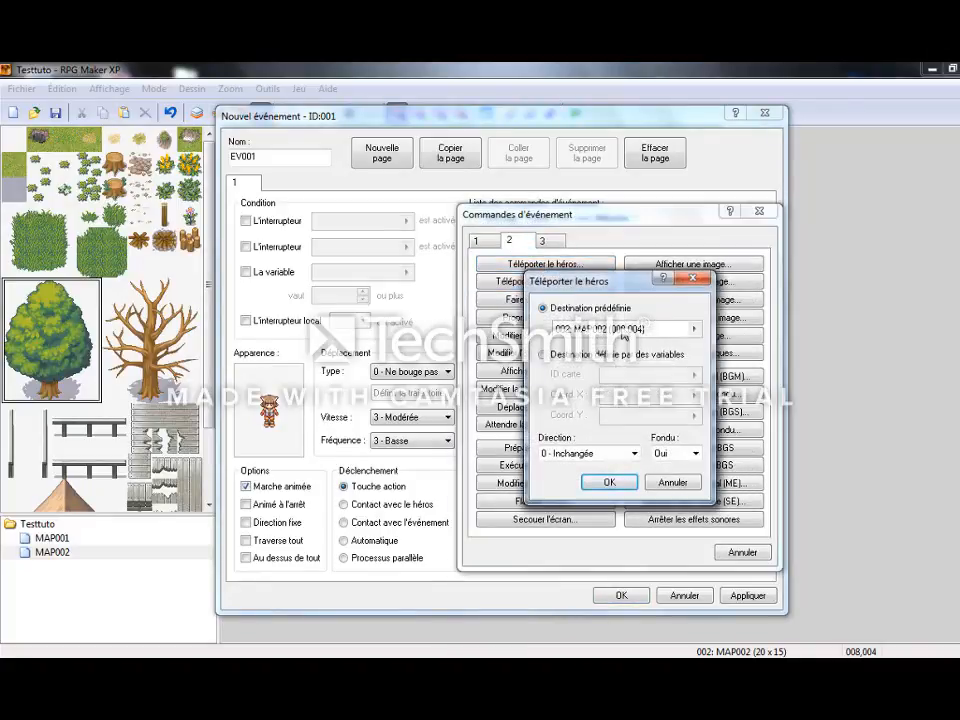
left_click(693, 331)
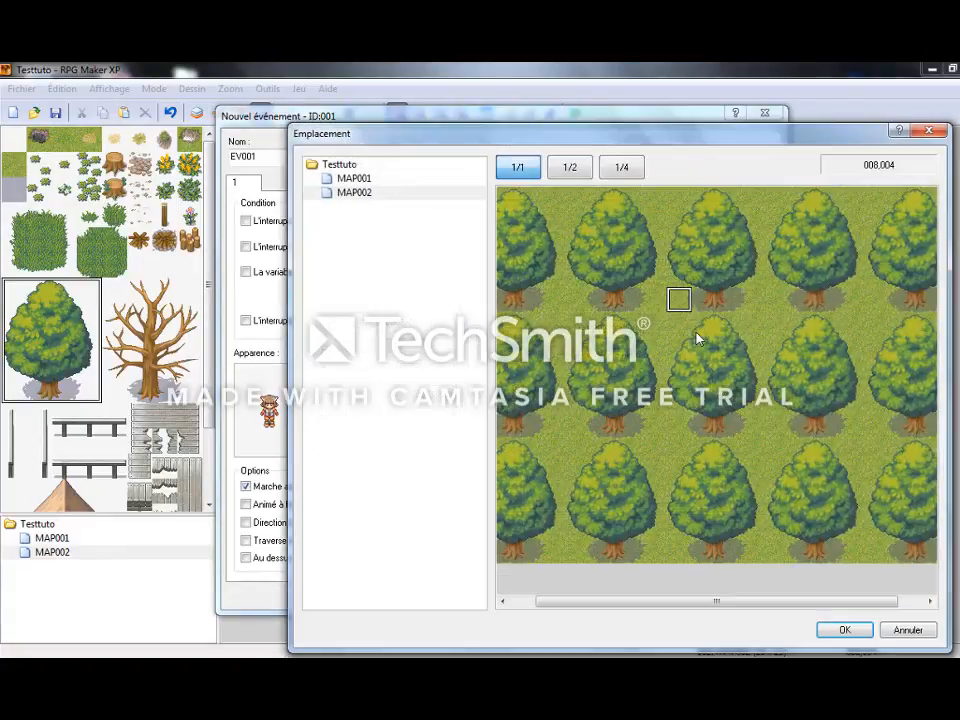
left_click(345, 178)
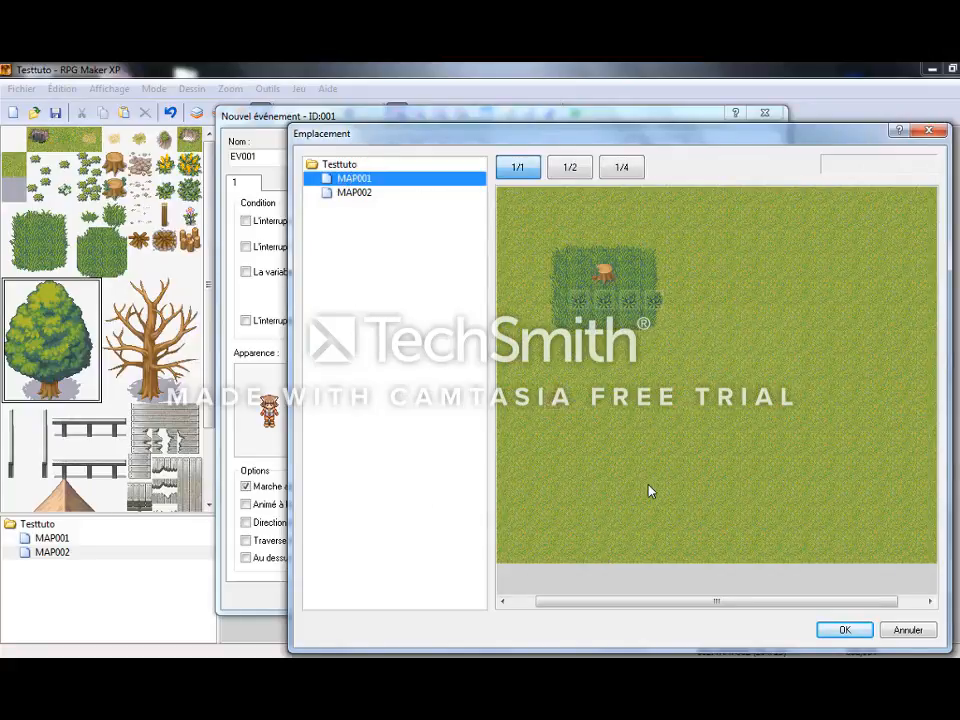
left_click(606, 324)
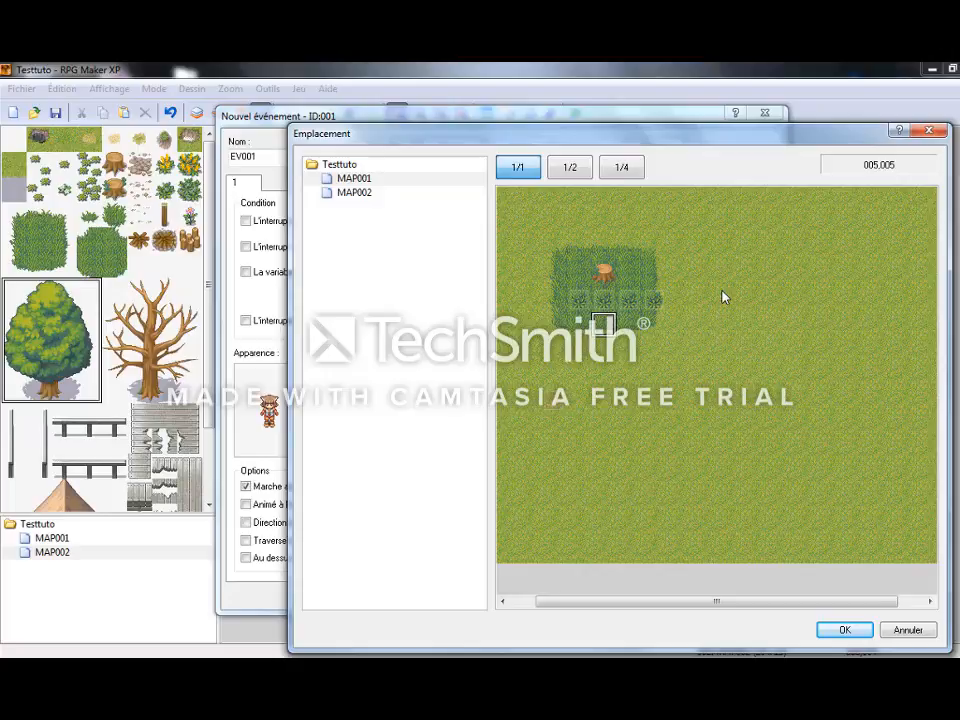
left_click(571, 172)
left_click(606, 168)
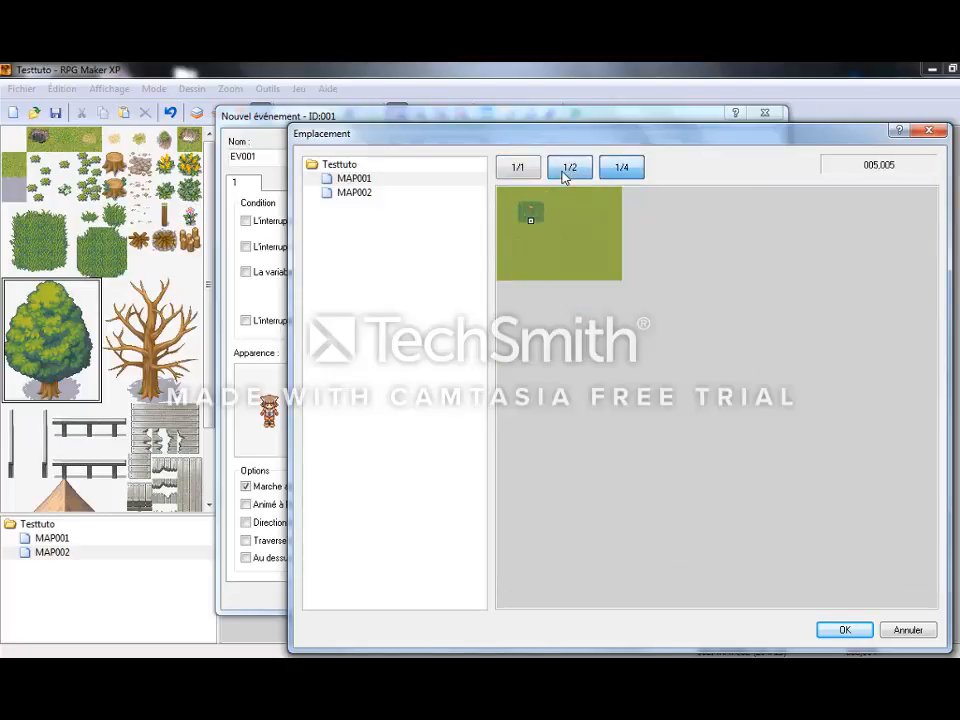
left_click(533, 170)
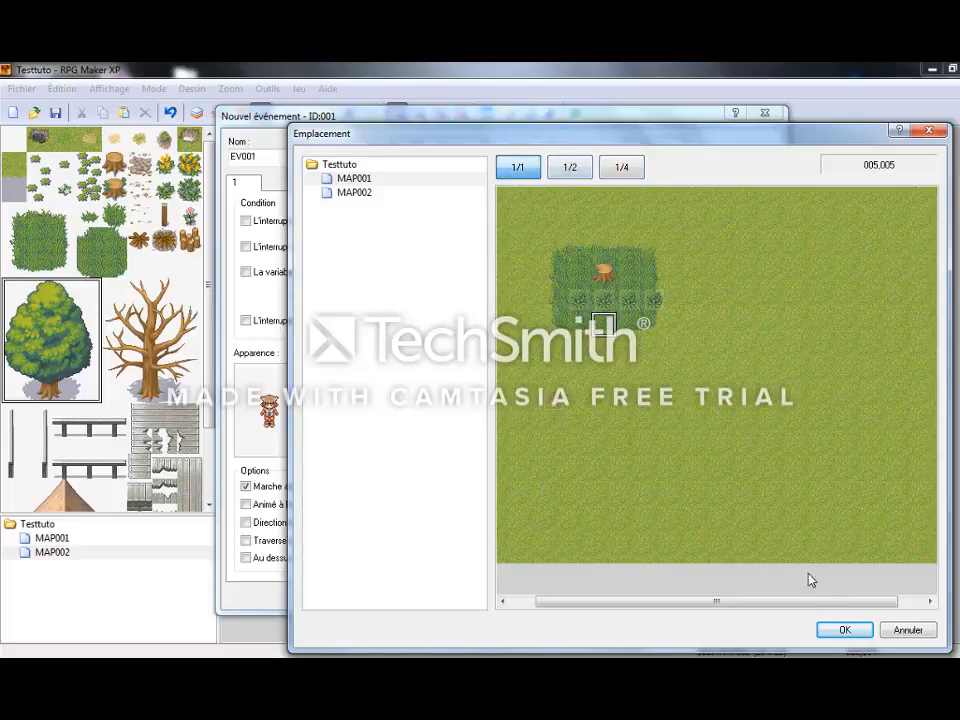
left_click(845, 630)
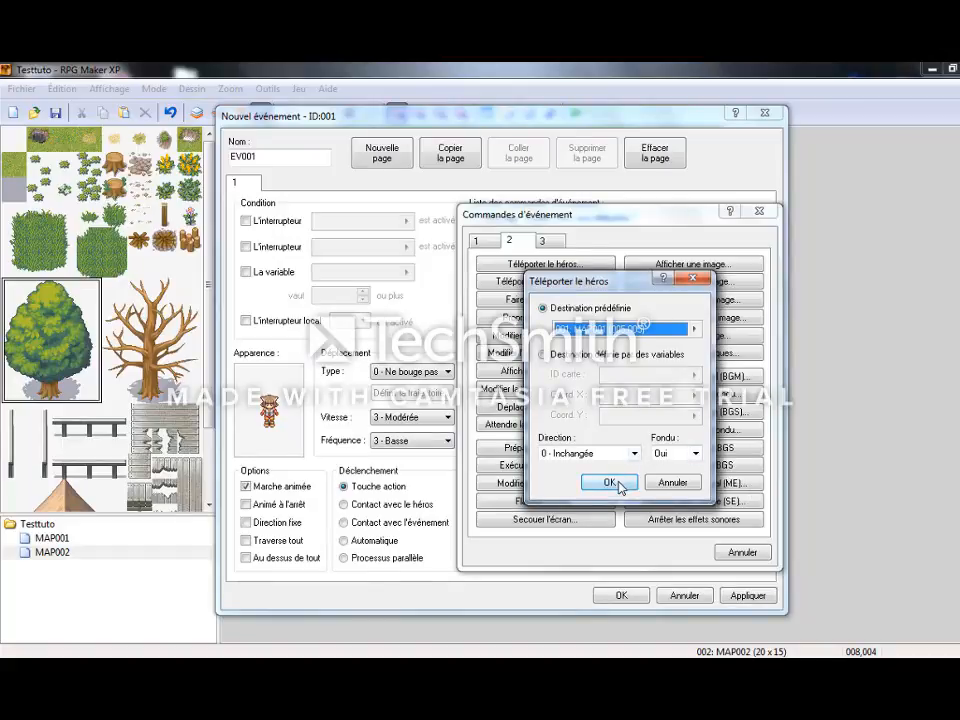
left_click(612, 483)
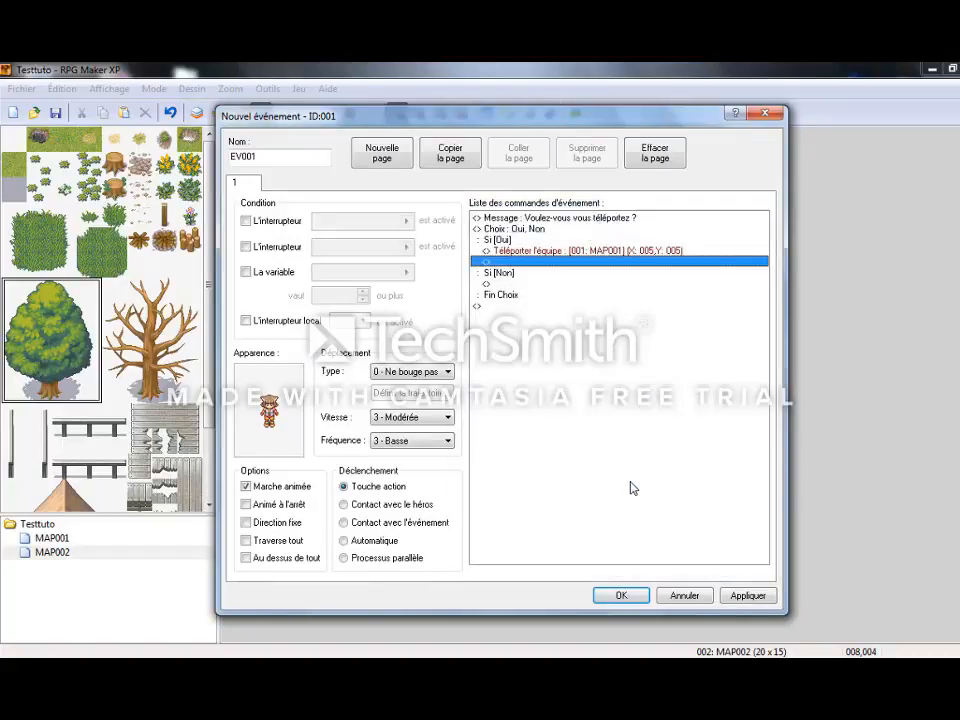
Add the sound effect 018-Teleport01 after the teleport command in the Oui branch.
double_click(538, 261)
left_click(760, 210)
left_click(537, 264)
double_click(537, 264)
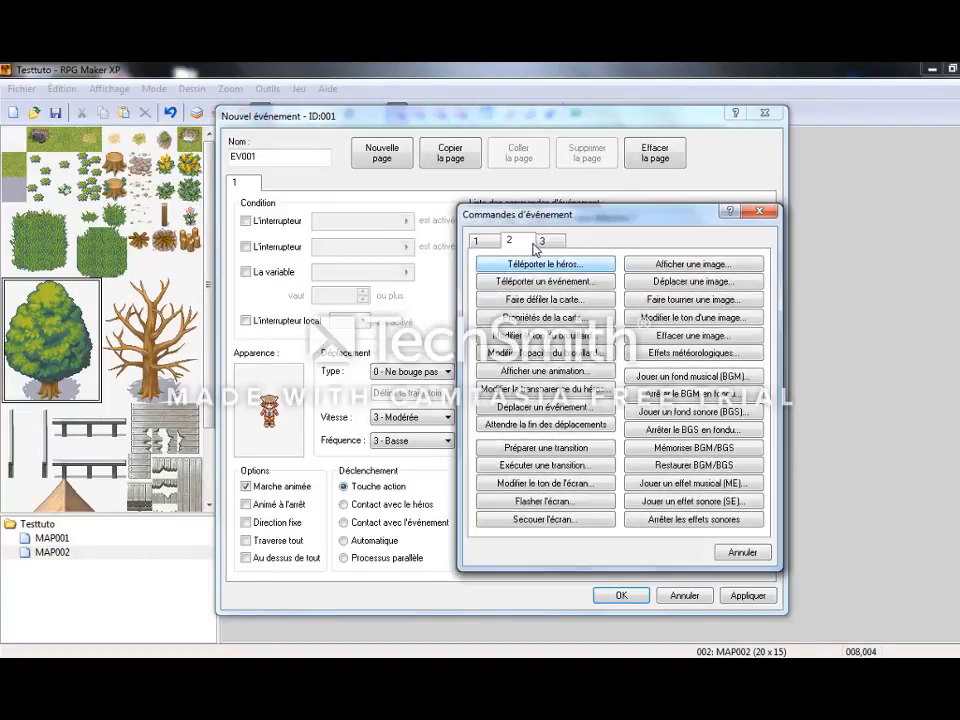
left_click(694, 501)
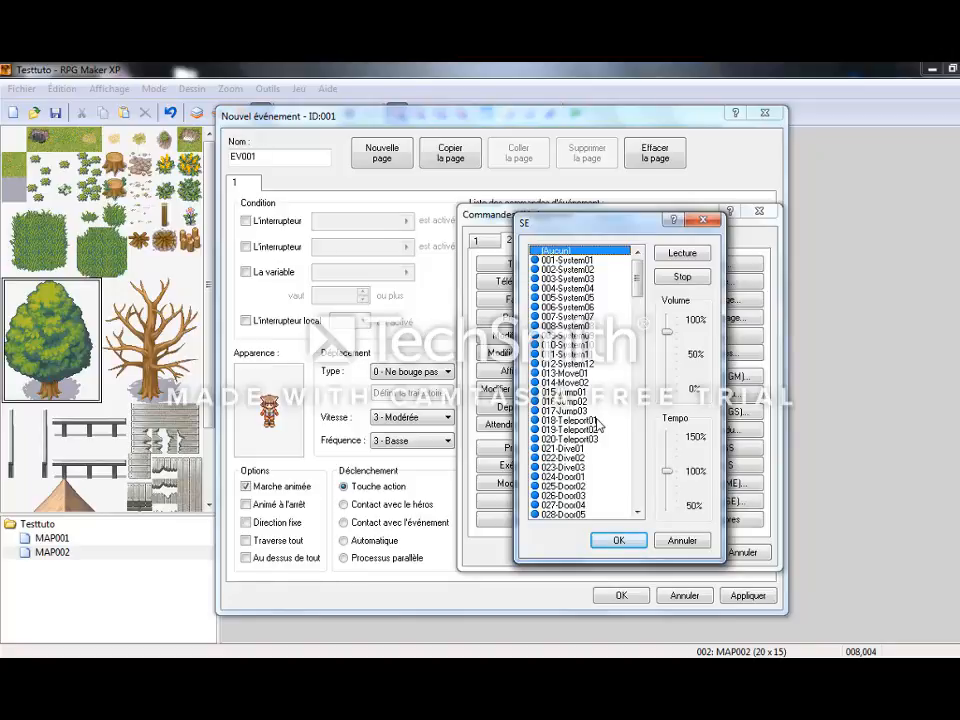
left_click(598, 421)
left_click(677, 252)
left_click(620, 540)
Add the message "Dommage" in the Non branch and save the new event on MAP002.
double_click(531, 296)
left_click(493, 243)
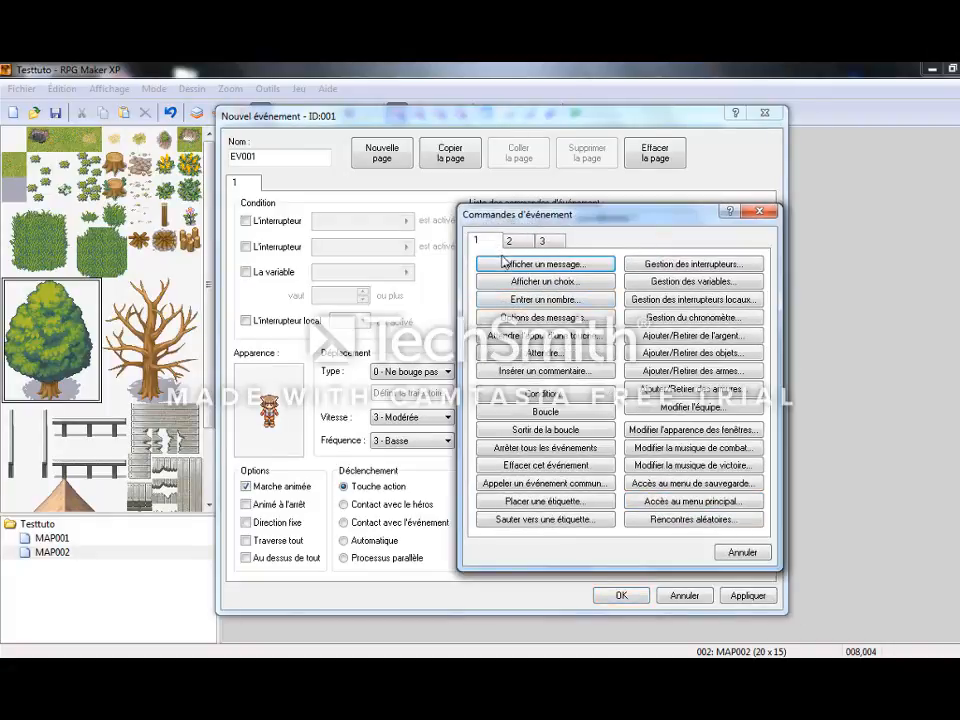
left_click(505, 263)
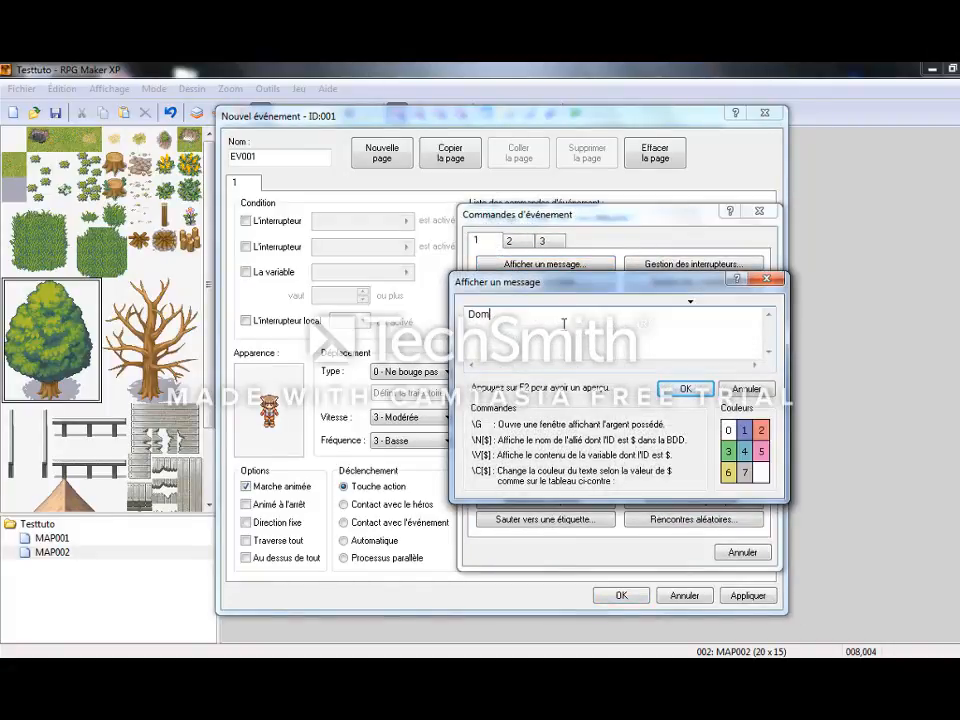
left_click(685, 388)
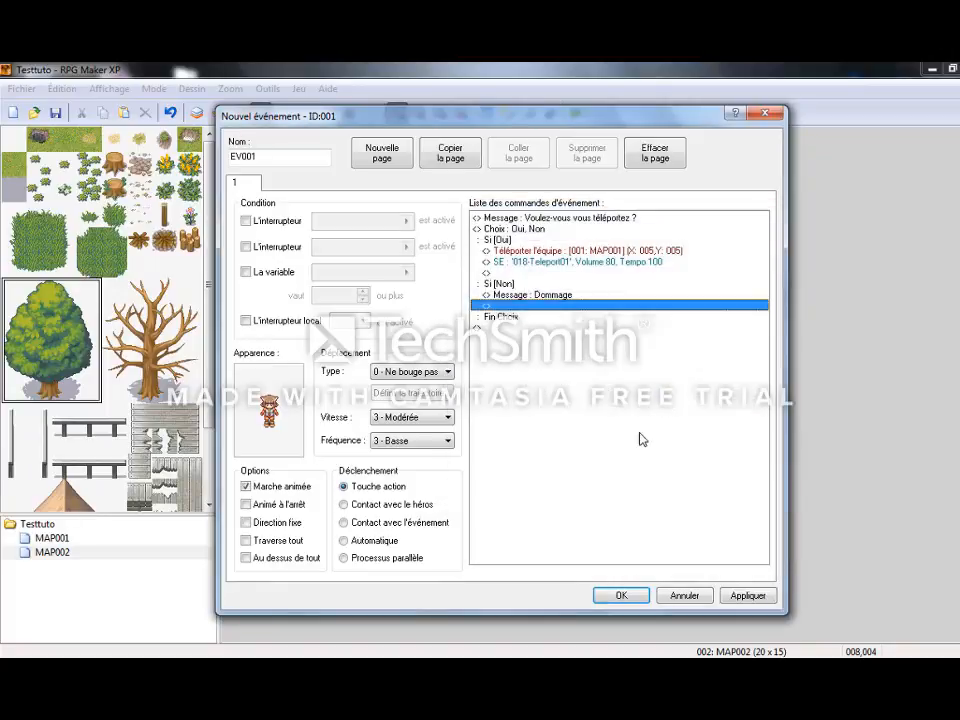
left_click(748, 595)
left_click(615, 604)
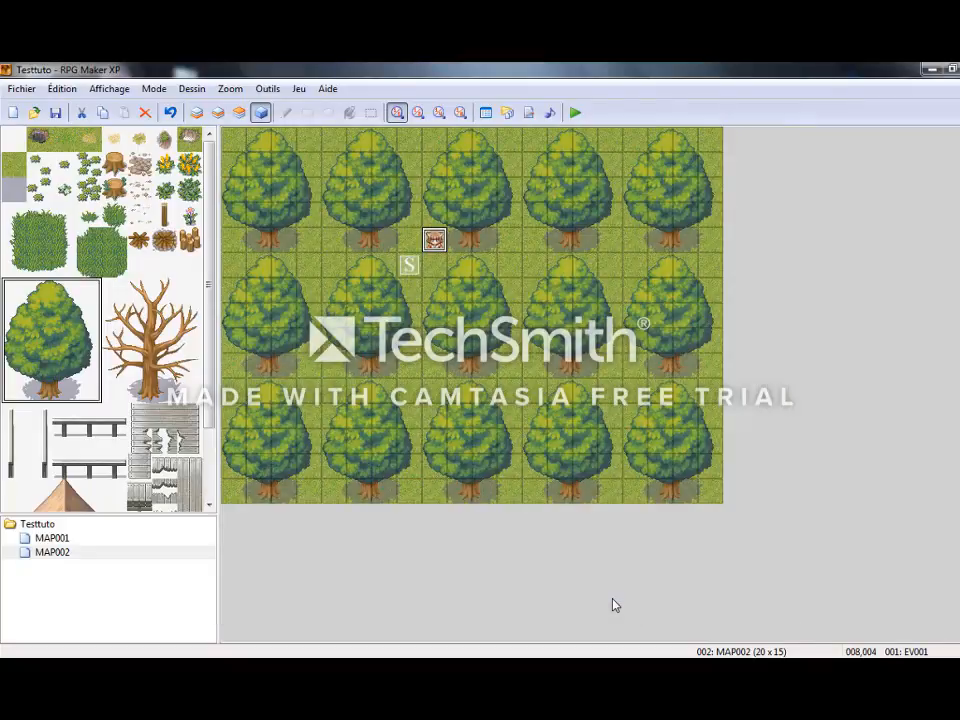
Launch a playtest, saving the project, and start a new game with Nouvelle Partie.
key("F12")
key("Return")
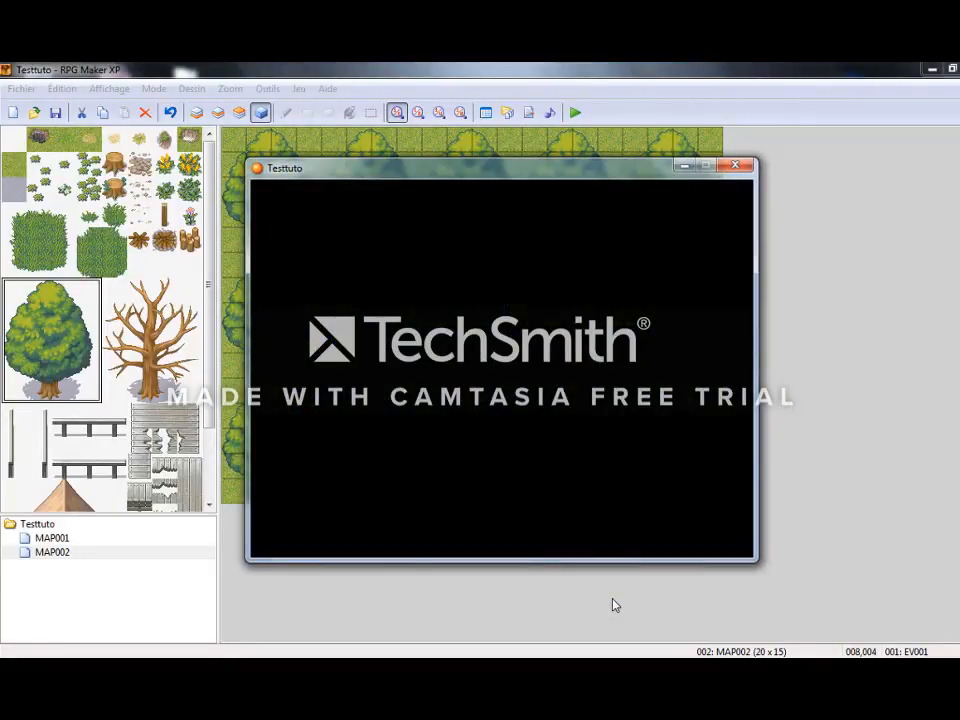
key("Up")
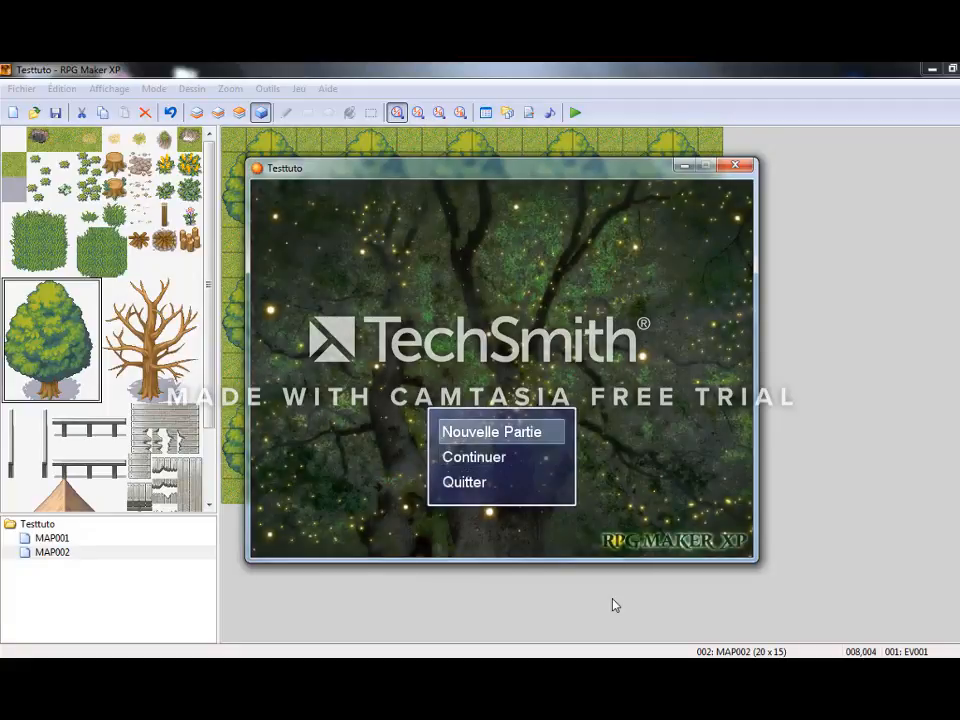
key("Return")
Walk the hero to the tile just below the teleport character and talk to it.
key("Right")
key("Down")
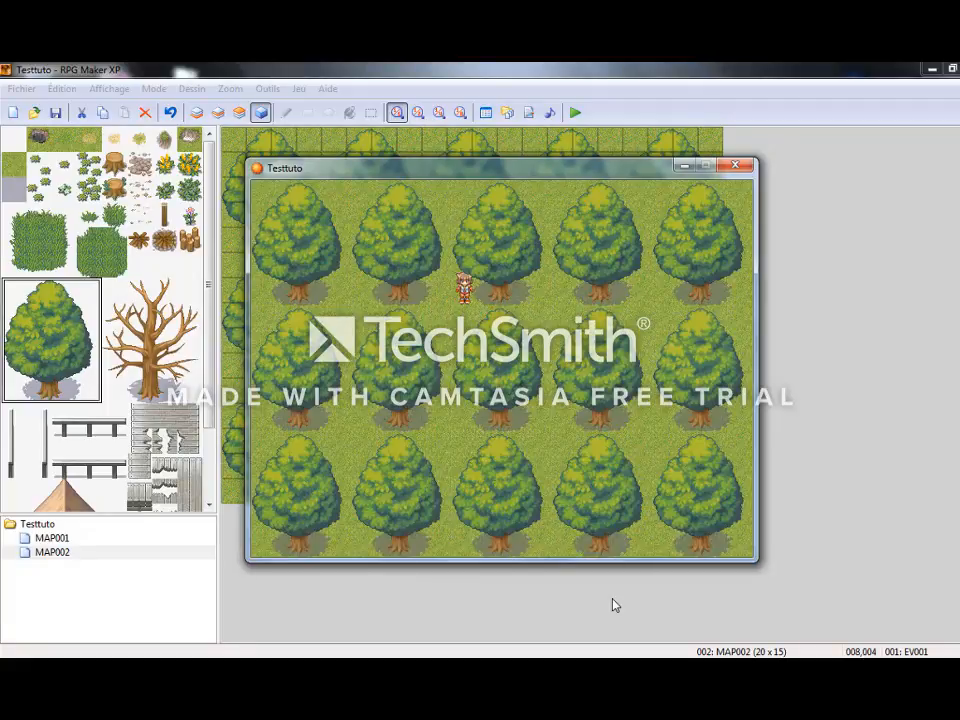
key("Down")
key("Up")
key("Up")
key("Return")
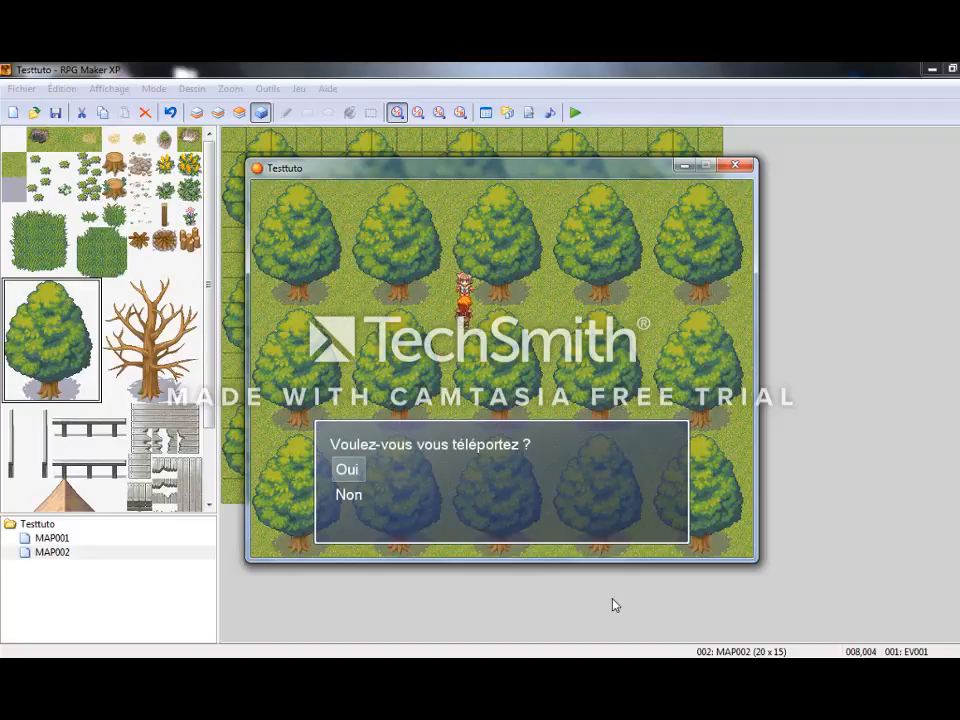
Answer Non to "Voulez-vous vous téléportez ?", talk to the character again and answer Oui.
key("Down")
key("Return")
key("Return")
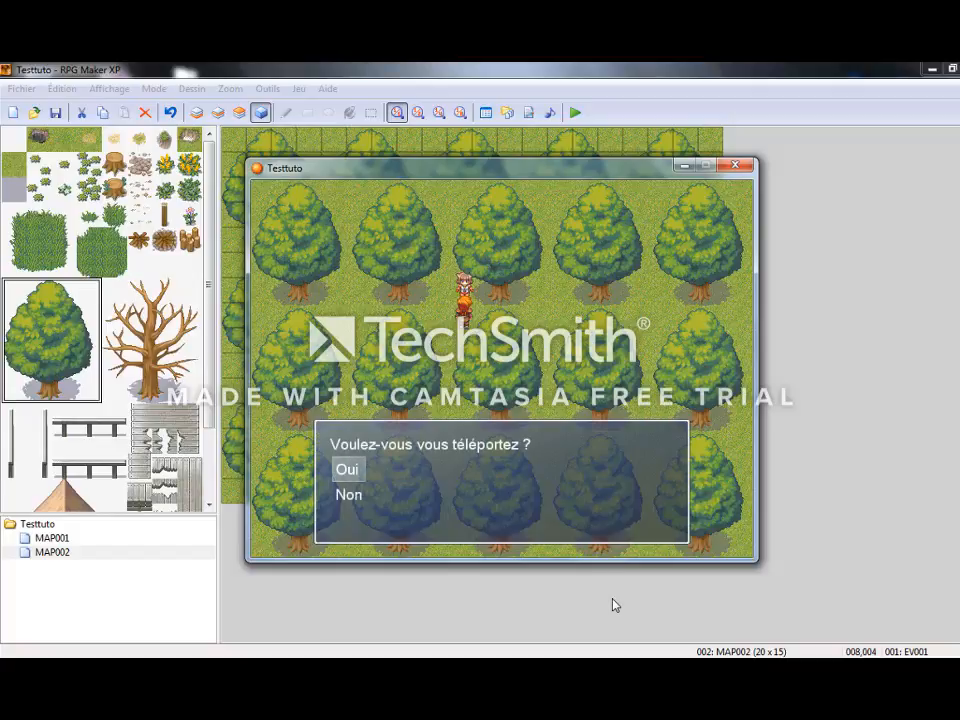
Walk around the grass patch on MAP001 and pick three cabbages.
key("Return")
key("Down")
key("Down")
key("Left")
key("Up")
key("Return")
key("Return")
key("Return")
key("Up")
key("Return")
key("Return")
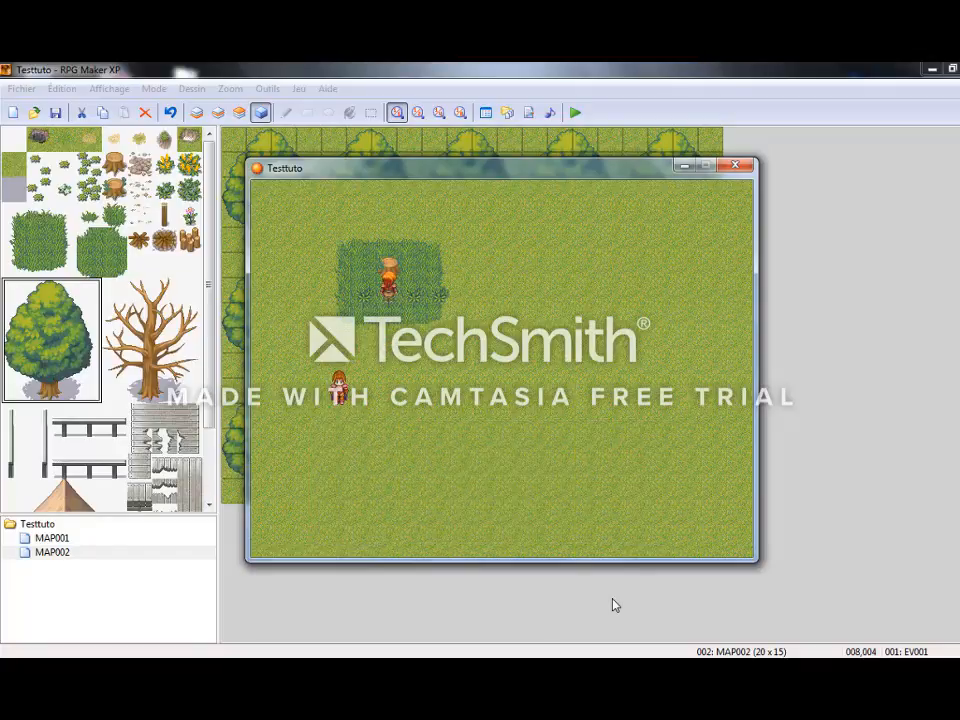
key("Right")
key("Return")
key("Right")
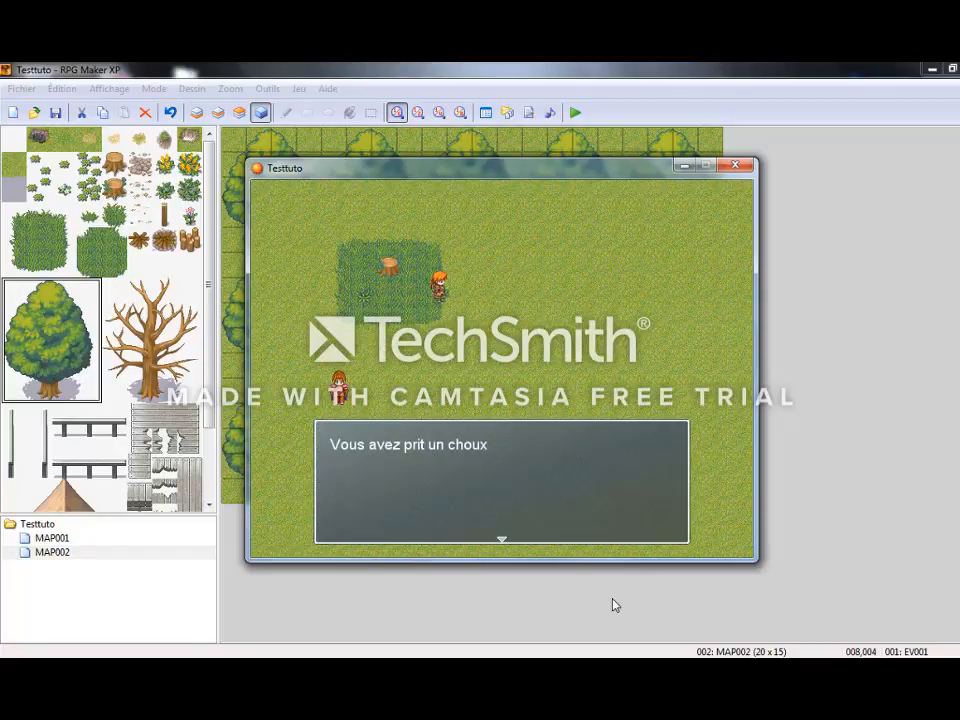
key("Return")
Walk to the cabbage character, talk to it, answer Non to "Donnez les moi svp" and end the playtest.
key("Down")
key("Left")
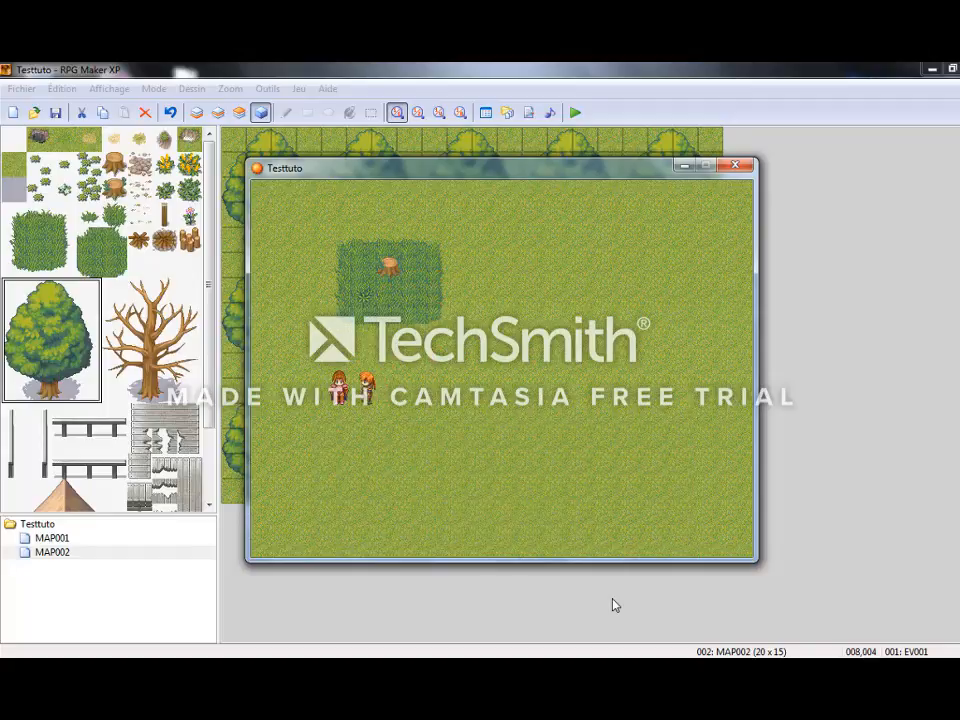
key("Return")
key("Return")
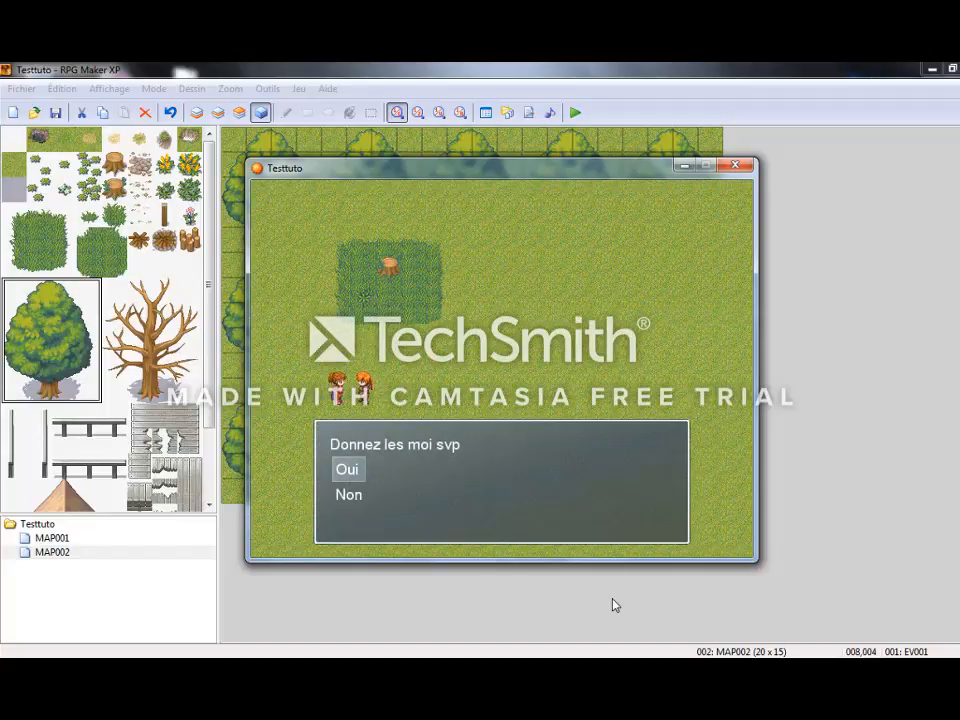
key("Down")
key("Return")
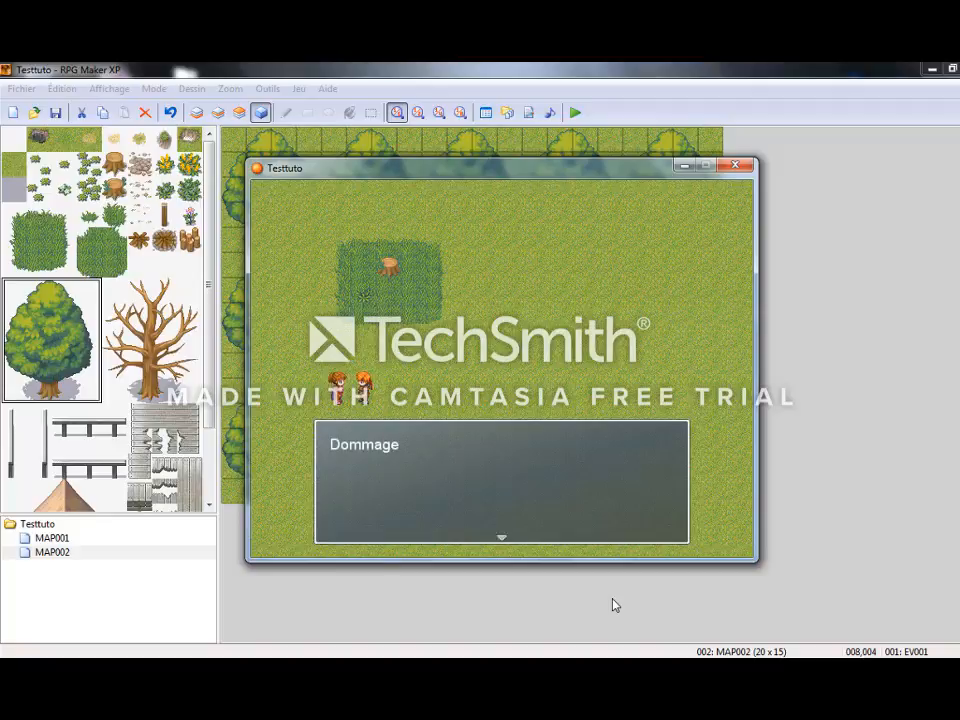
key("Return")
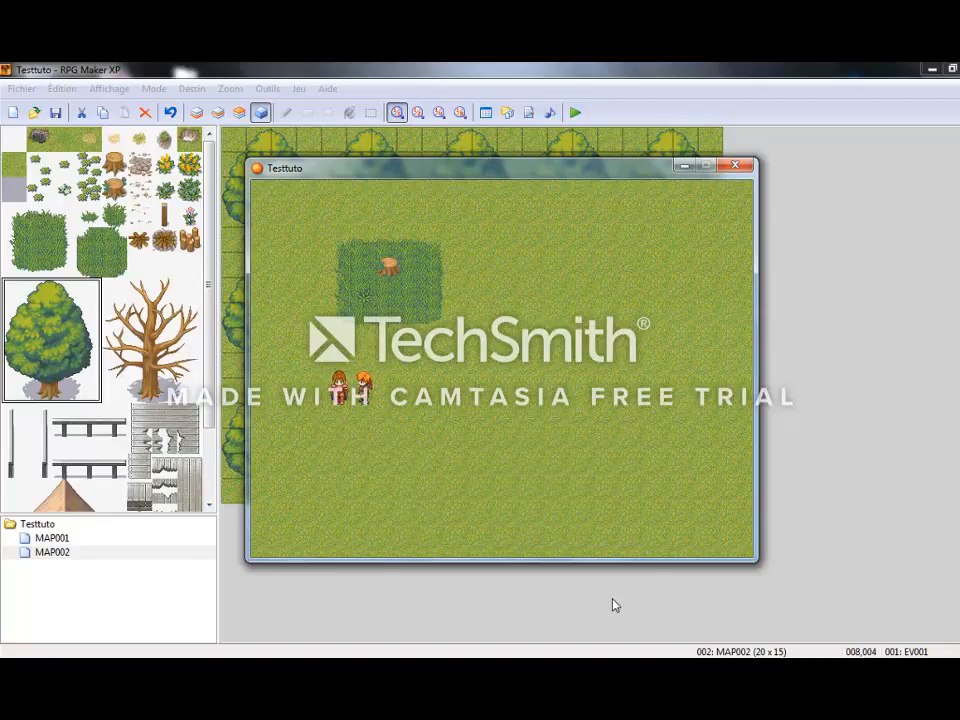
left_click(735, 165)
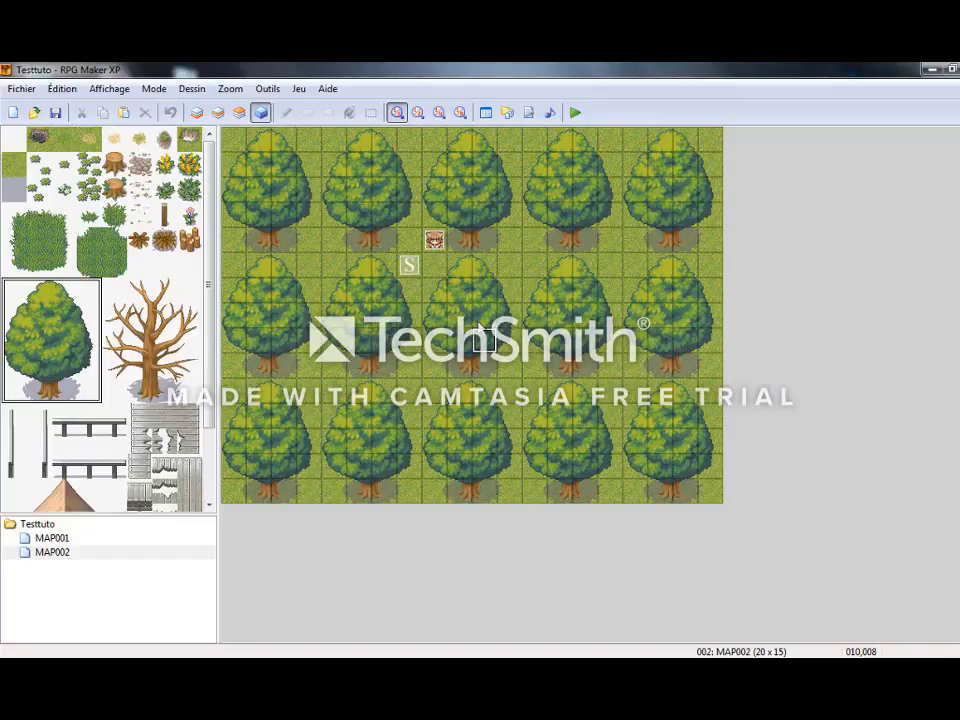
Open the enemies section of the database and look through entries such as Kobold, Gobelin and Ogre.
left_click(268, 89)
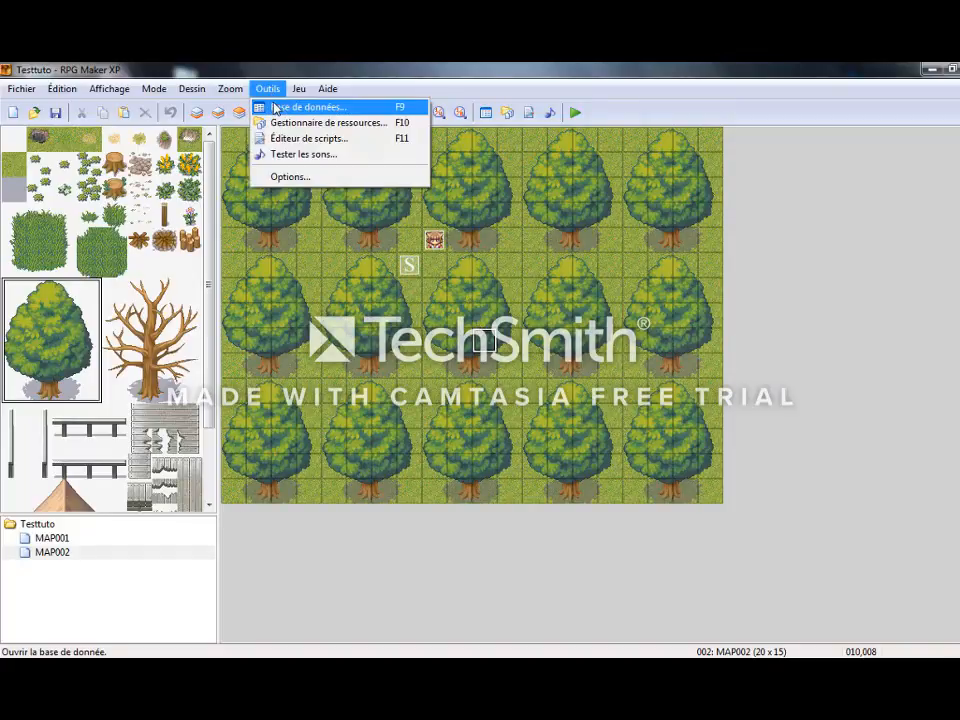
left_click(276, 106)
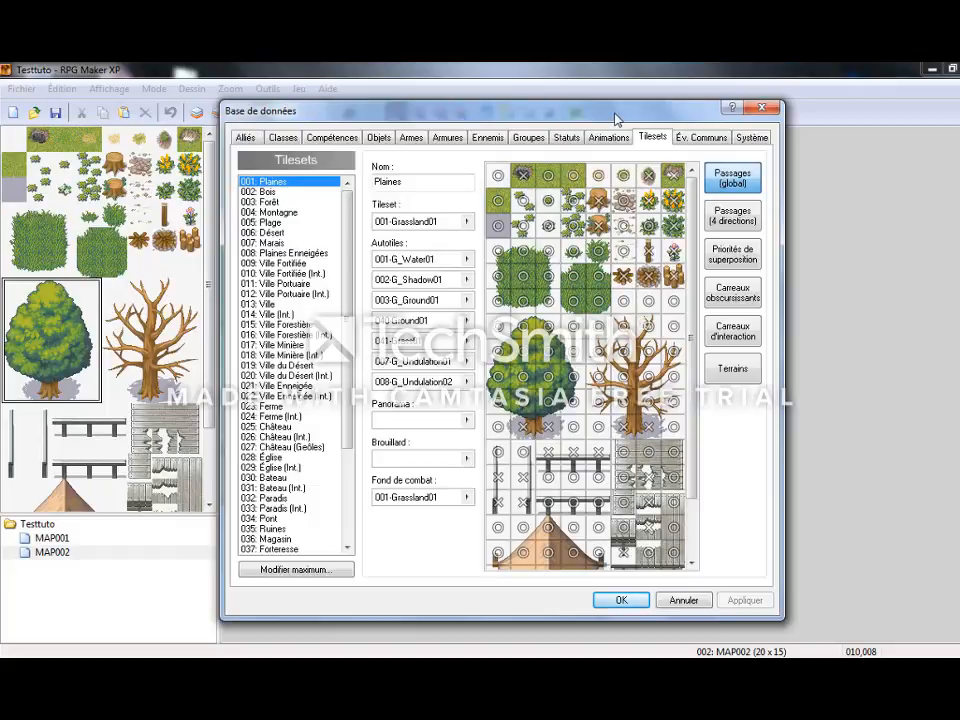
left_click(488, 138)
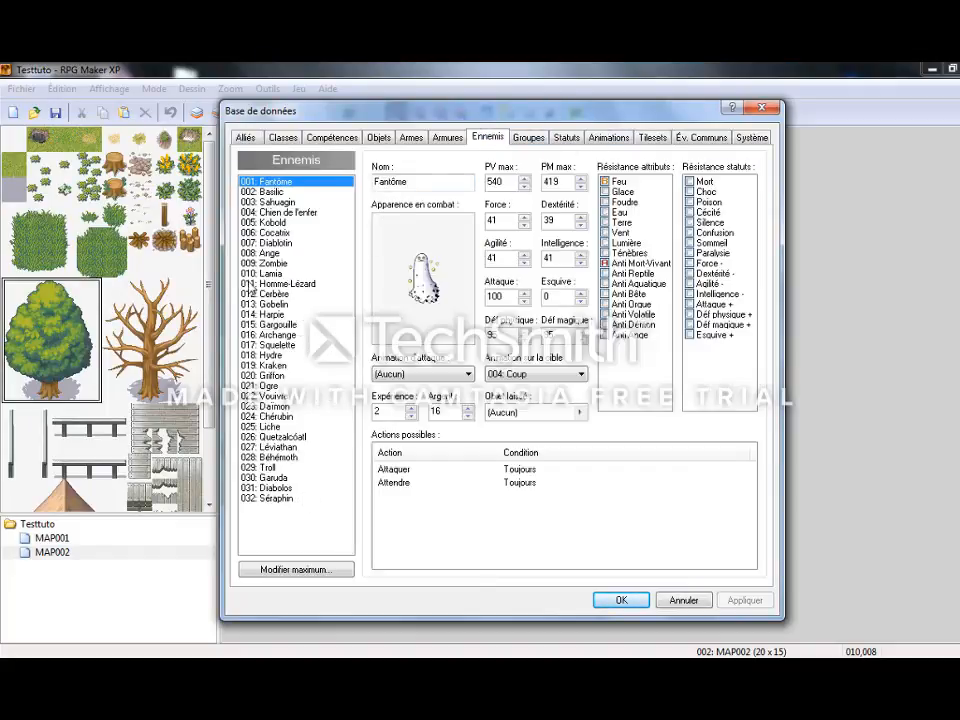
left_click(266, 222)
left_click(270, 253)
left_click(276, 304)
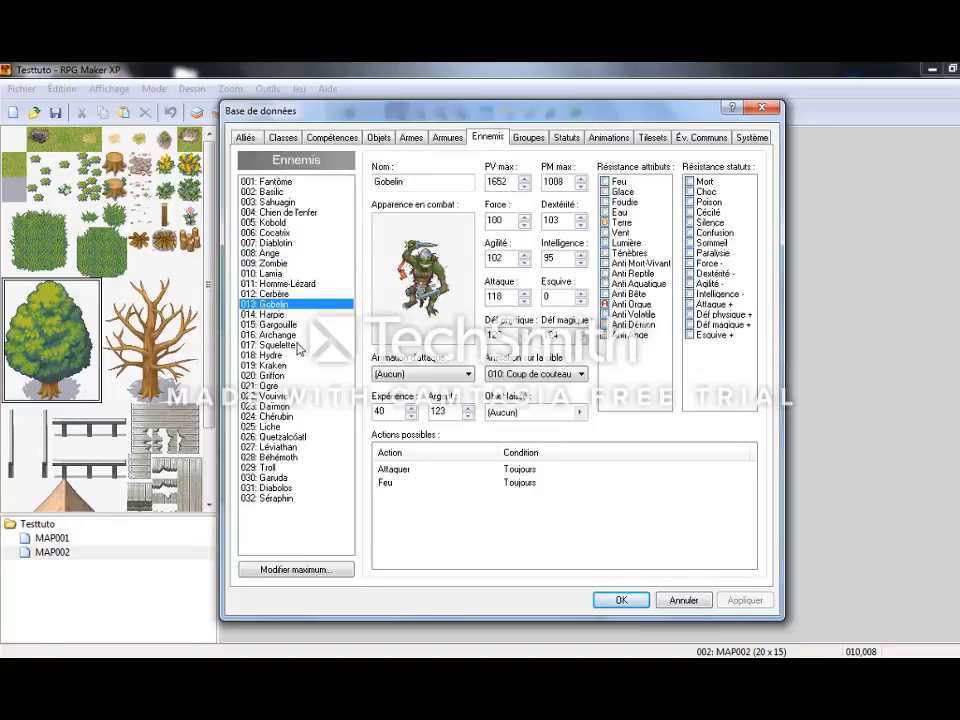
left_click(300, 386)
Raise the enemy maximum to 33 and select the new blank enemy entry.
left_click(310, 569)
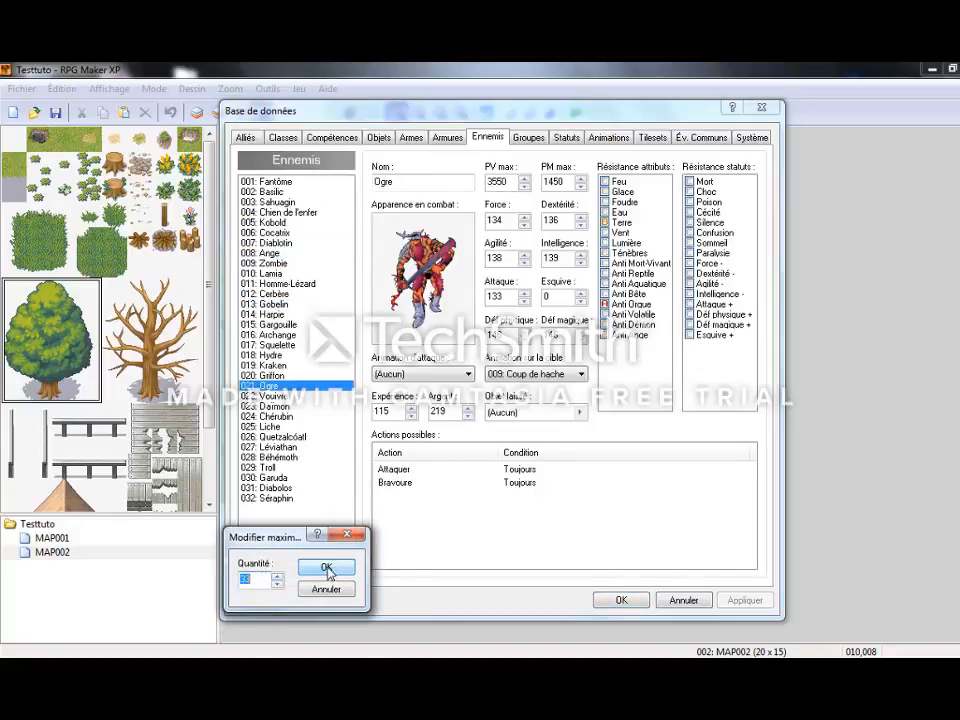
left_click(326, 568)
left_click(289, 510)
Give the new enemy the 002-Fighter02 battler graphic and name it Tuto.
double_click(421, 240)
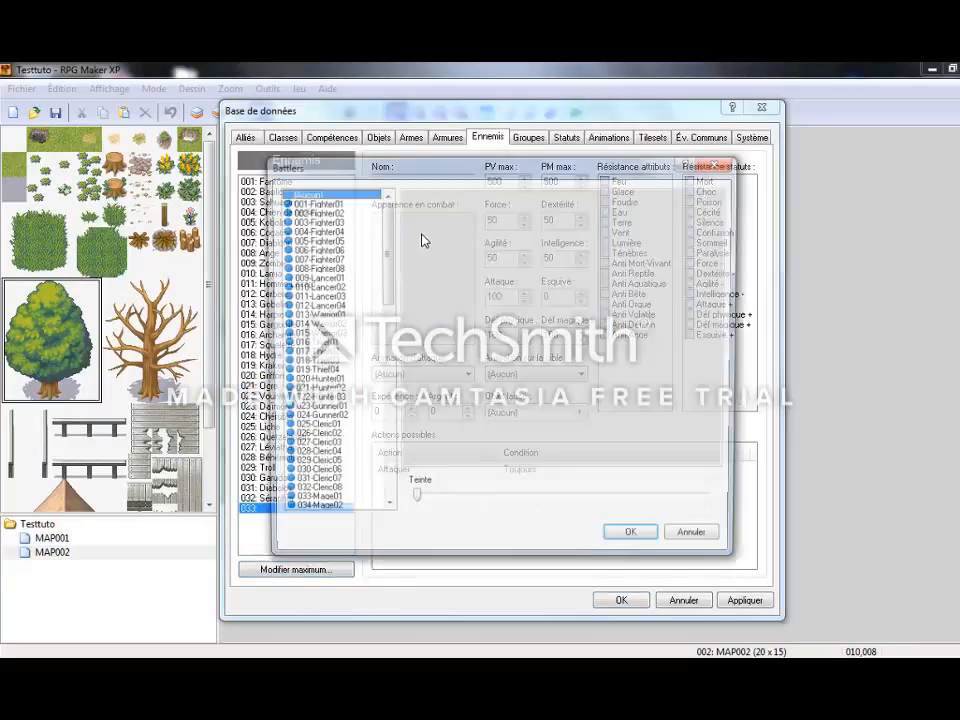
key("Down")
key("Down")
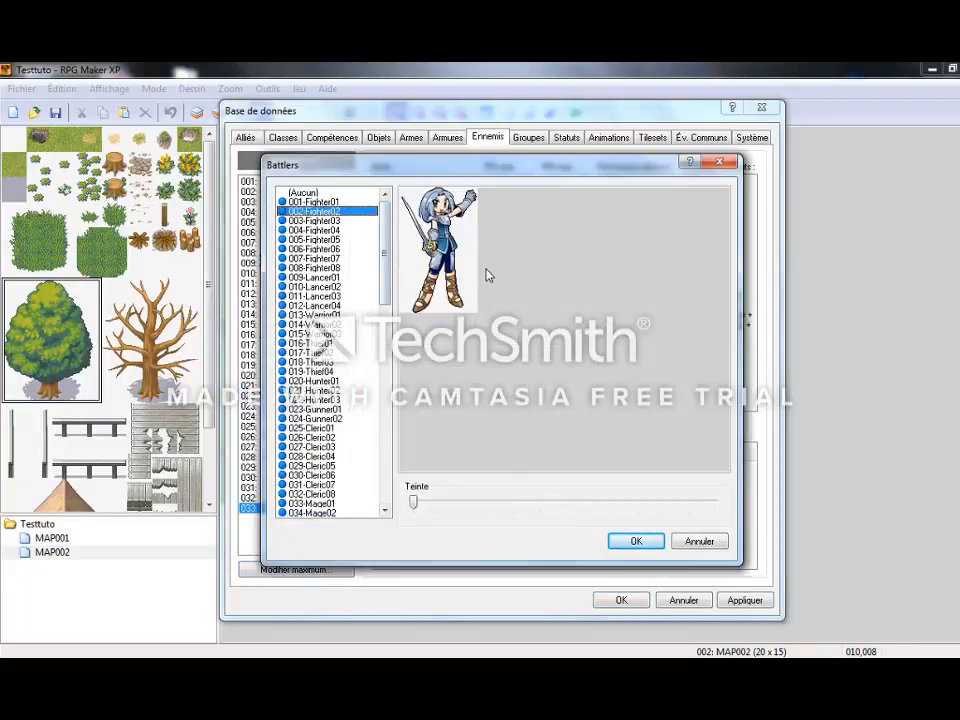
left_click(635, 540)
left_click(402, 180)
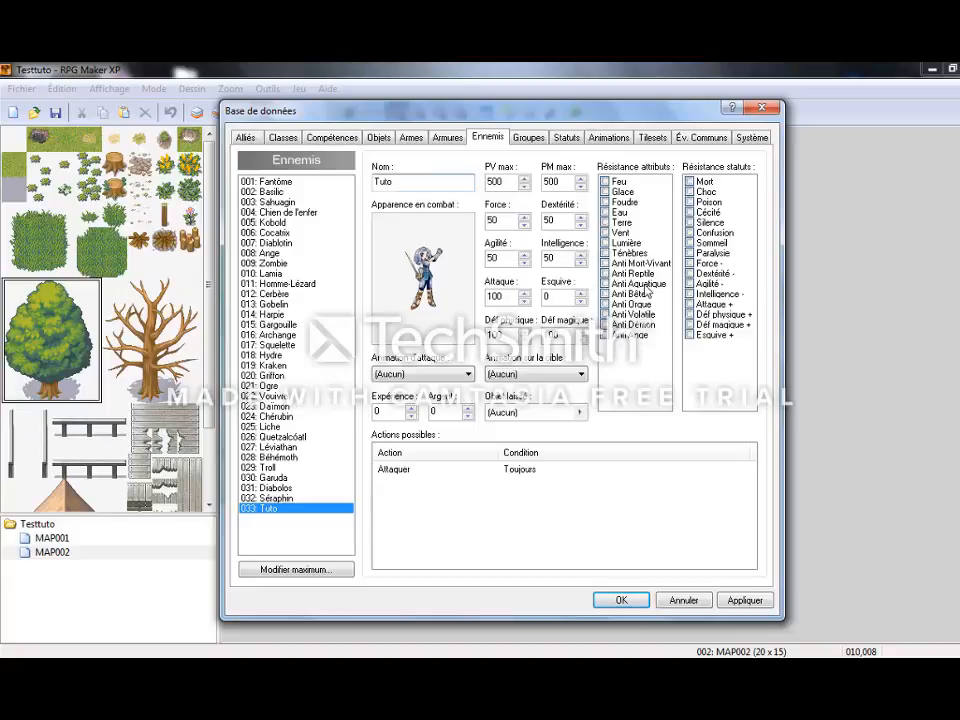
Set both the attack animation and the target animation of enemy Tuto to 001: Technique.
left_click(455, 374)
scroll(441, 430, "up", 5)
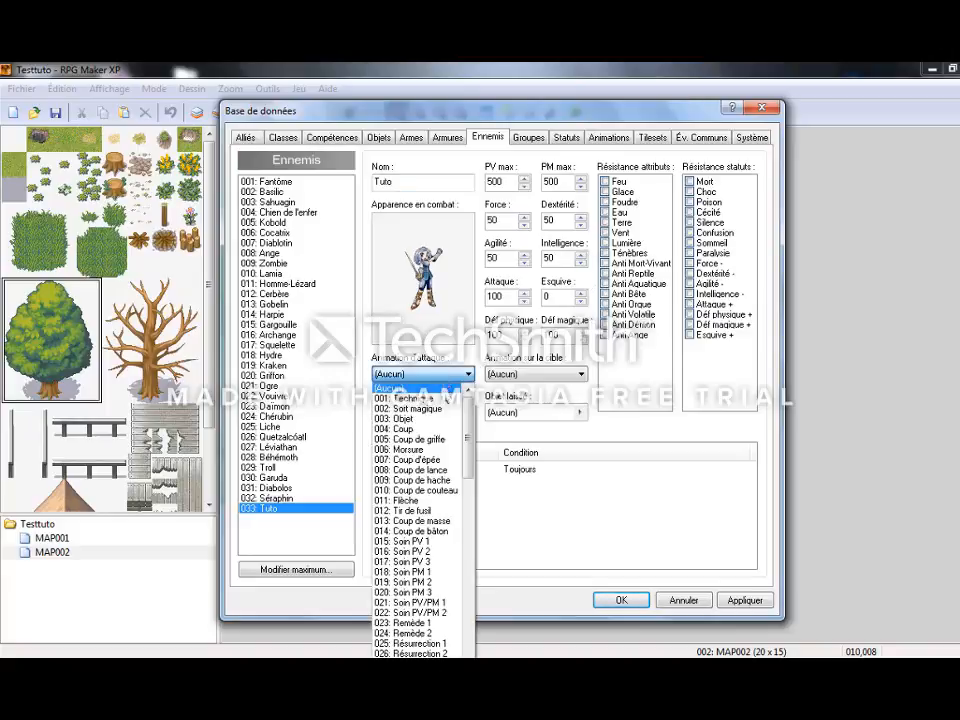
left_click(441, 400)
left_click(540, 376)
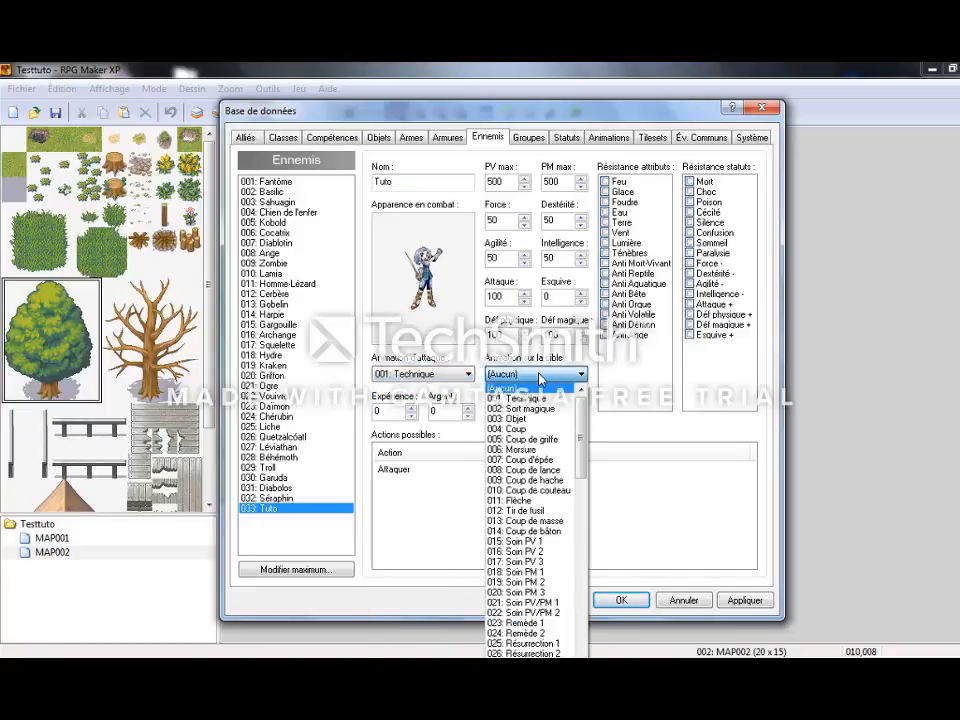
left_click(543, 402)
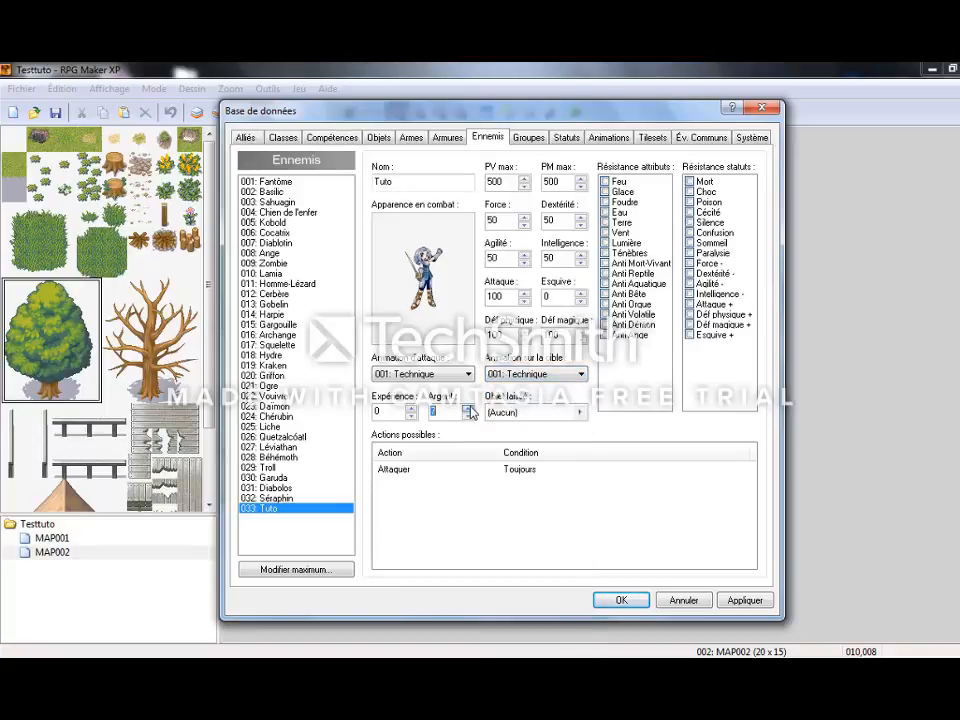
Set Tuto's money reward to 10 and its dropped object to Potion at 100% probability, and apply the changes.
left_click(578, 412)
left_click(428, 319)
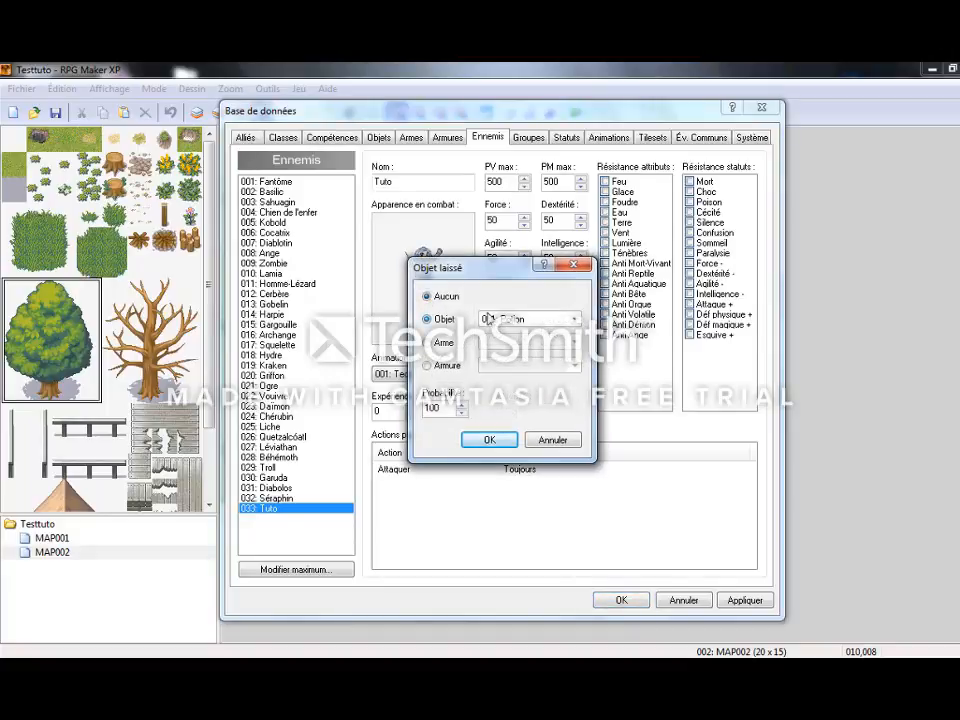
left_click(490, 440)
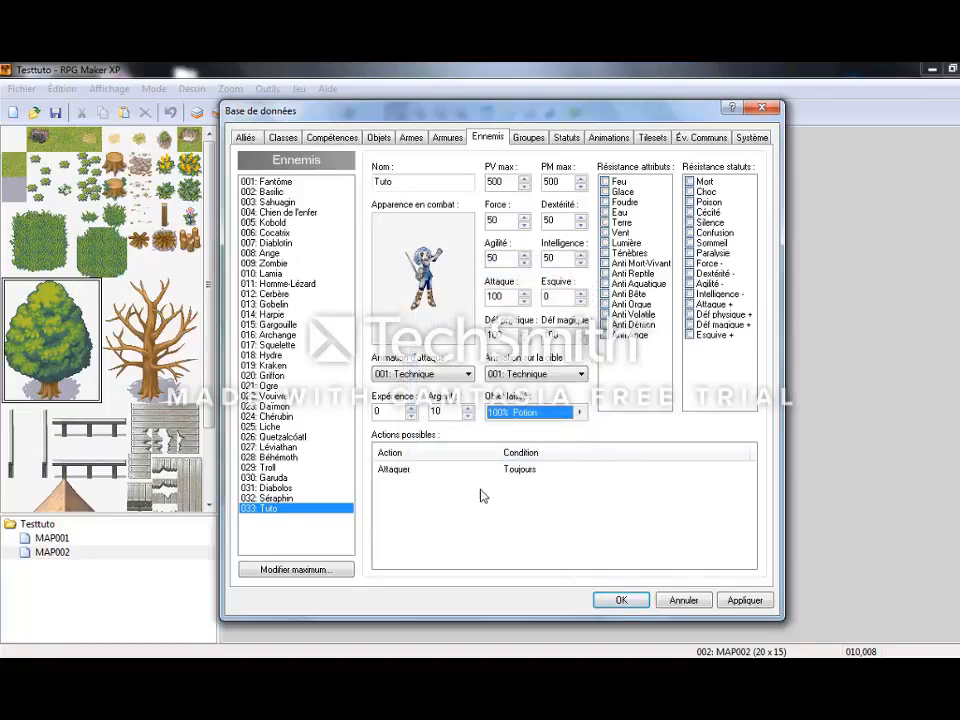
left_click(465, 470)
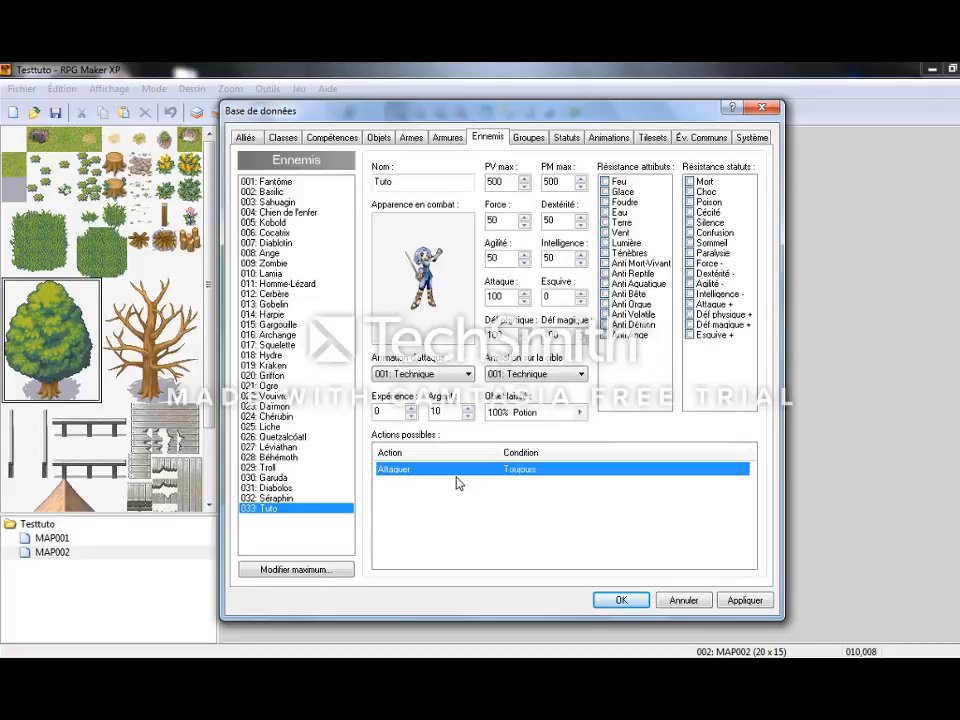
left_click(743, 601)
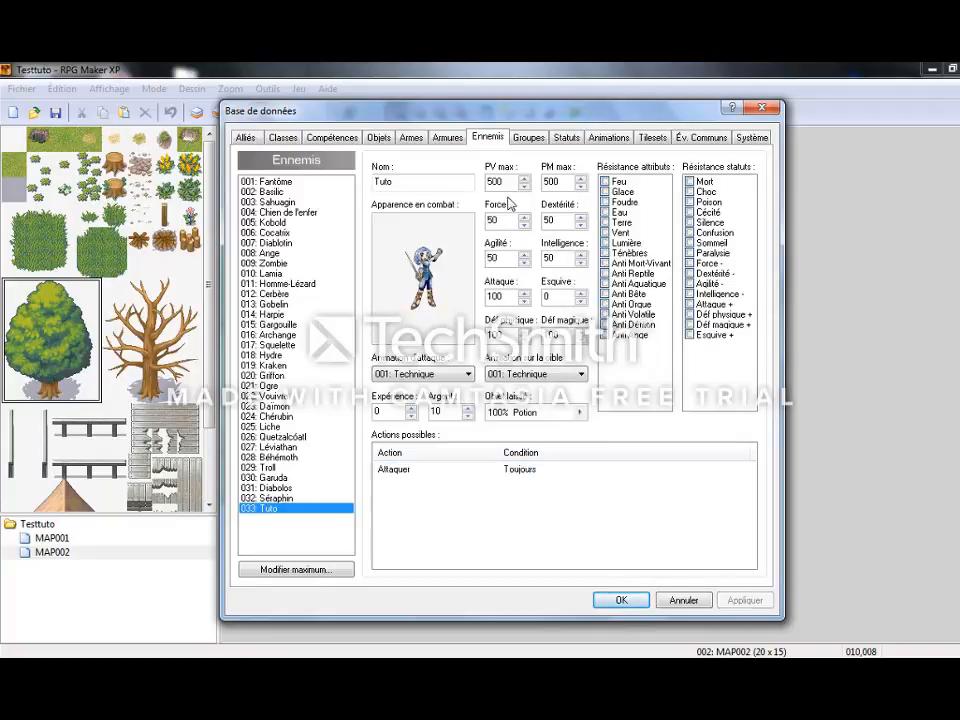
Raise the maximum number of enemy groups to 33 and select the new blank group.
left_click(524, 139)
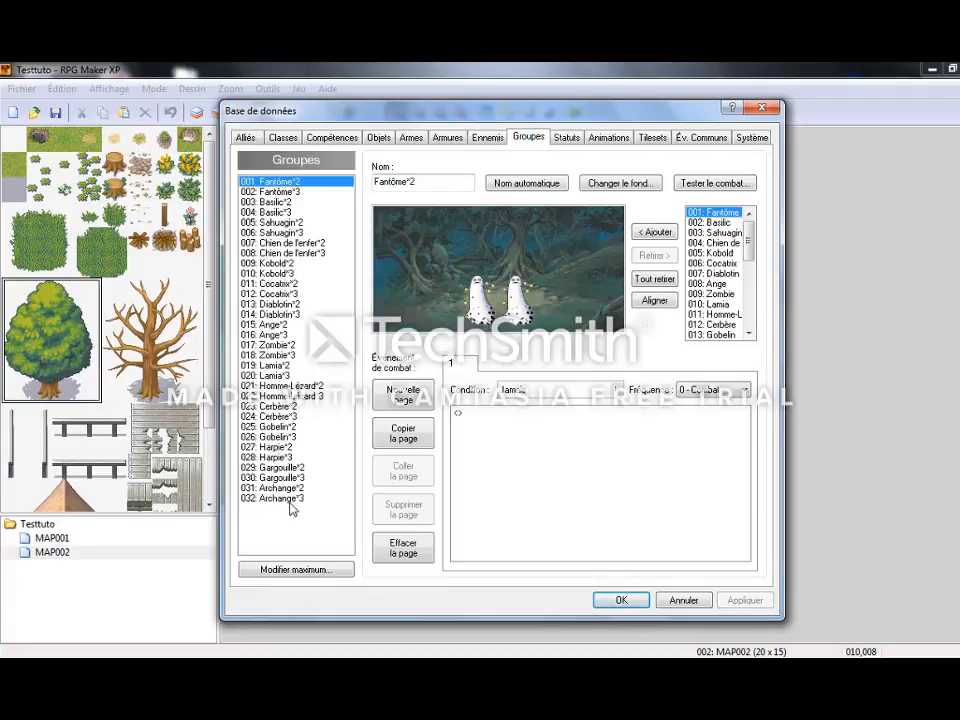
left_click(292, 569)
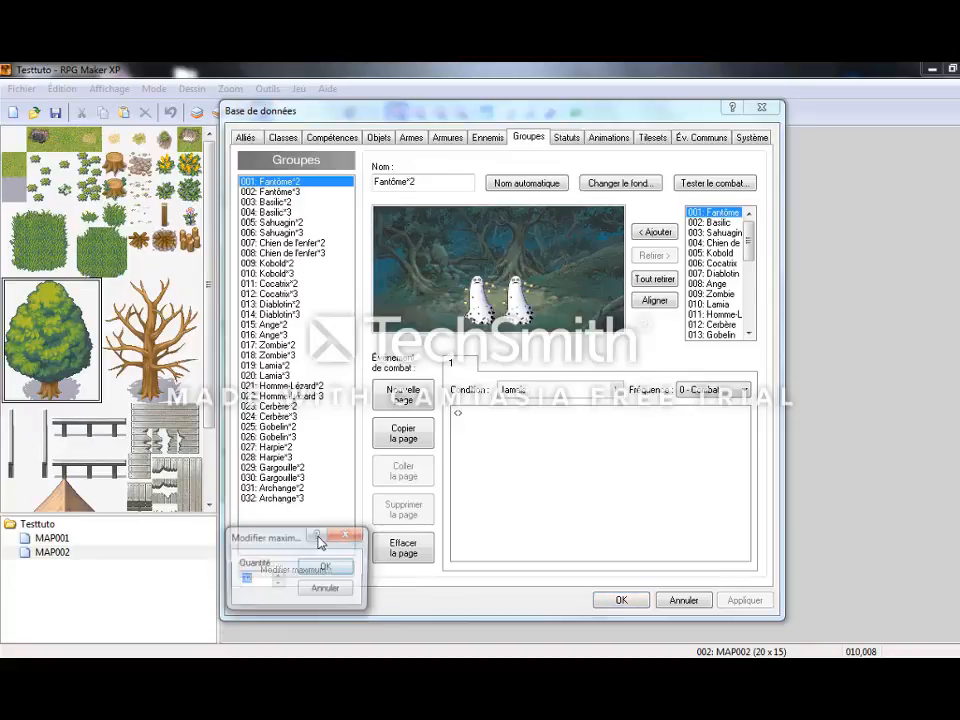
left_click(322, 568)
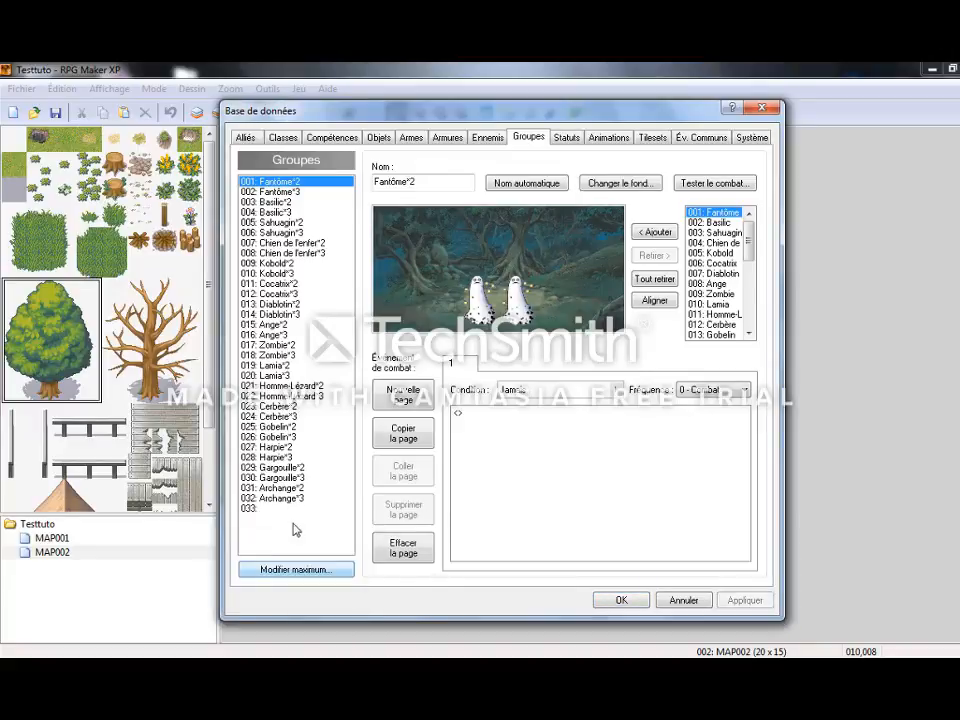
left_click(290, 508)
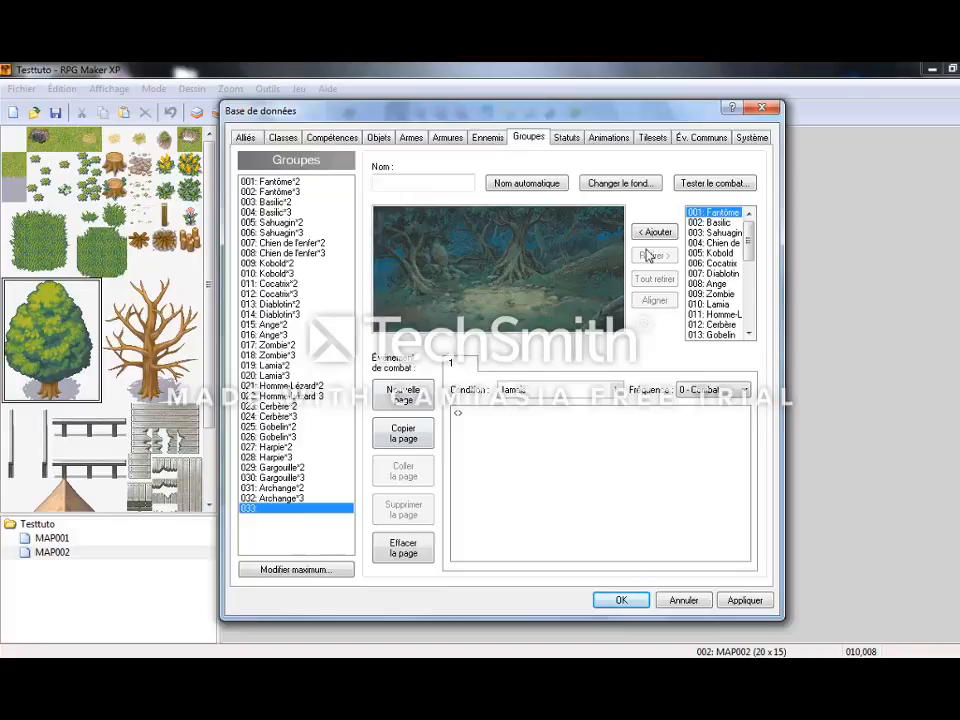
Add enemy 033: Tuto to the new group and name the group Tuto.
left_click_drag(749, 230, 762, 318)
left_click(712, 334)
left_click(650, 233)
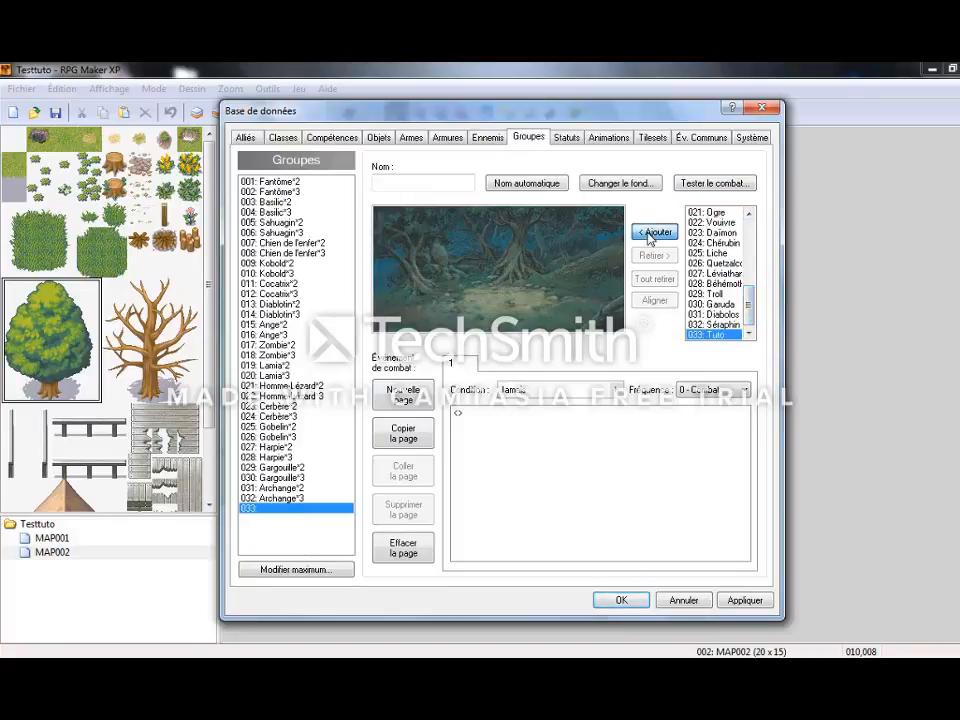
left_click(438, 184)
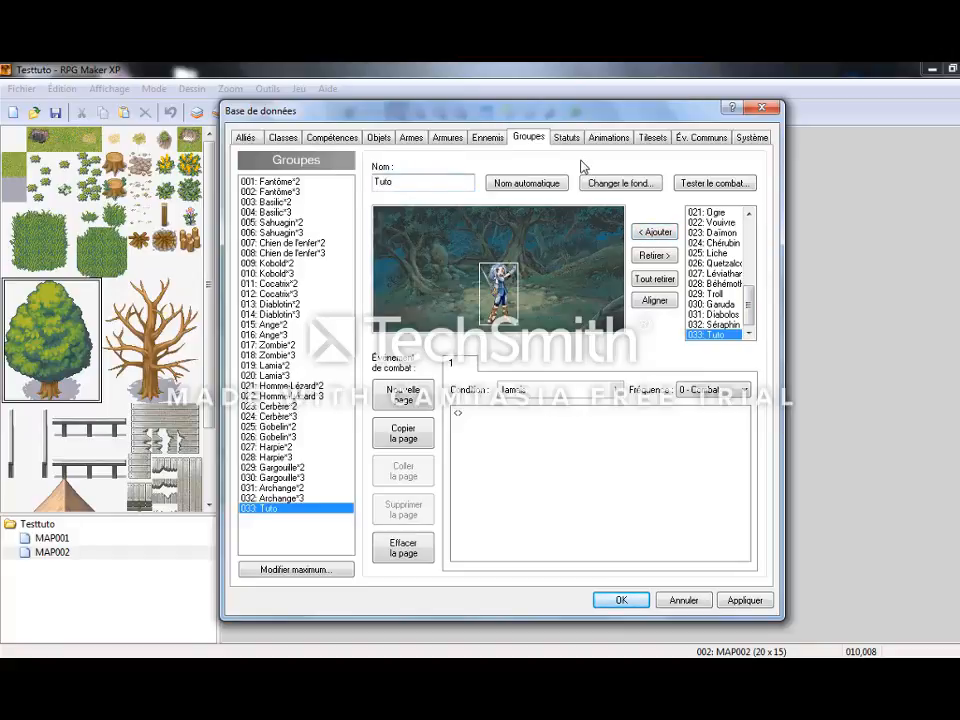
Set the Tuto group's battle background to 013-PostTown01, then apply the changes and close the database.
left_click(611, 184)
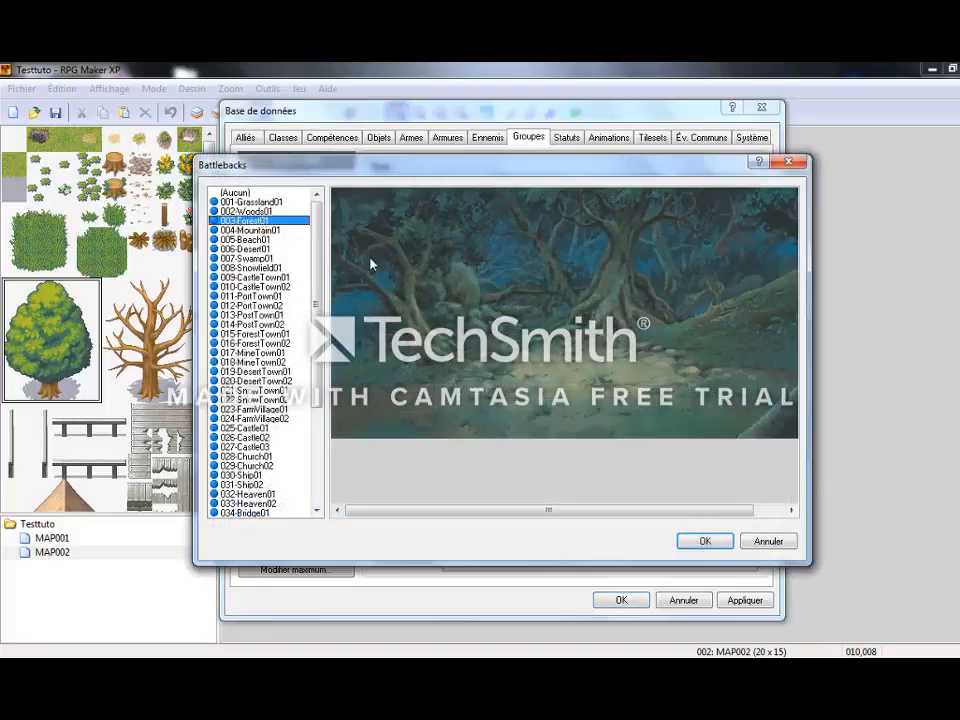
left_click(258, 231)
left_click(263, 240)
left_click(256, 277)
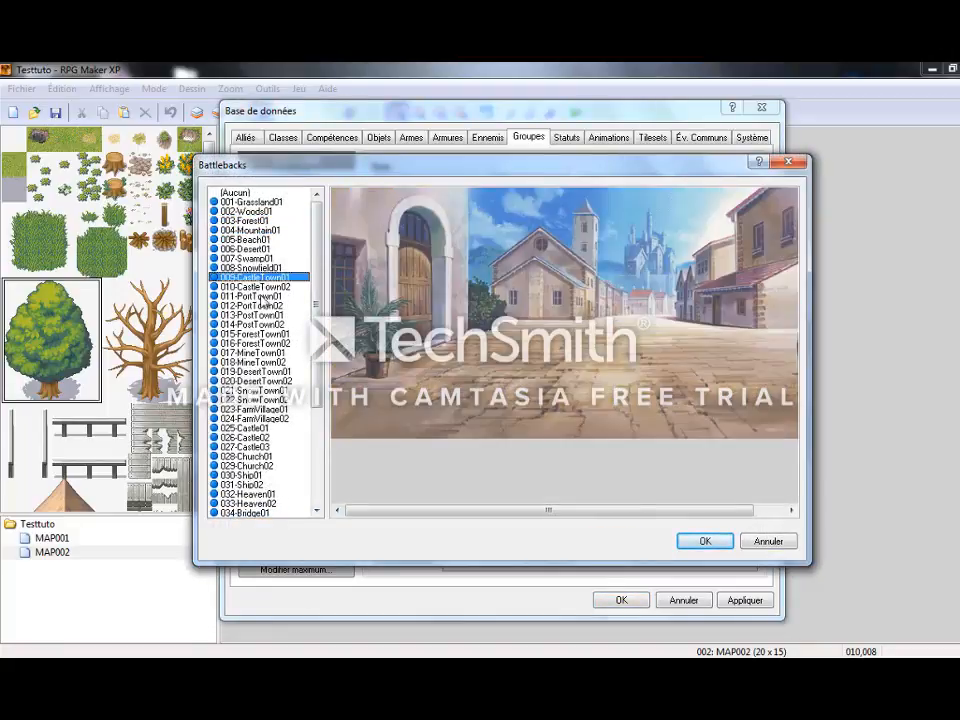
left_click(256, 315)
left_click(262, 325)
left_click(263, 316)
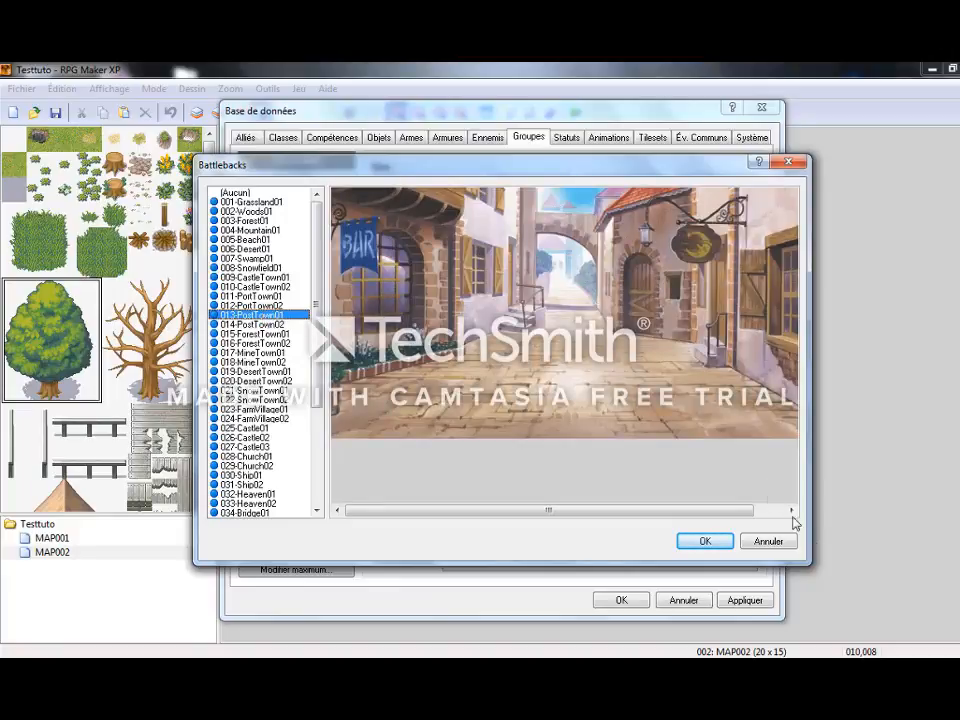
left_click(705, 540)
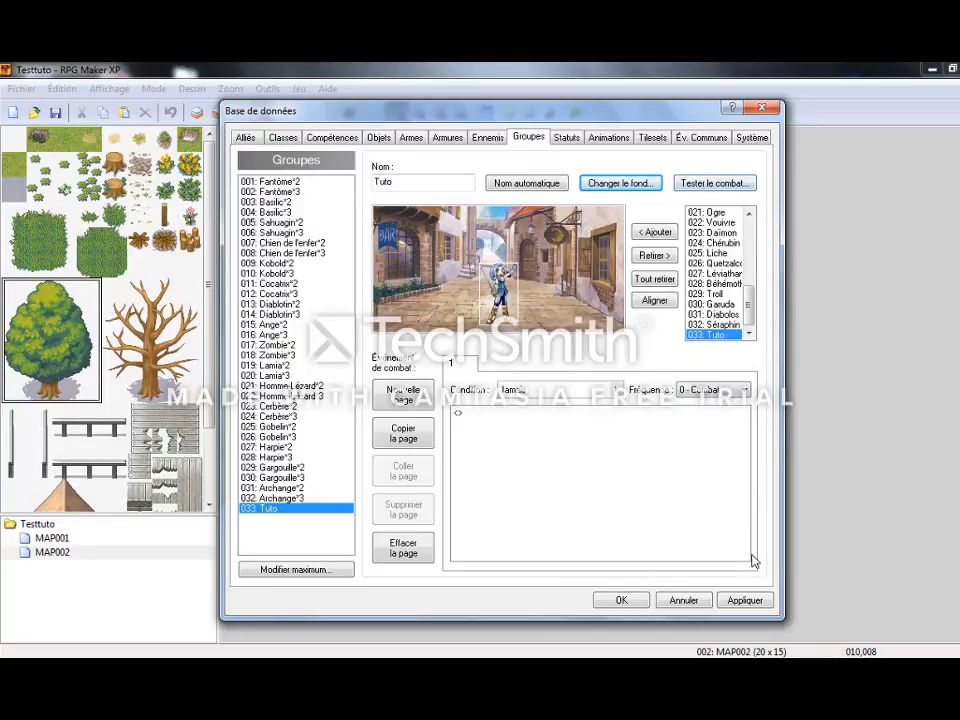
left_click(750, 600)
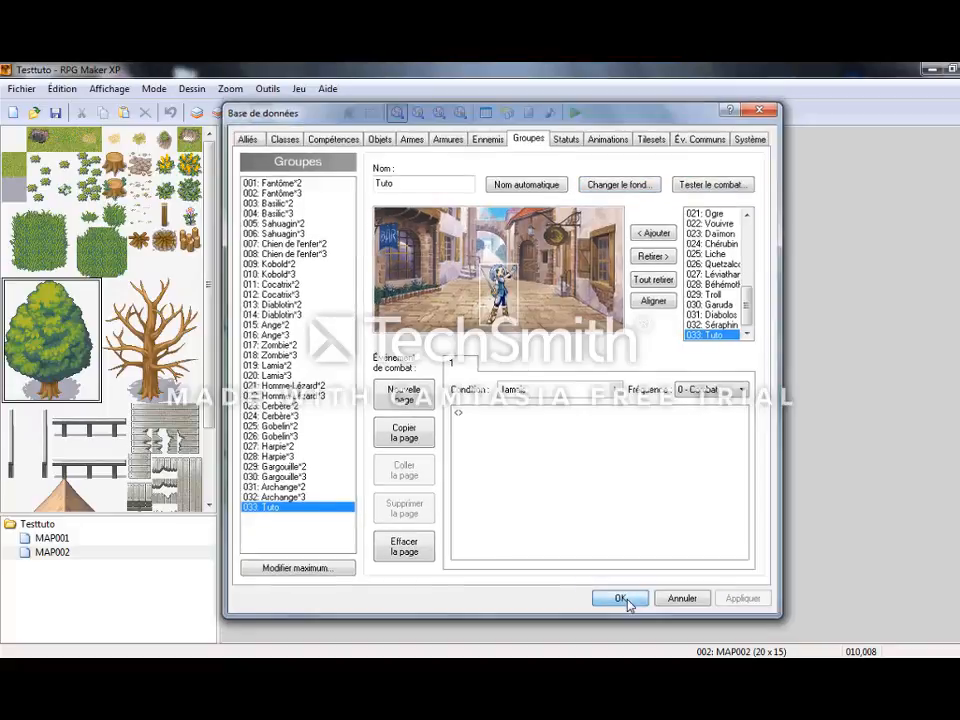
left_click(621, 601)
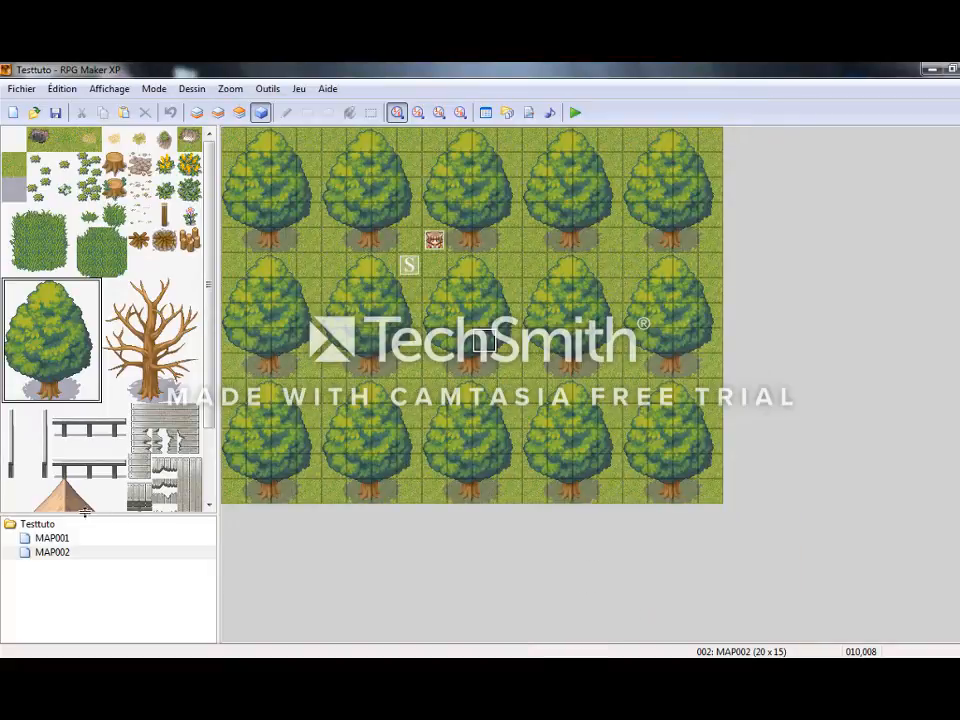
In MAP001's cabbage character event, add a battle against group 033: Tuto after the "Dommage" message, allowing escape and defeat.
left_click(60, 538)
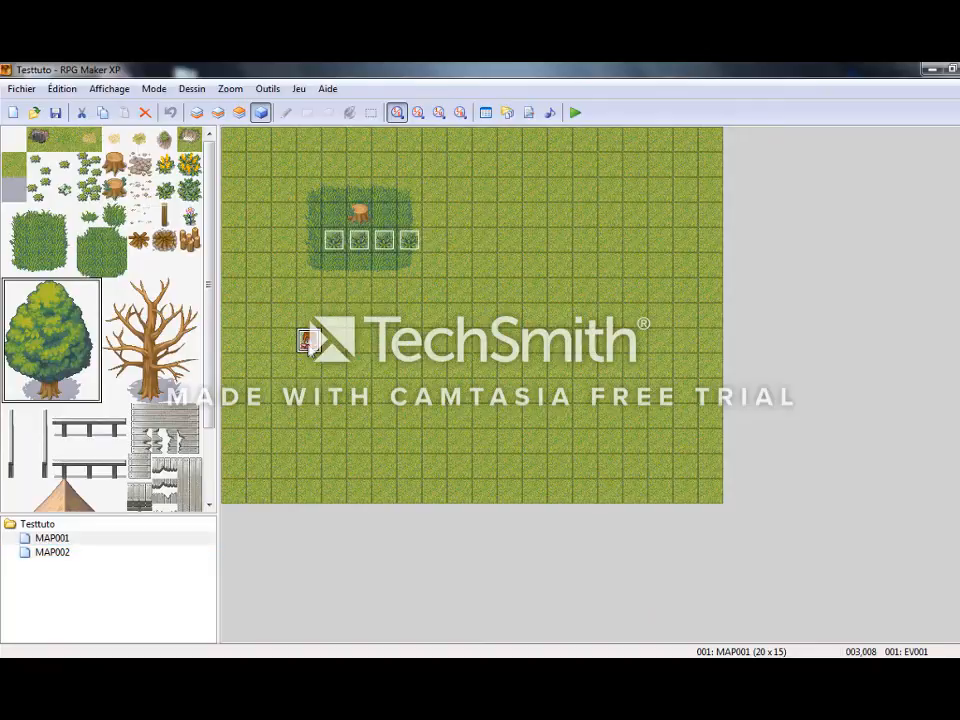
double_click(306, 341)
left_click(539, 327)
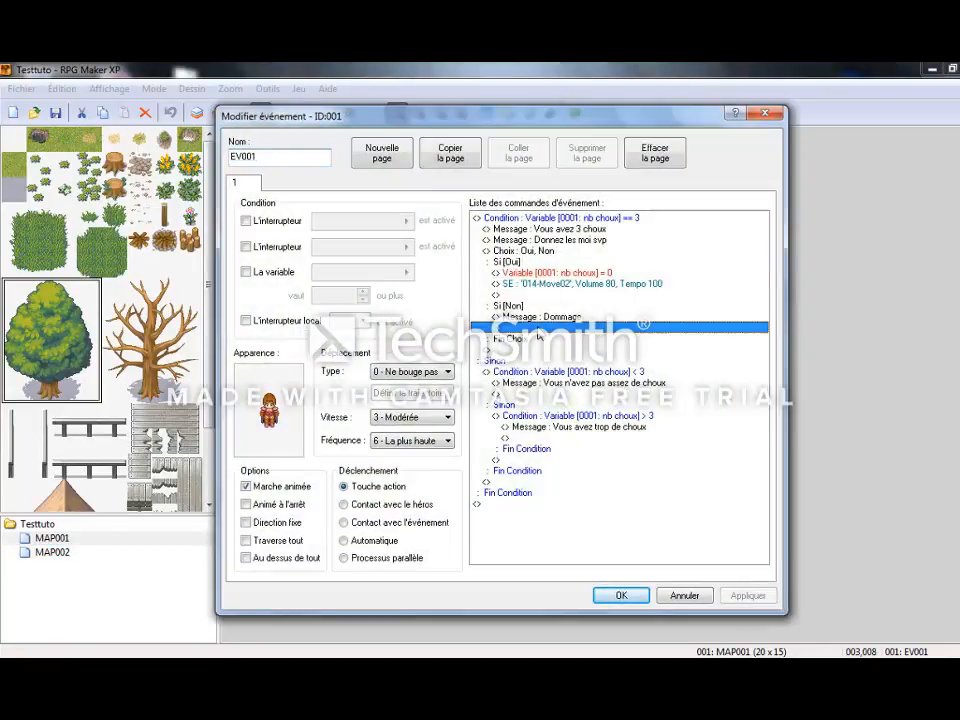
double_click(539, 328)
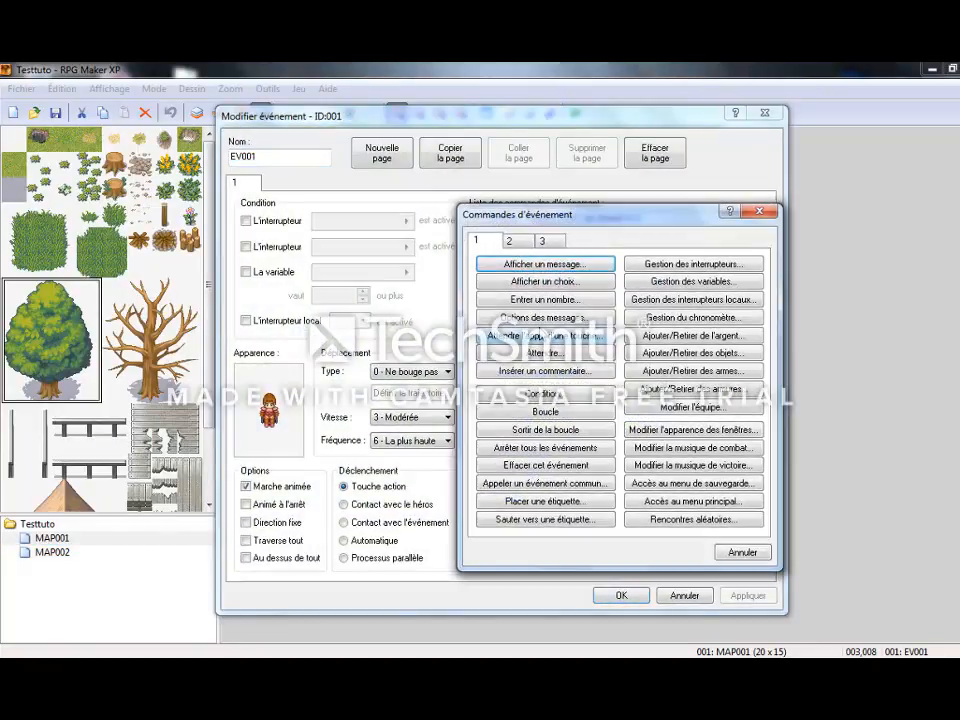
left_click(546, 241)
left_click(530, 264)
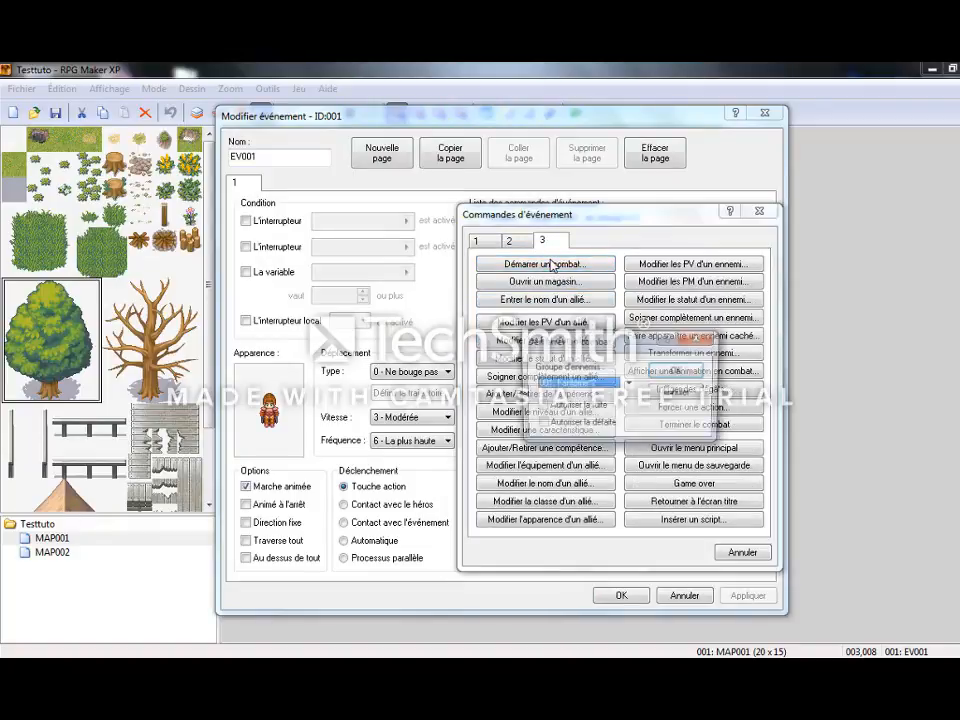
left_click(627, 384)
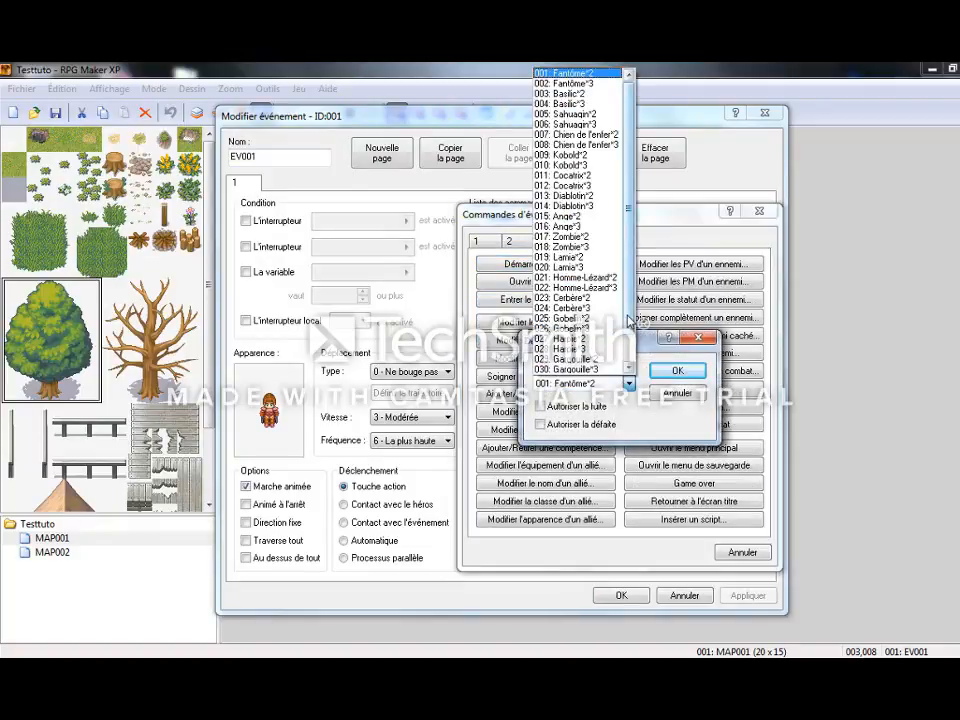
scroll(628, 384, "down", 1)
left_click(562, 369)
left_click(594, 407)
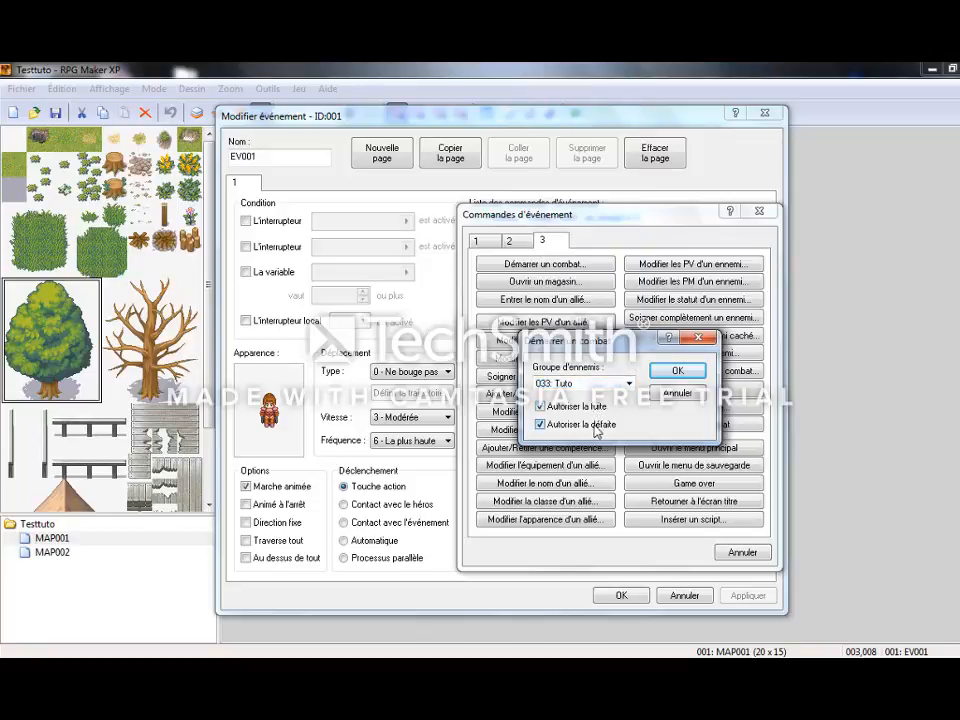
left_click(673, 370)
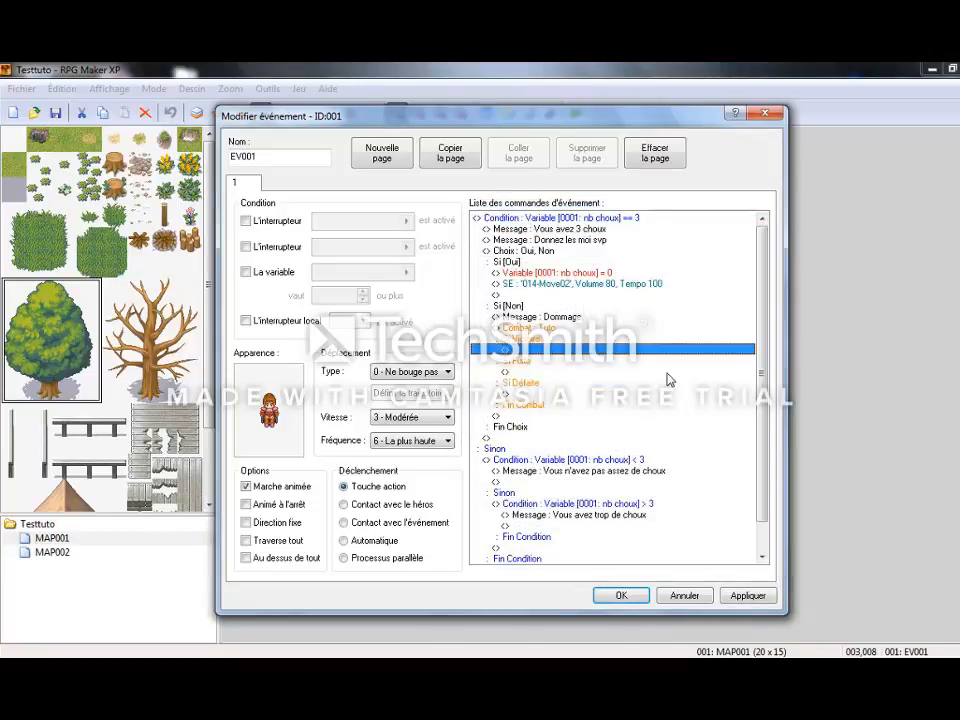
In the battle's victory branch, add the message "Bravo tu as gagné!" followed by an Effacer cet événement command.
double_click(534, 350)
left_click(488, 243)
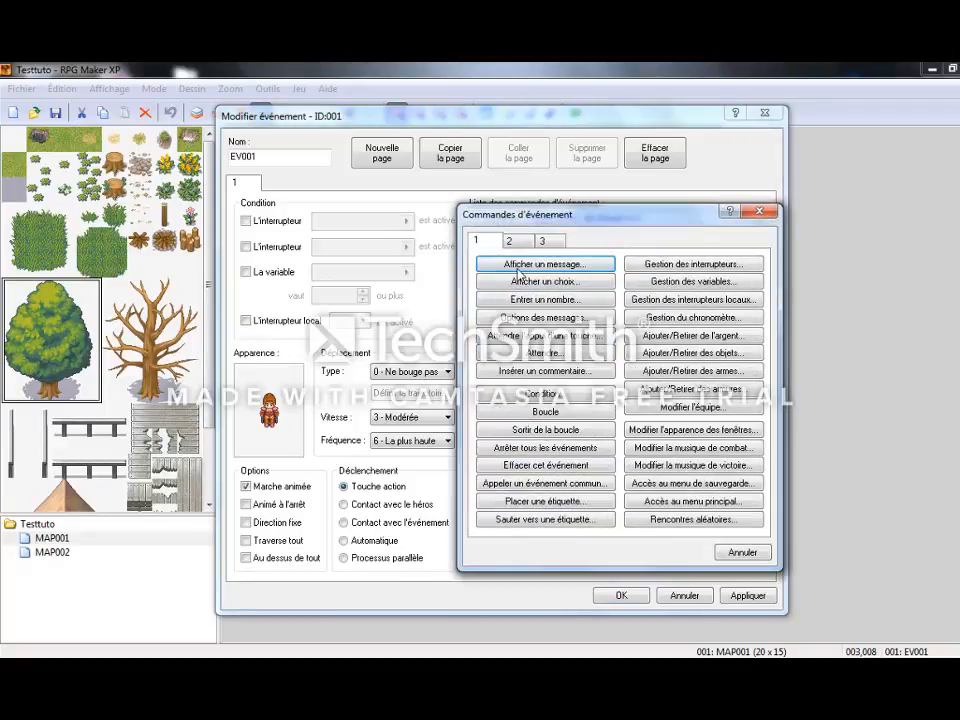
left_click(545, 264)
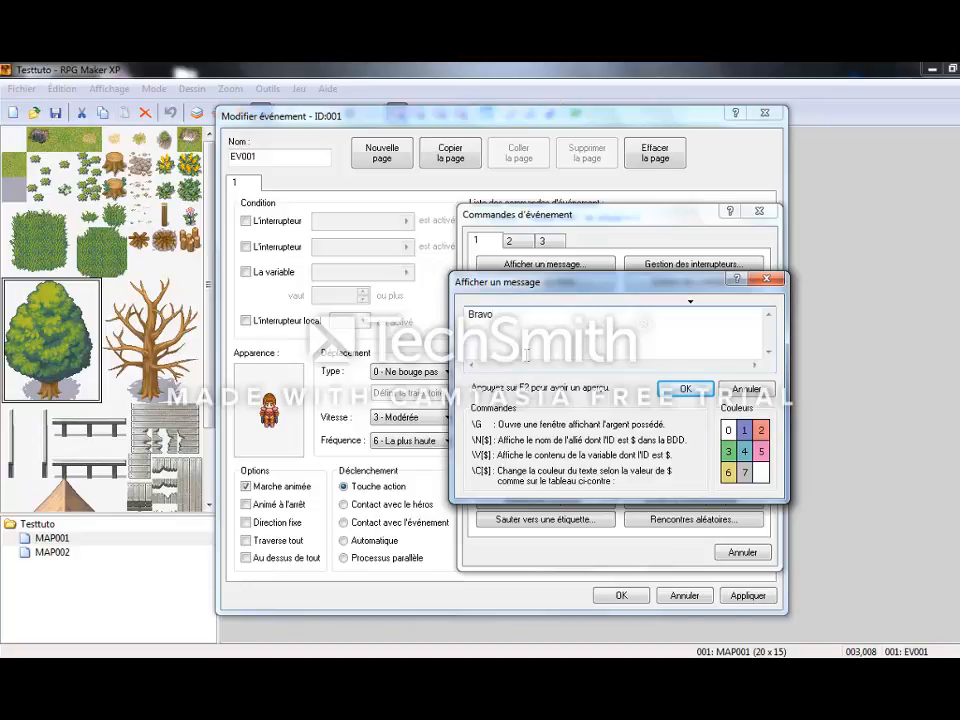
type("gné!")
left_click(680, 388)
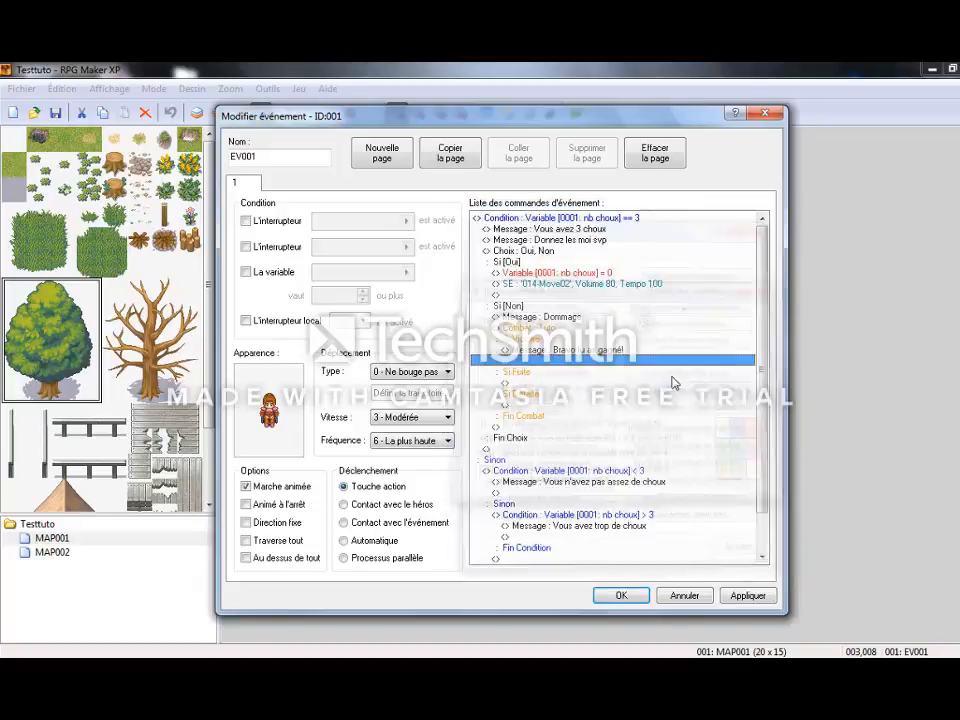
double_click(570, 368)
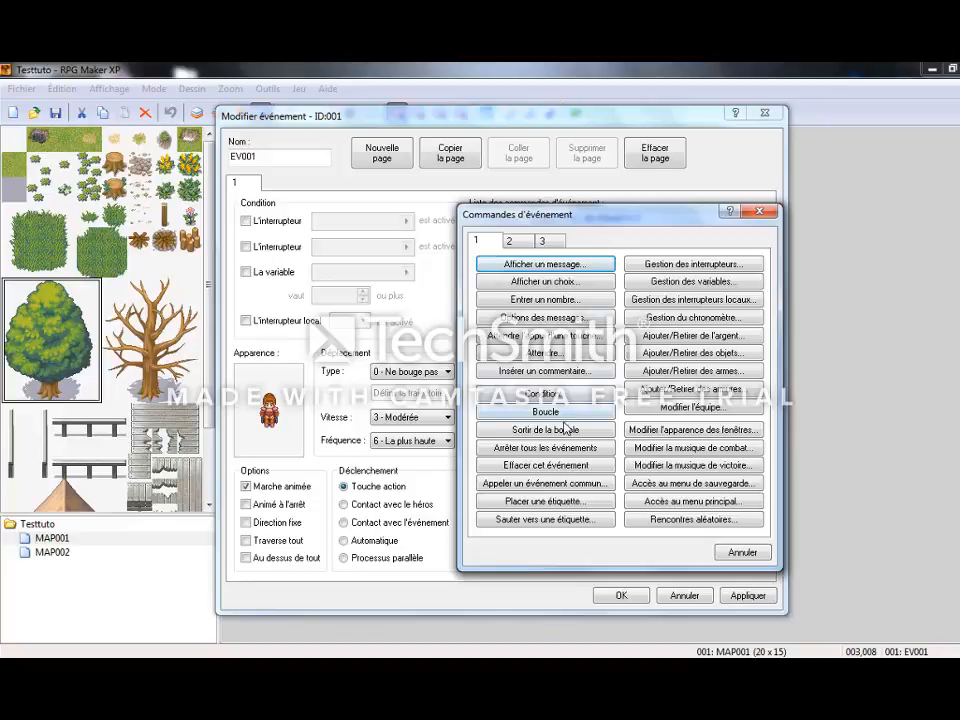
left_click(575, 466)
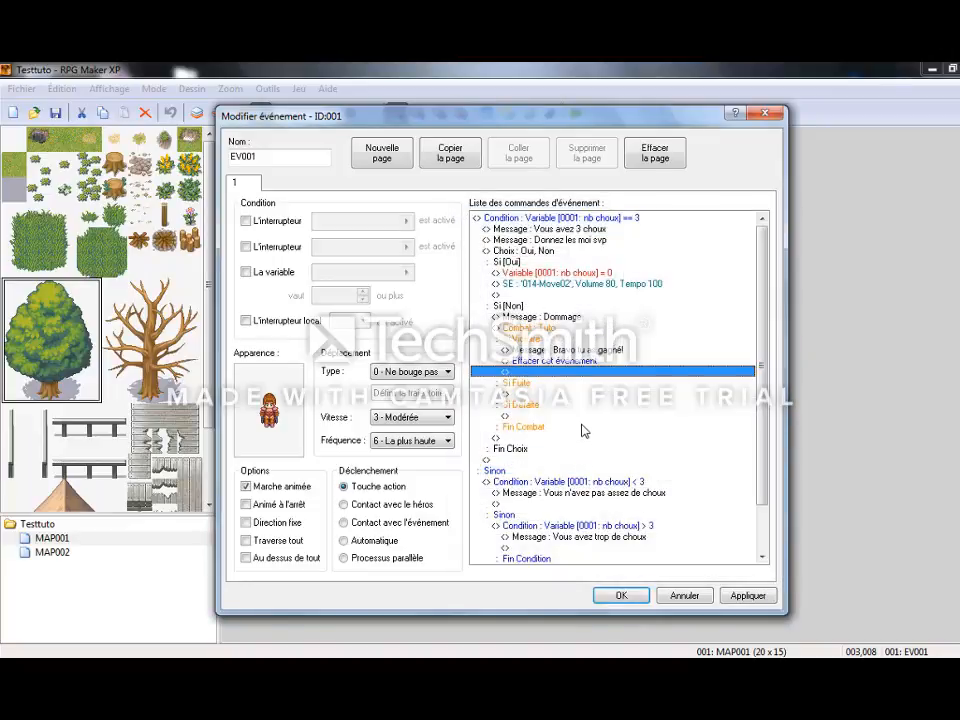
In the battle's escape branch, add the message "Tu es un lache !!".
double_click(537, 390)
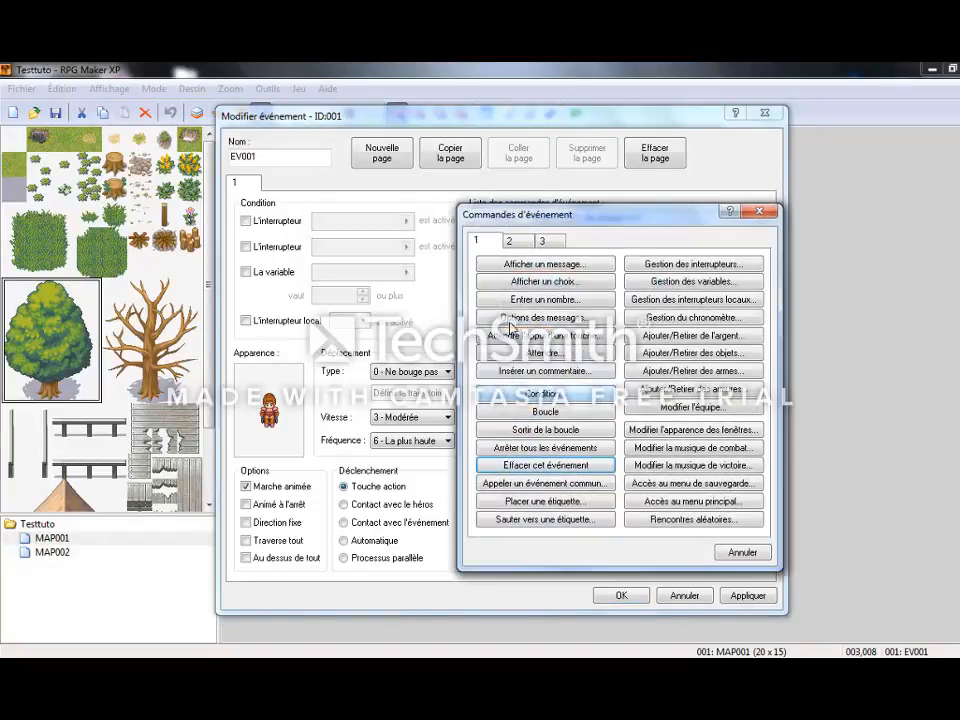
left_click(516, 265)
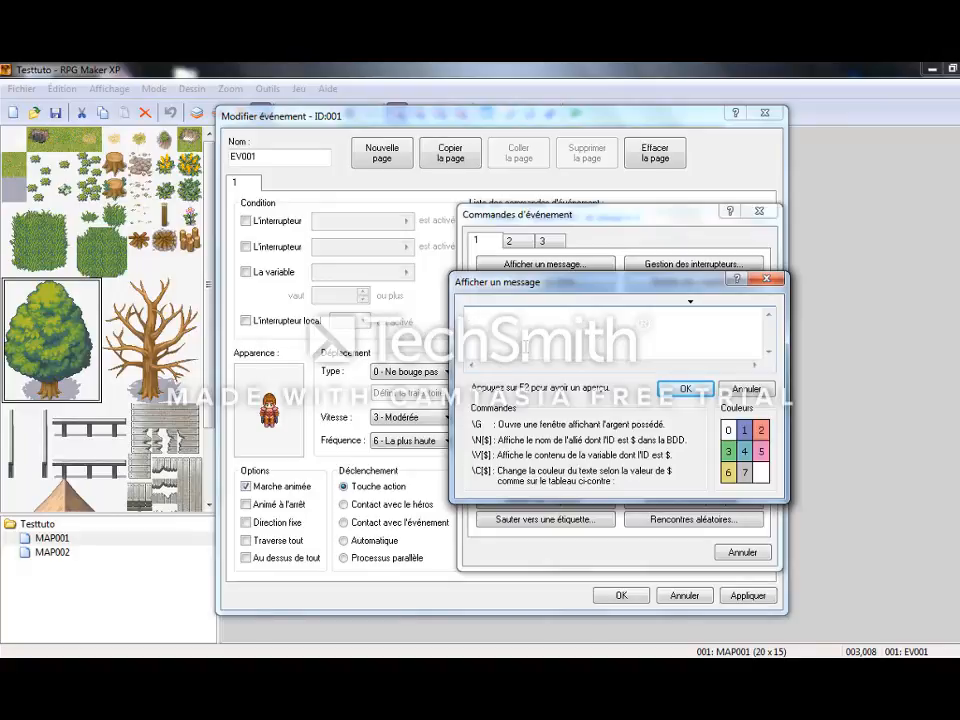
type("Tu es un lache !!")
left_click(533, 316)
left_click(681, 387)
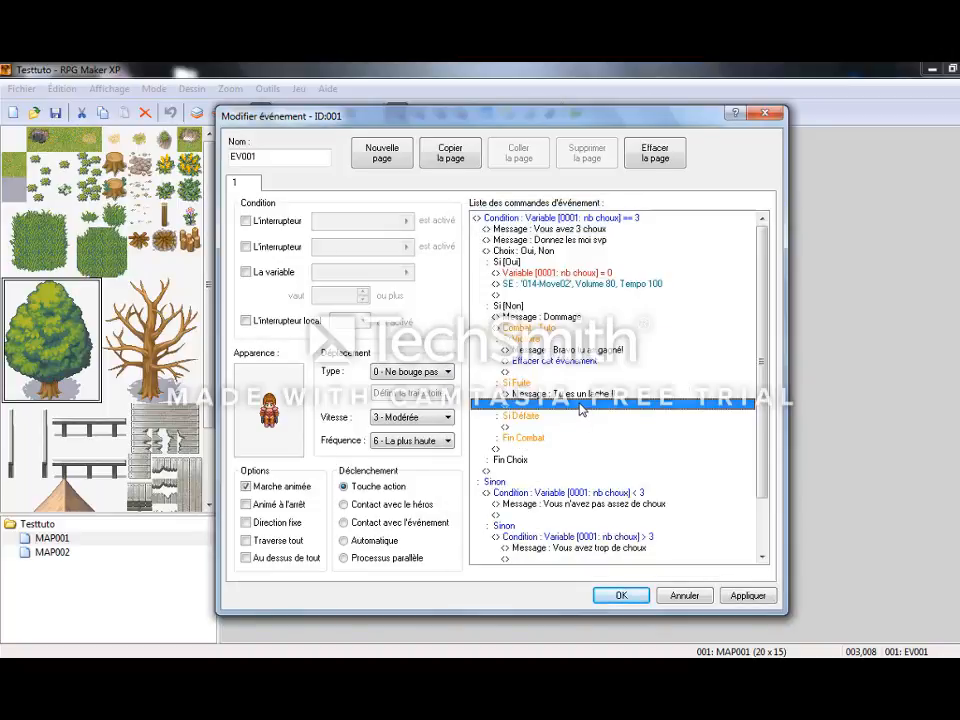
In the battle's defeat branch, add the message "Entraine toi plus pour la prochaine fois !!", then apply the changes and close the event.
left_click(568, 427)
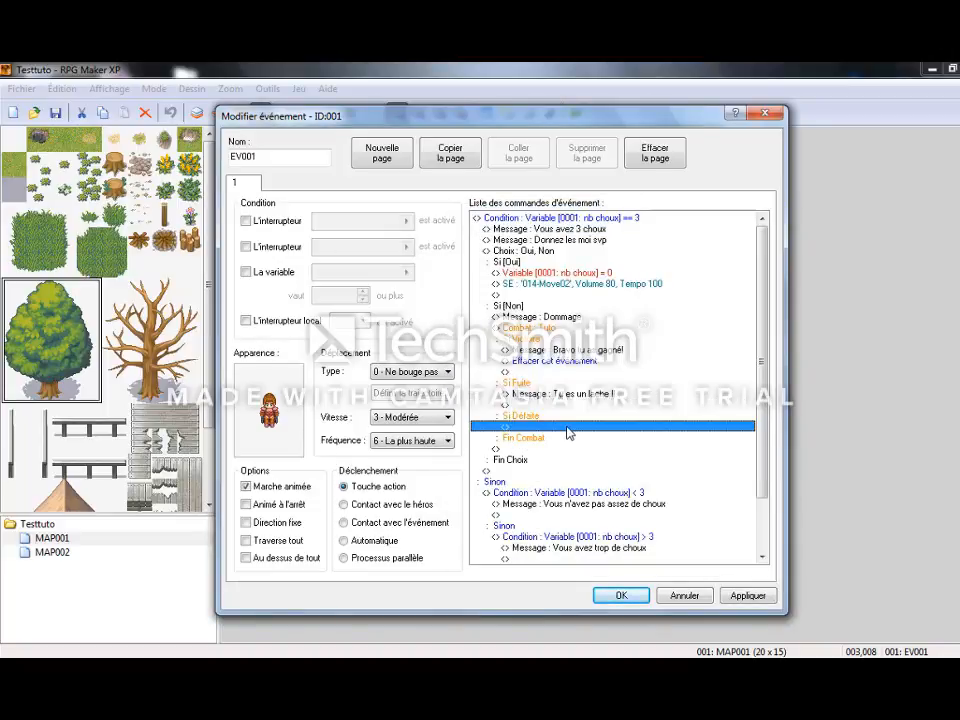
double_click(568, 430)
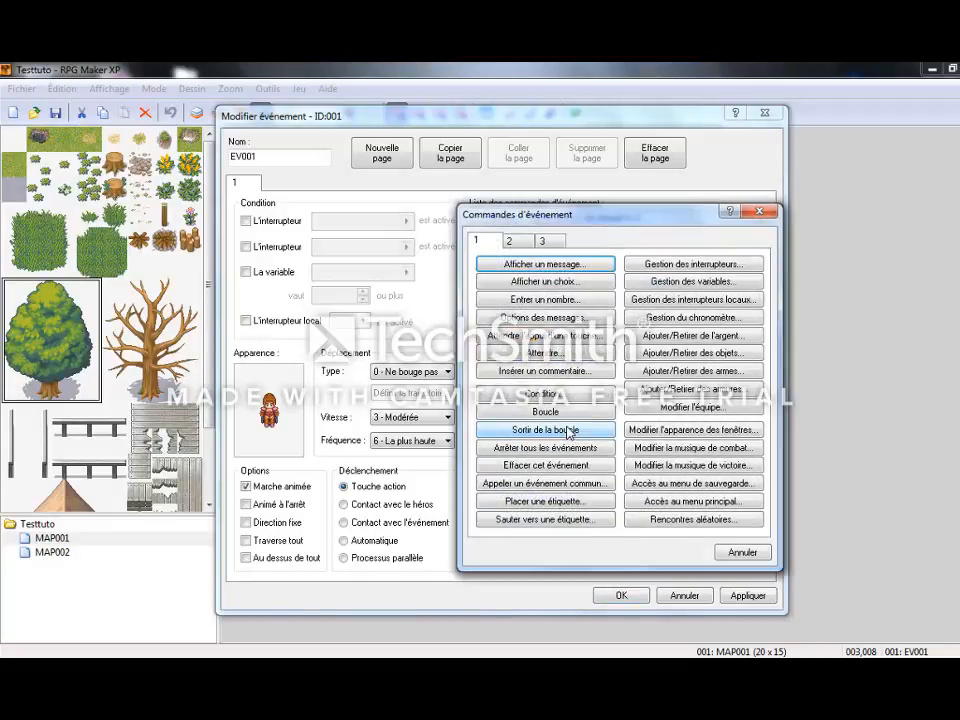
left_click(540, 264)
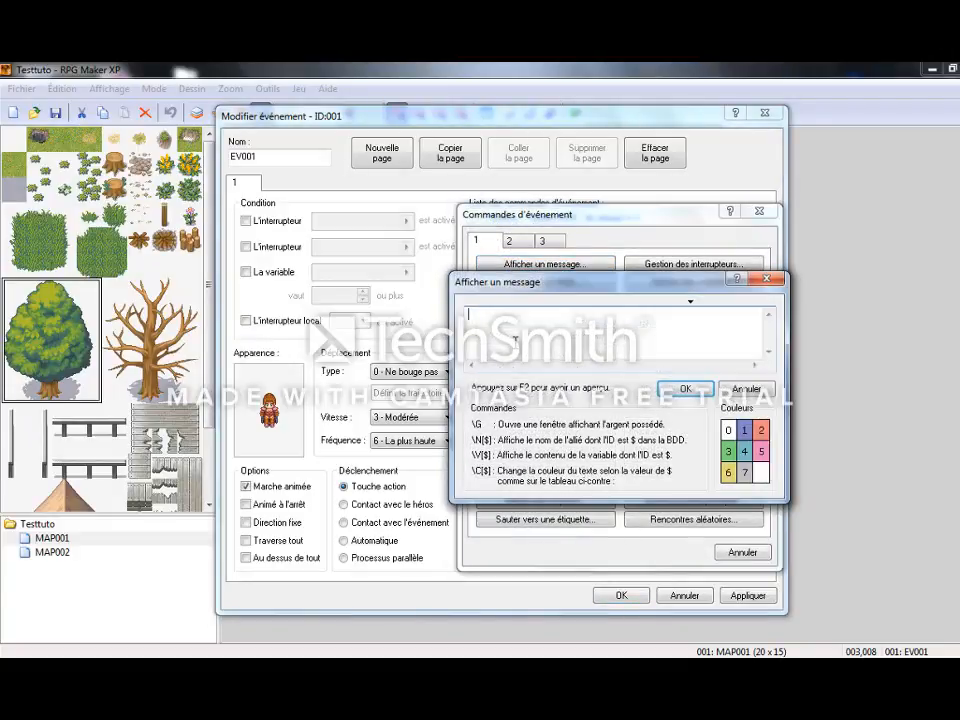
type("Entraine toi plus pour lmo")
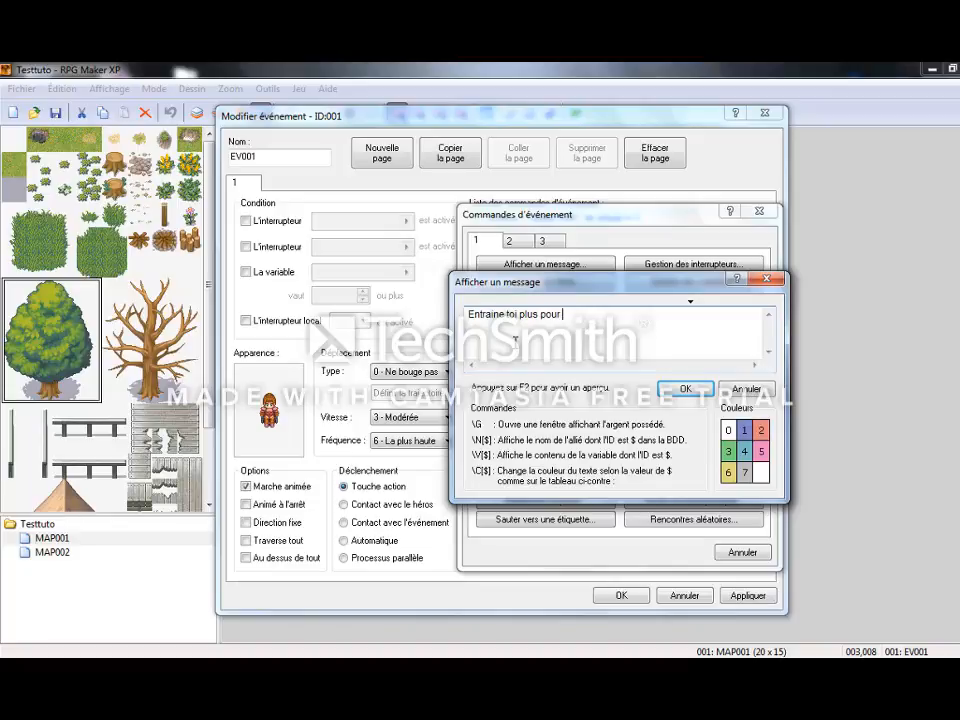
key("BackSpace")
key("BackSpace")
type("a prochaine fois !!")
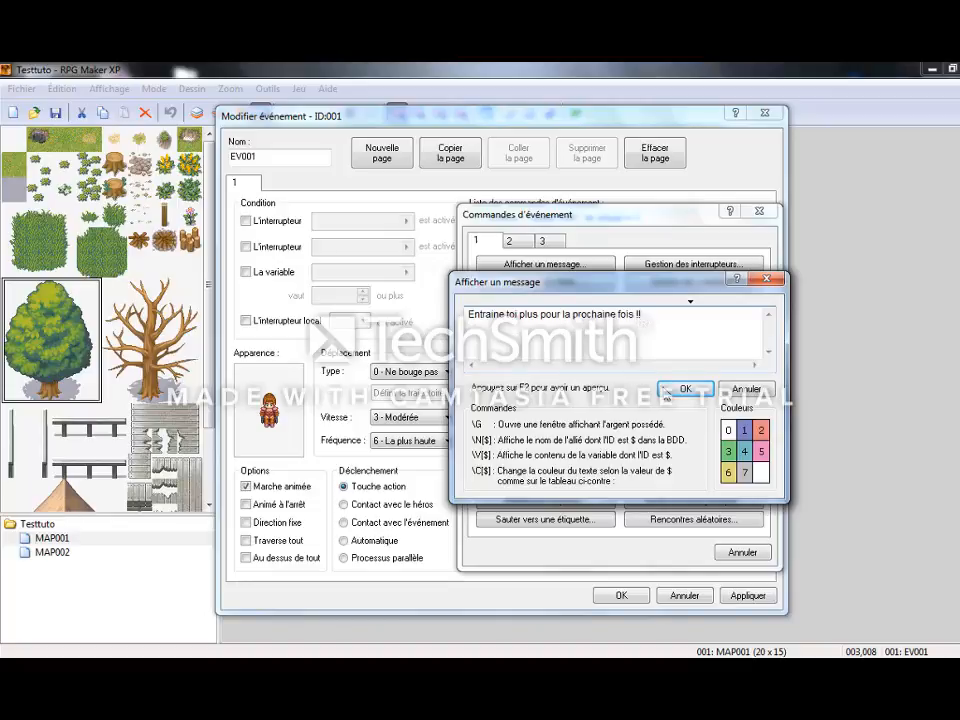
left_click(685, 388)
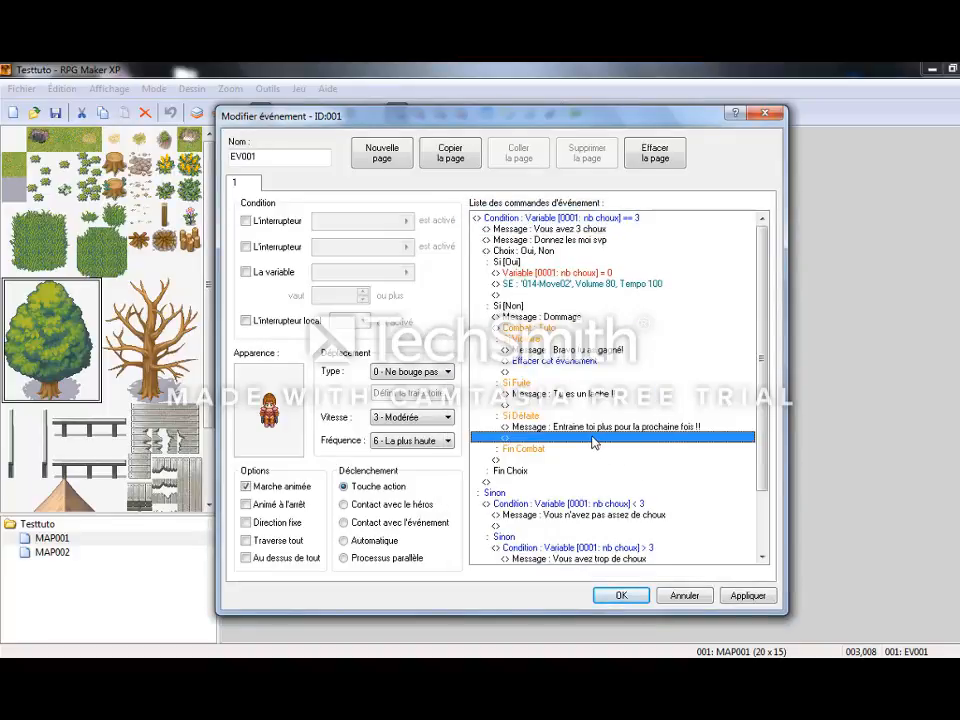
left_click(745, 596)
left_click(622, 596)
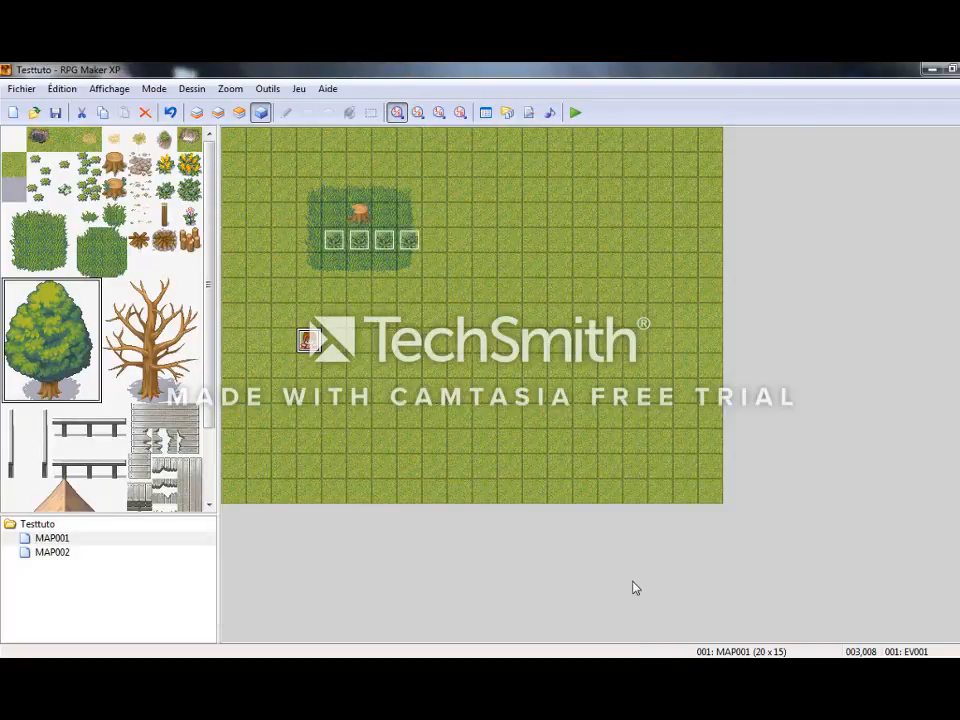
Playtest the project with a new game, talk to the teleporter character and answer Oui to the teleport question.
key("F12")
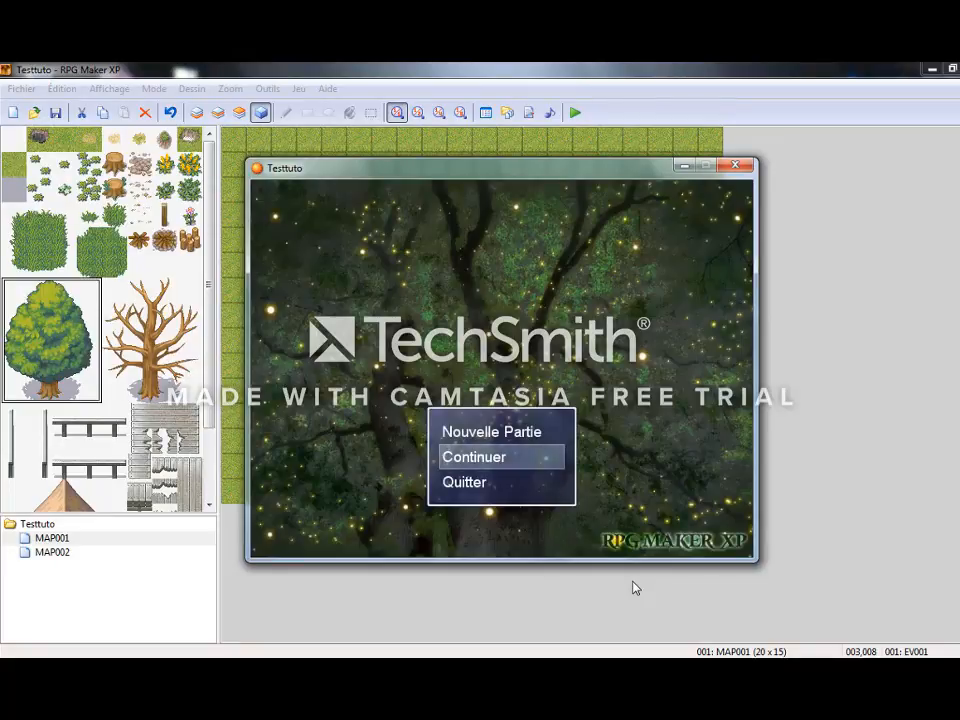
key("Up")
key("Return")
key("Right")
key("Up")
key("Return")
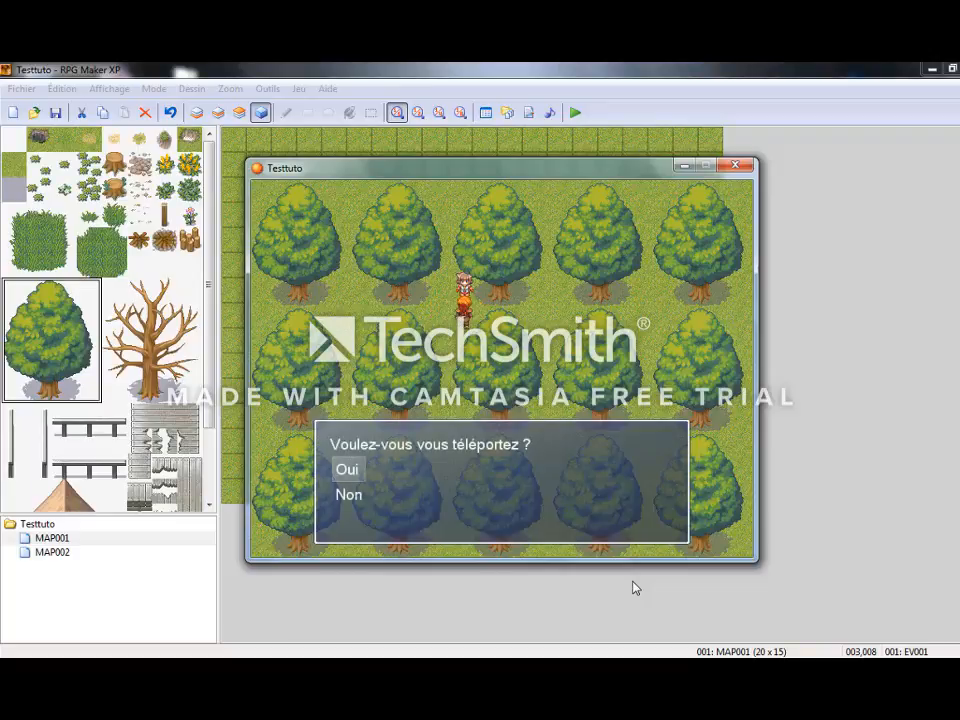
key("Return")
Walk to the cabbage character and talk to it without having collected any cabbages.
key("Down")
key("Down")
key("Down")
key("Left")
key("Return")
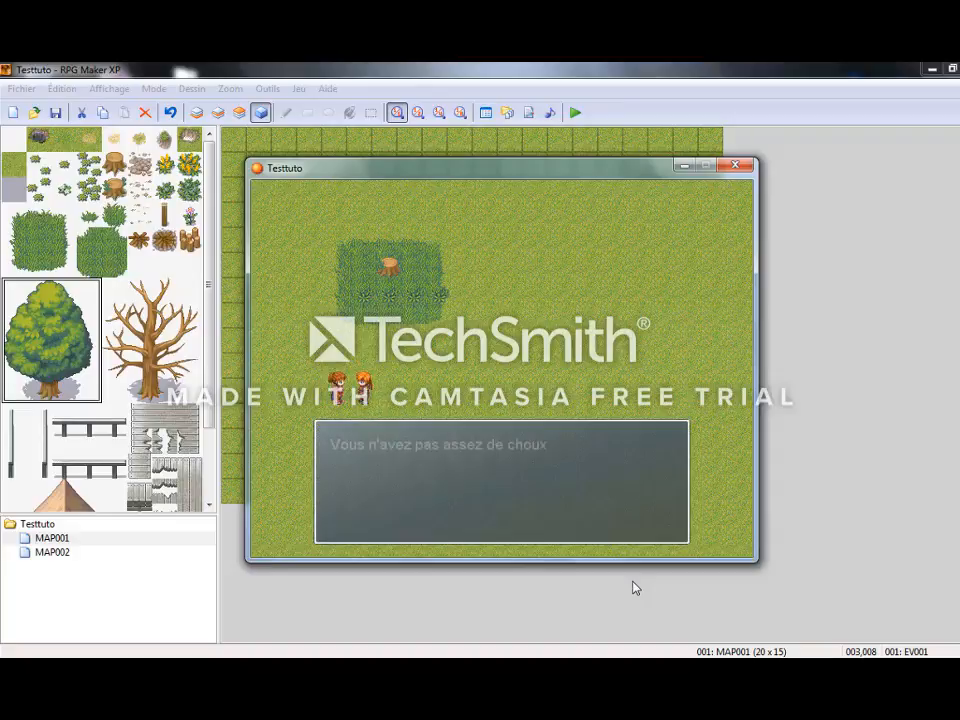
key("Return")
Return to the vegetable patch and pick up the first three cabbages in the row.
key("Up")
key("Up")
key("Up")
key("Up")
key("Return")
key("Return")
key("Right")
key("Return")
key("Right")
Go back to the cabbage character with three cabbages and answer Non to its request to start the battle.
key("Return")
key("Return")
key("Down")
key("Down")
key("Down")
key("Down")
key("Left")
key("Return")
key("Return")
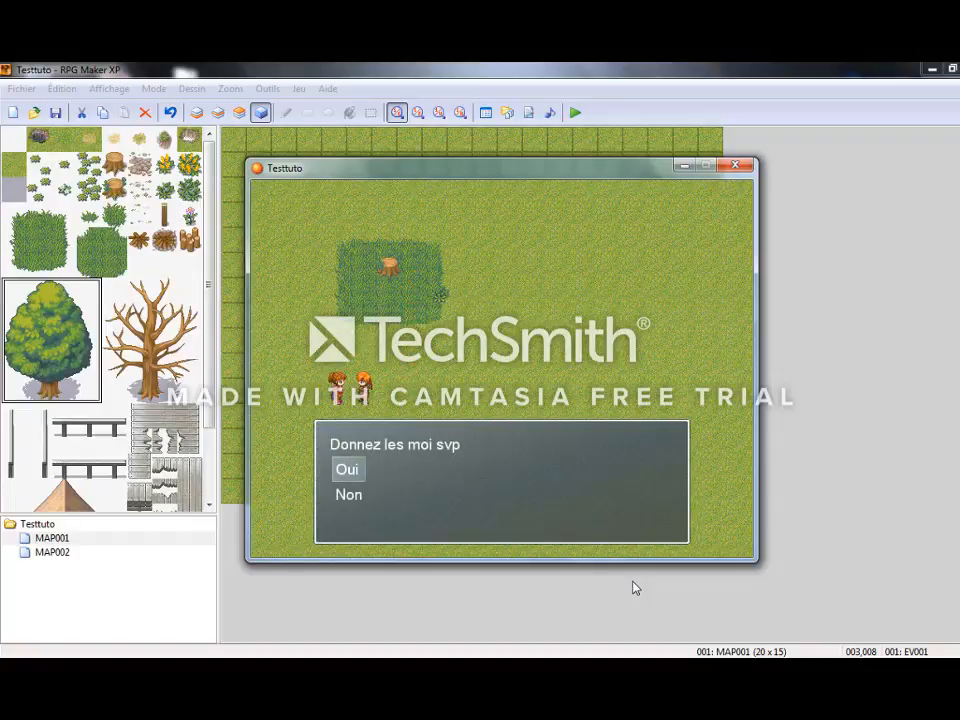
key("Down")
key("Return")
key("Return")
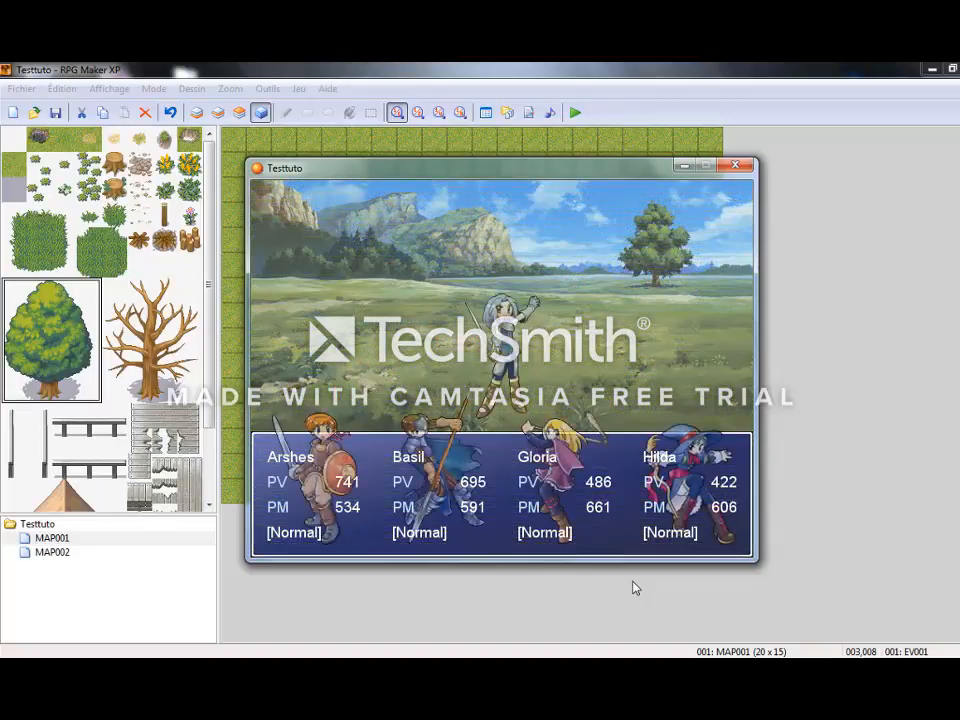
Fight the Tuto enemy with the party until the battle is won, then dismiss the battle rewards.
key("Return")
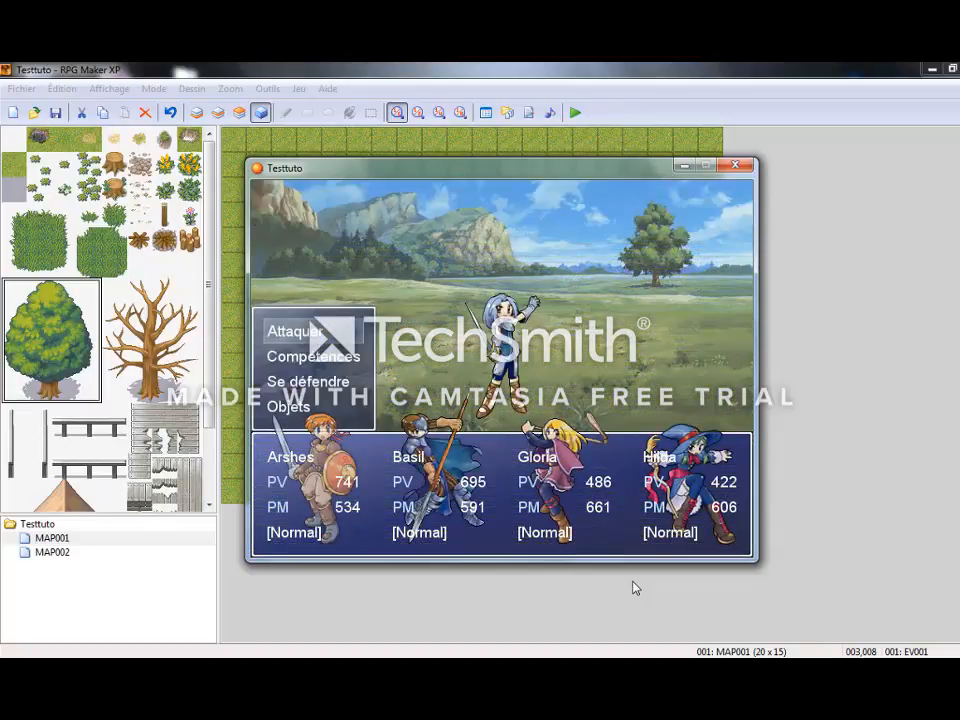
key("Down")
key("Up")
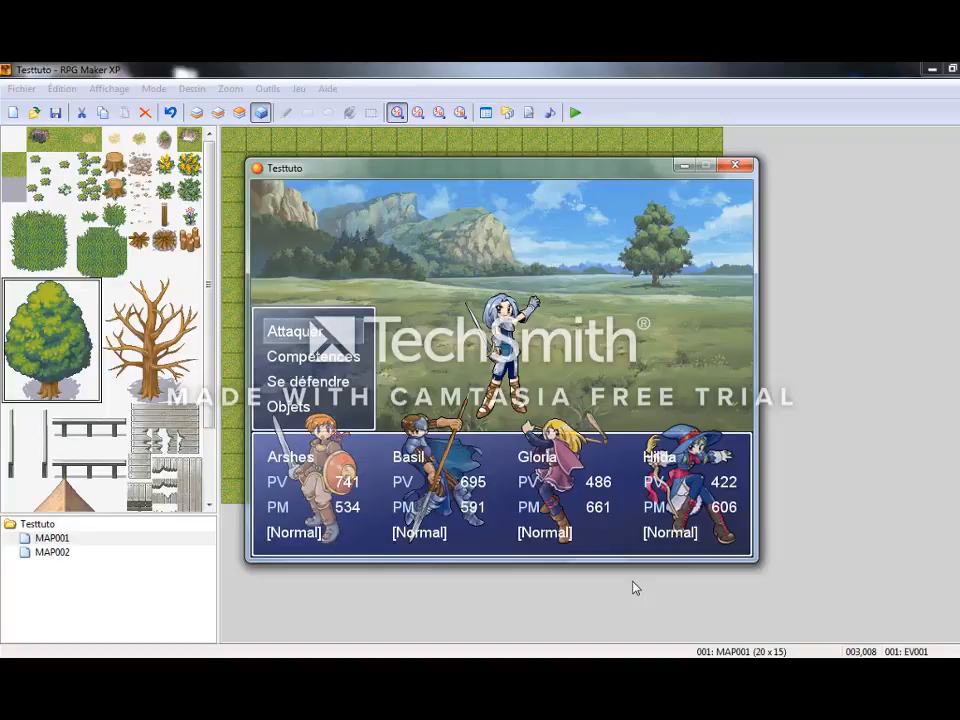
key("Down")
key("Return")
key("Return")
key("Return")
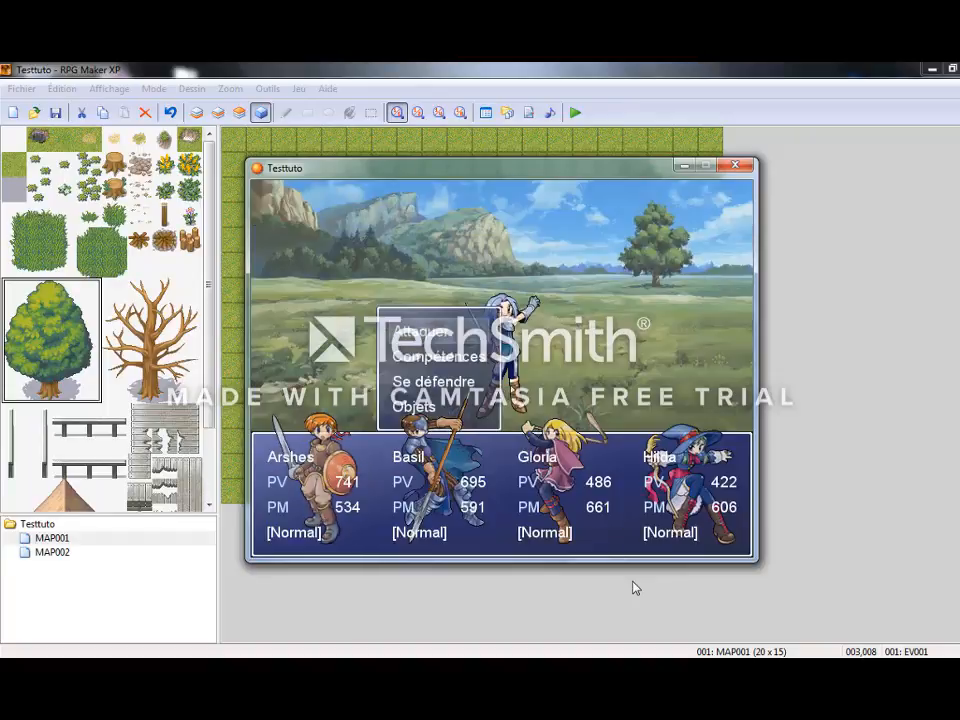
key("Return")
key("Return")
key("Return")
key("Return")
key("Return")
key("Return")
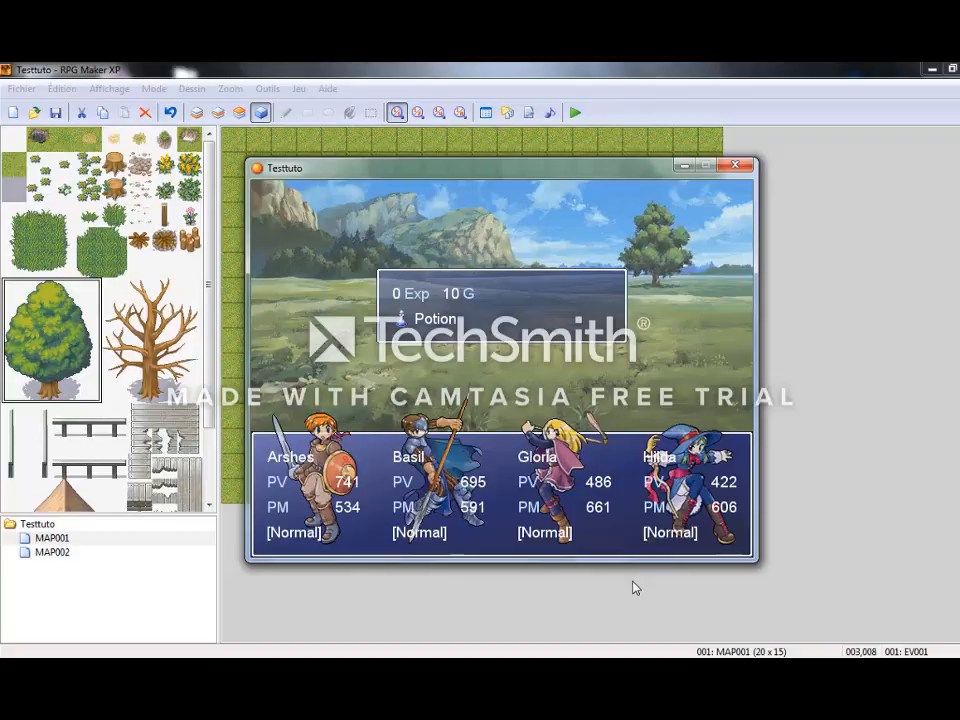
key("Return")
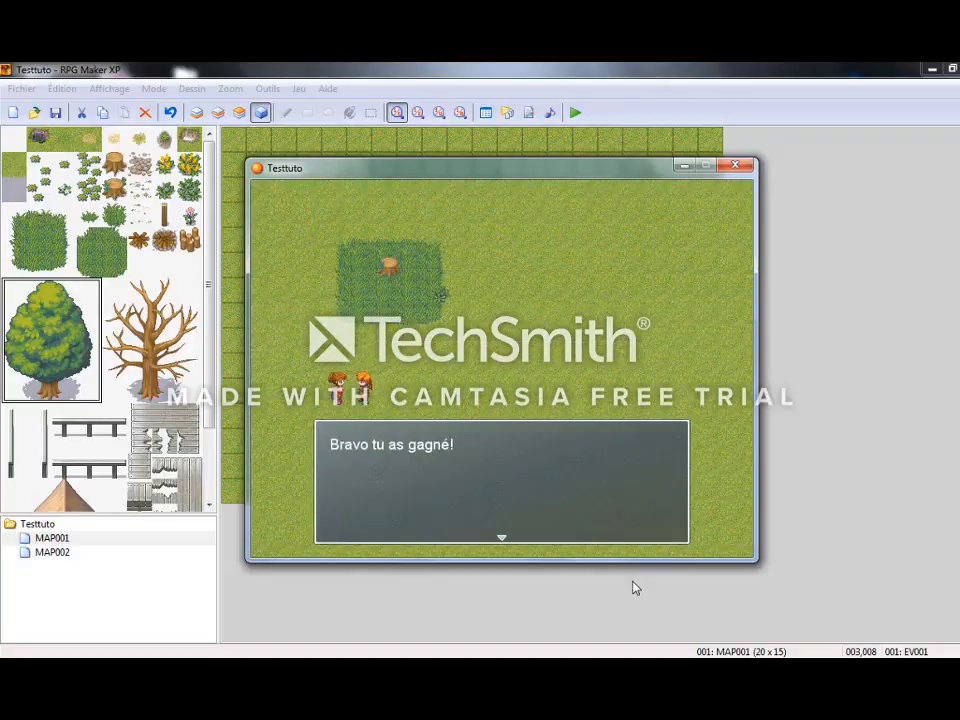
Dismiss the victory message and walk across the cabbage character's former spot to check that the event is erased.
key("Return")
key("Left")
key("Left")
key("Left")
key("Left")
key("Right")
key("Right")
key("Right")
key("Right")
key("Right")
key("Right")
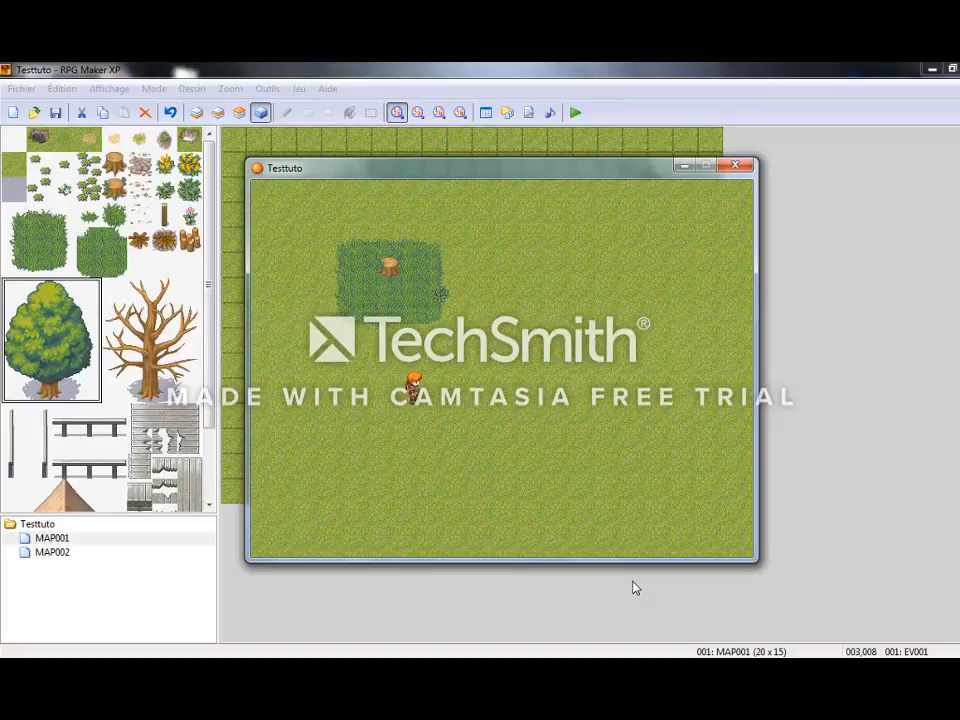
key("Down")
key("Down")
key("Down")
key("Down")
key("Up")
key("Up")
key("Up")
key("Up")
key("Right")
key("Right")
key("Right")
key("Right")
key("Left")
key("Right")
key("Down")
key("Up")
key("Up")
key("Up")
key("Left")
key("Down")
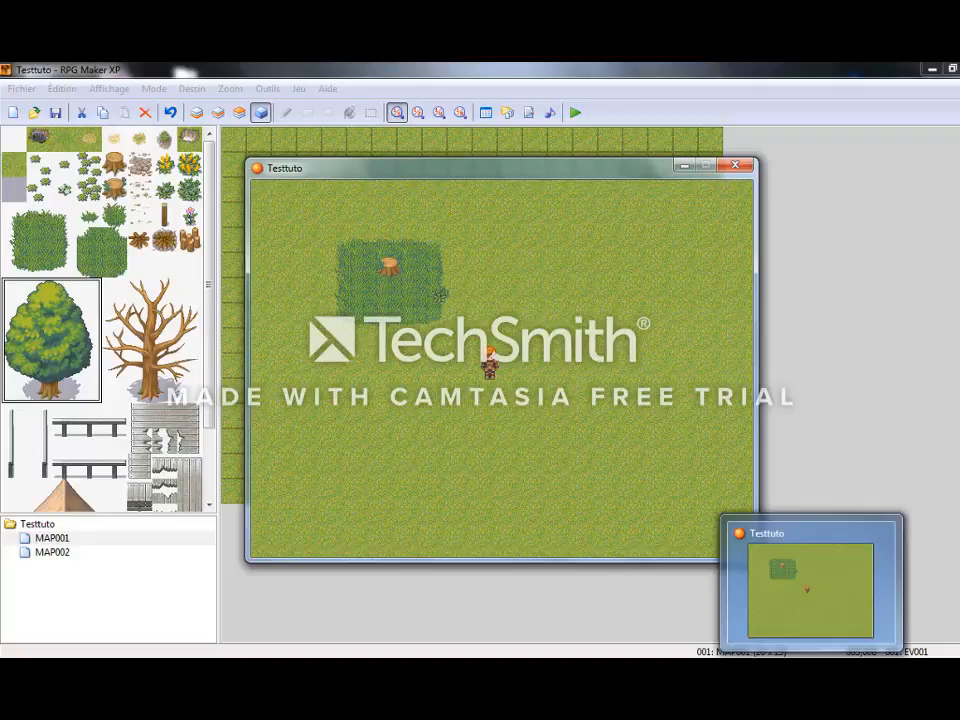
left_click(770, 668)
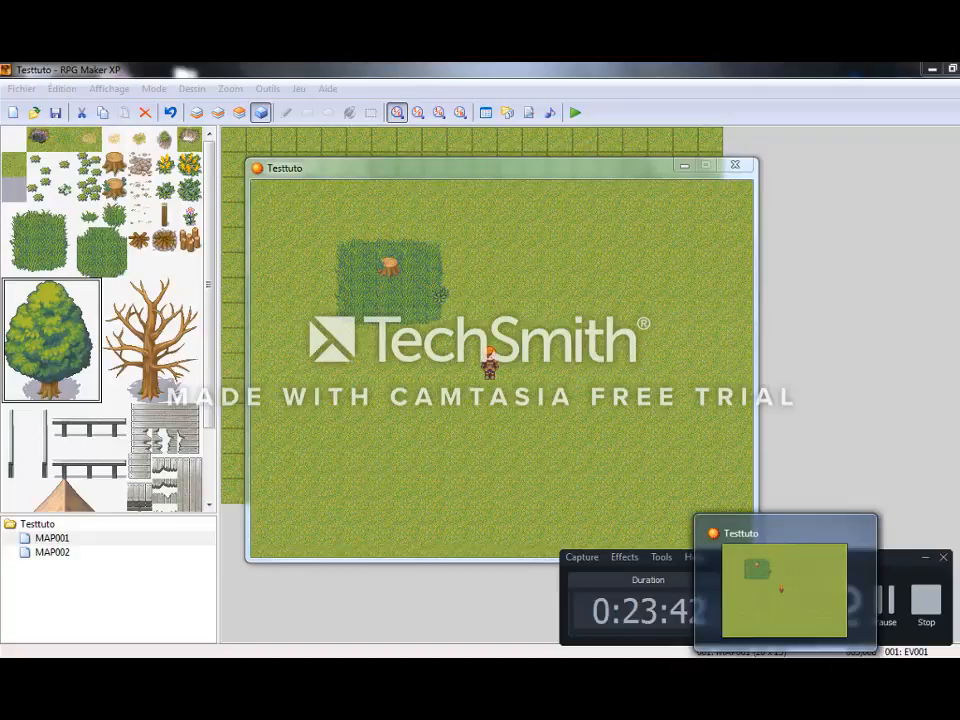